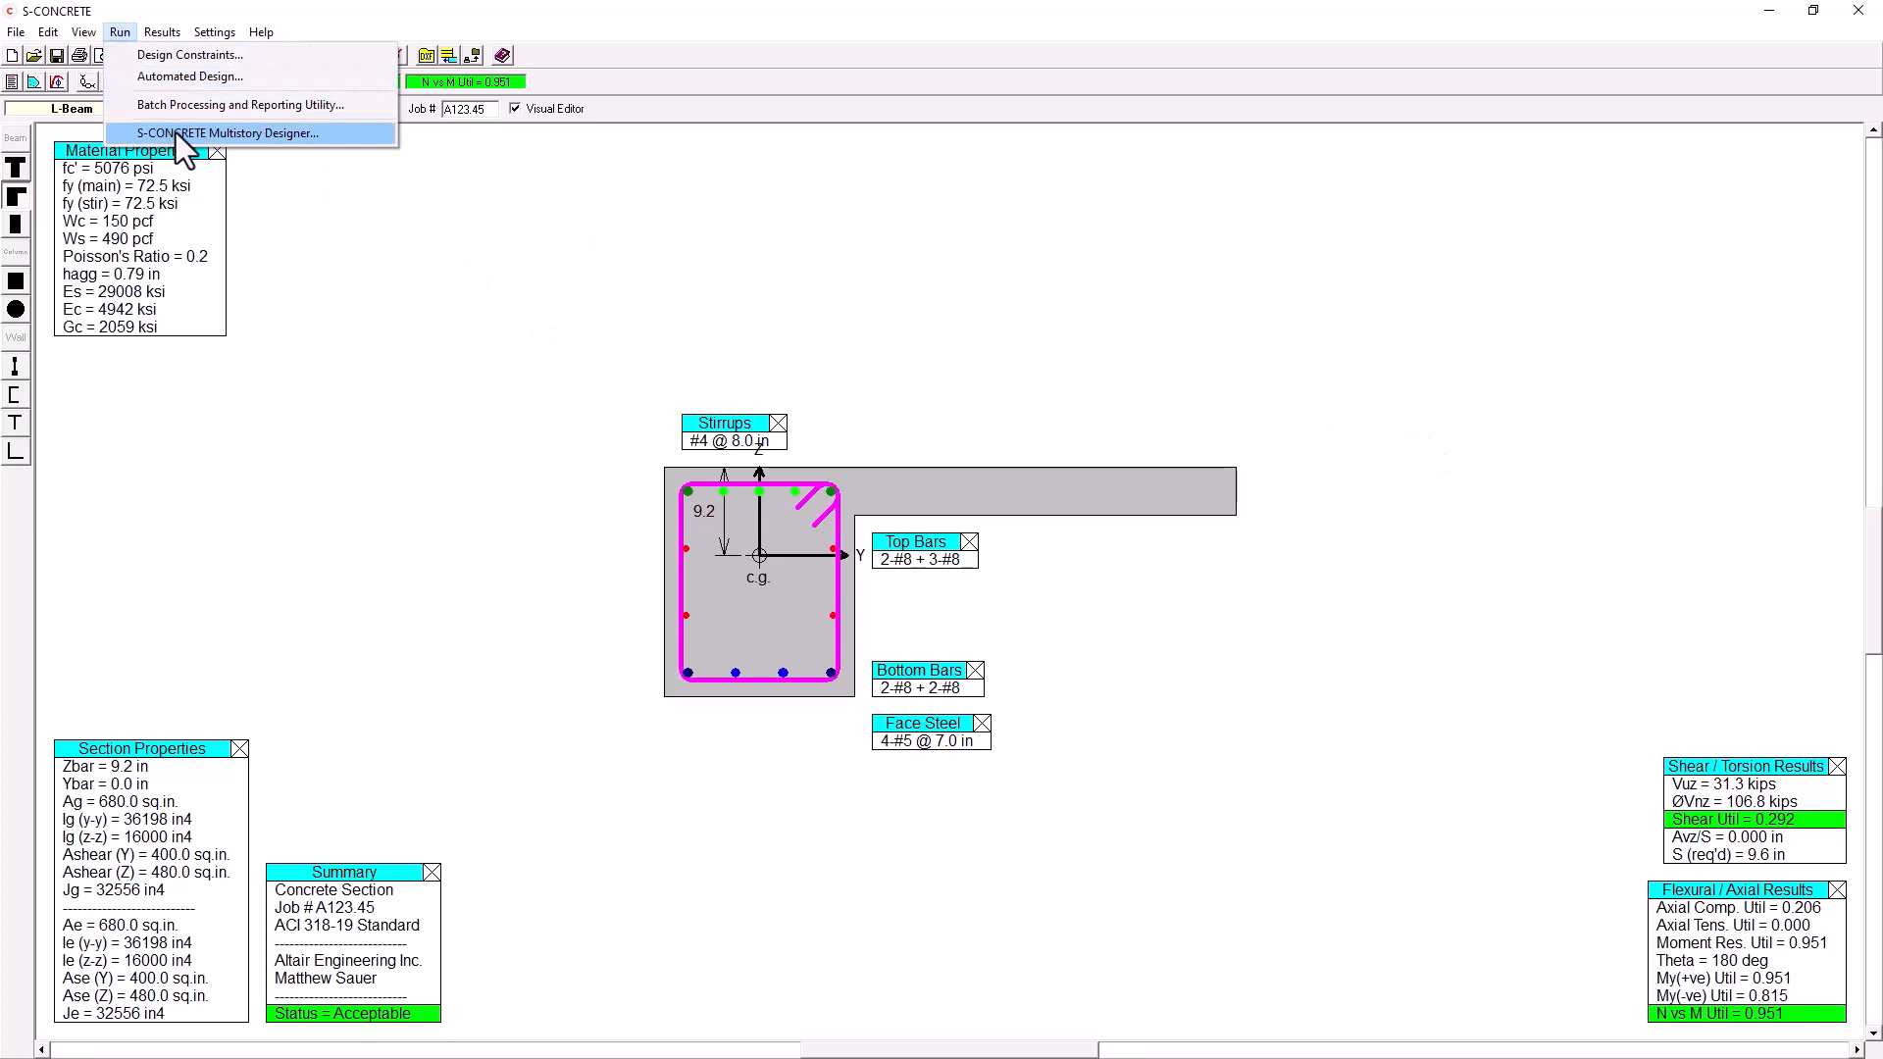
Launch the S-CONCRETE Multistory Designer
left_click(174, 132)
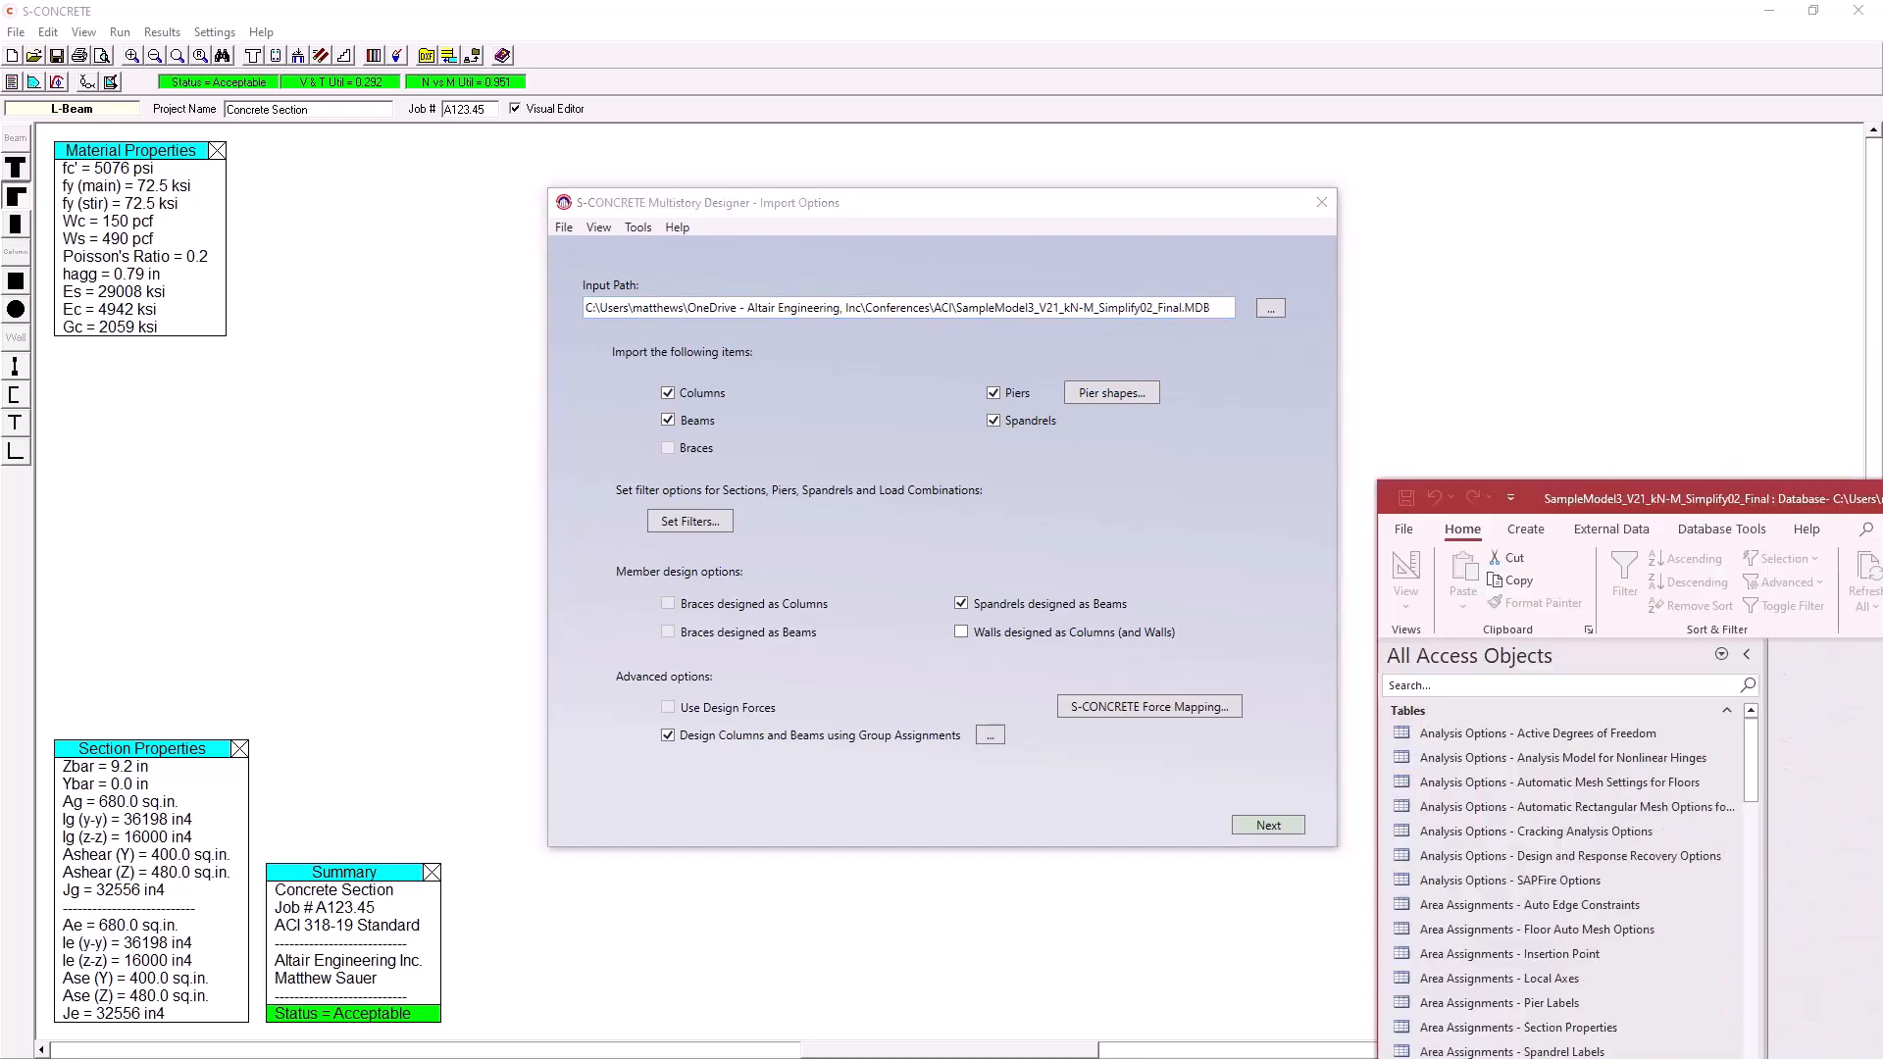
Switch to the source model database in Access and review the Area Assignments - Pier Labels and Element Forces - Beams tables
left_click_drag(1882, 487, 1569, 0)
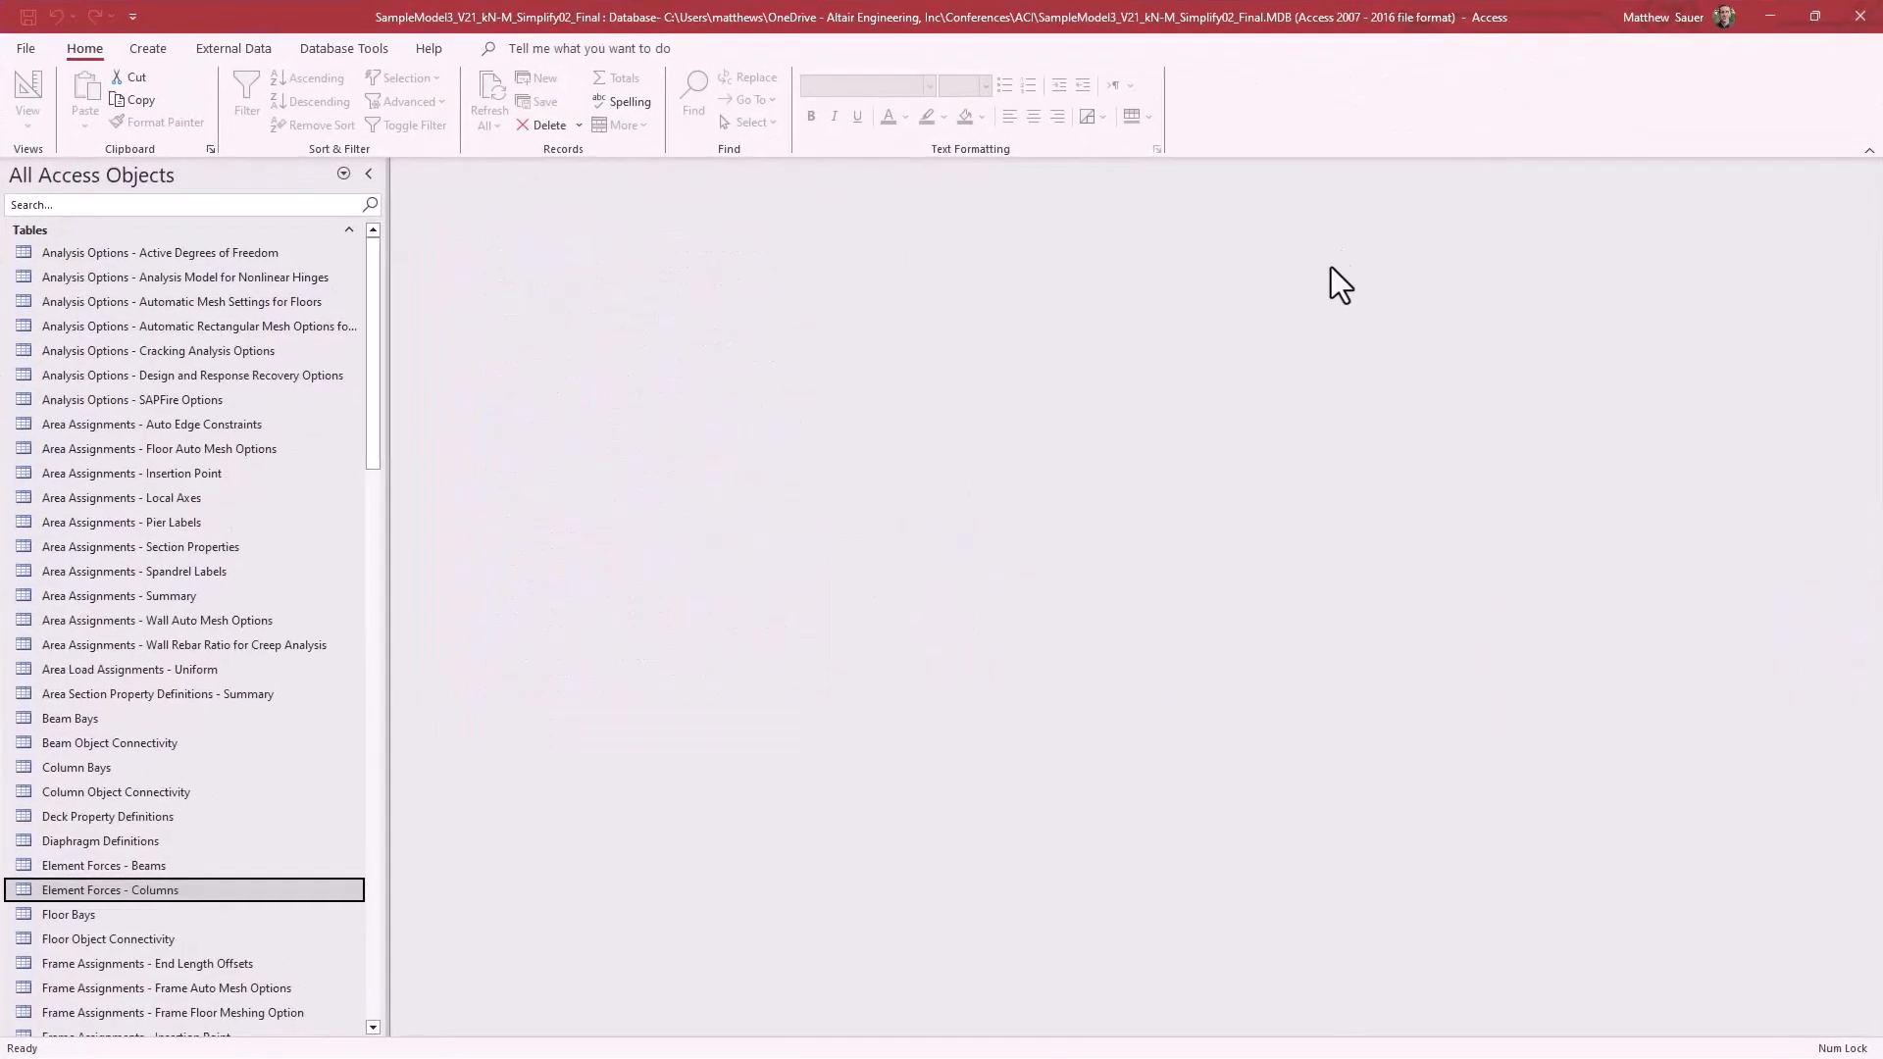
double_click(183, 533)
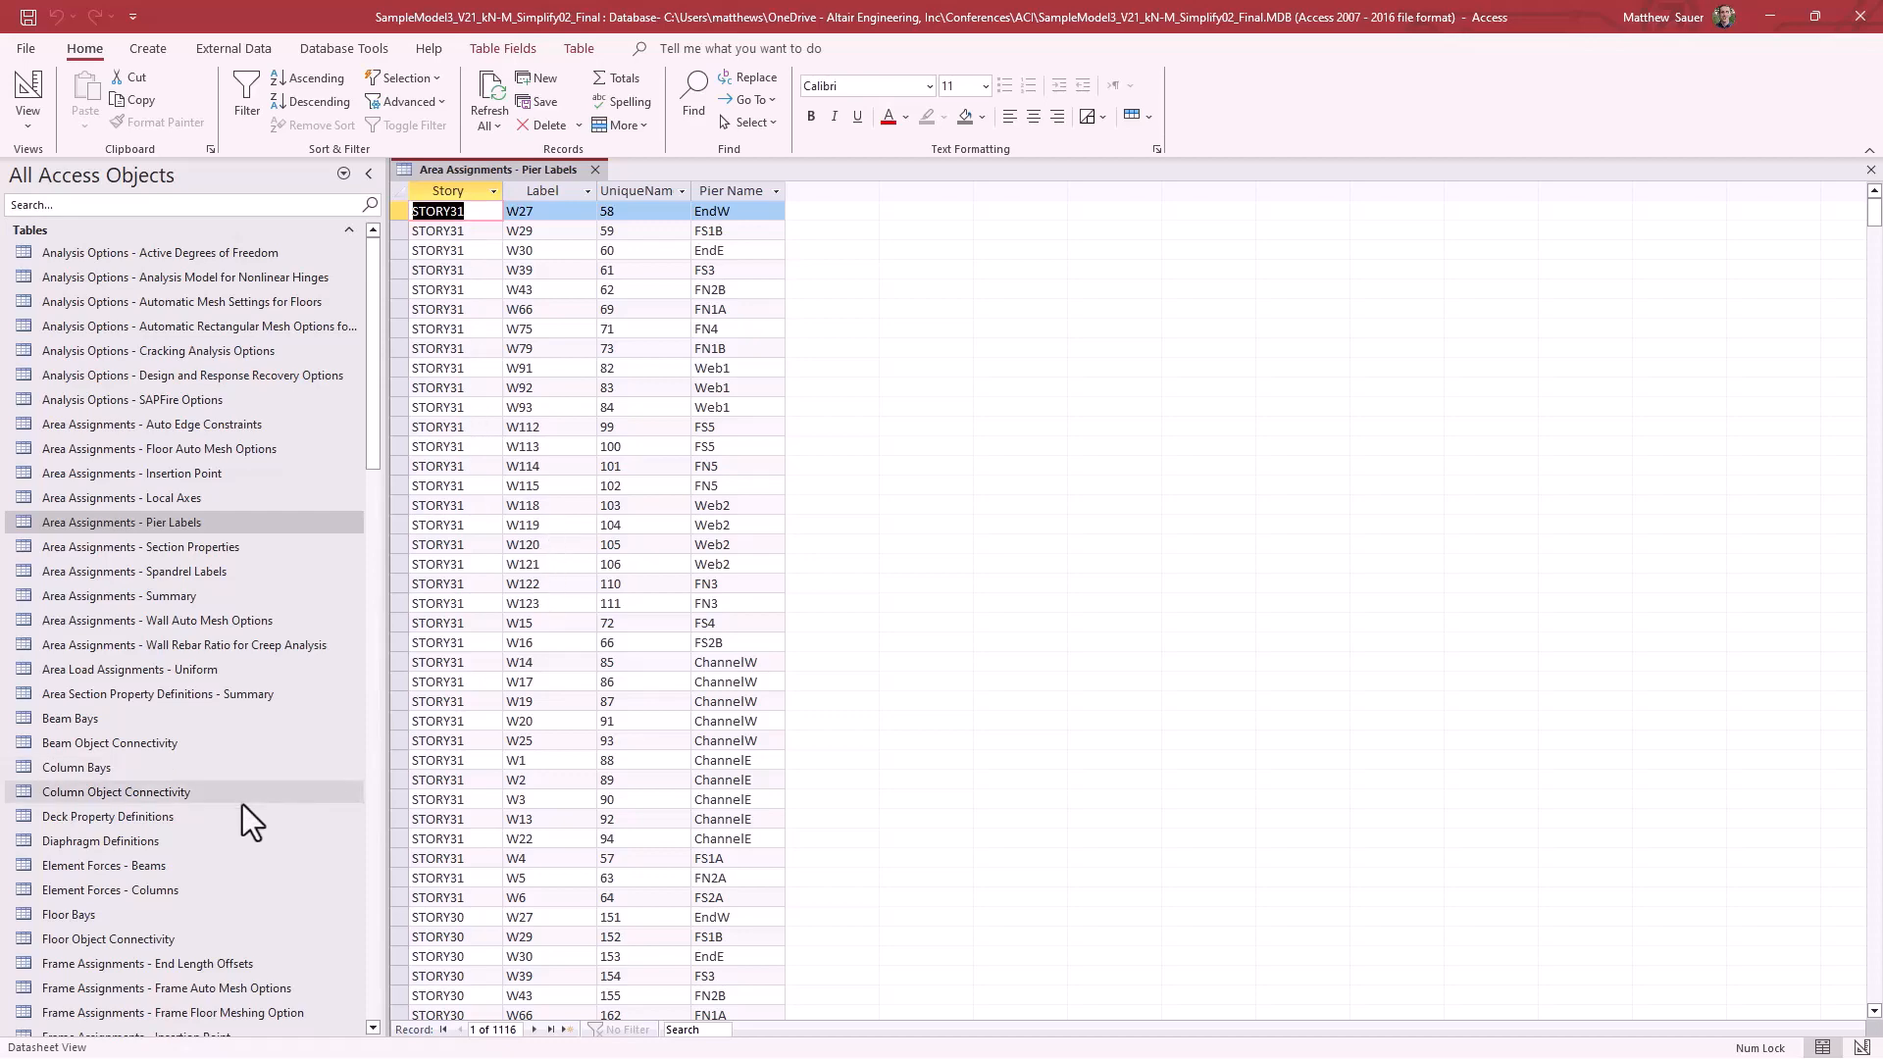
double_click(161, 863)
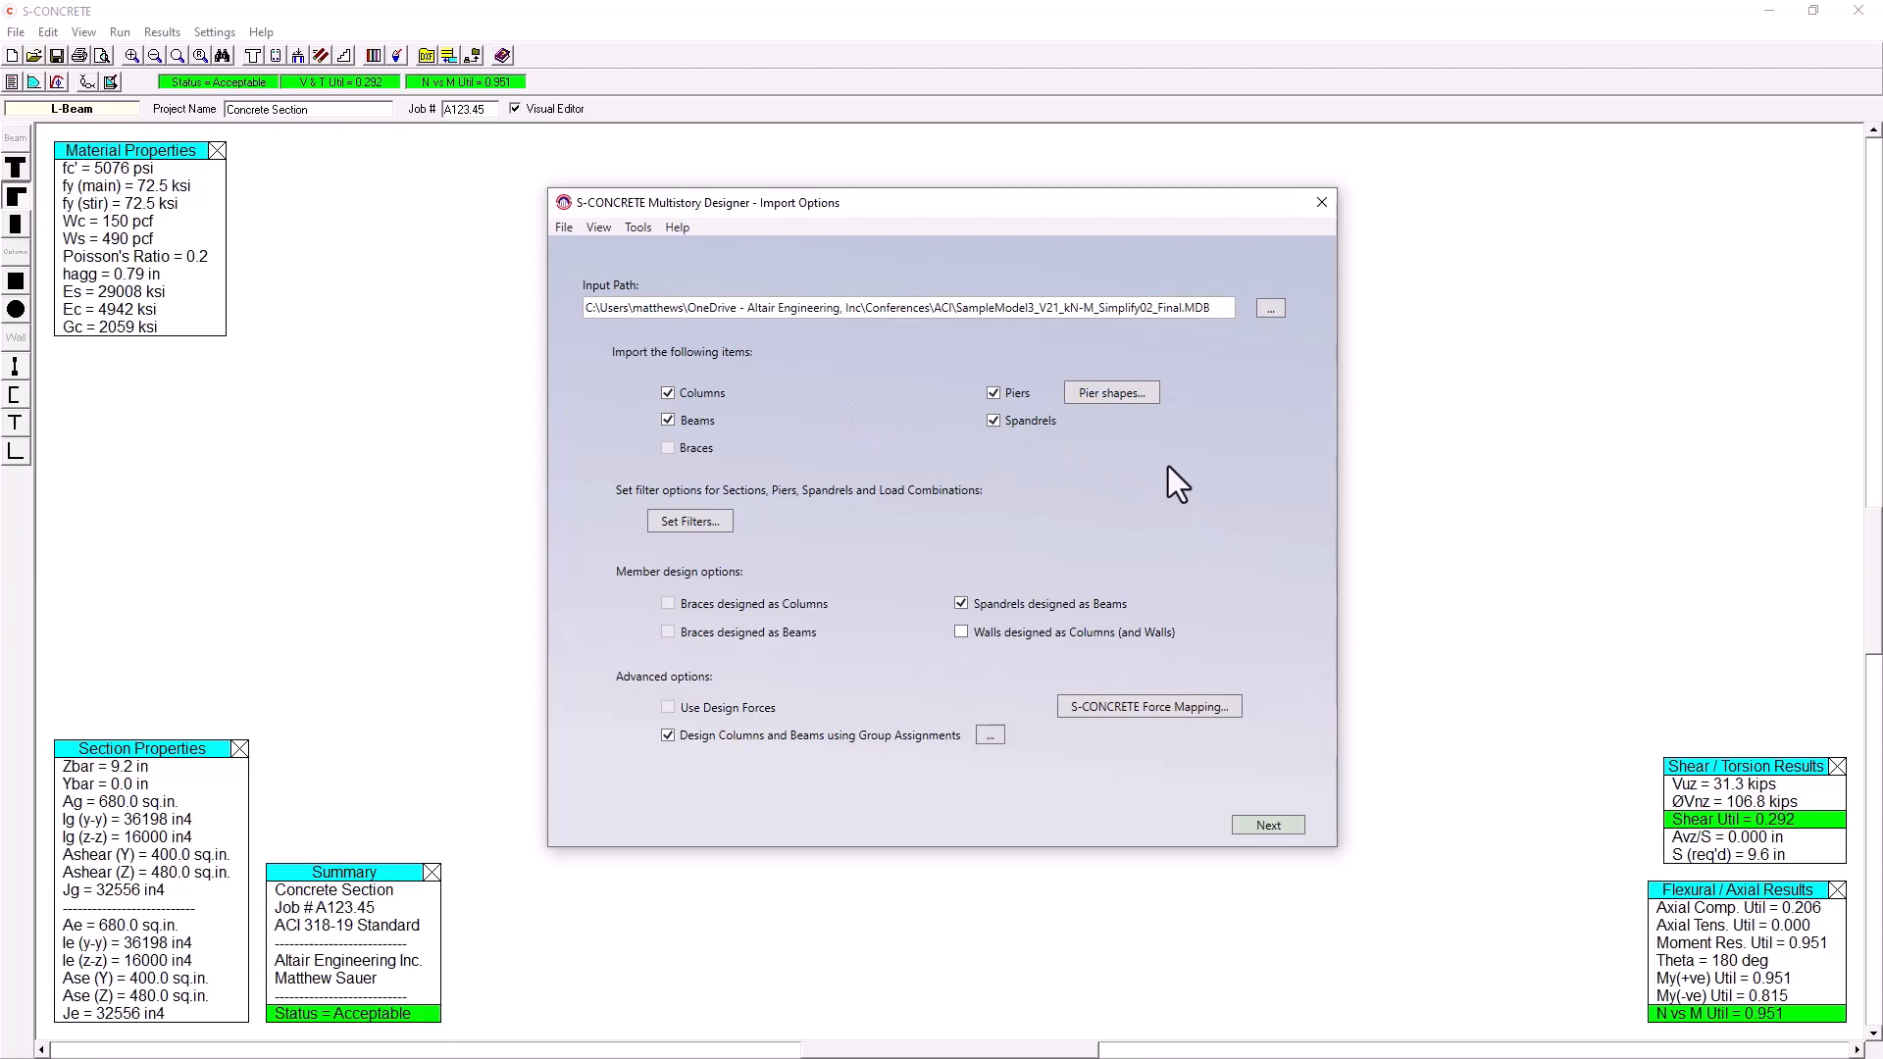
Return to the Multistory Designer import options and review the section shapes assigned to the piers
left_click(1151, 395)
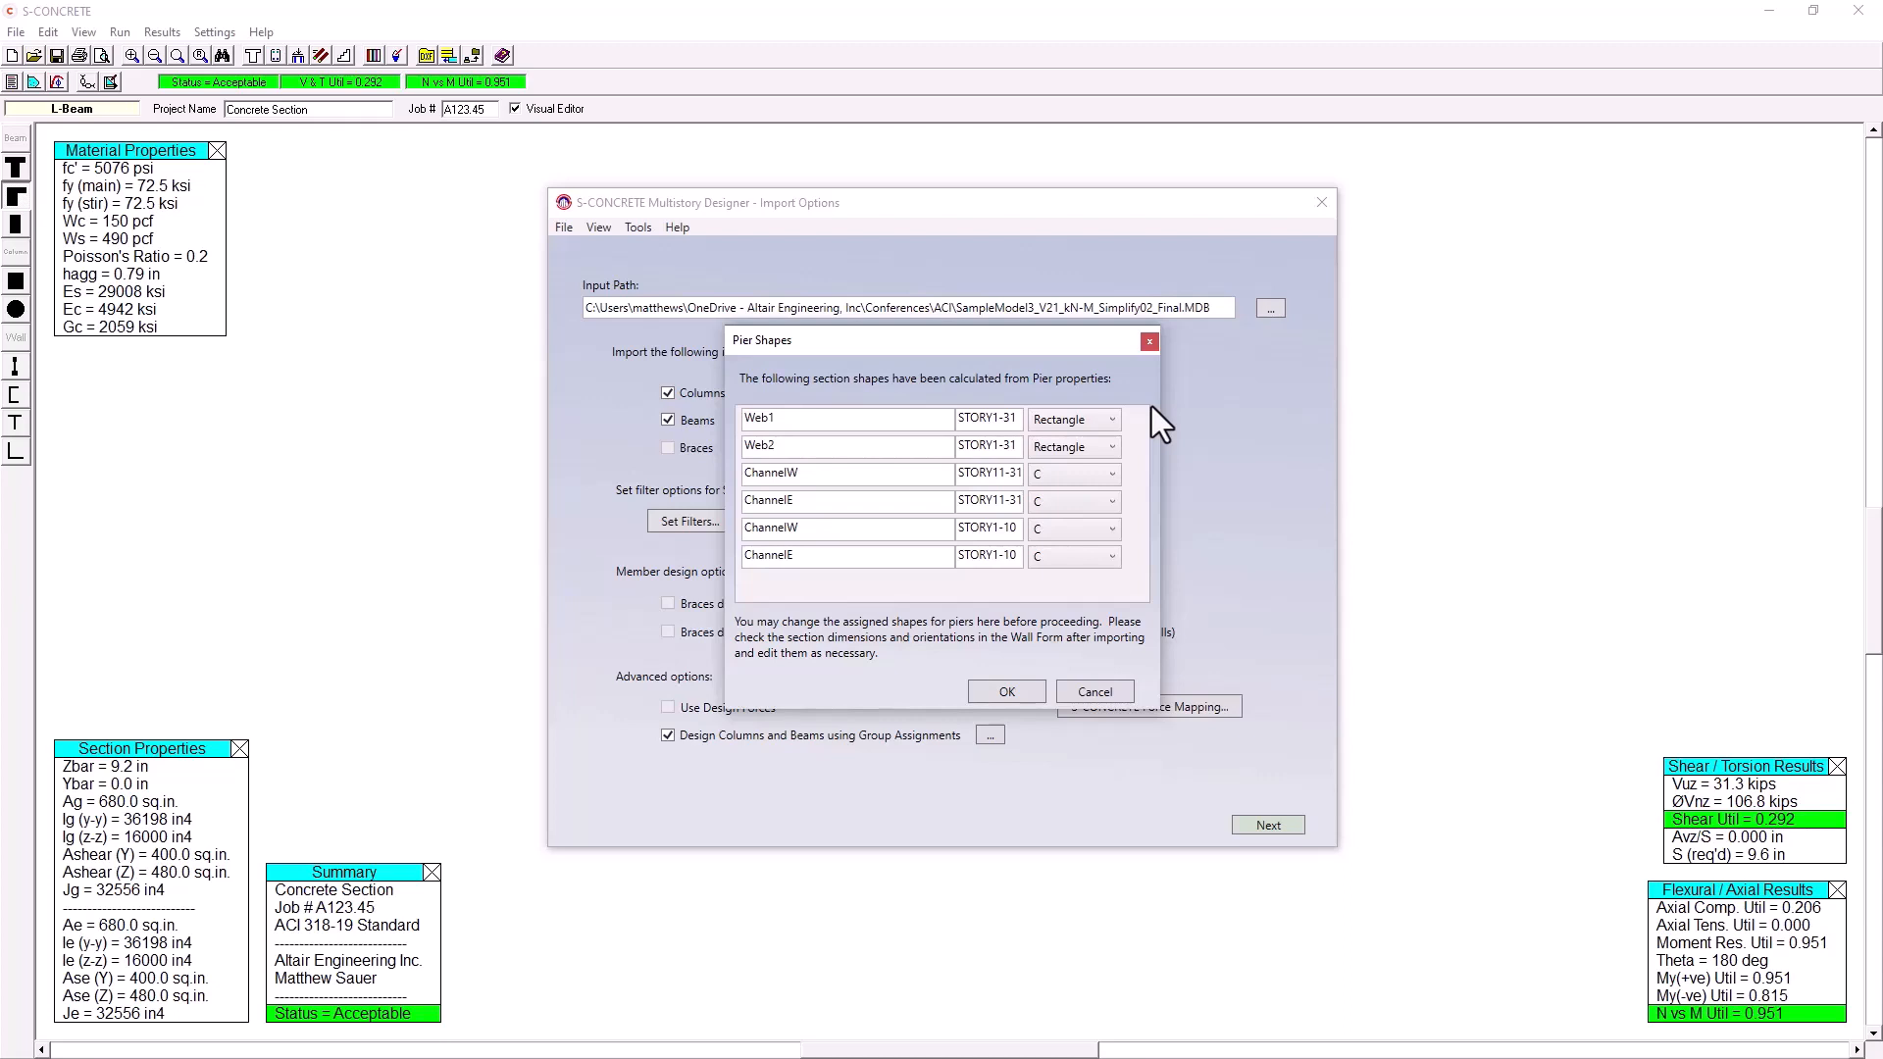
left_click(1153, 341)
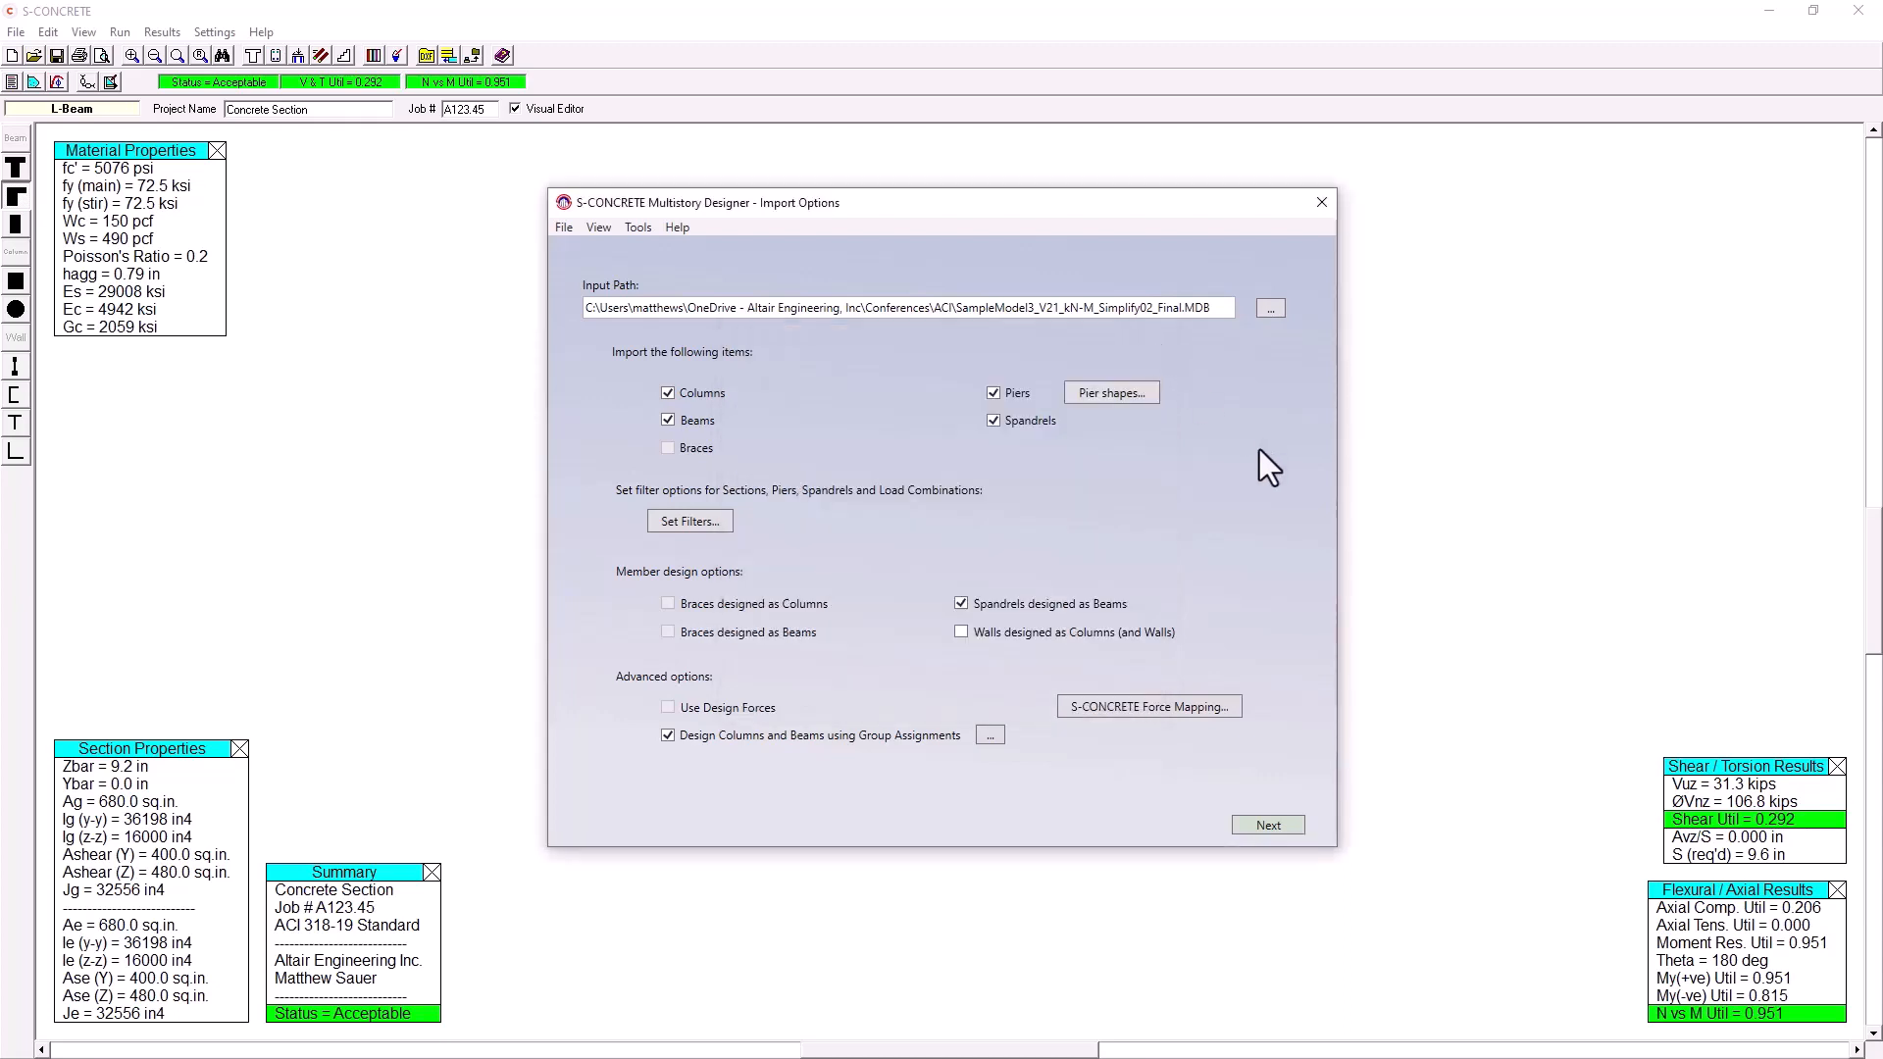
Exclude the five SLSGravity load combinations from the import filters, keeping the ULSGravity combinations
left_click(729, 521)
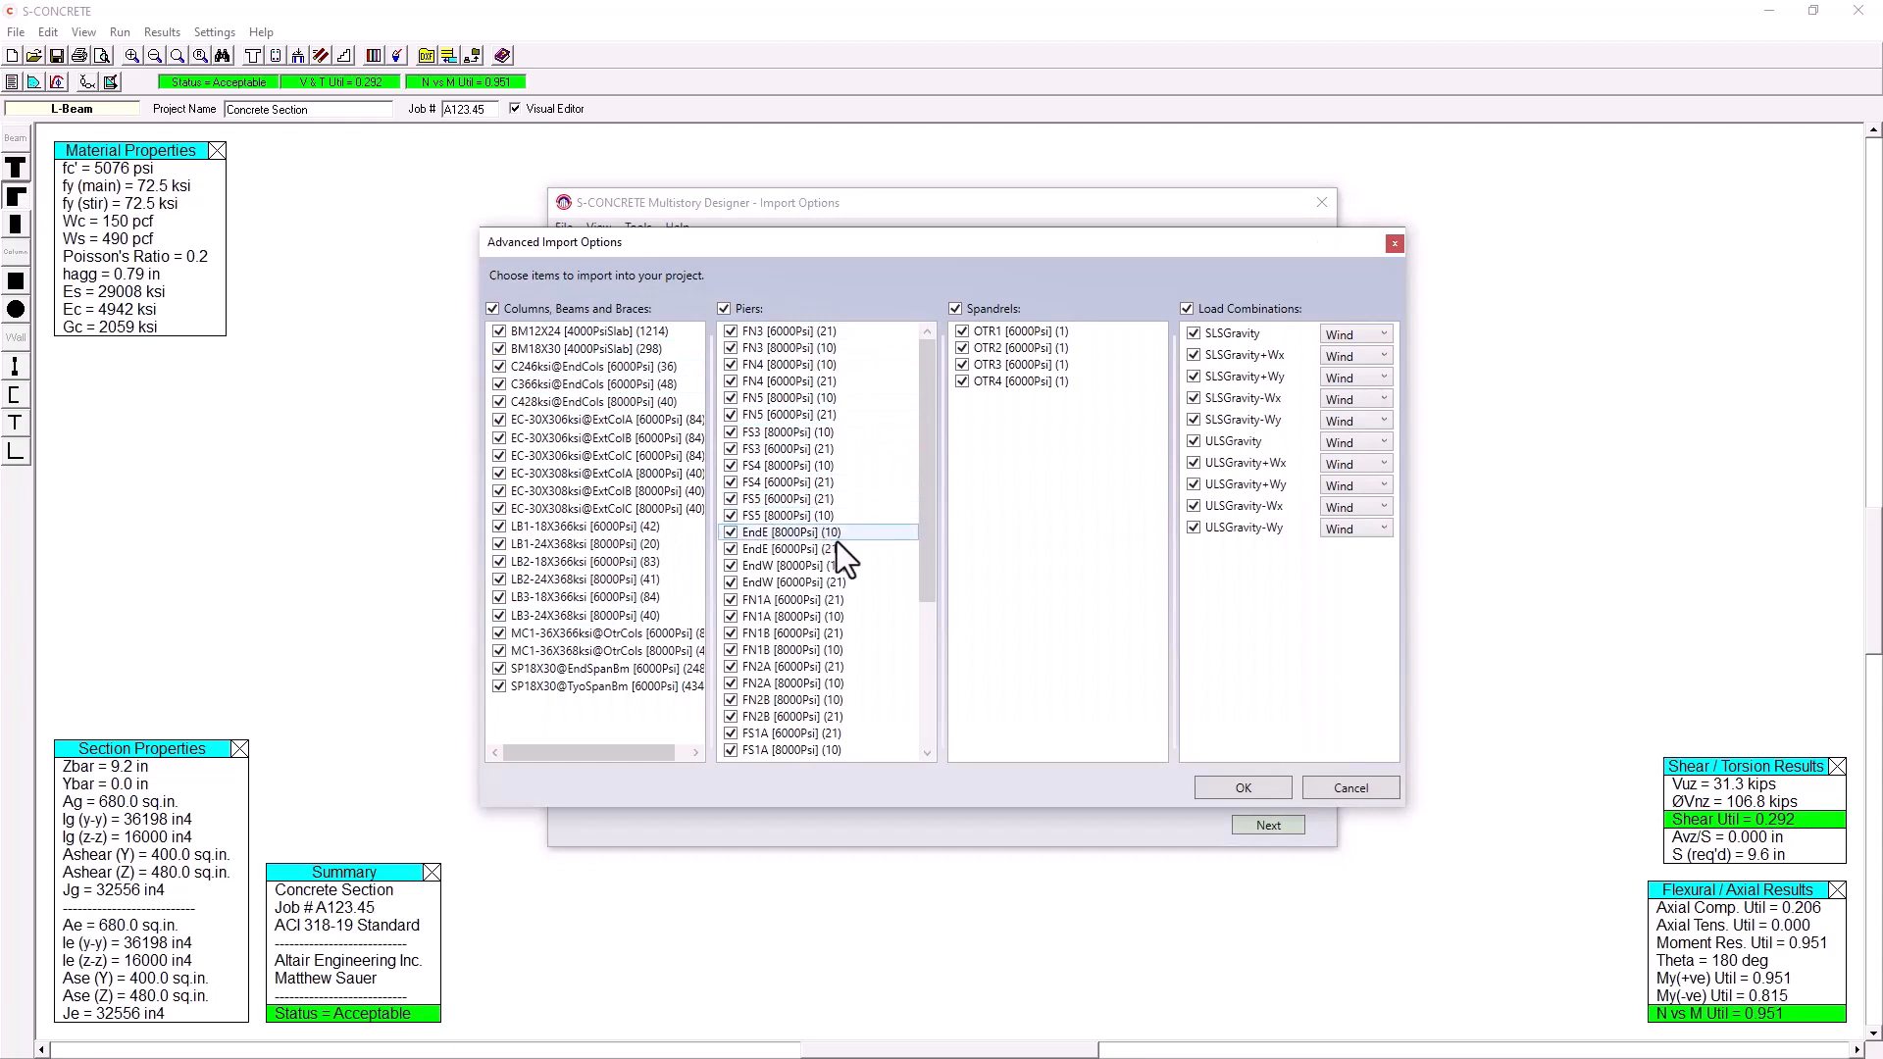
left_click(1195, 336)
left_click(1193, 356)
left_click(1193, 377)
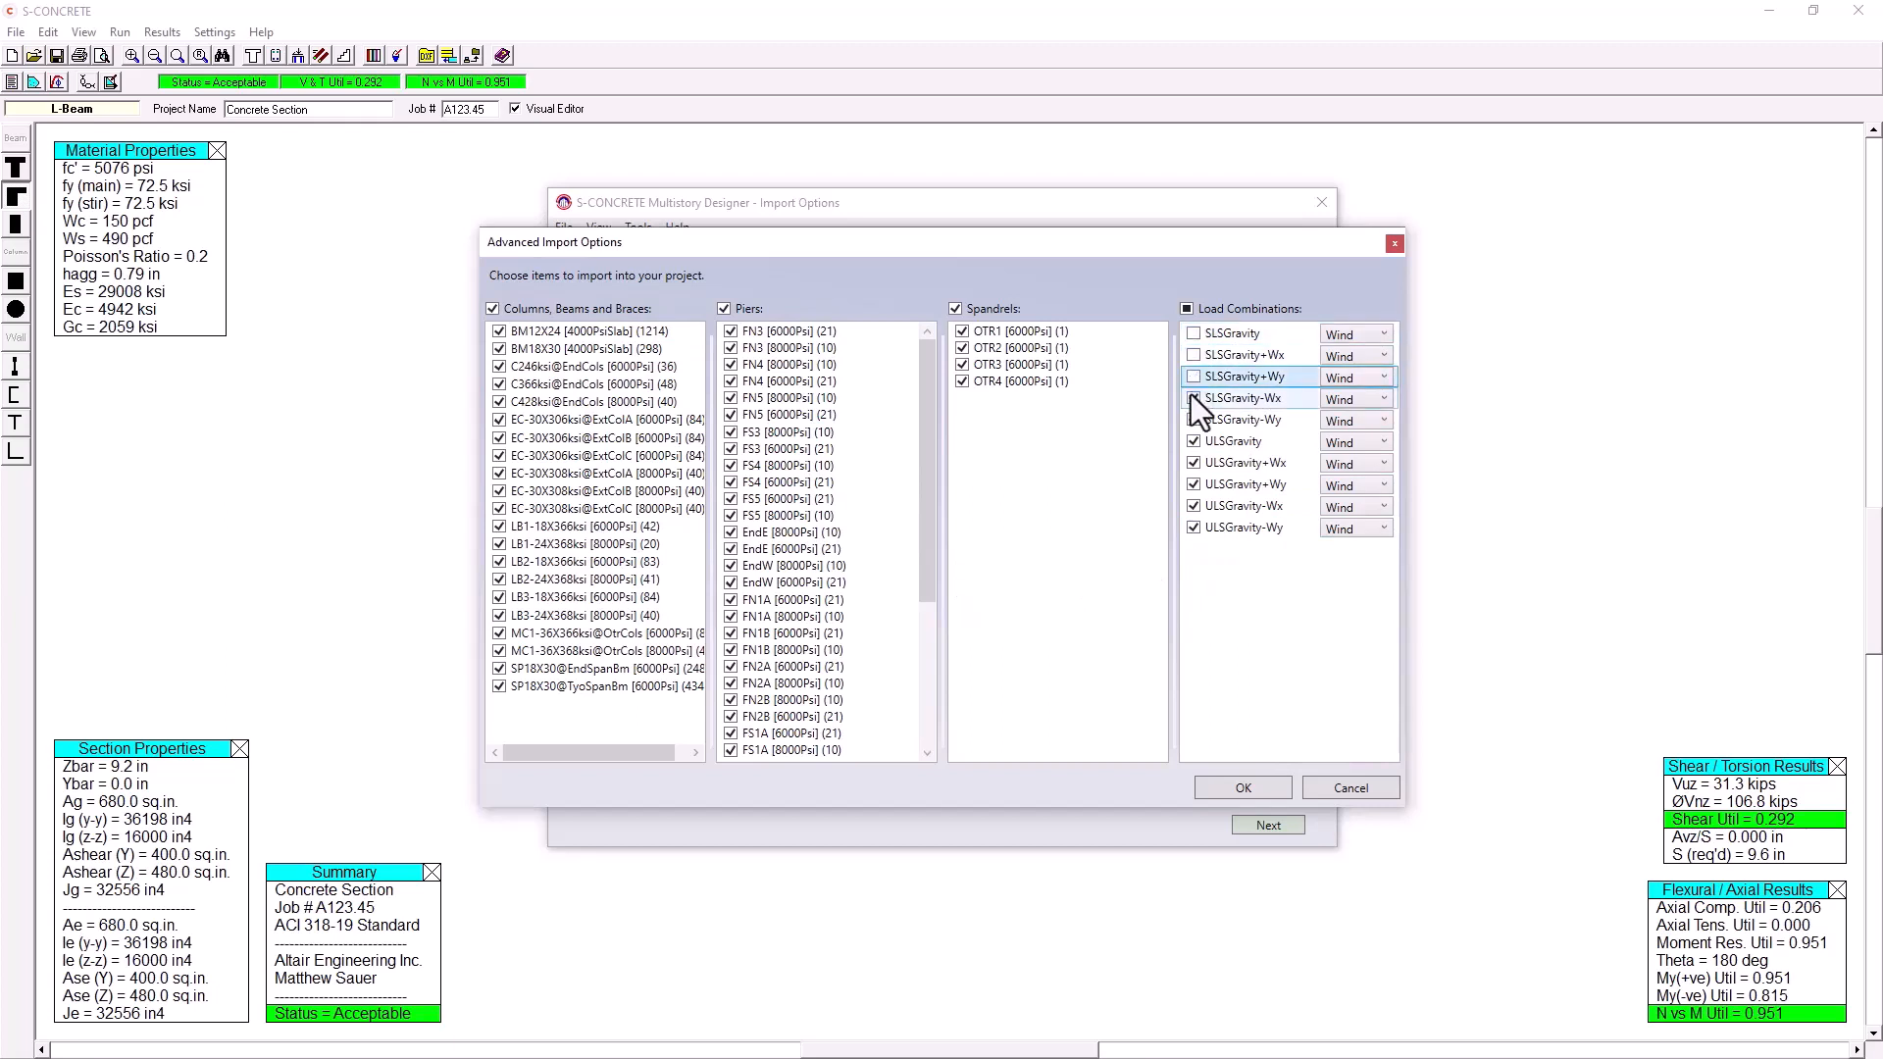
left_click(1192, 398)
left_click(1193, 419)
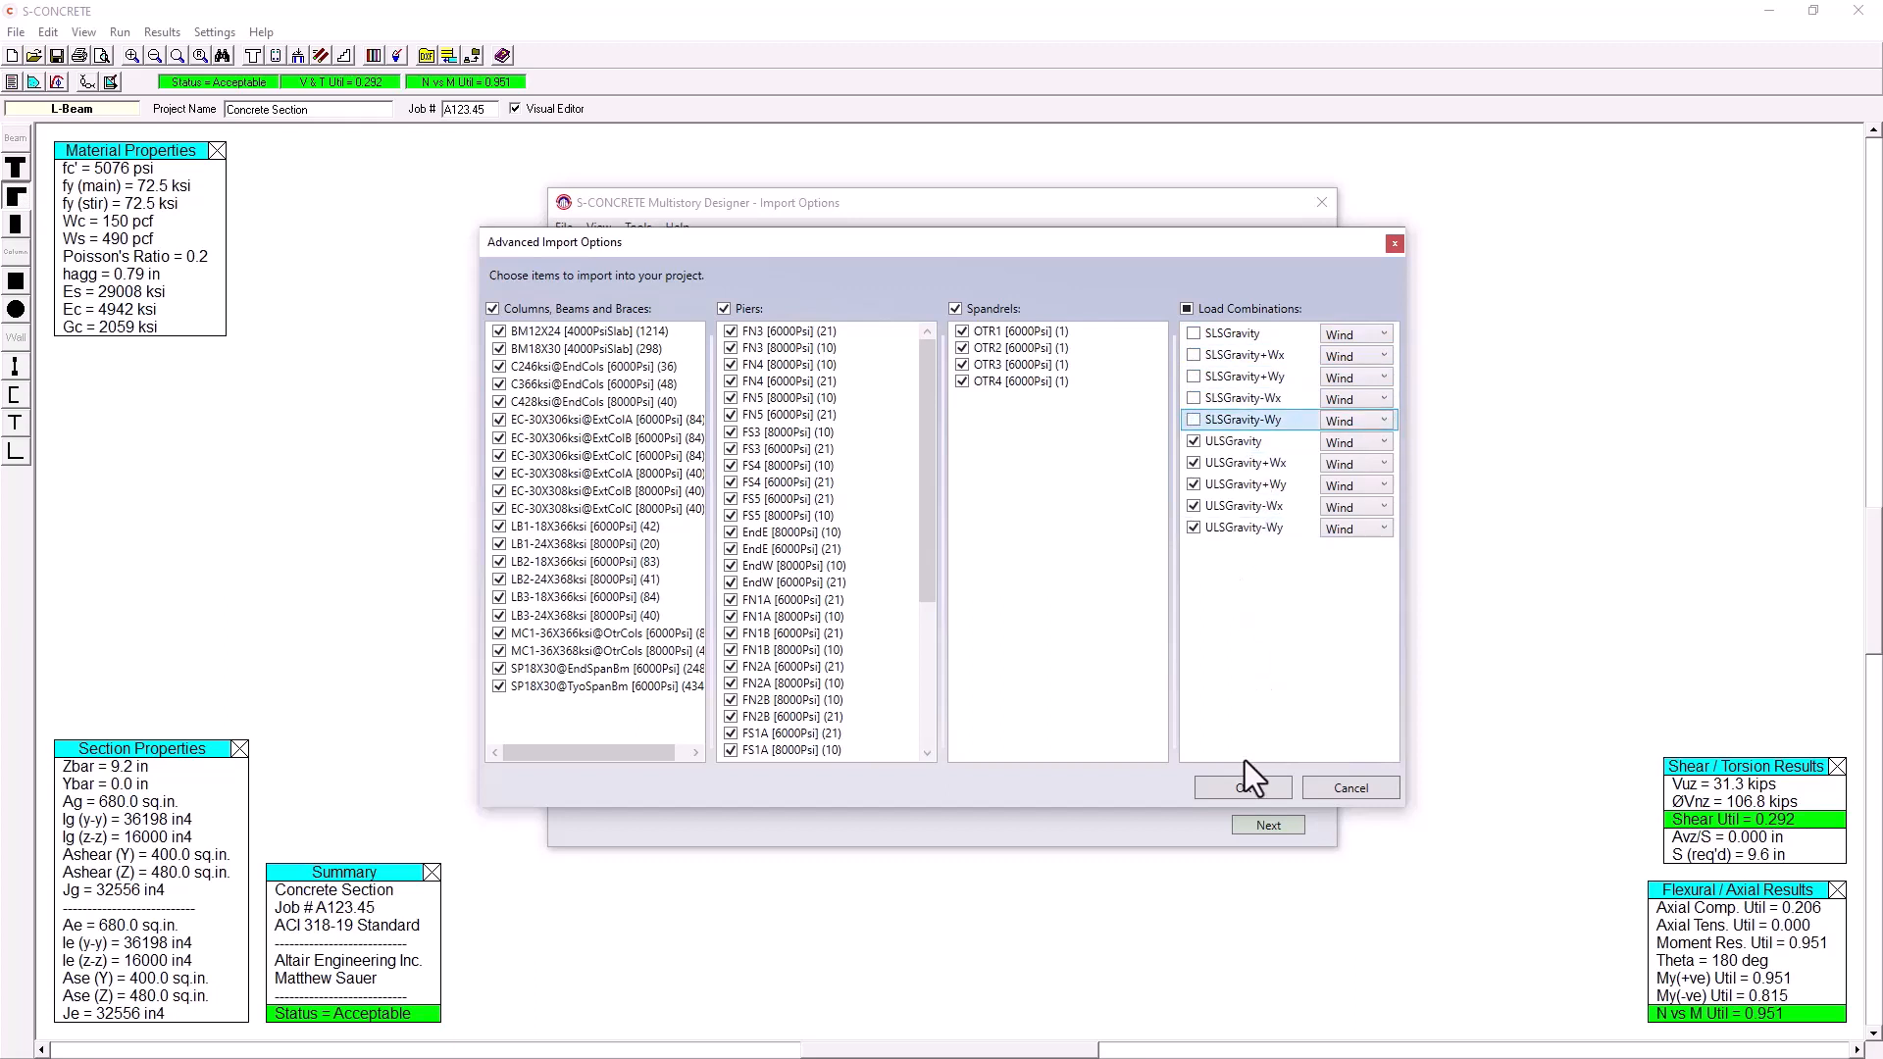
left_click(1244, 787)
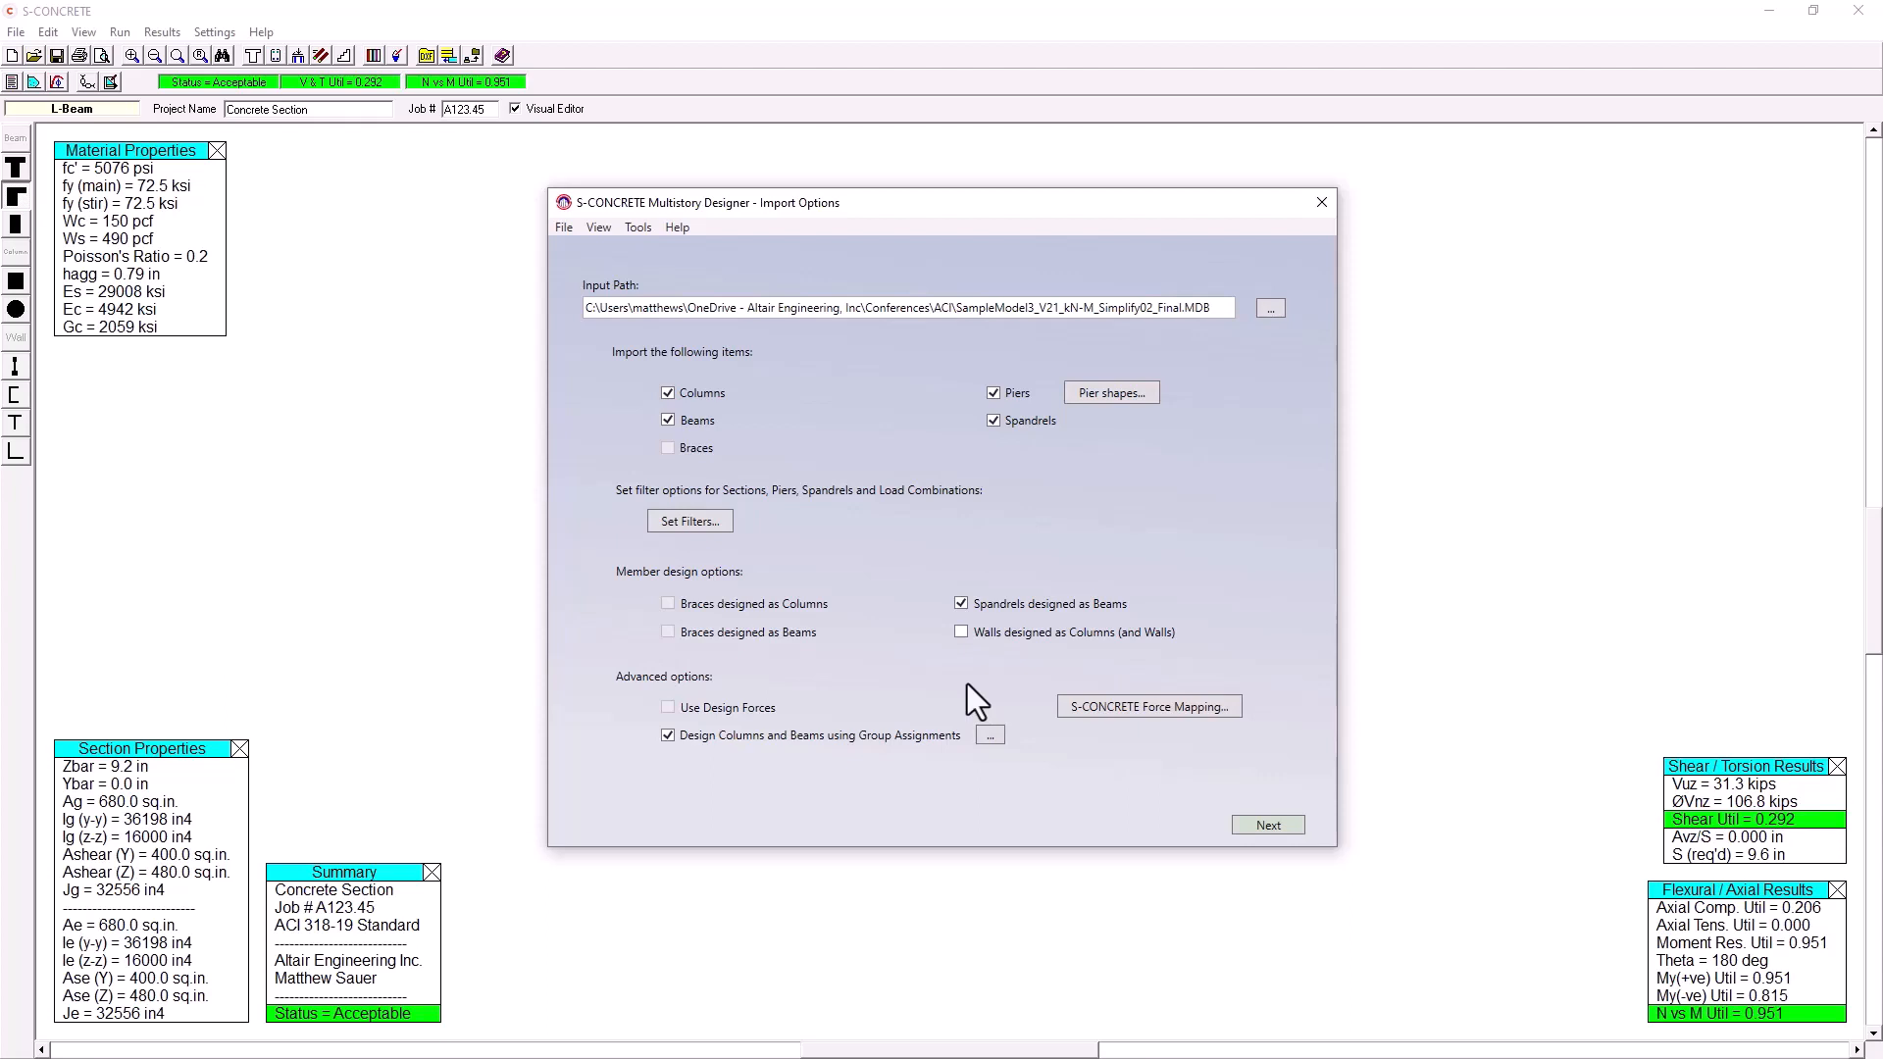
Accept all column and beam section groups found in the input model and proceed to the project concrete design standards
left_click(1000, 740)
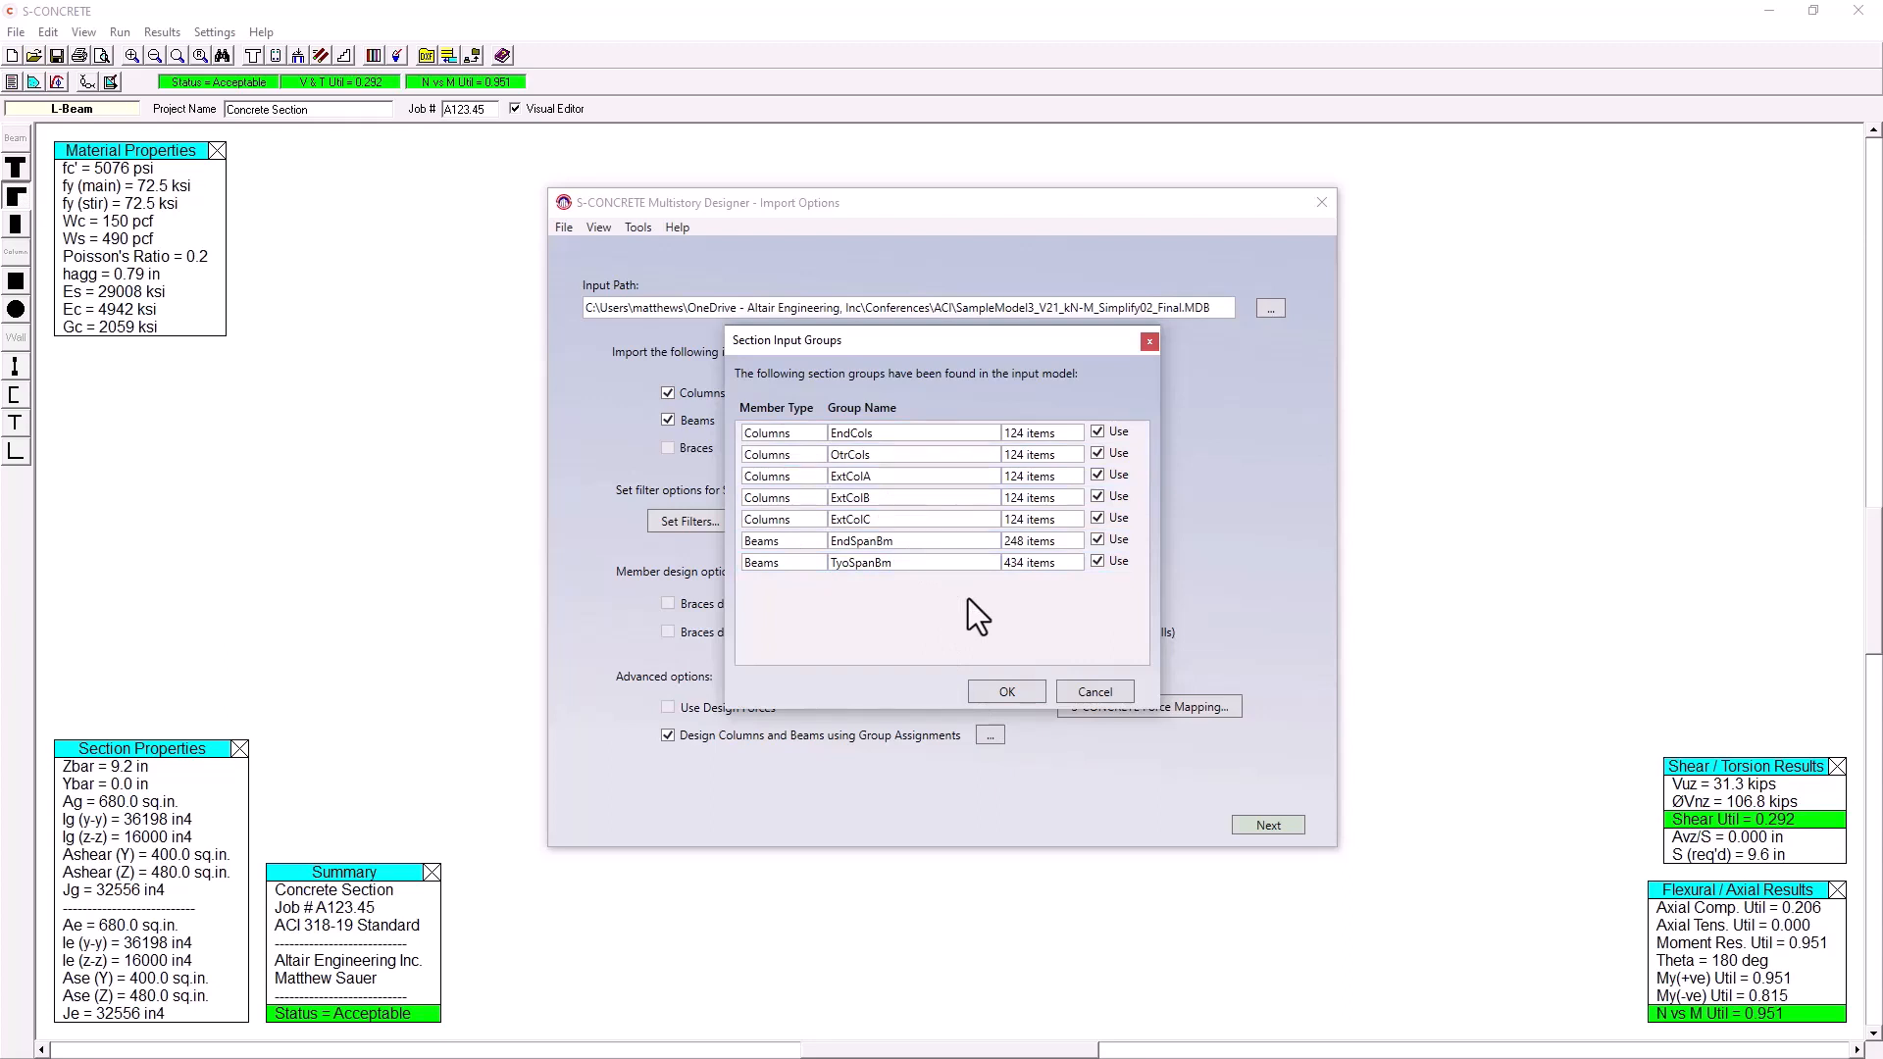
left_click(1008, 691)
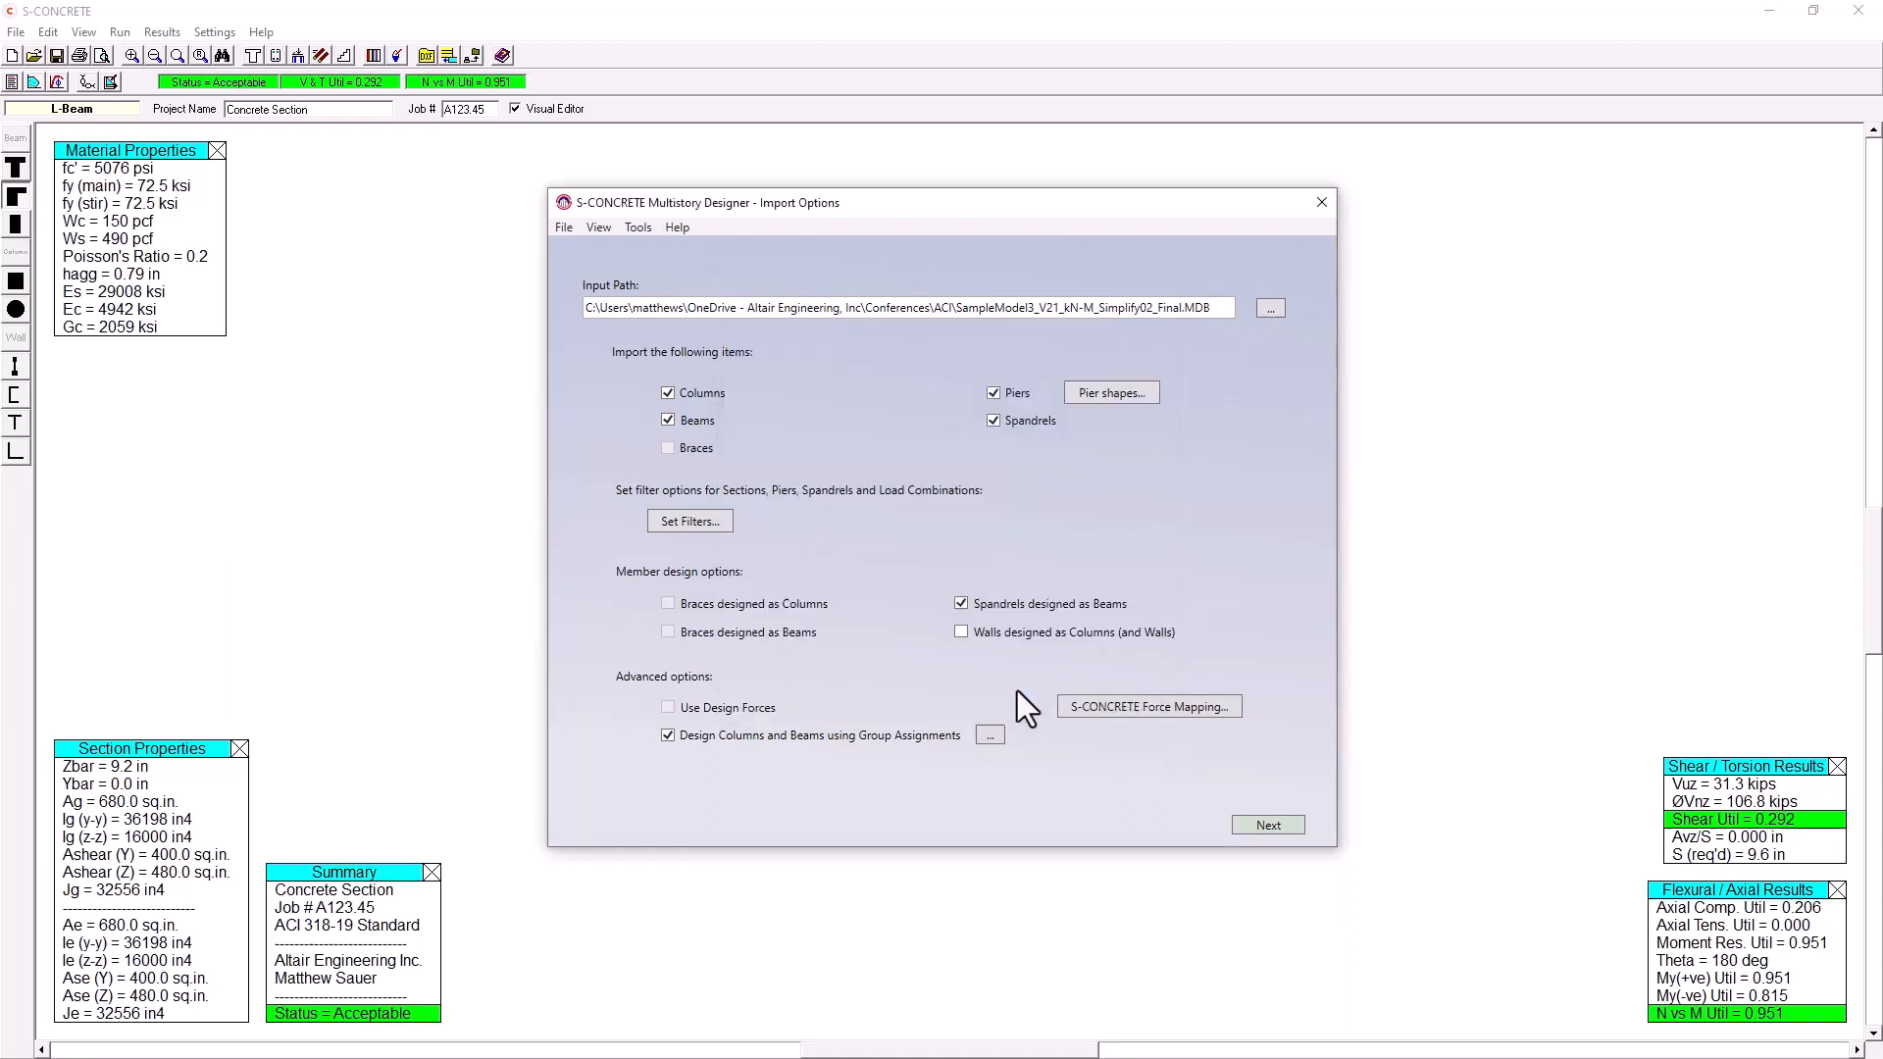
left_click(1287, 826)
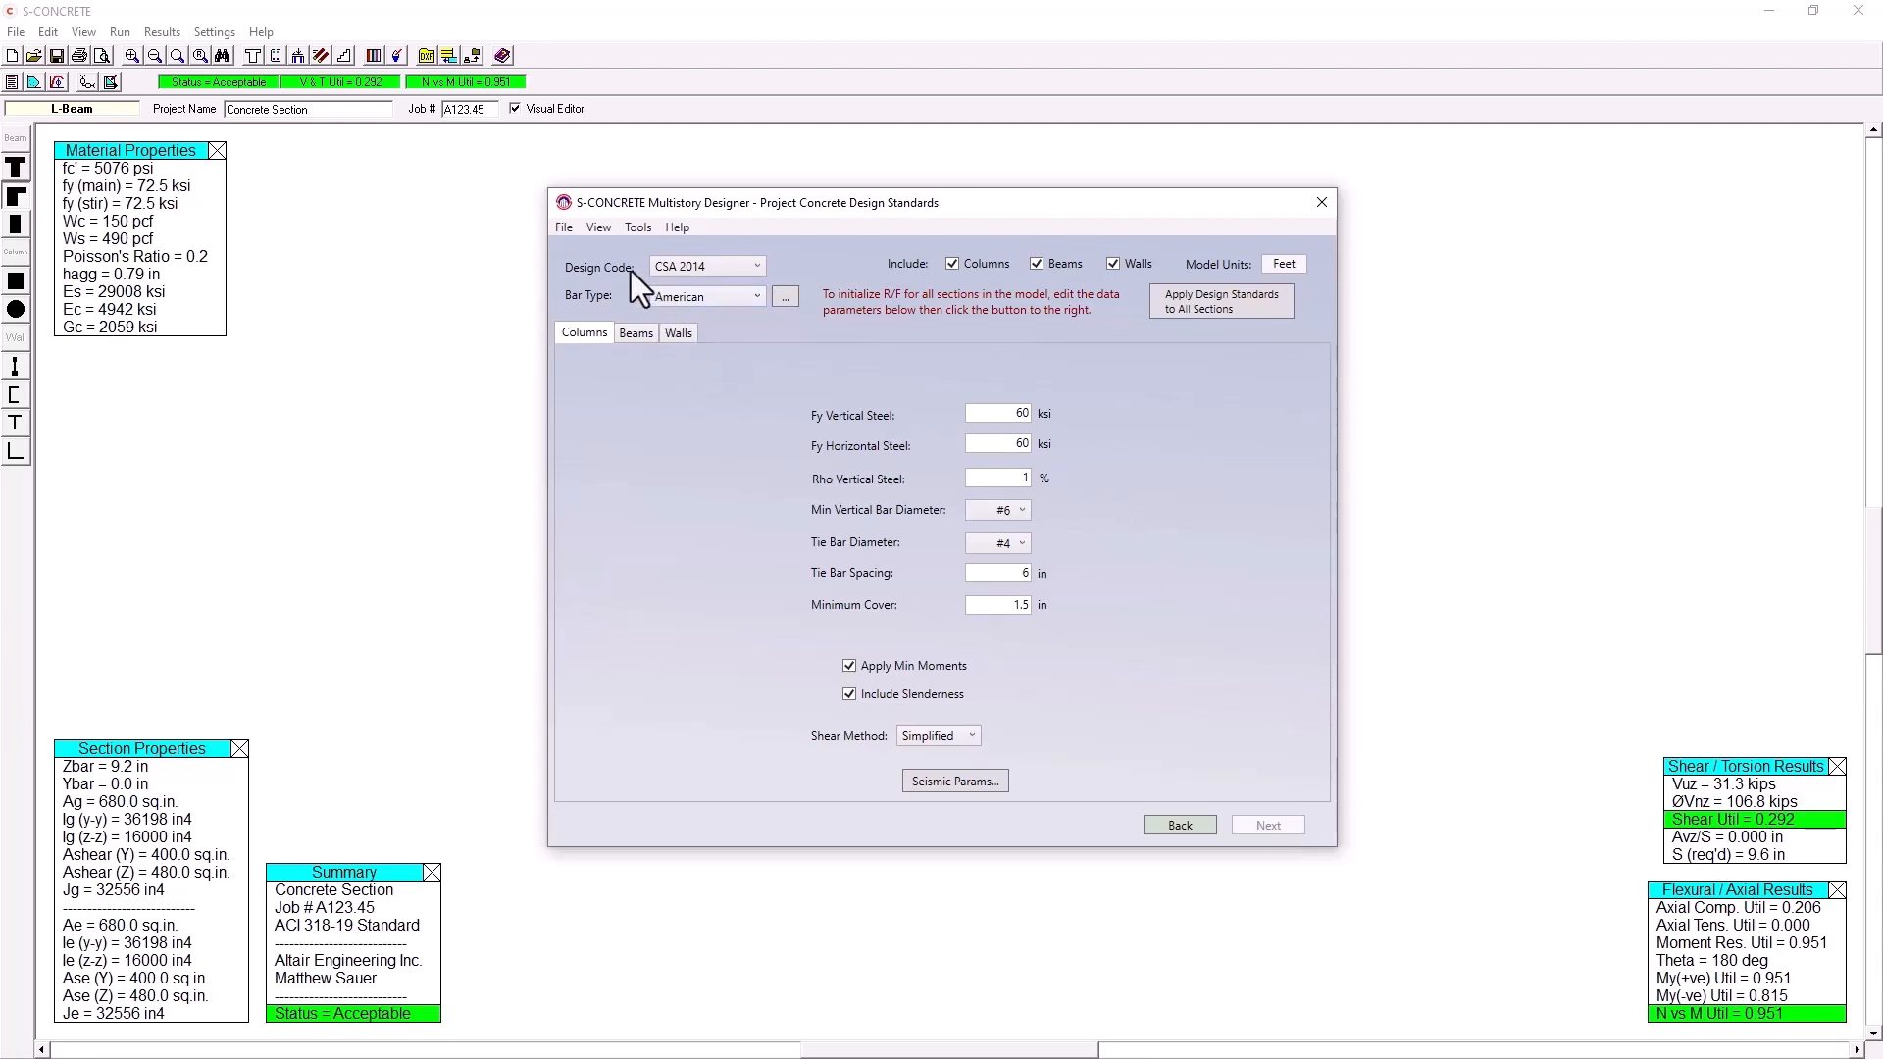
Set the design code to ACI 2019 with American bars, and set the columns' vertical steel ratio to 1.1%
left_click(679, 267)
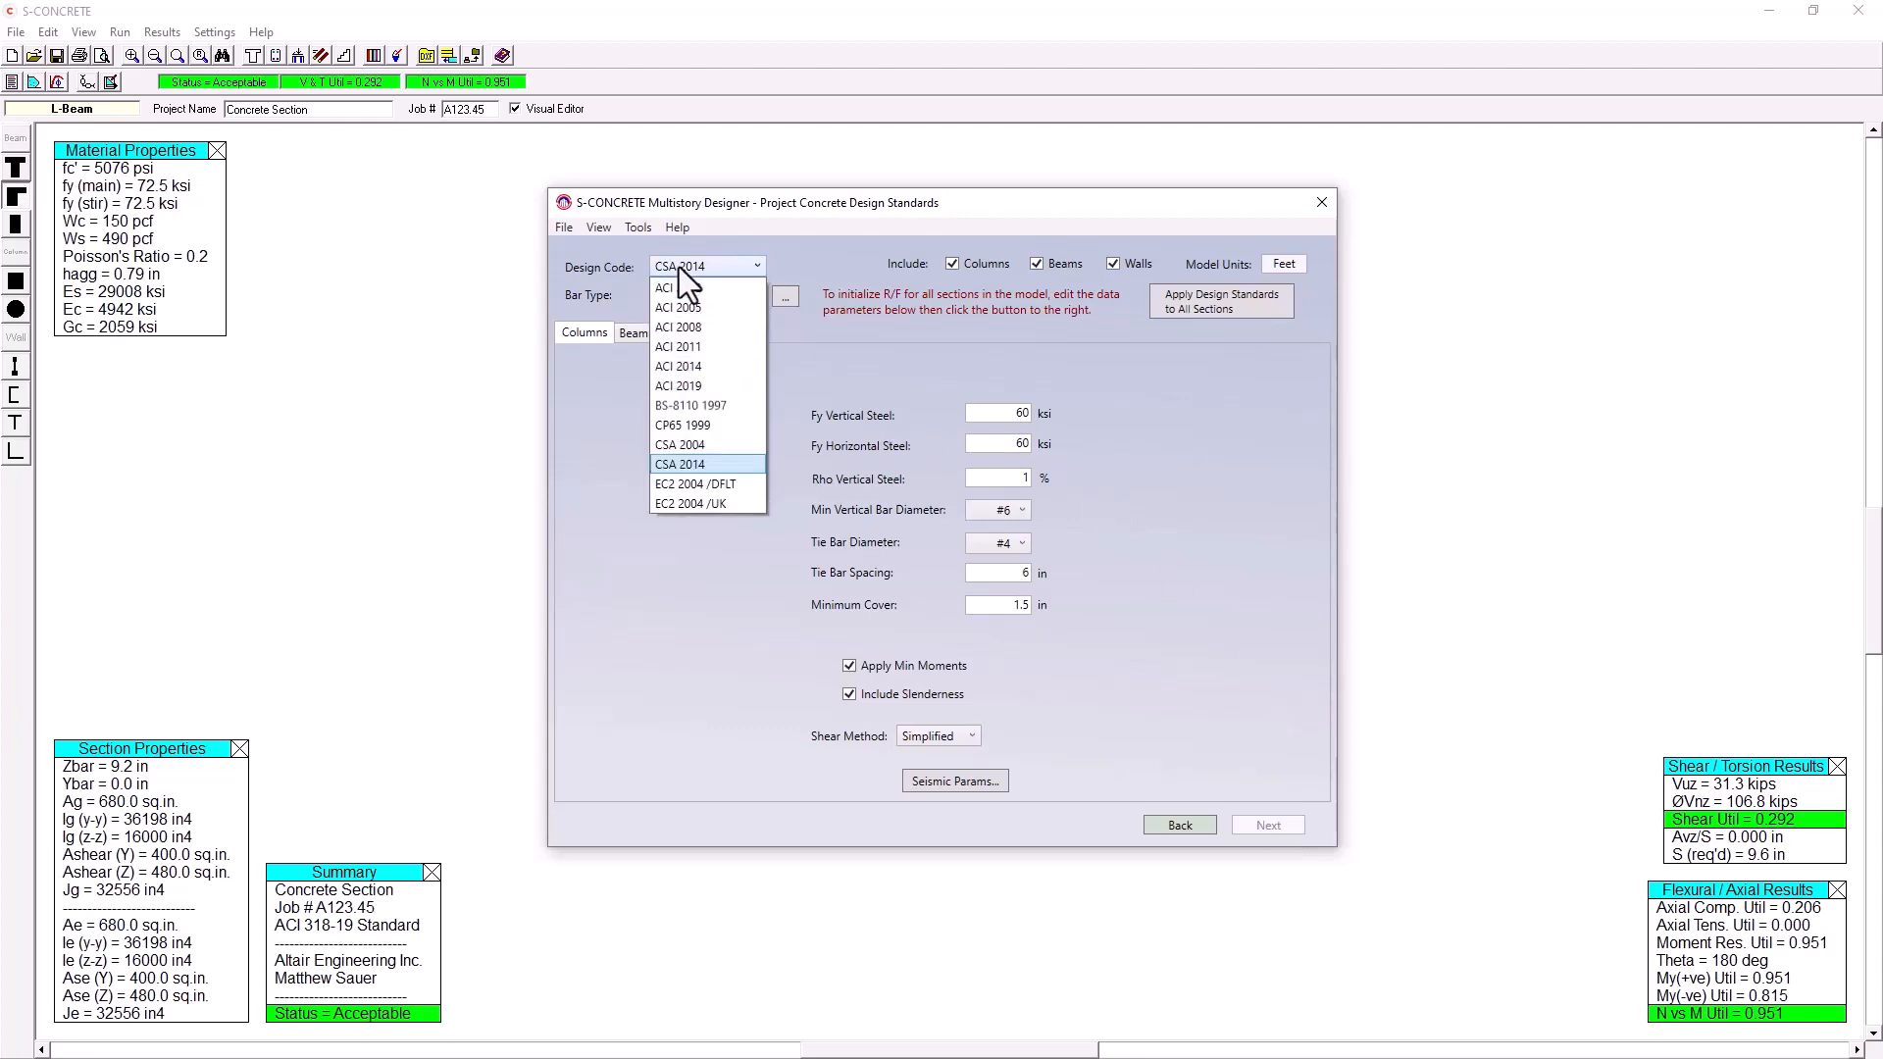
left_click(710, 388)
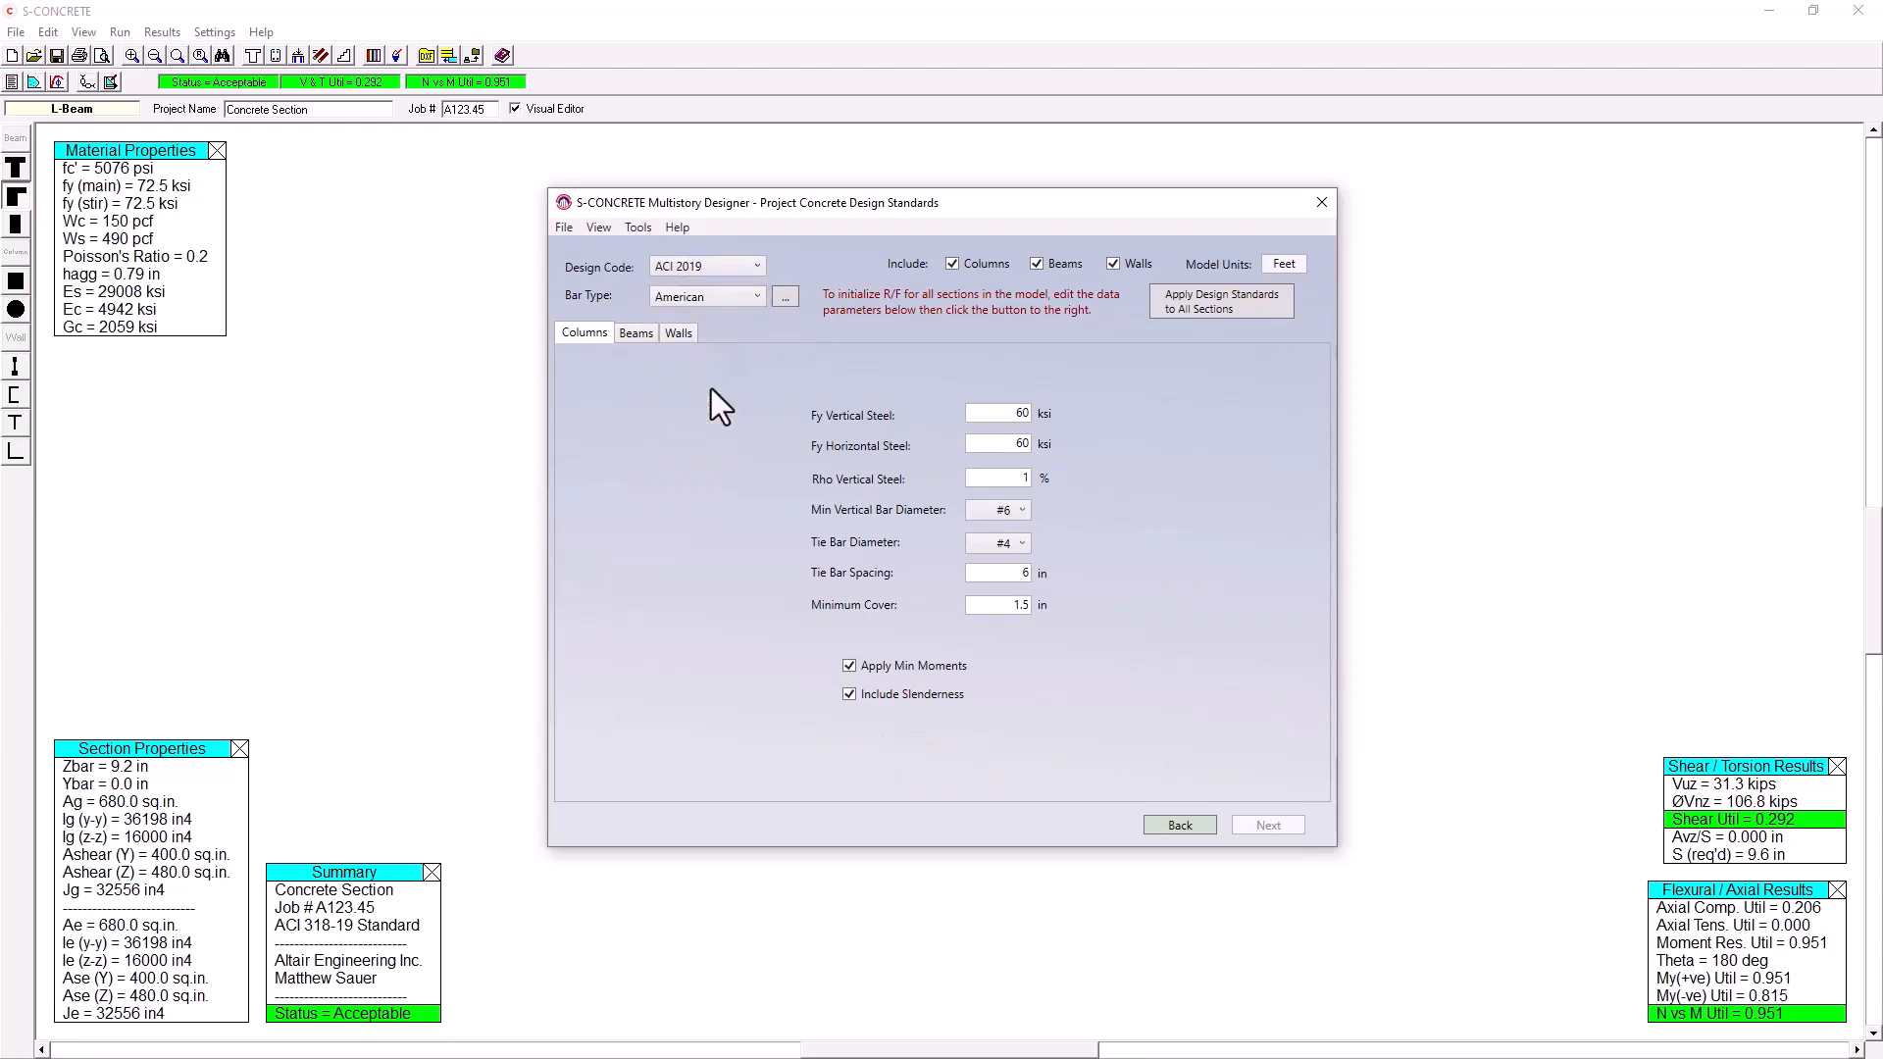
left_click(729, 296)
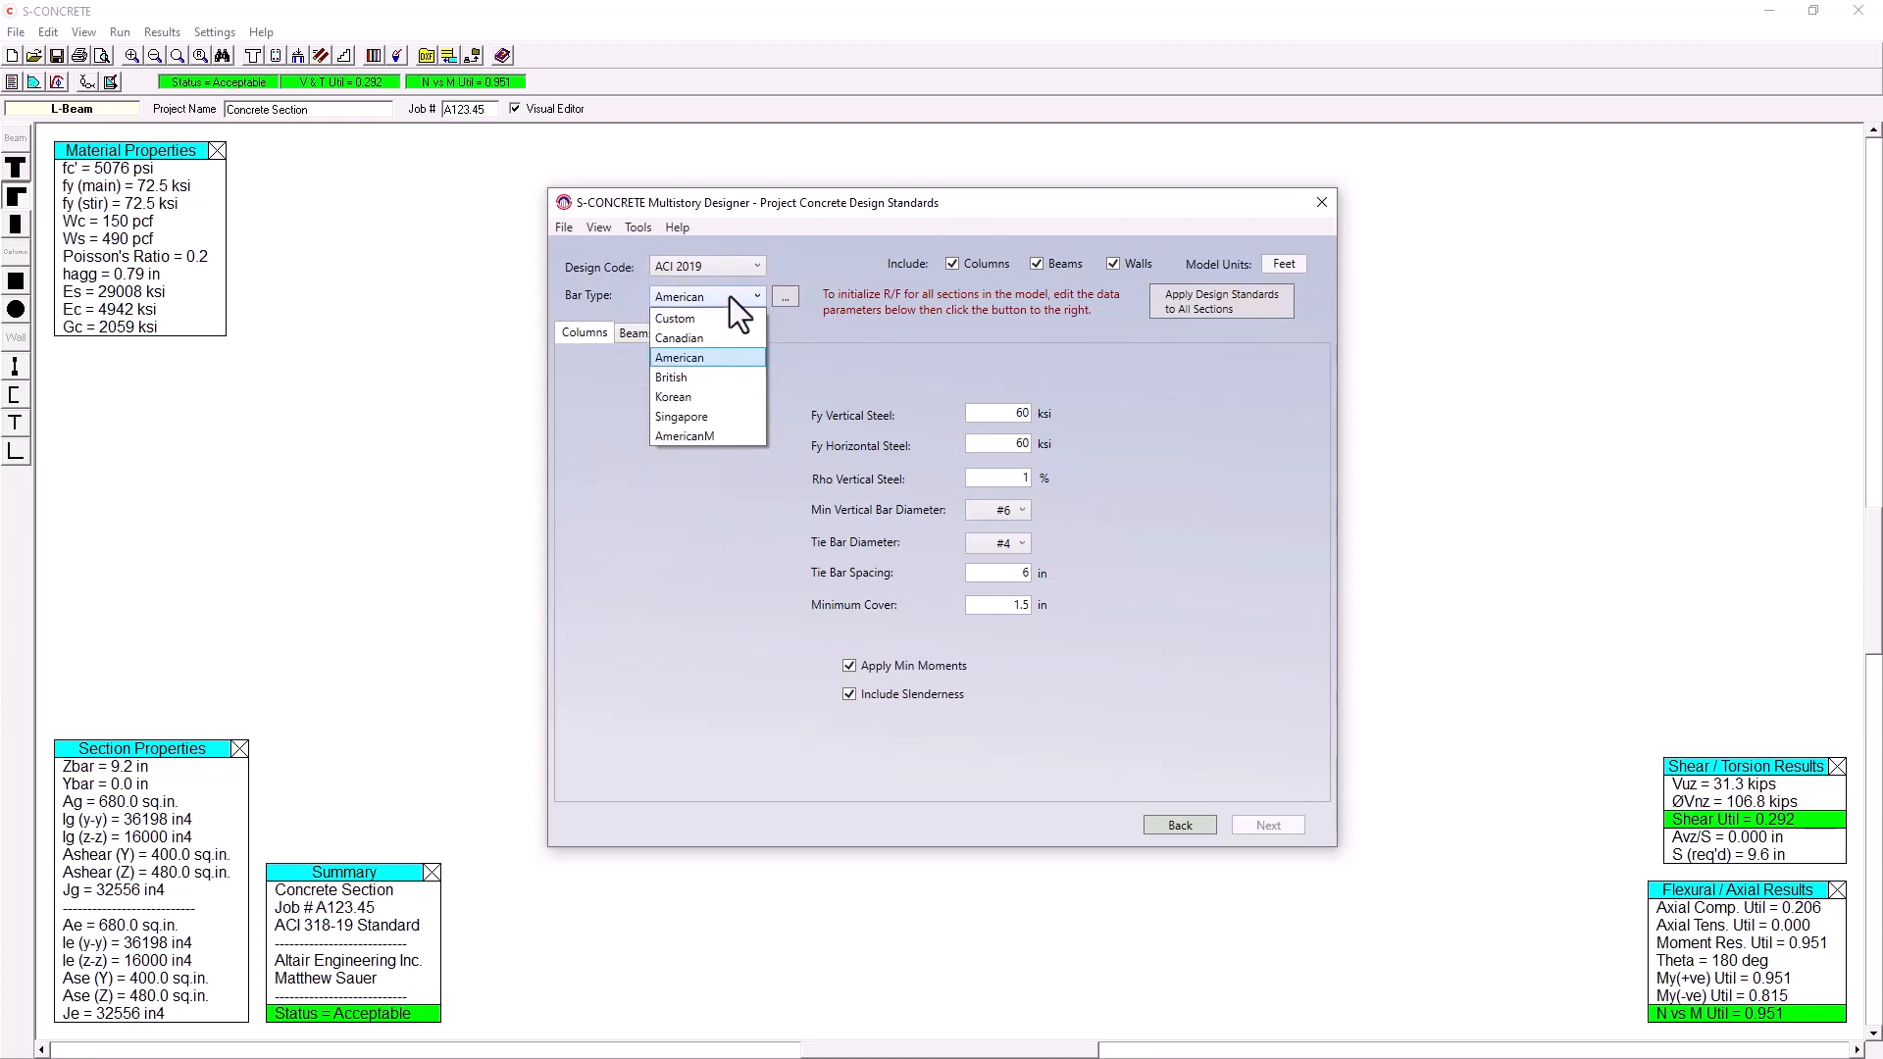
left_click(730, 296)
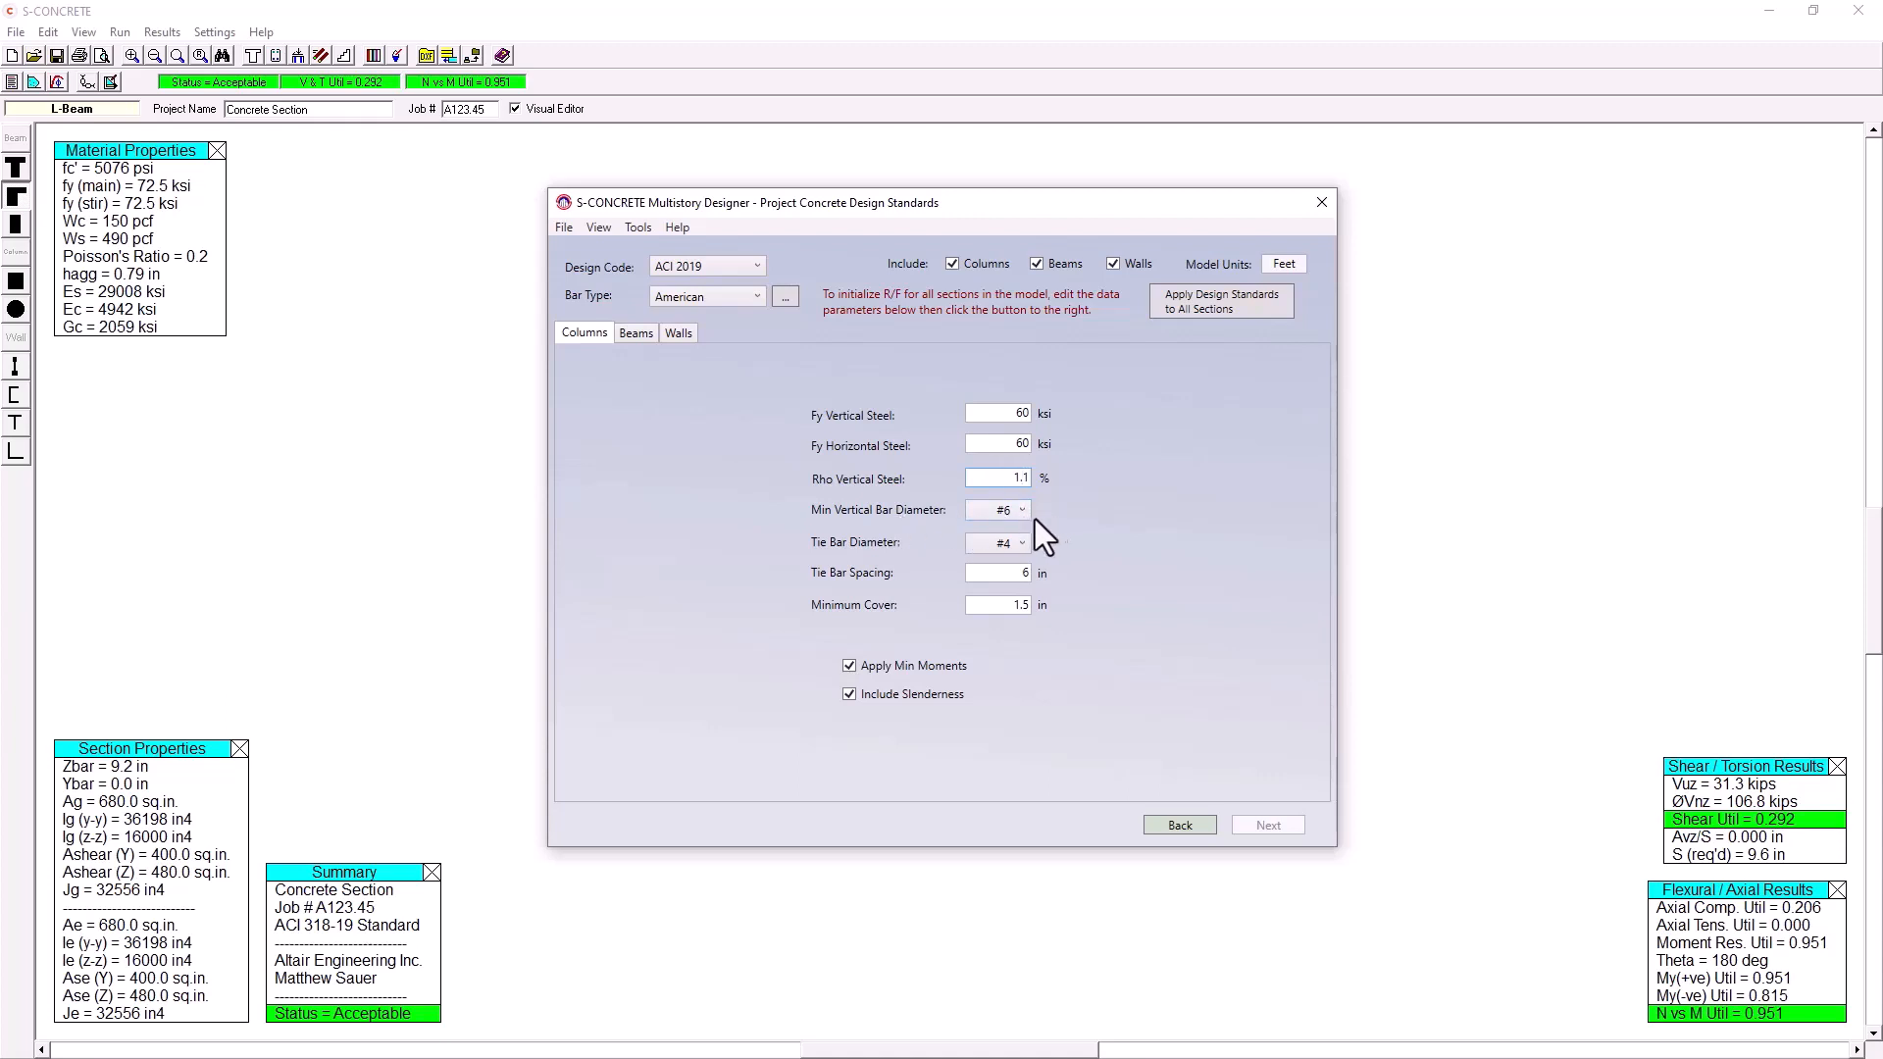
left_click(1024, 514)
Set the beams' minimum primary bar diameter to #8 and minimum side bar diameter to #5
left_click(643, 338)
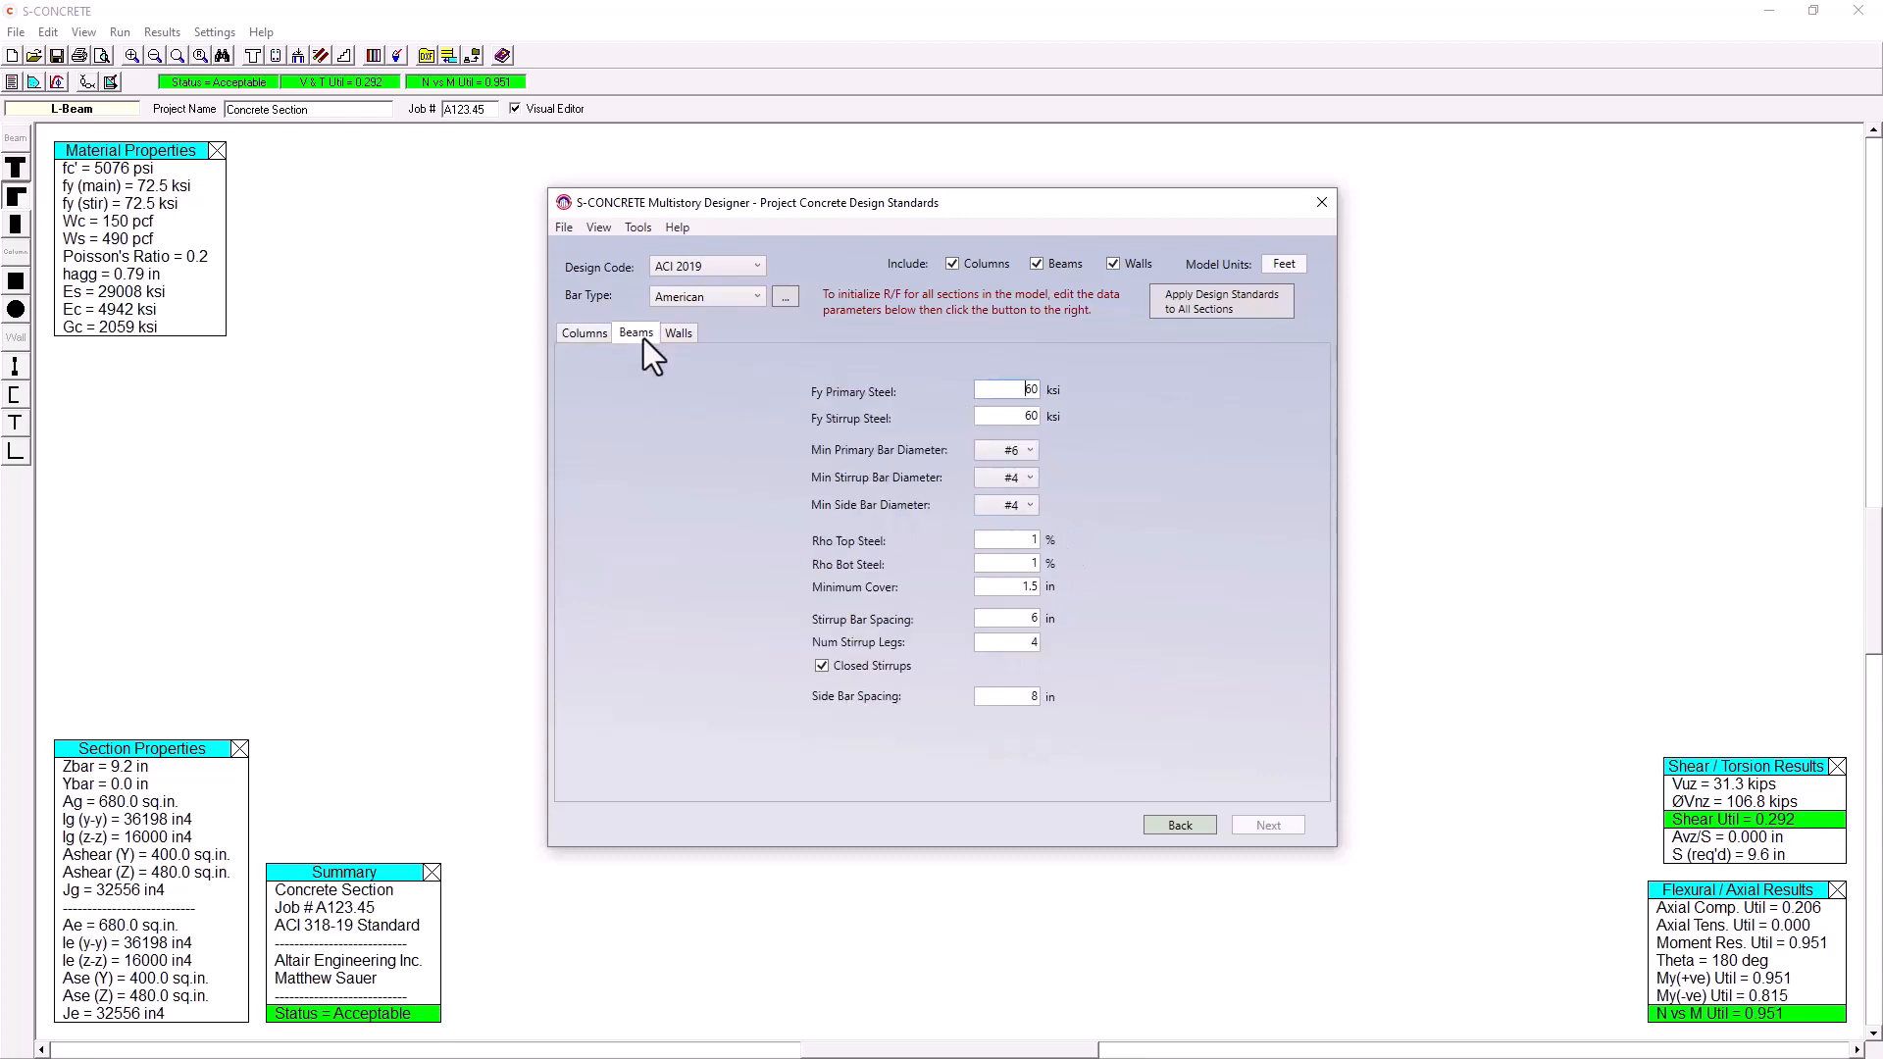
left_click(1030, 455)
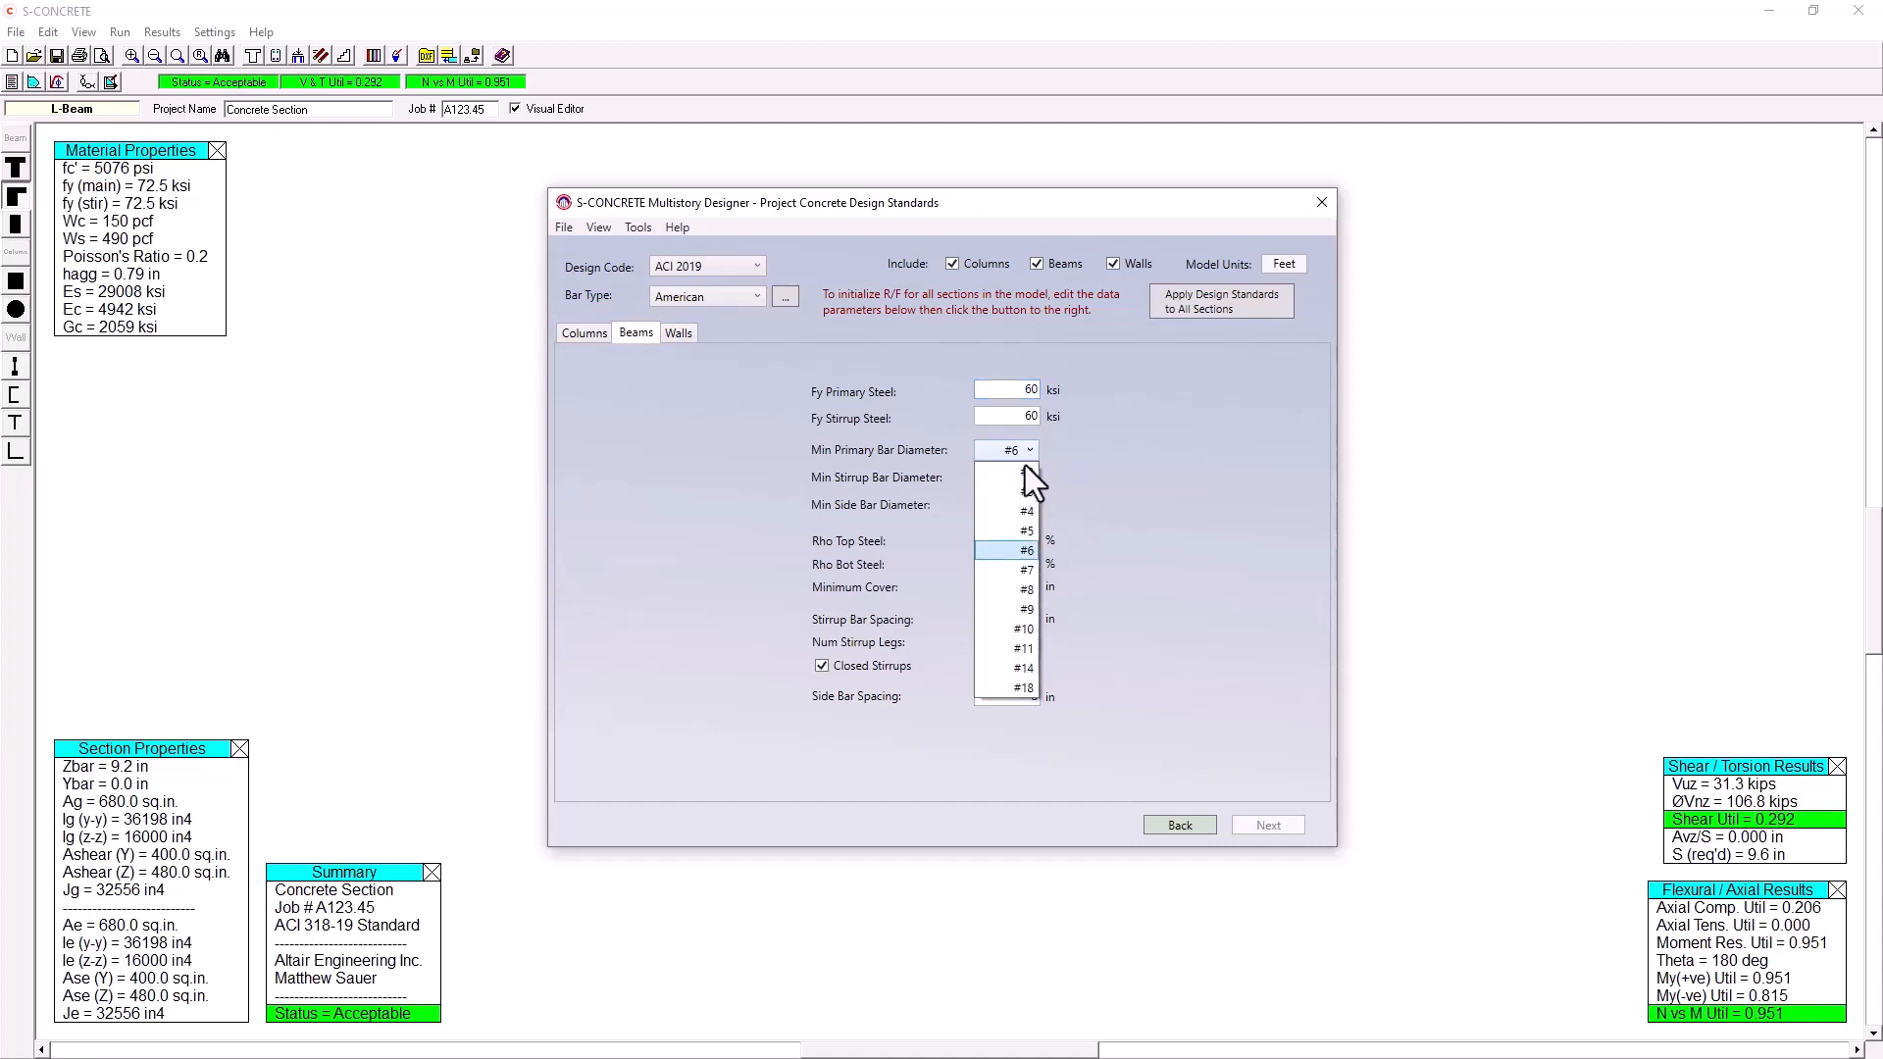
left_click(1014, 588)
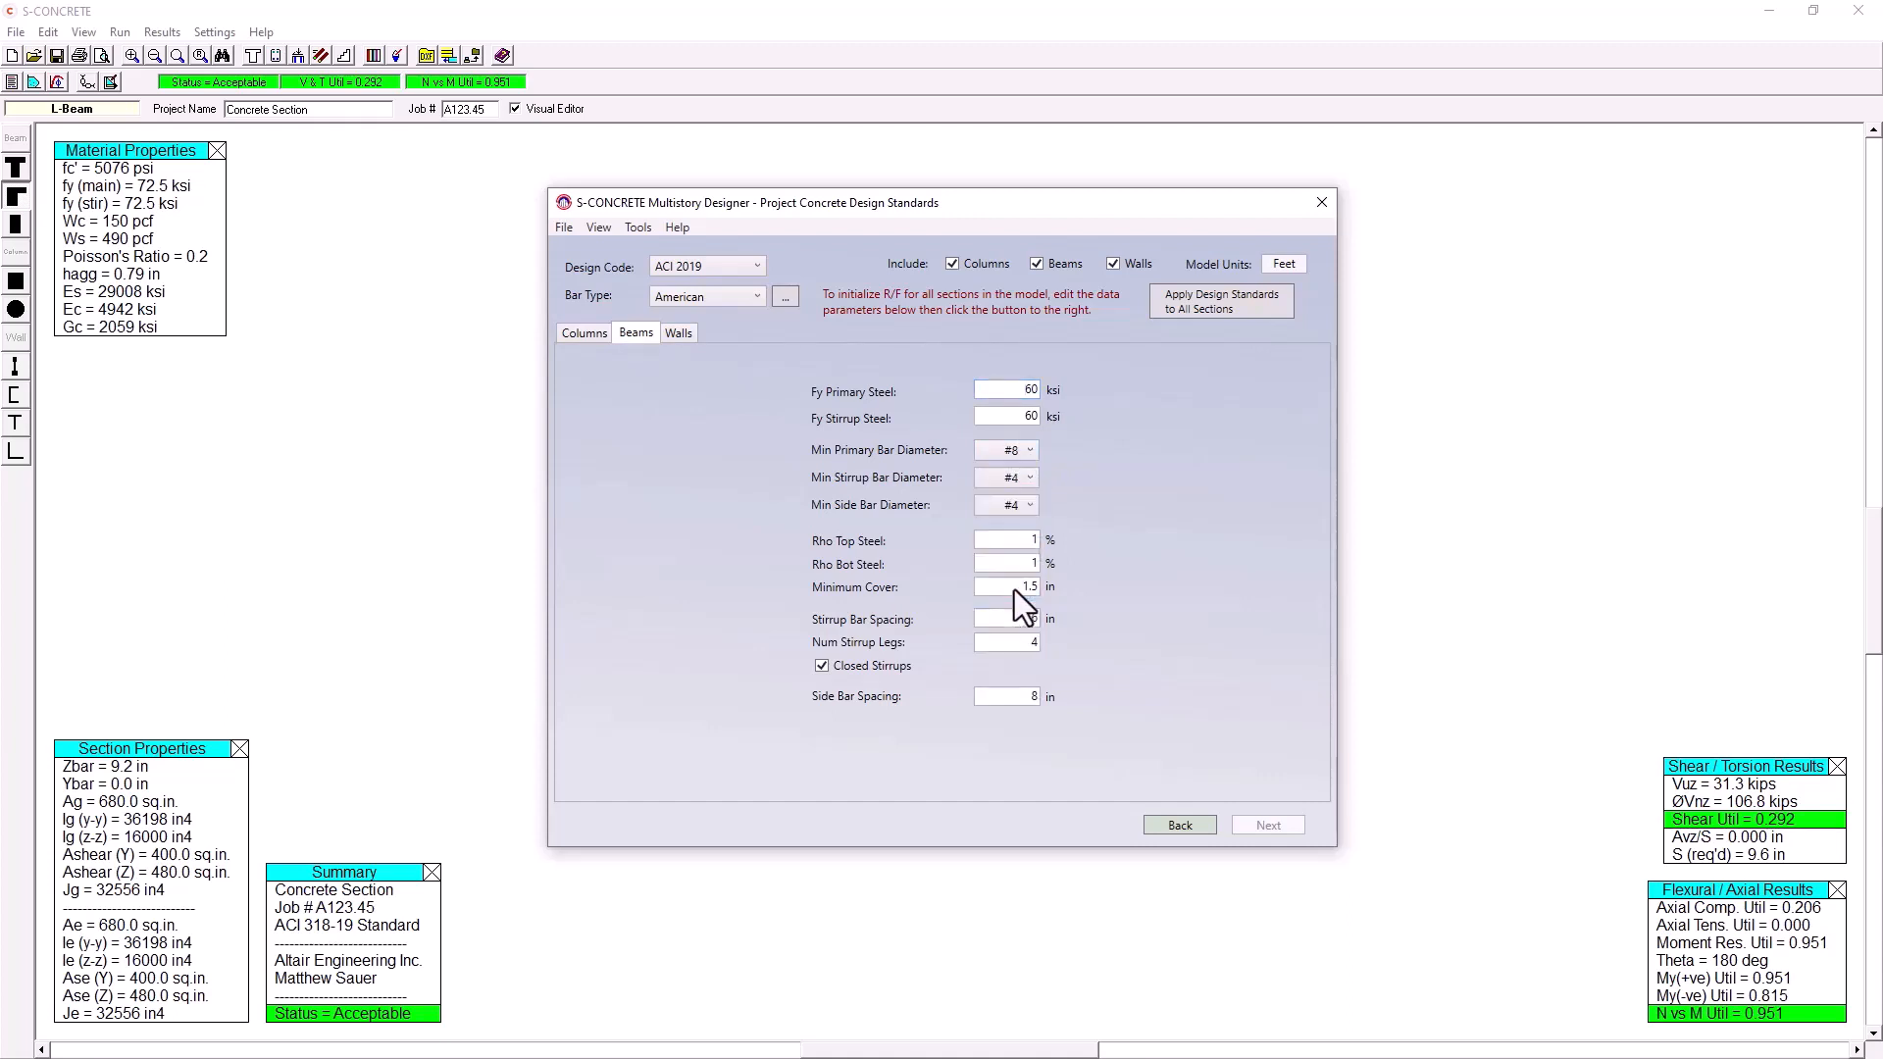
left_click(1026, 506)
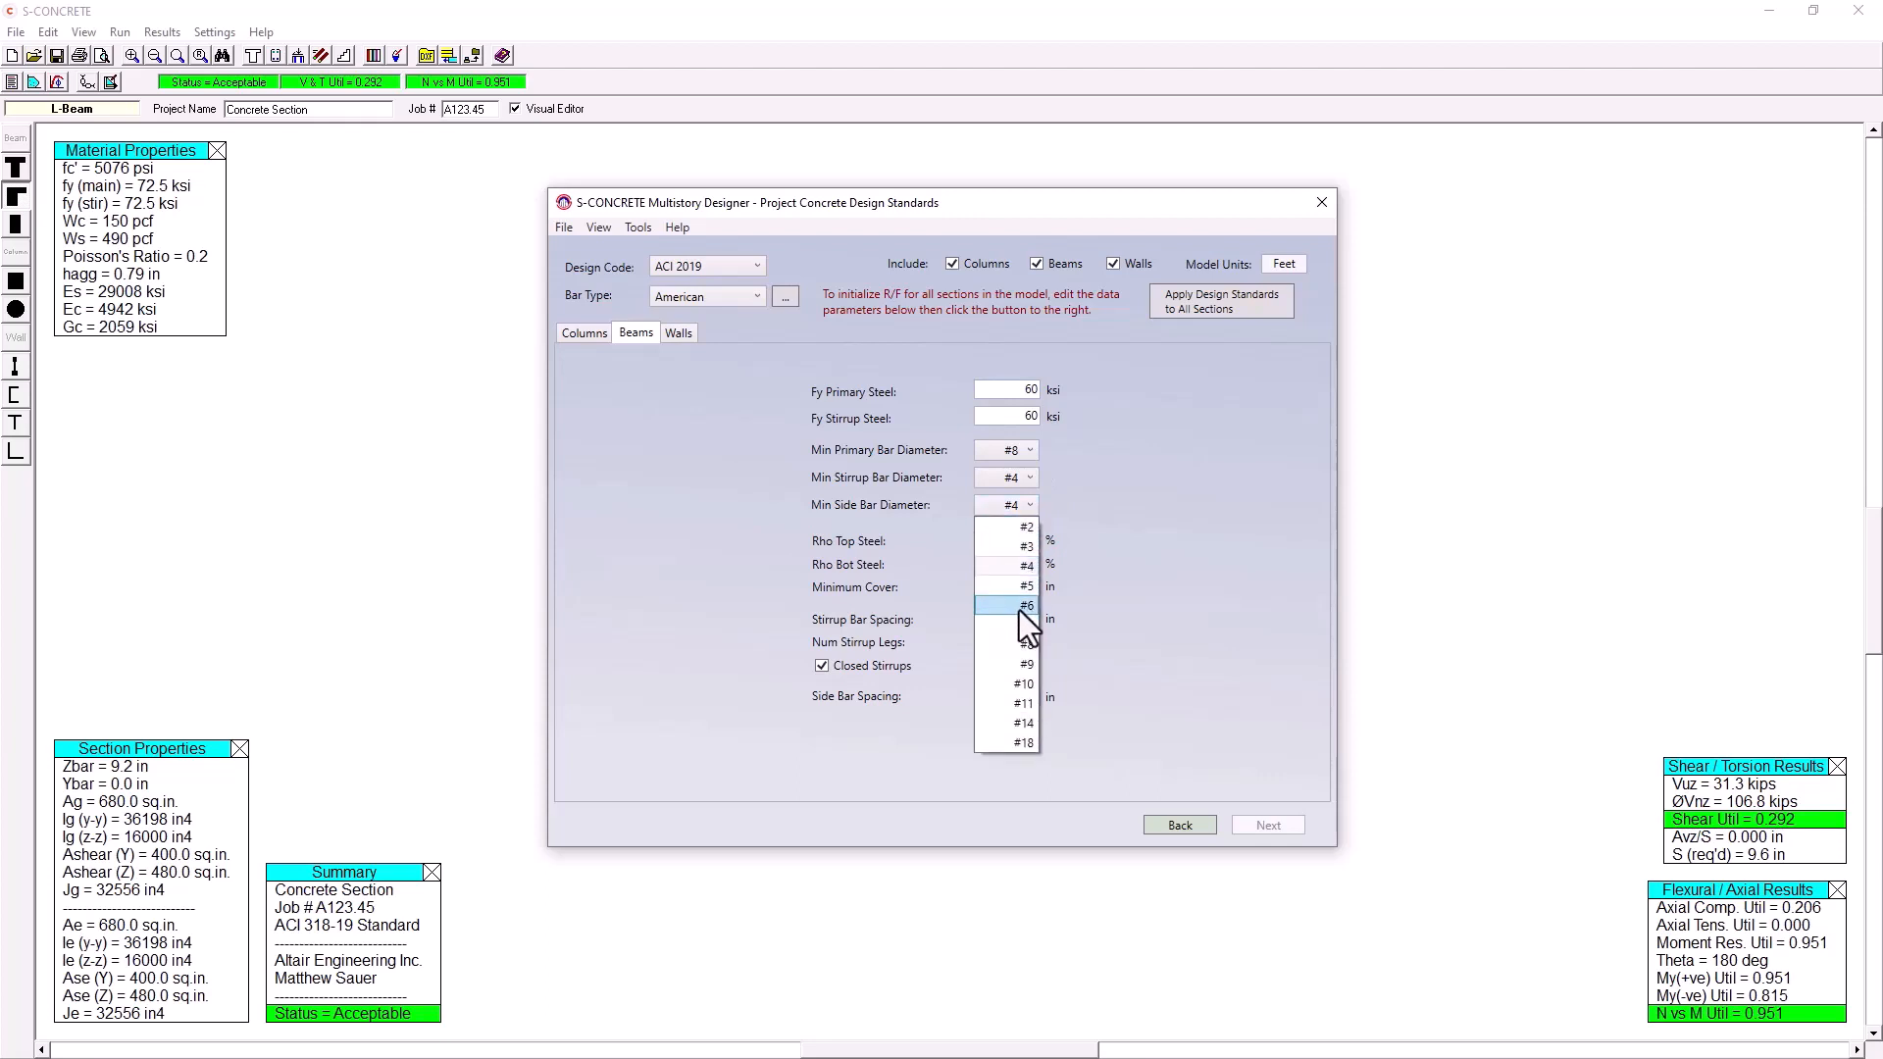
left_click(1021, 587)
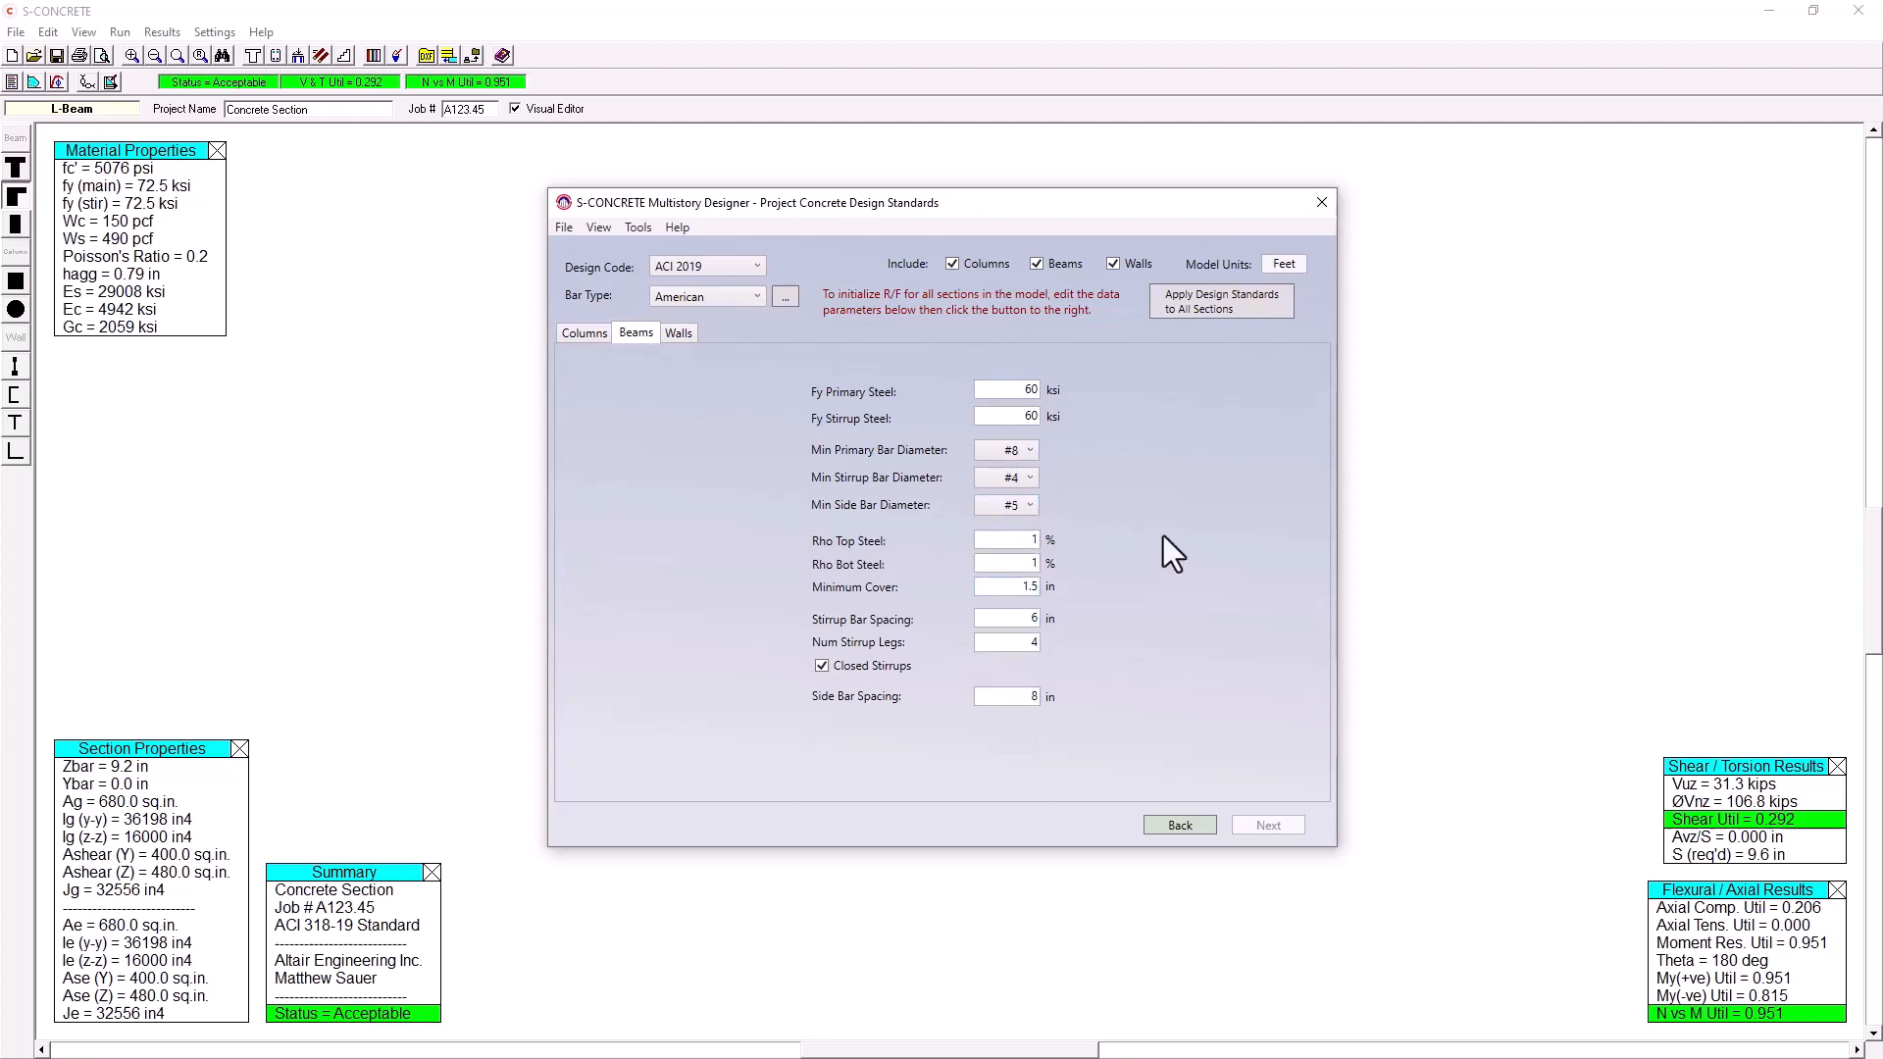
Set the beams' top and bottom steel ratios to 0.75%
double_click(1000, 543)
type("0.75")
double_click(1010, 566)
type("0.75")
Set the walls' target steel ratios to 0.3% vertical and 0.25% horizontal, and apply the design standards to all sections
left_click(677, 335)
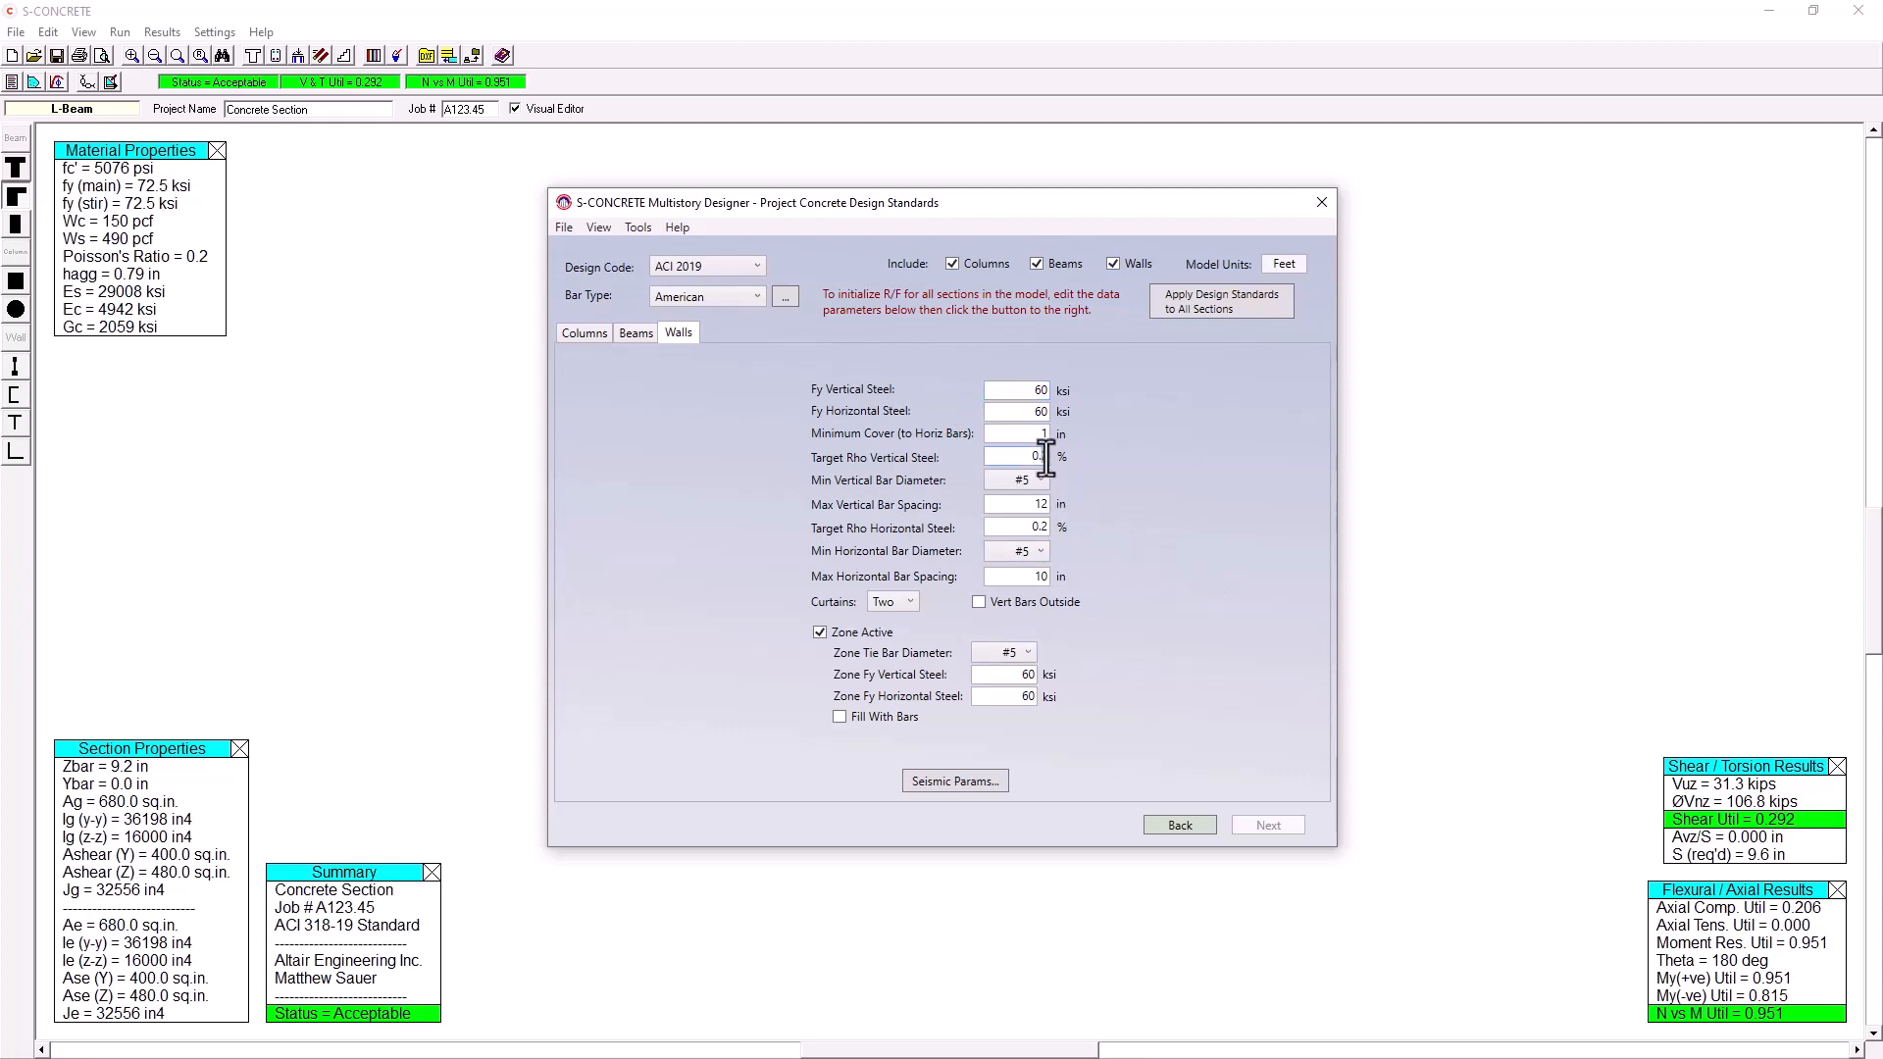
type("3")
type("5")
left_click(1248, 302)
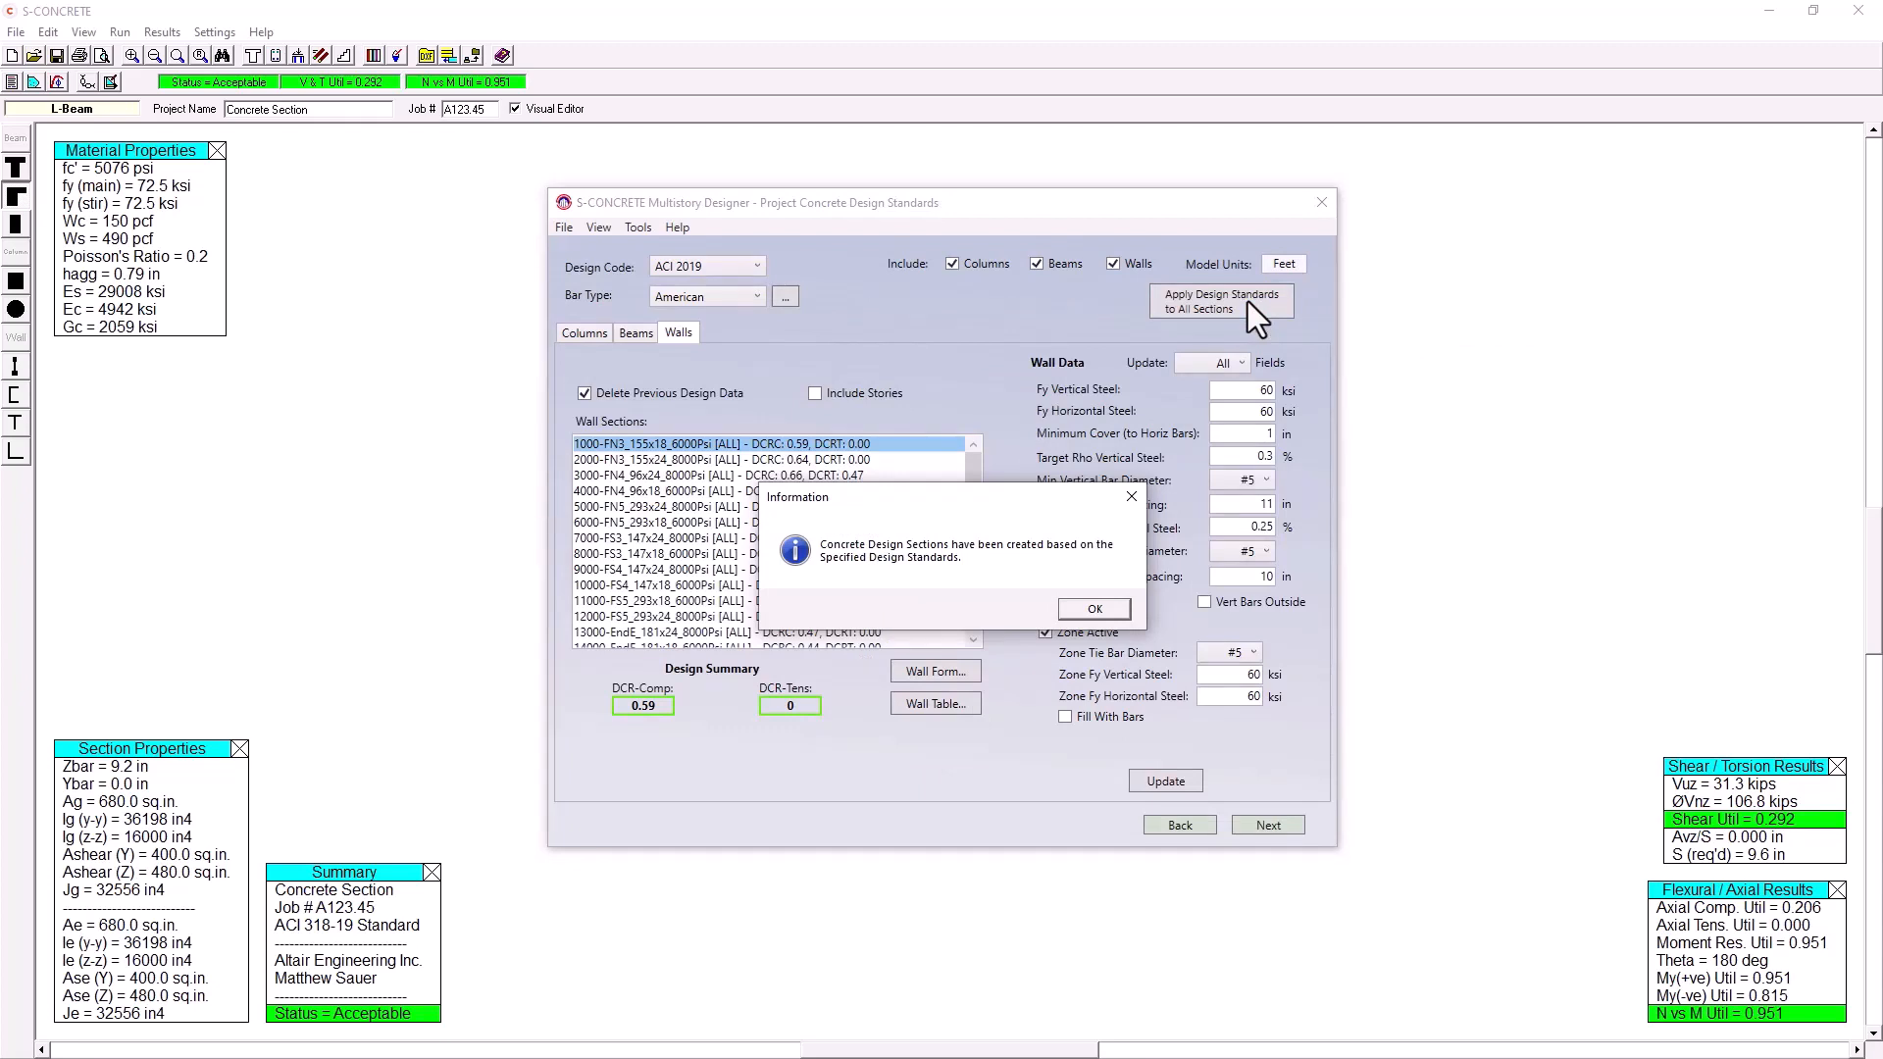
left_click(1095, 609)
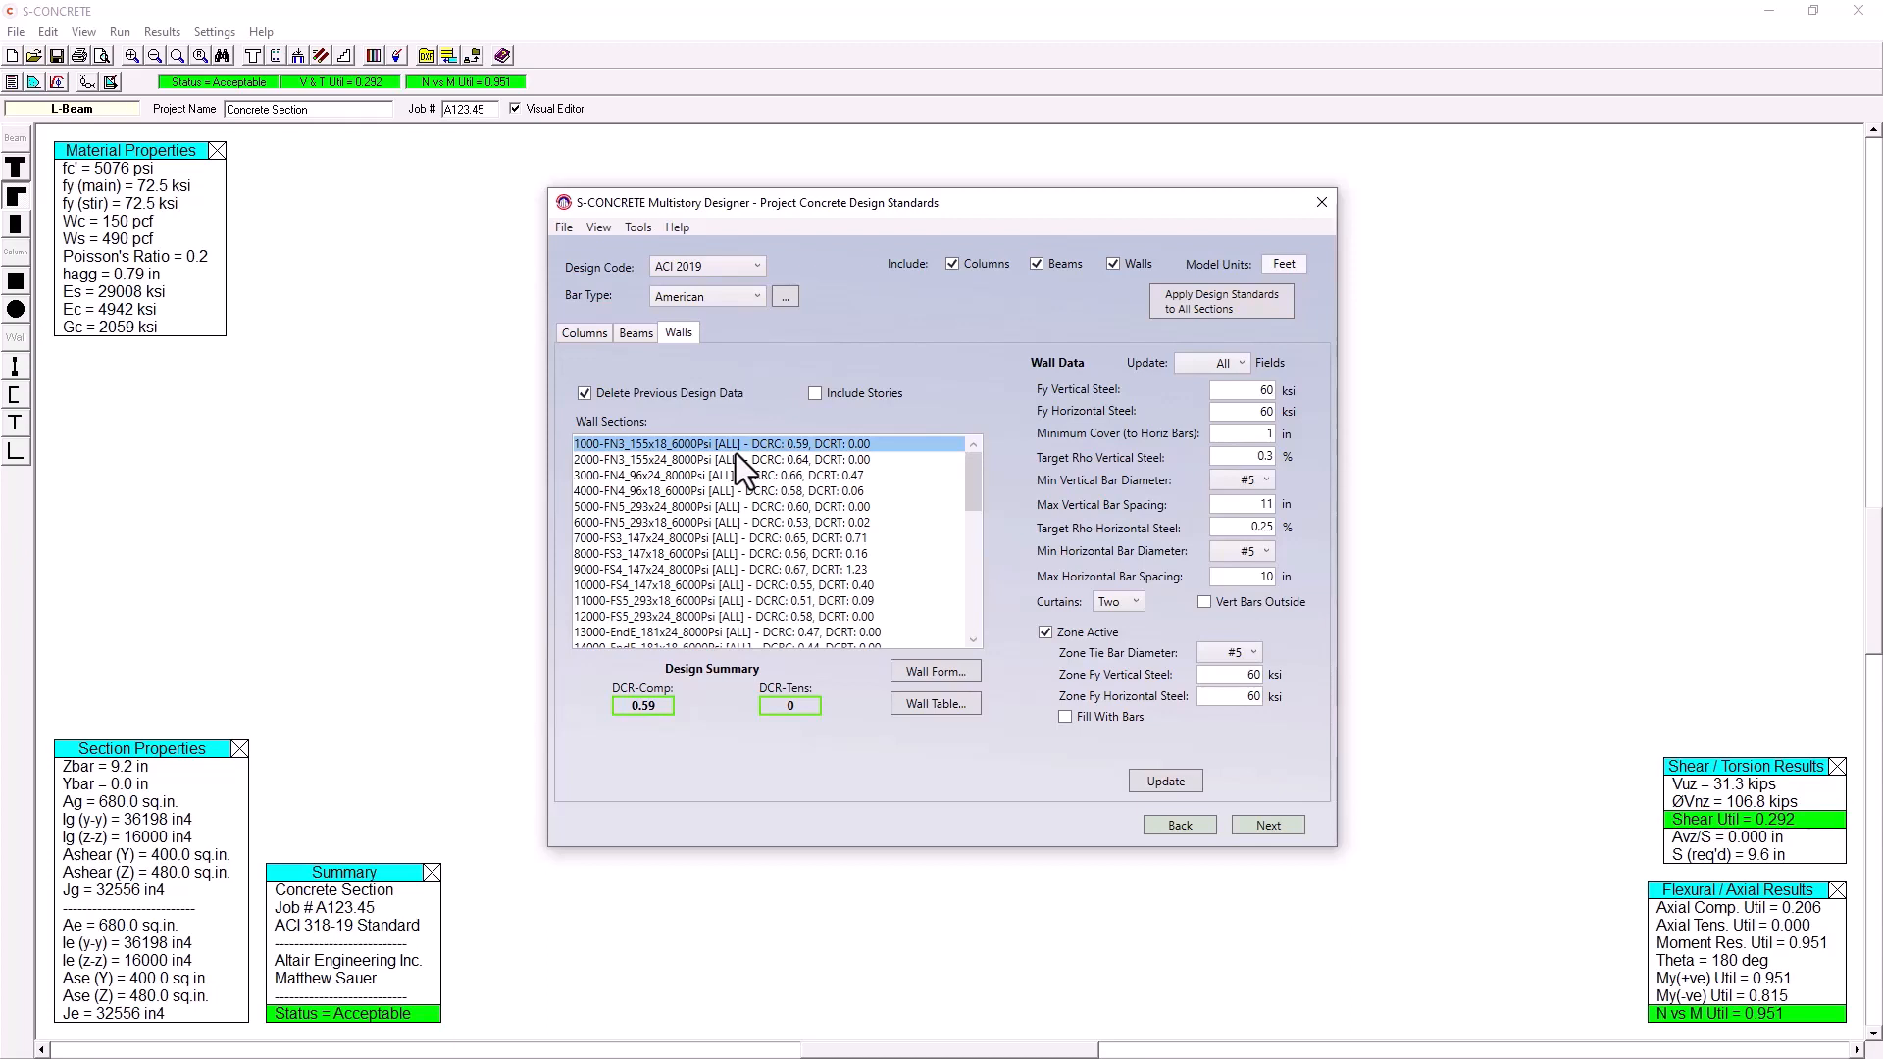
Show the stories for wall section 1000-FN3_155x18_6000Psi, highlight STORY11 to STORY14, and hide the story list again
left_click(820, 397)
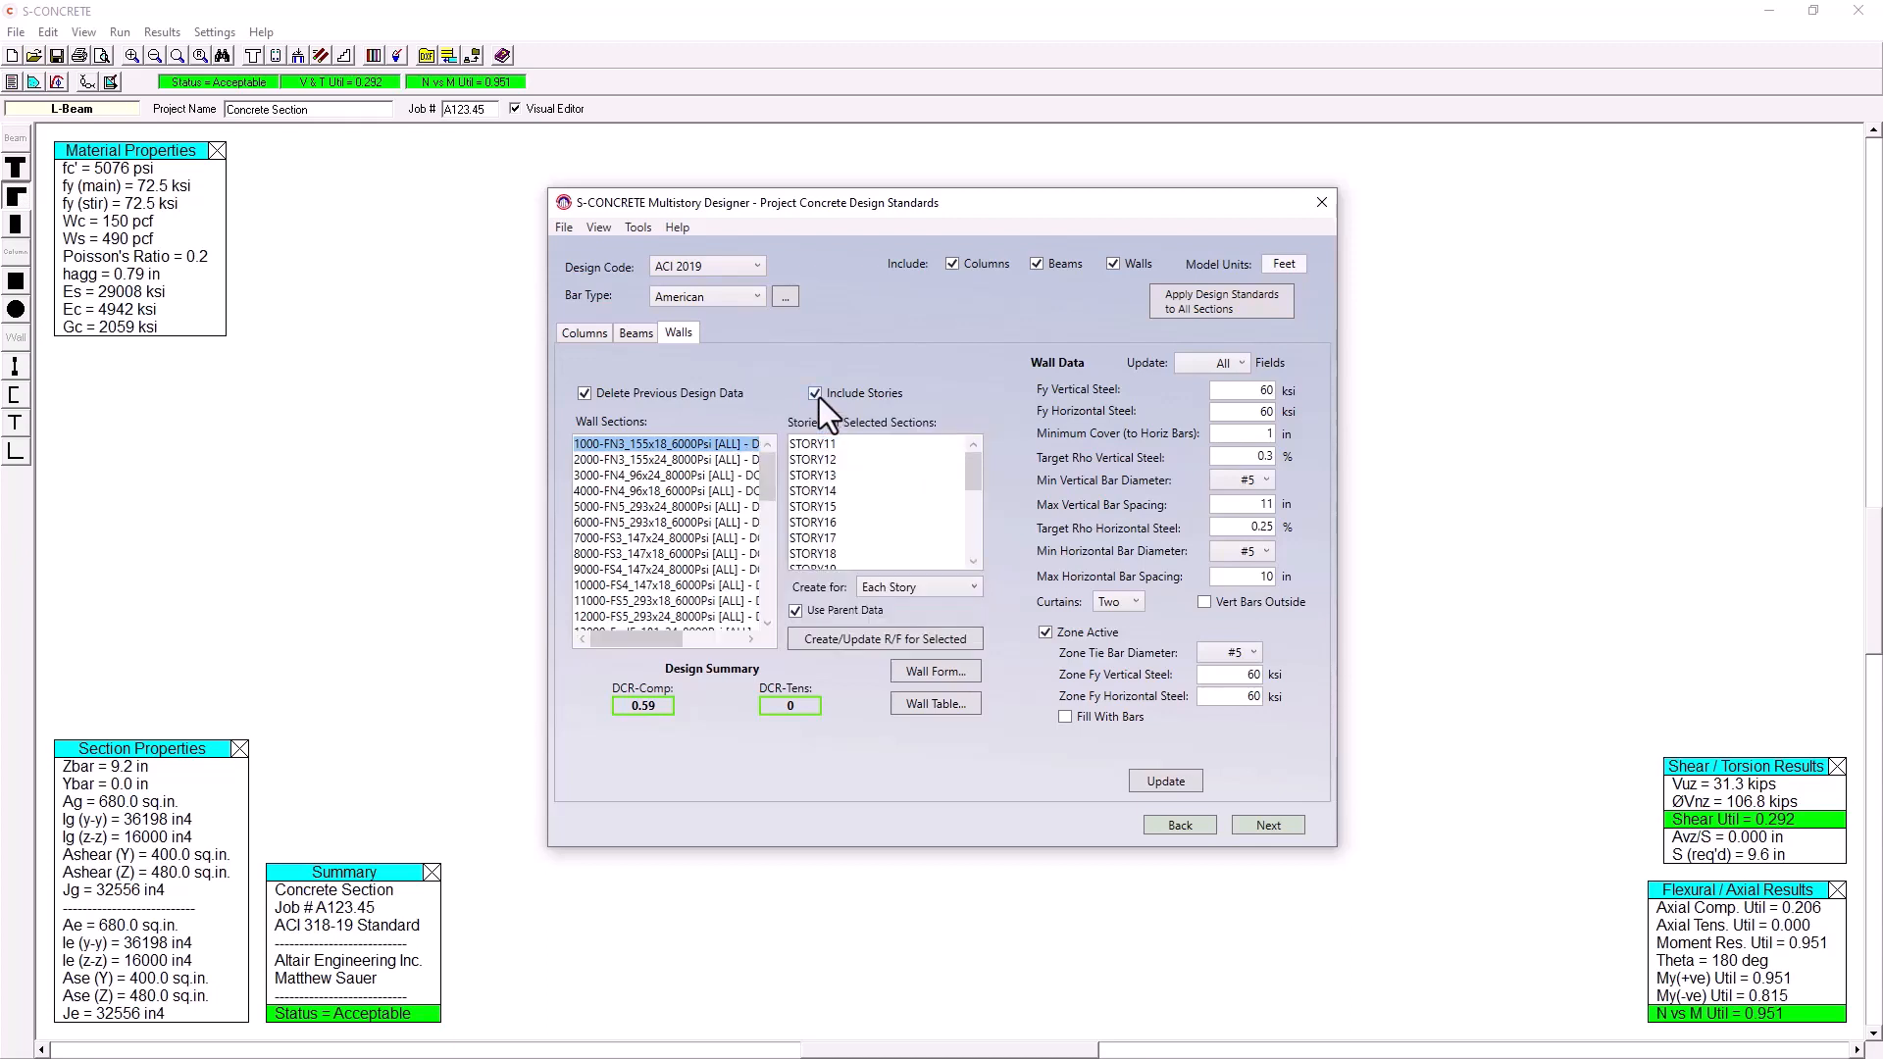
left_click_drag(836, 443, 850, 496)
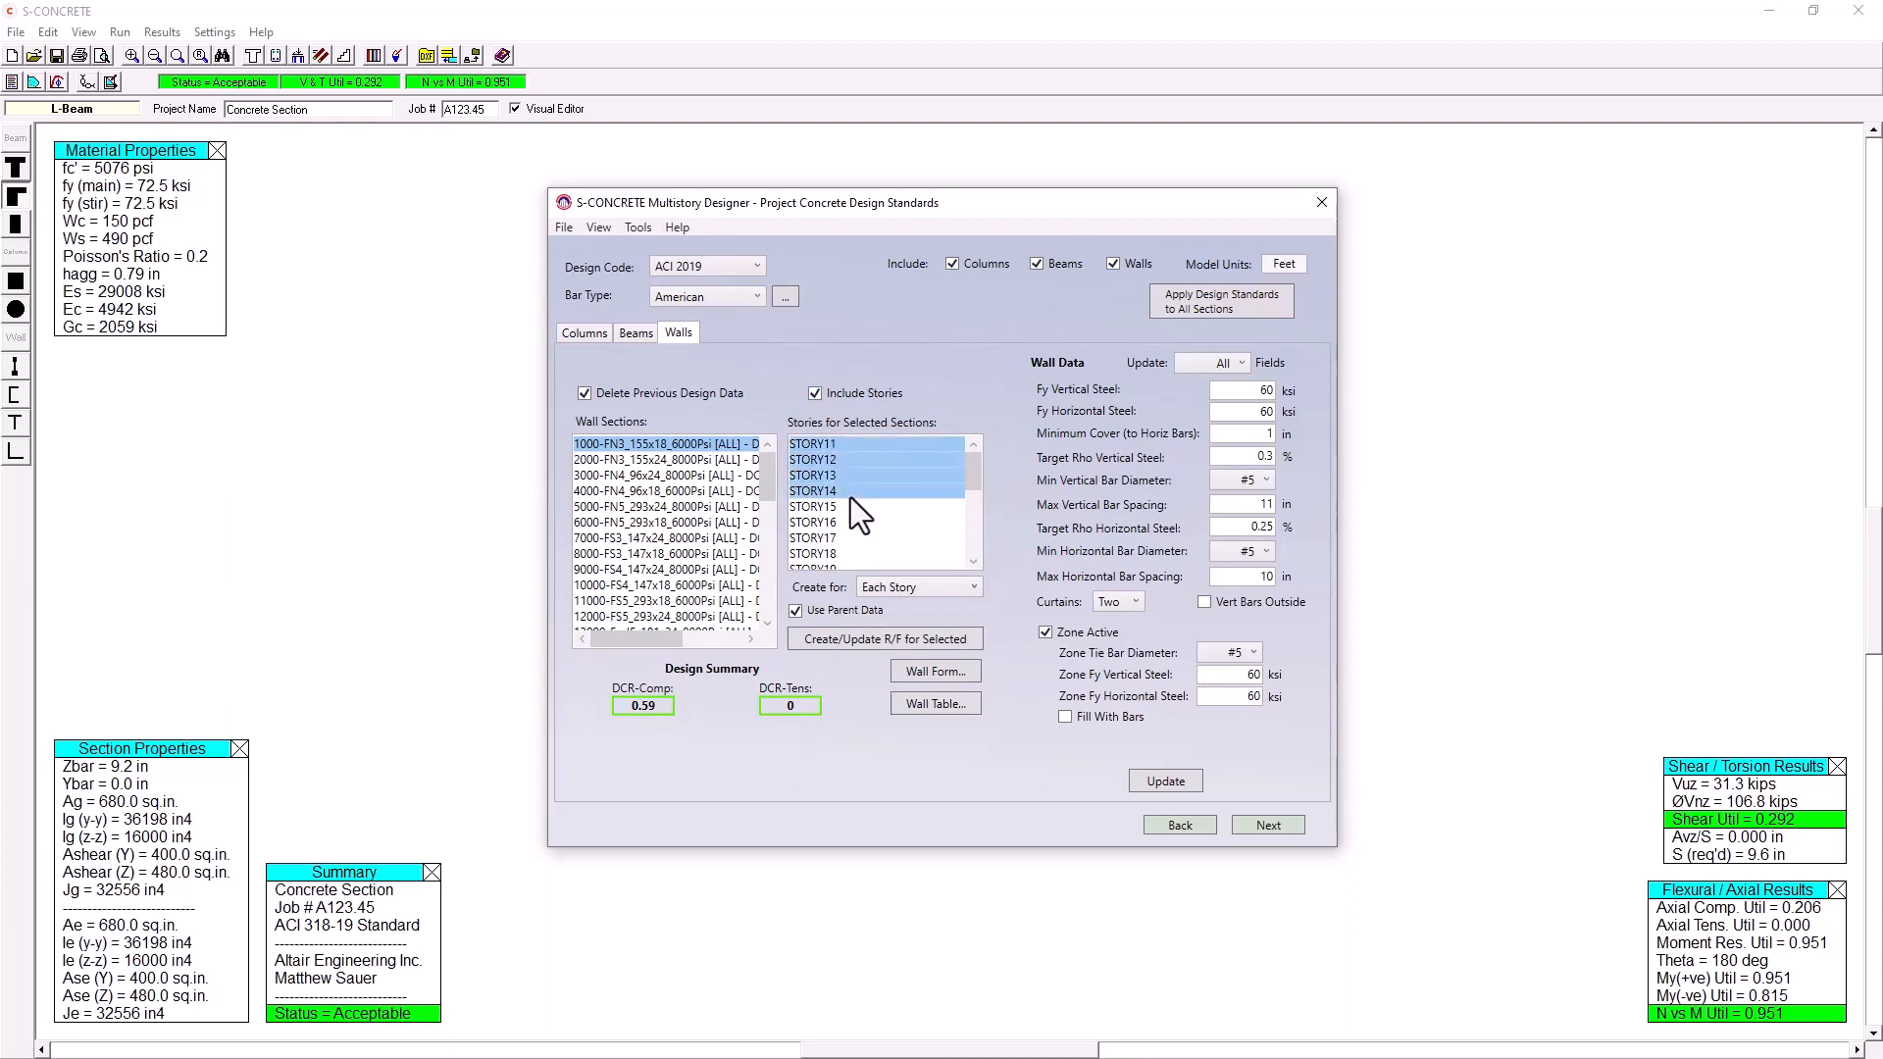
left_click(816, 394)
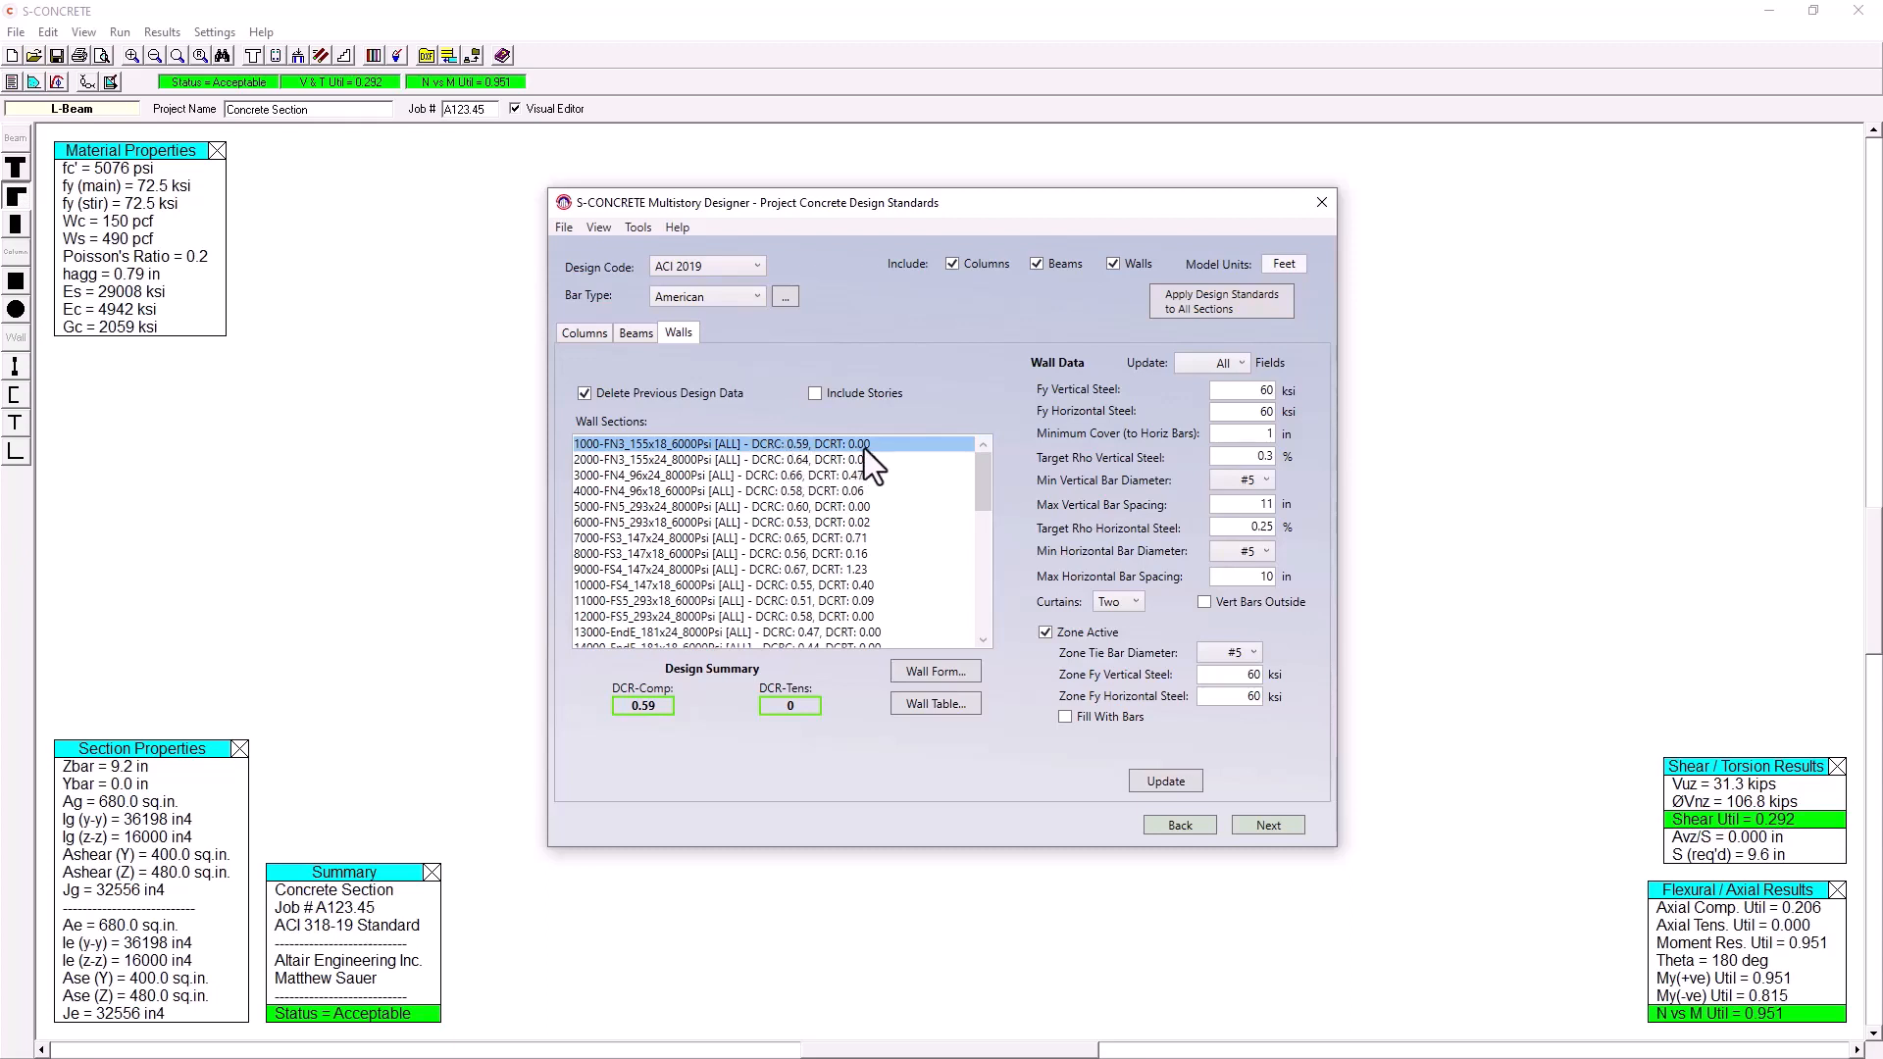
Sort the wall sections by DCRT in descending order
right_click(786, 445)
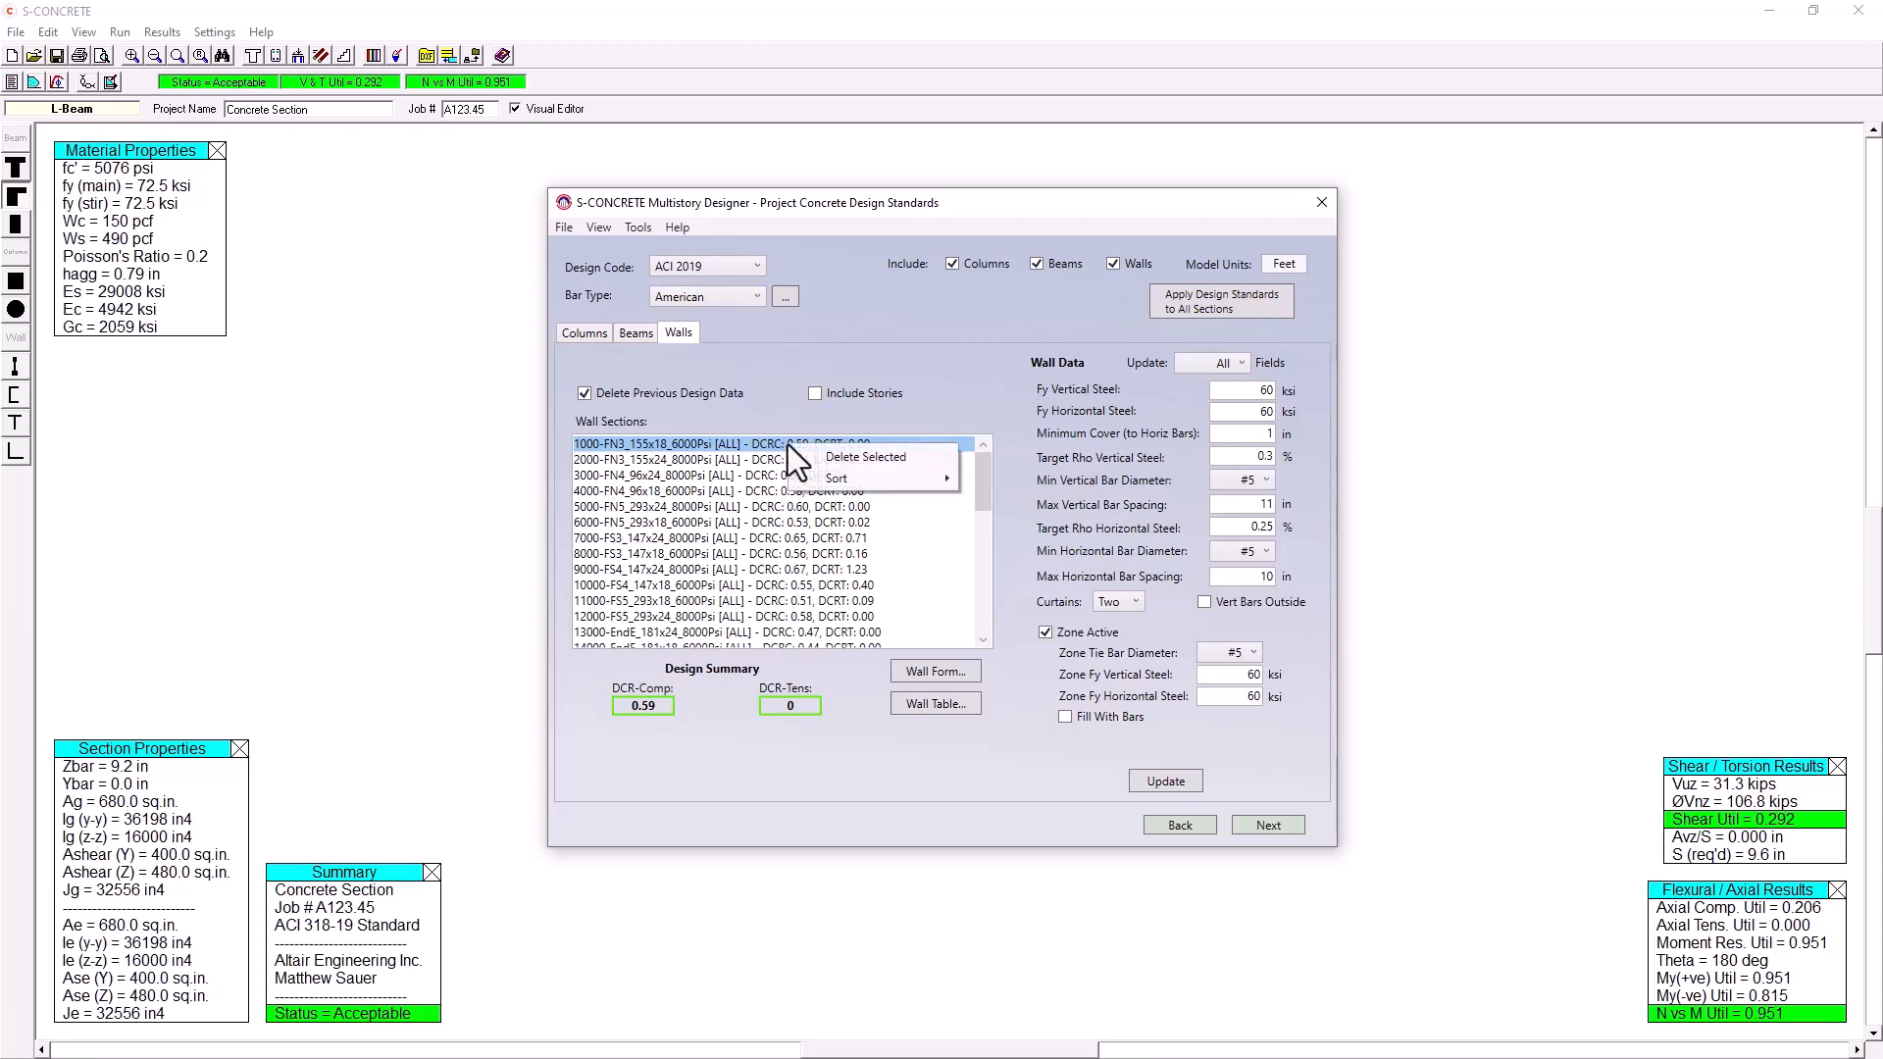
mouse_move(827, 476)
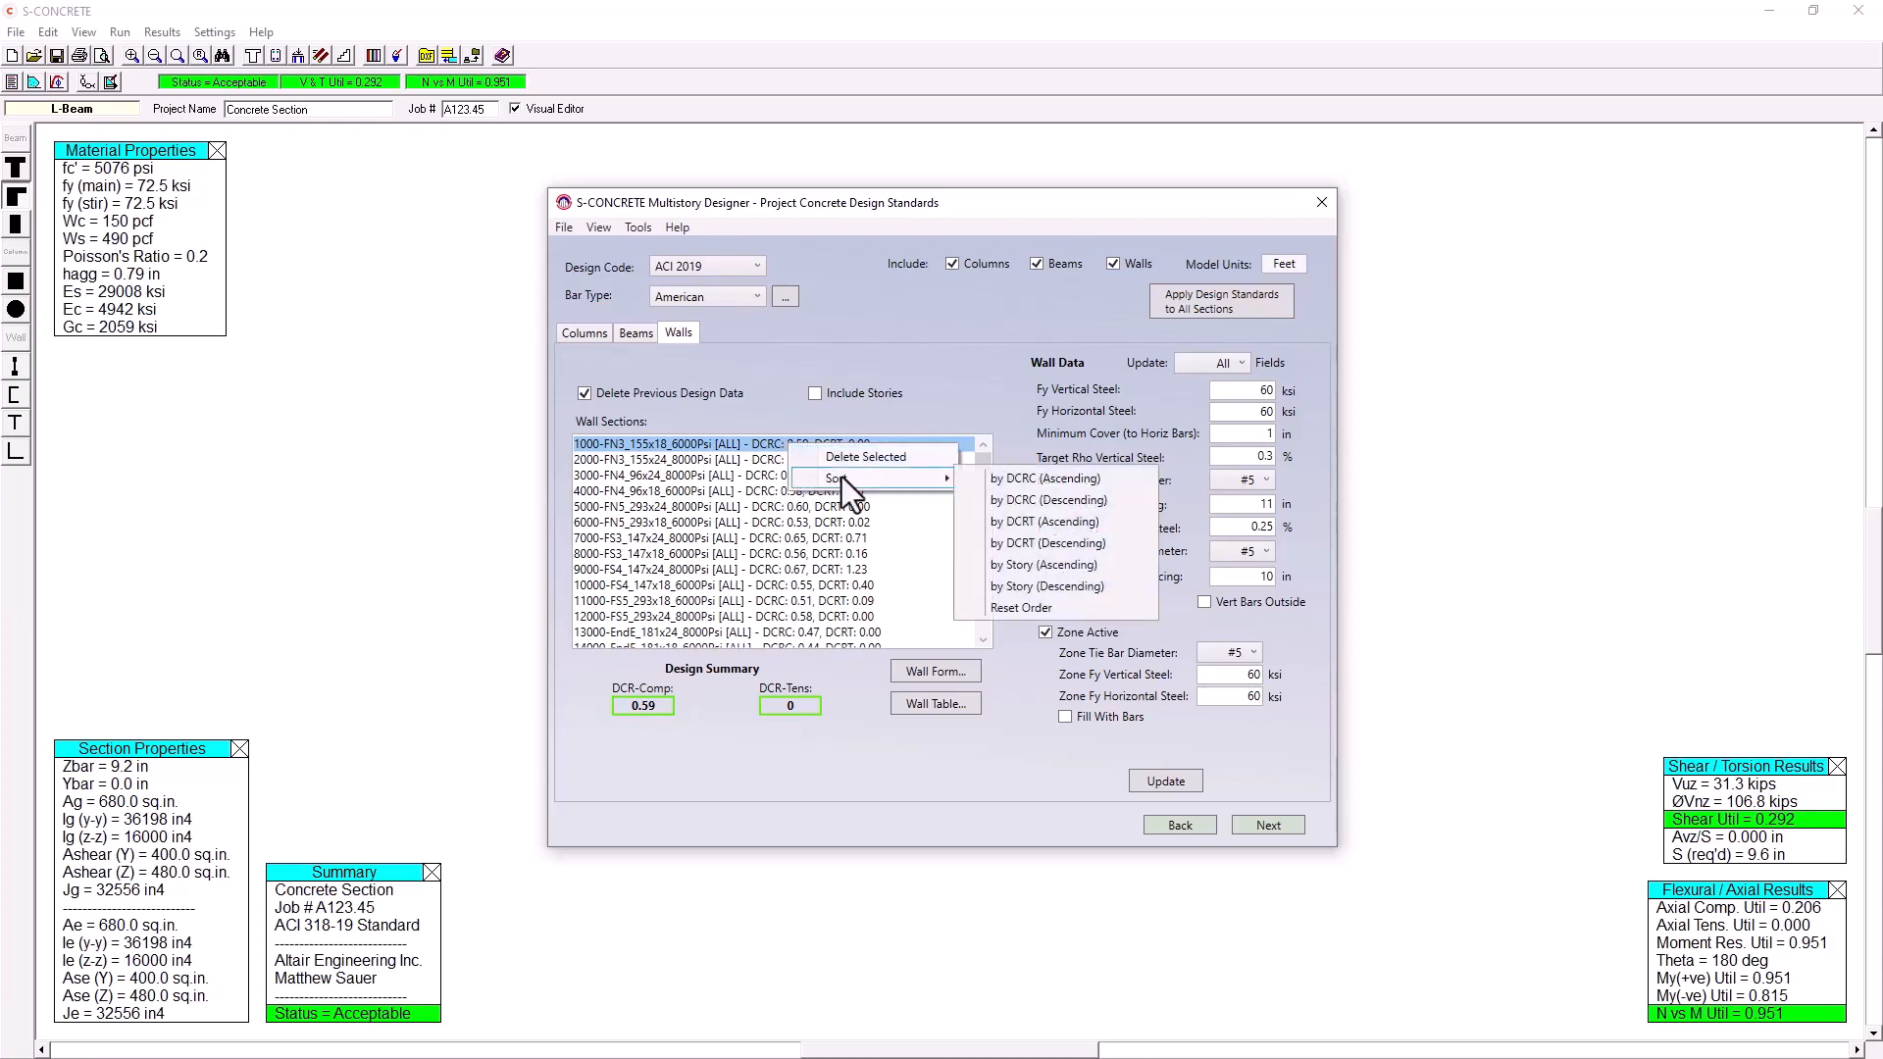
left_click(1047, 544)
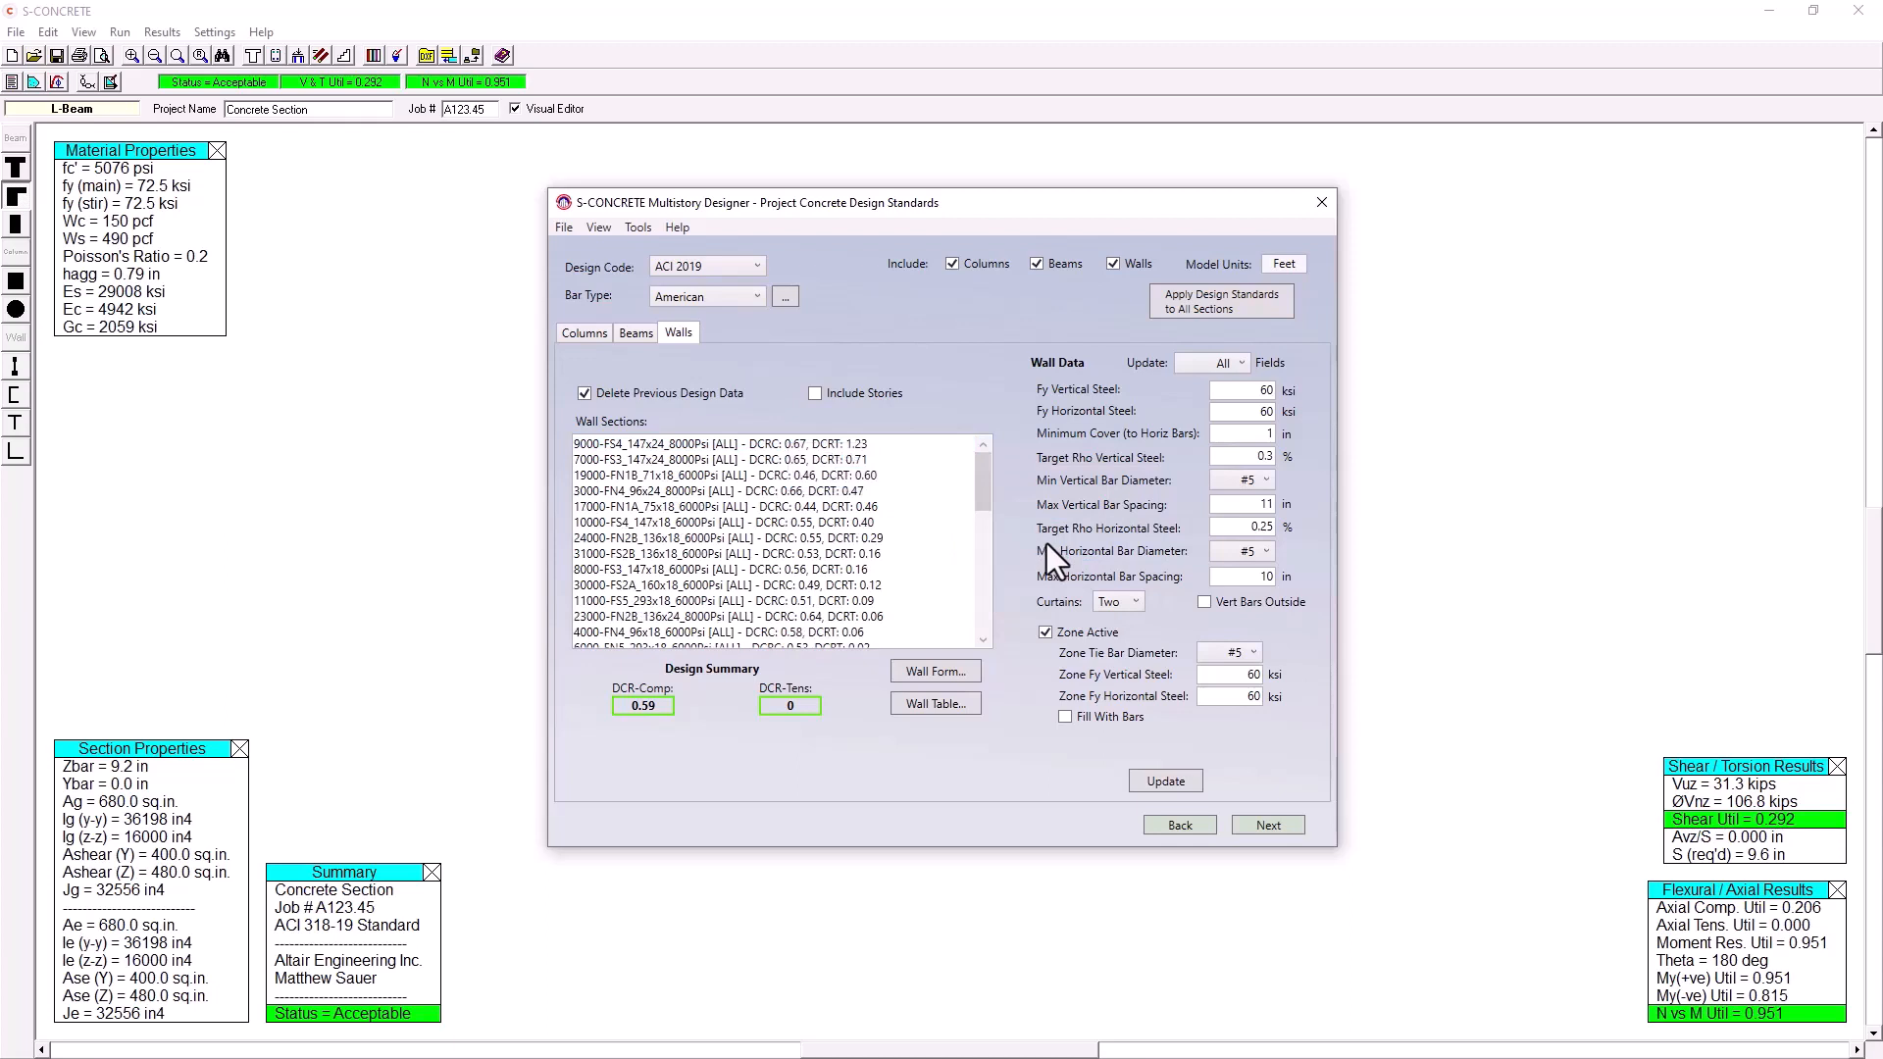
Select only wall section 9000-FS4_147x24_8000Psi from the sorted list and open its wall design form
left_click(820, 445)
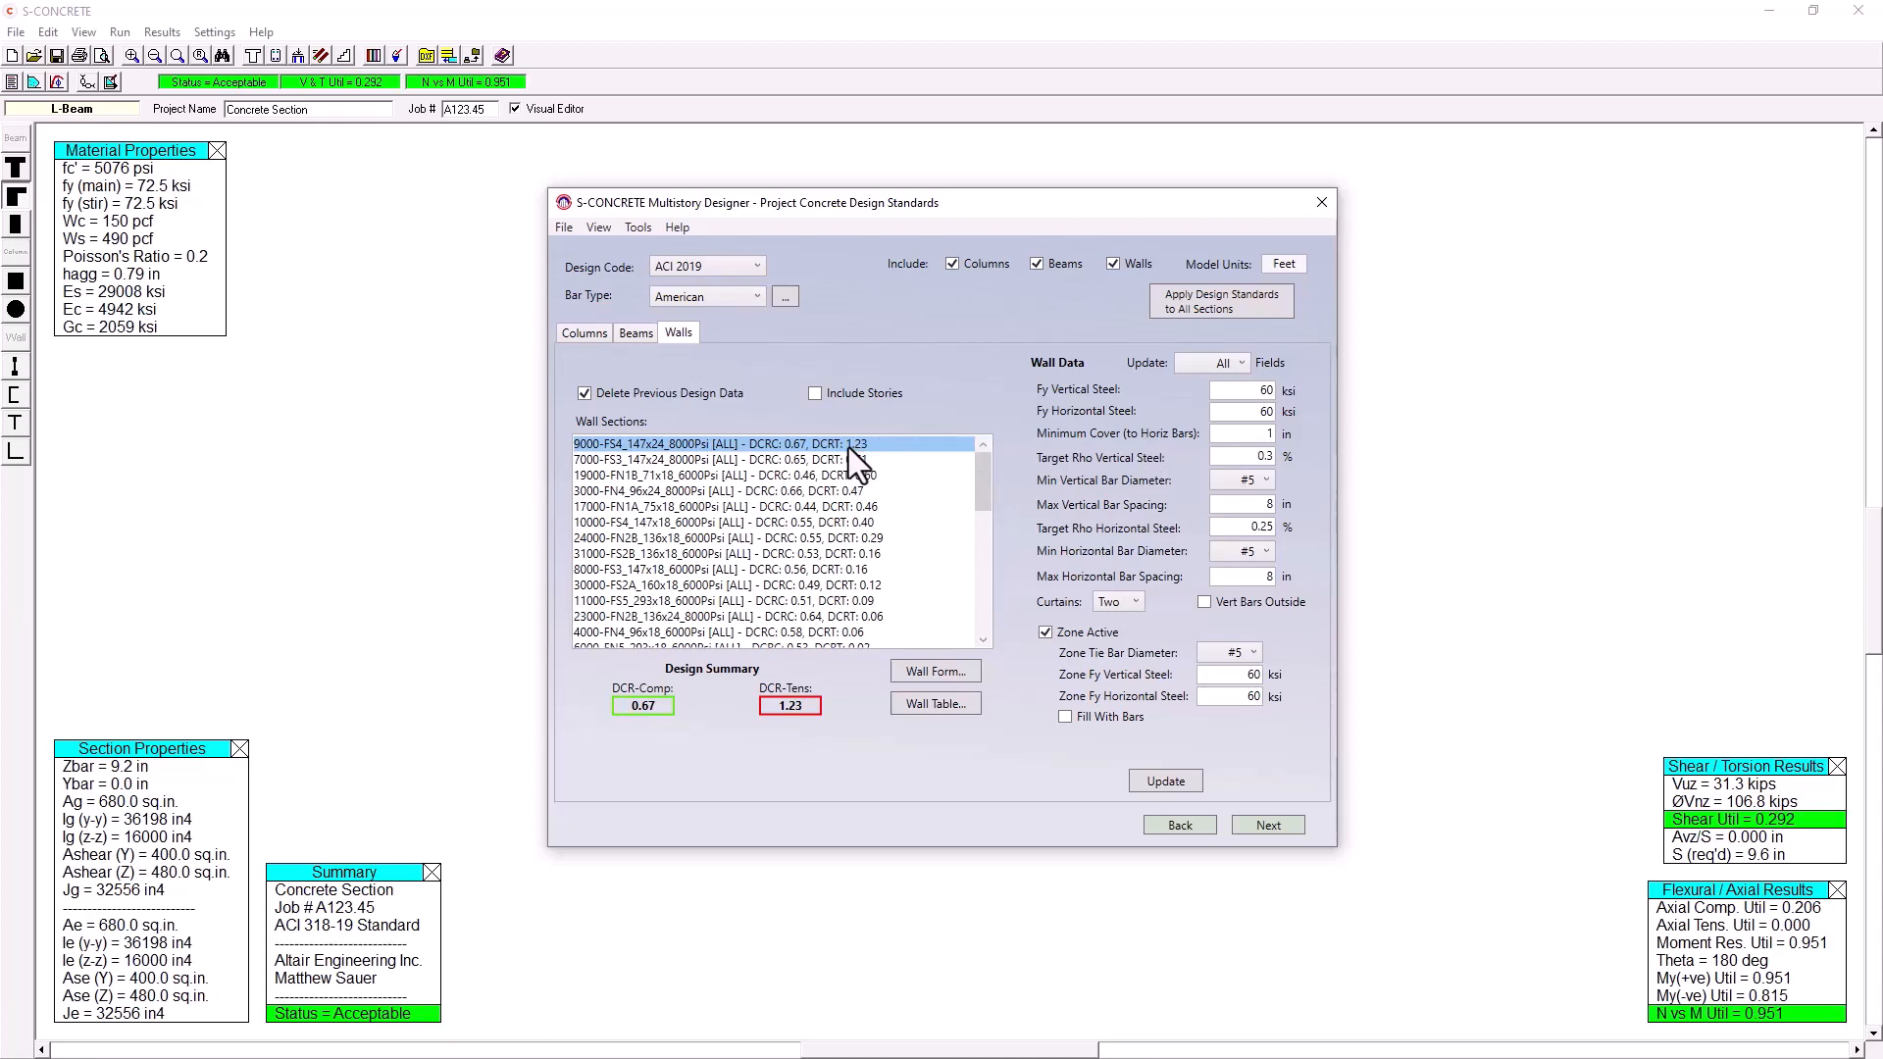
left_click(836, 526, "shift")
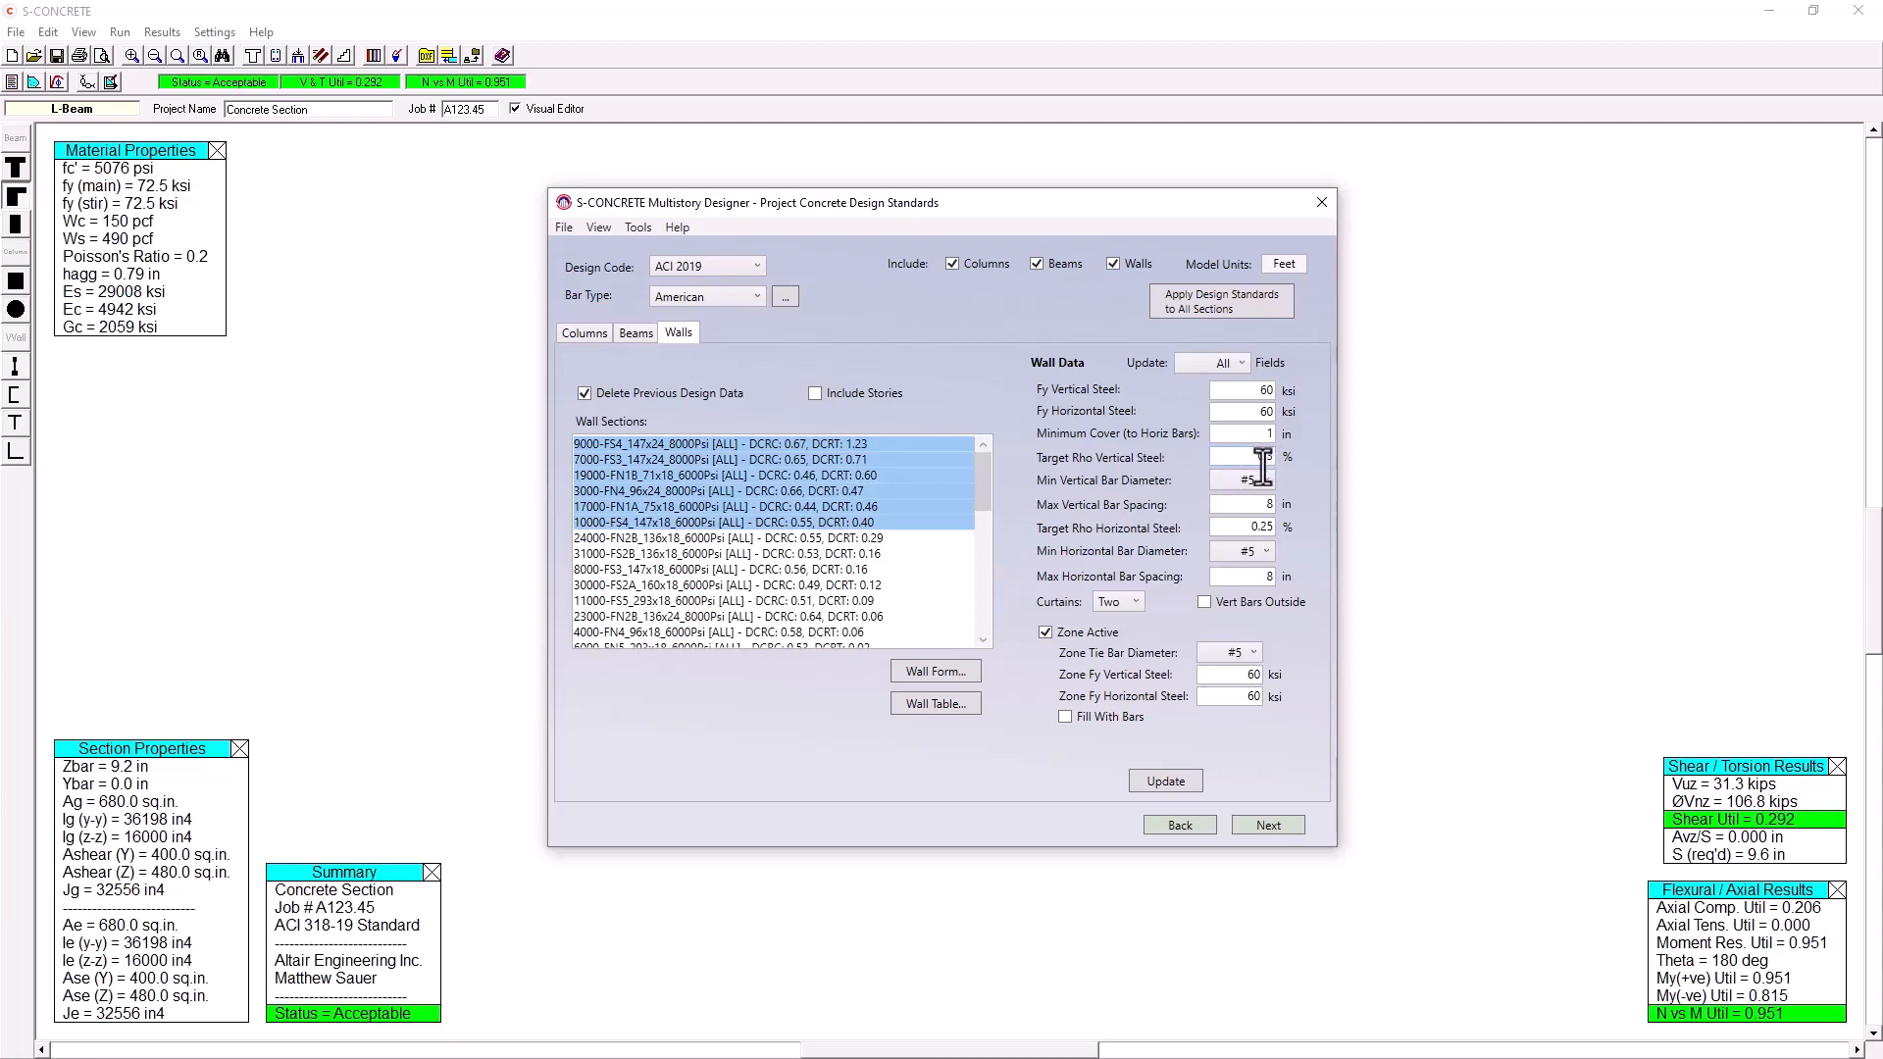
left_click(880, 443)
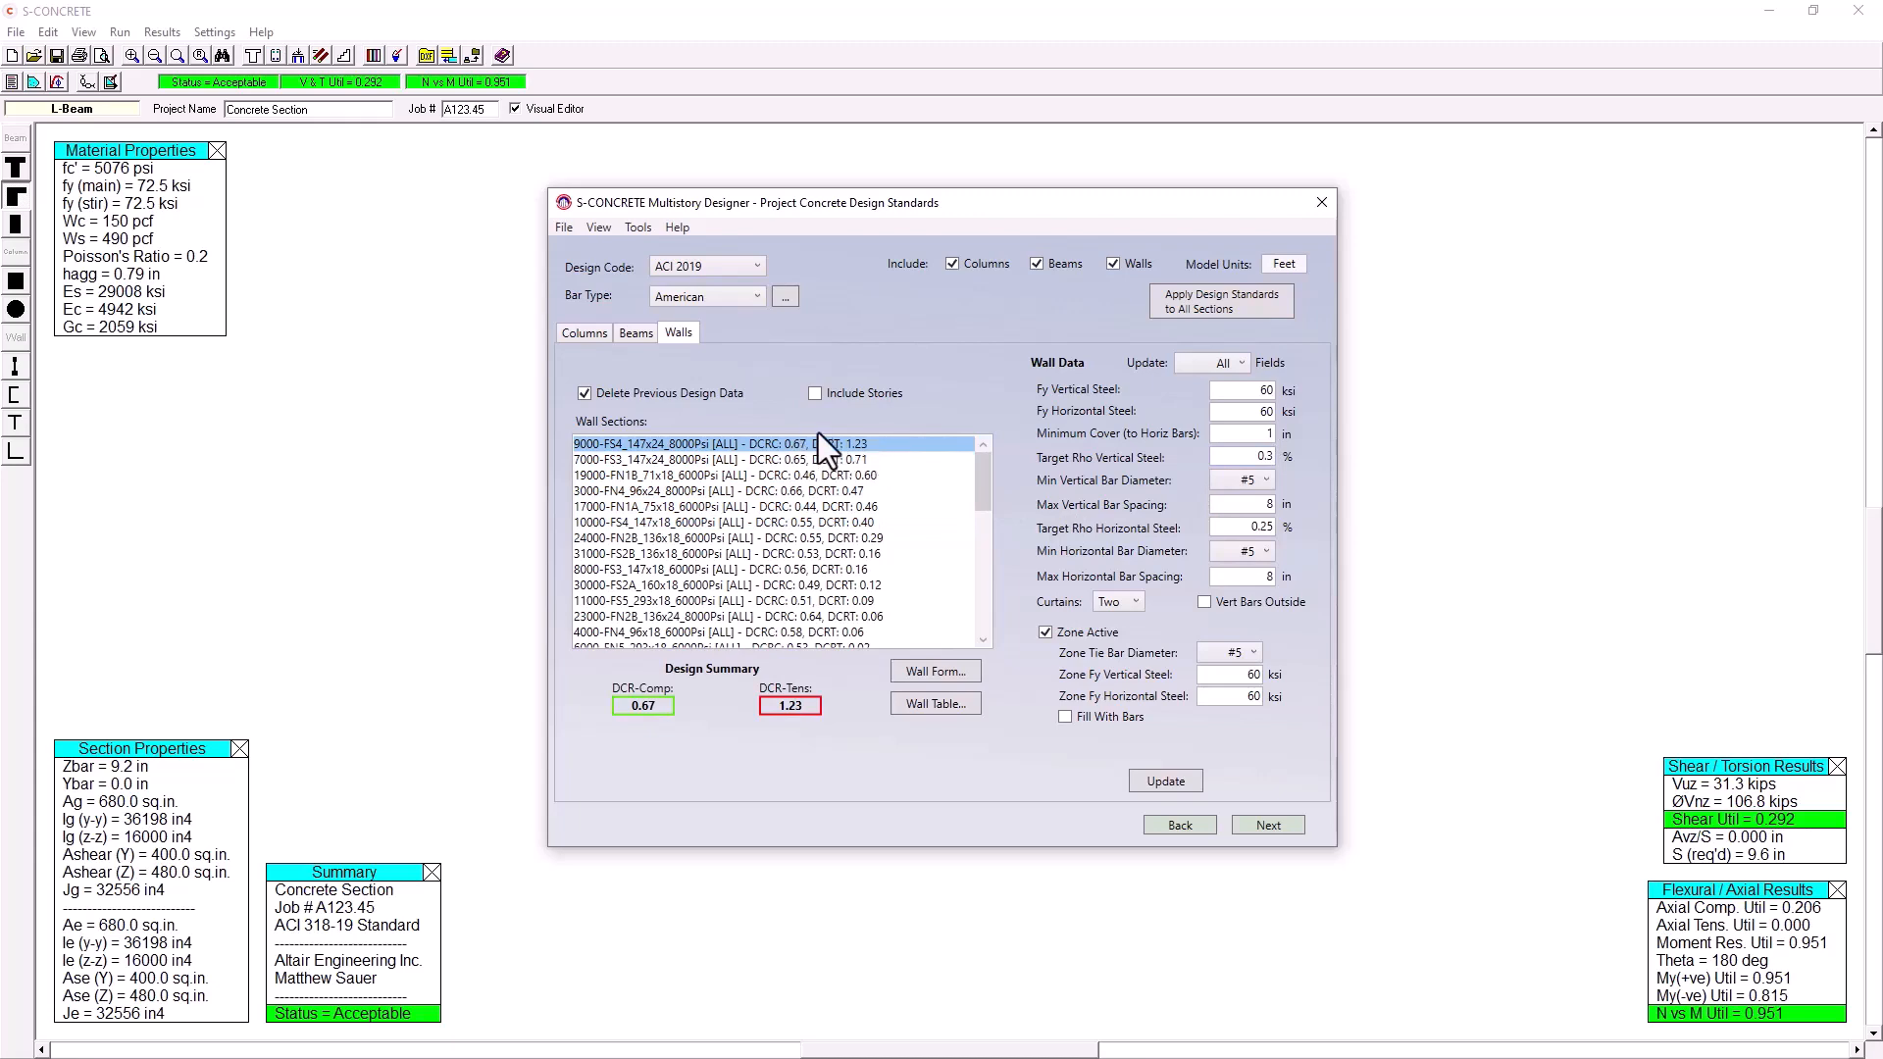
left_click(935, 673)
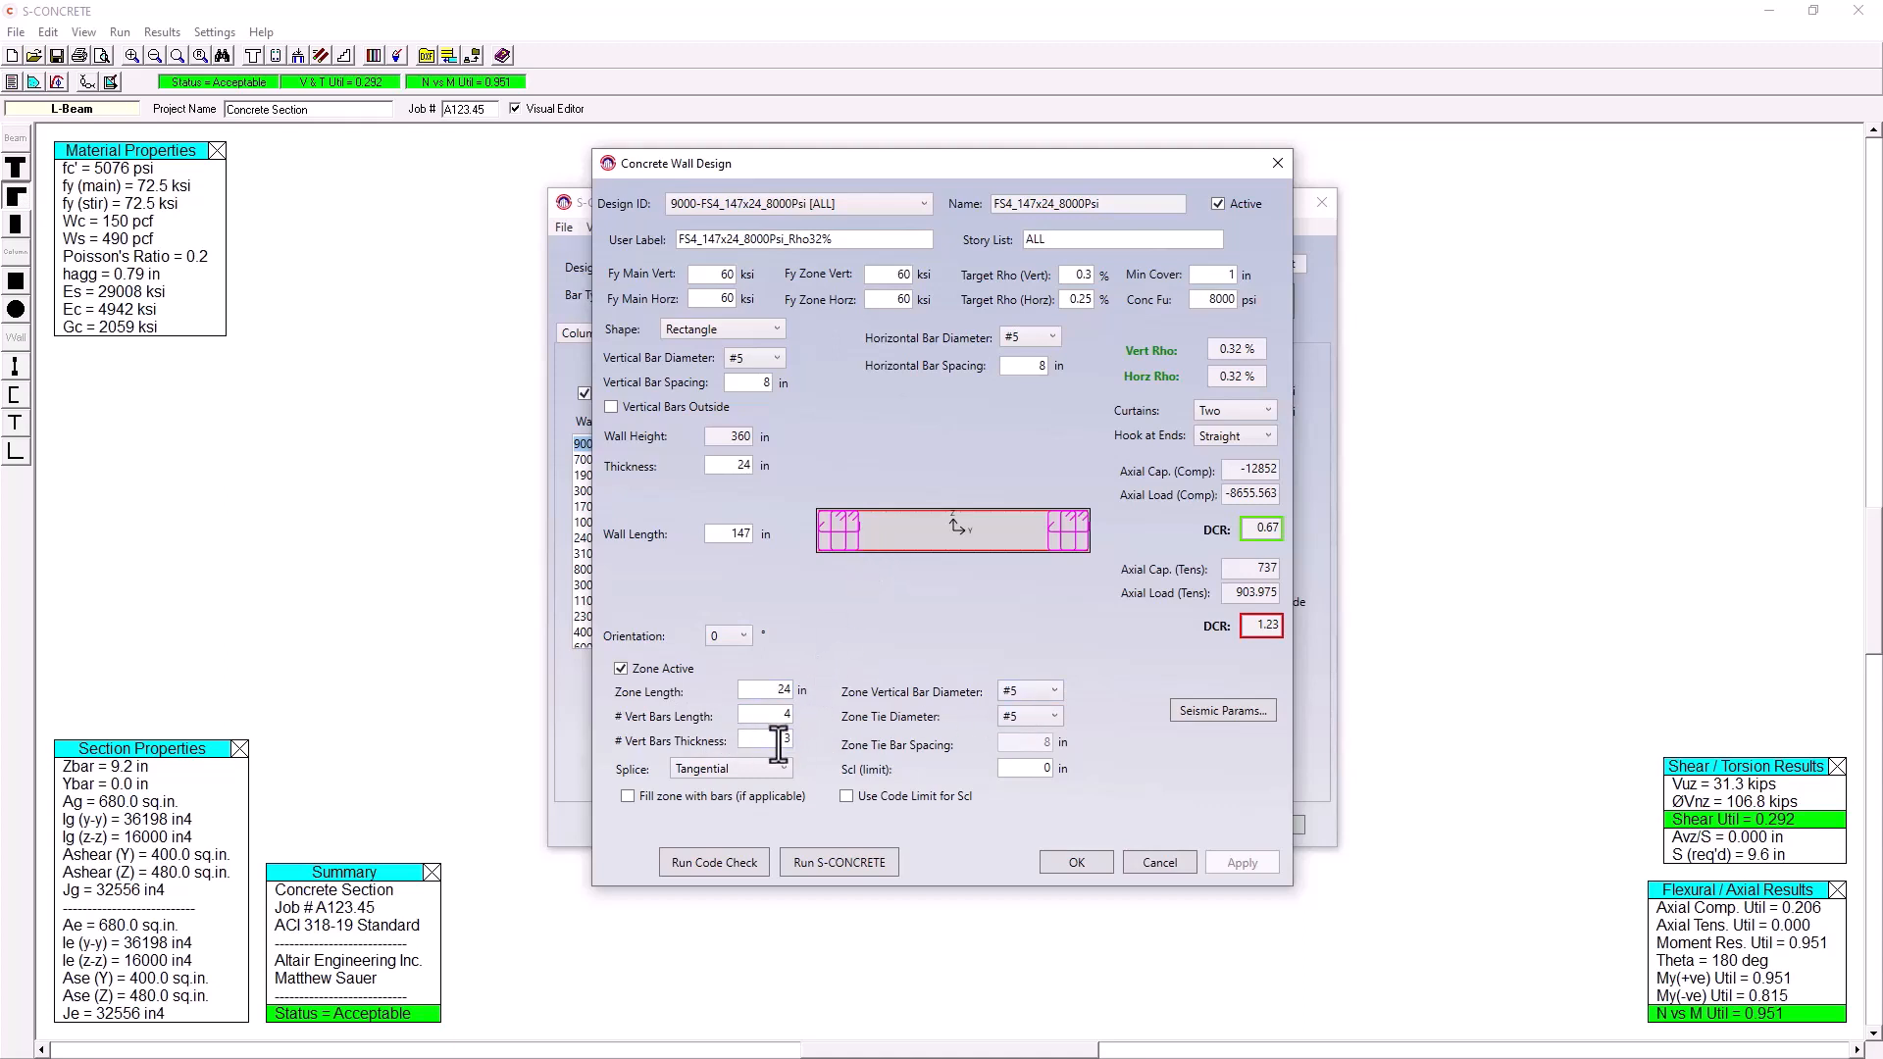
Try #6 zone vertical bars, 5 along the length and 4 through the thickness, then keep the changes and run the code check
left_click(1025, 691)
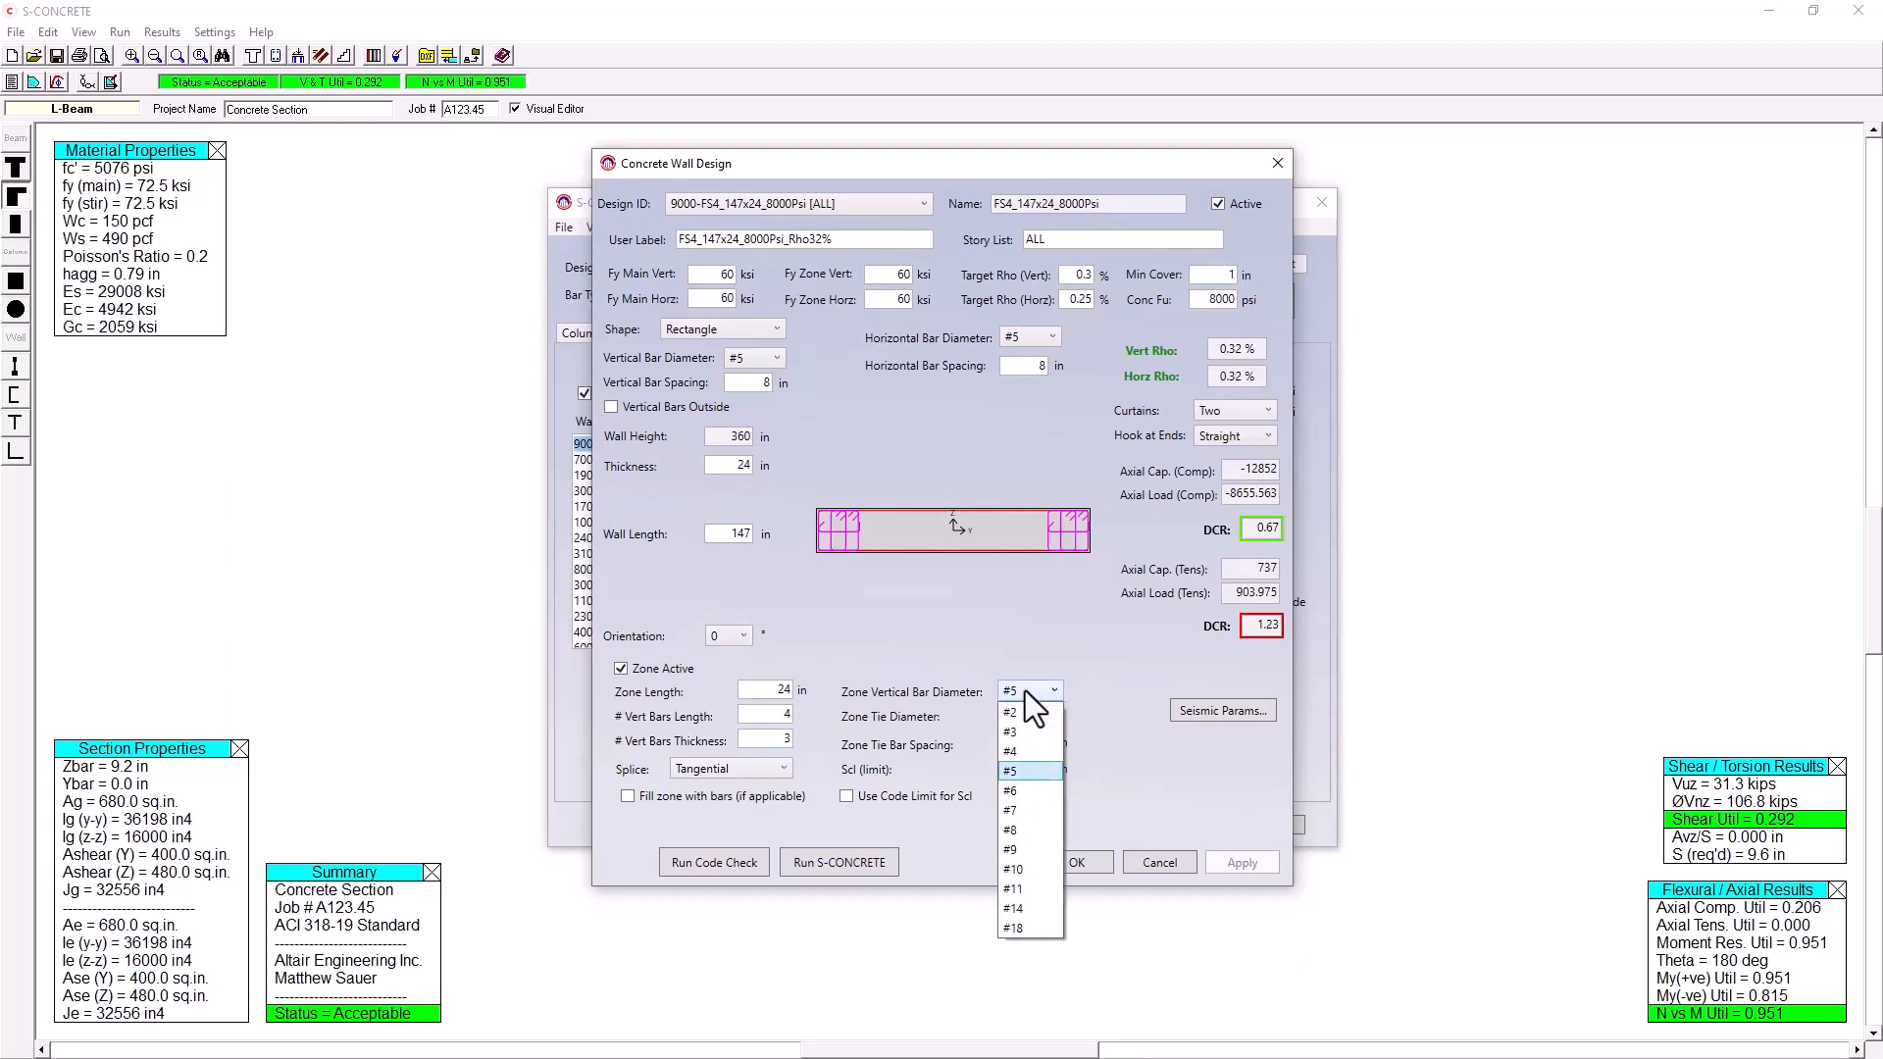
left_click(1019, 790)
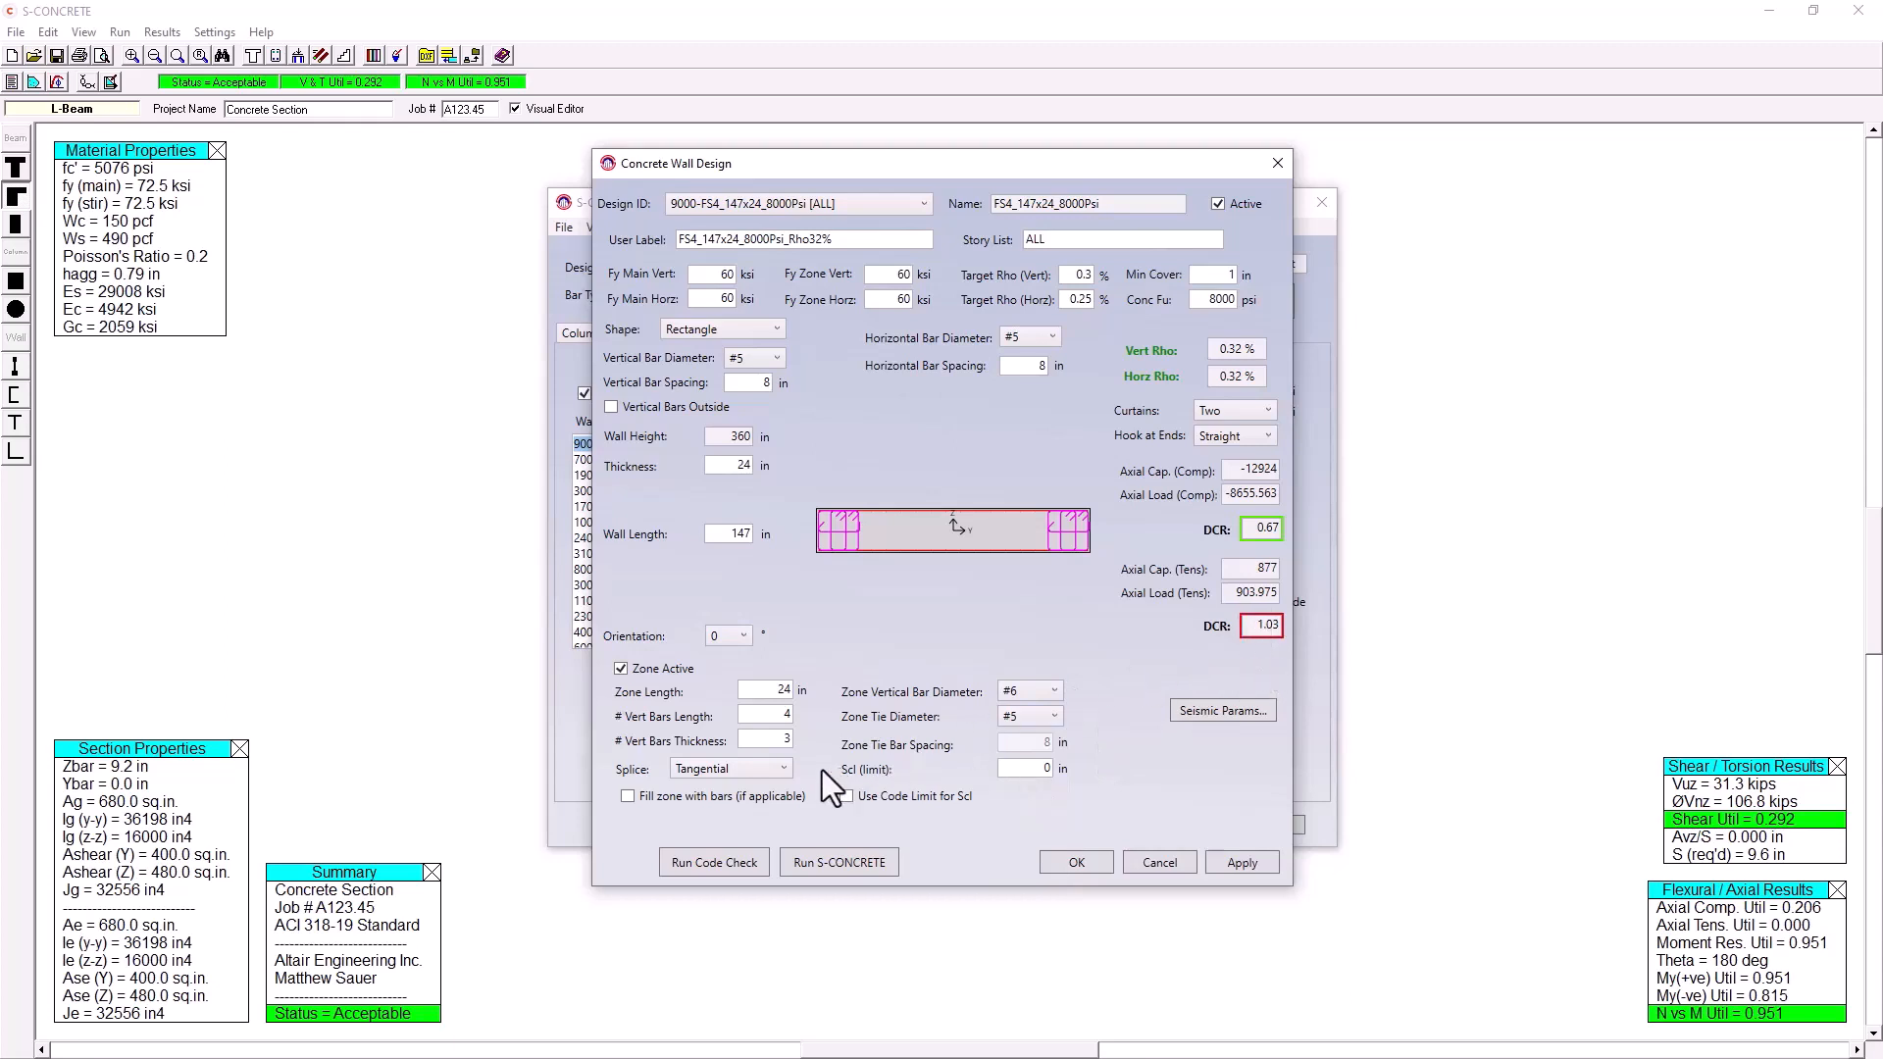
double_click(775, 741)
type("4")
double_click(776, 716)
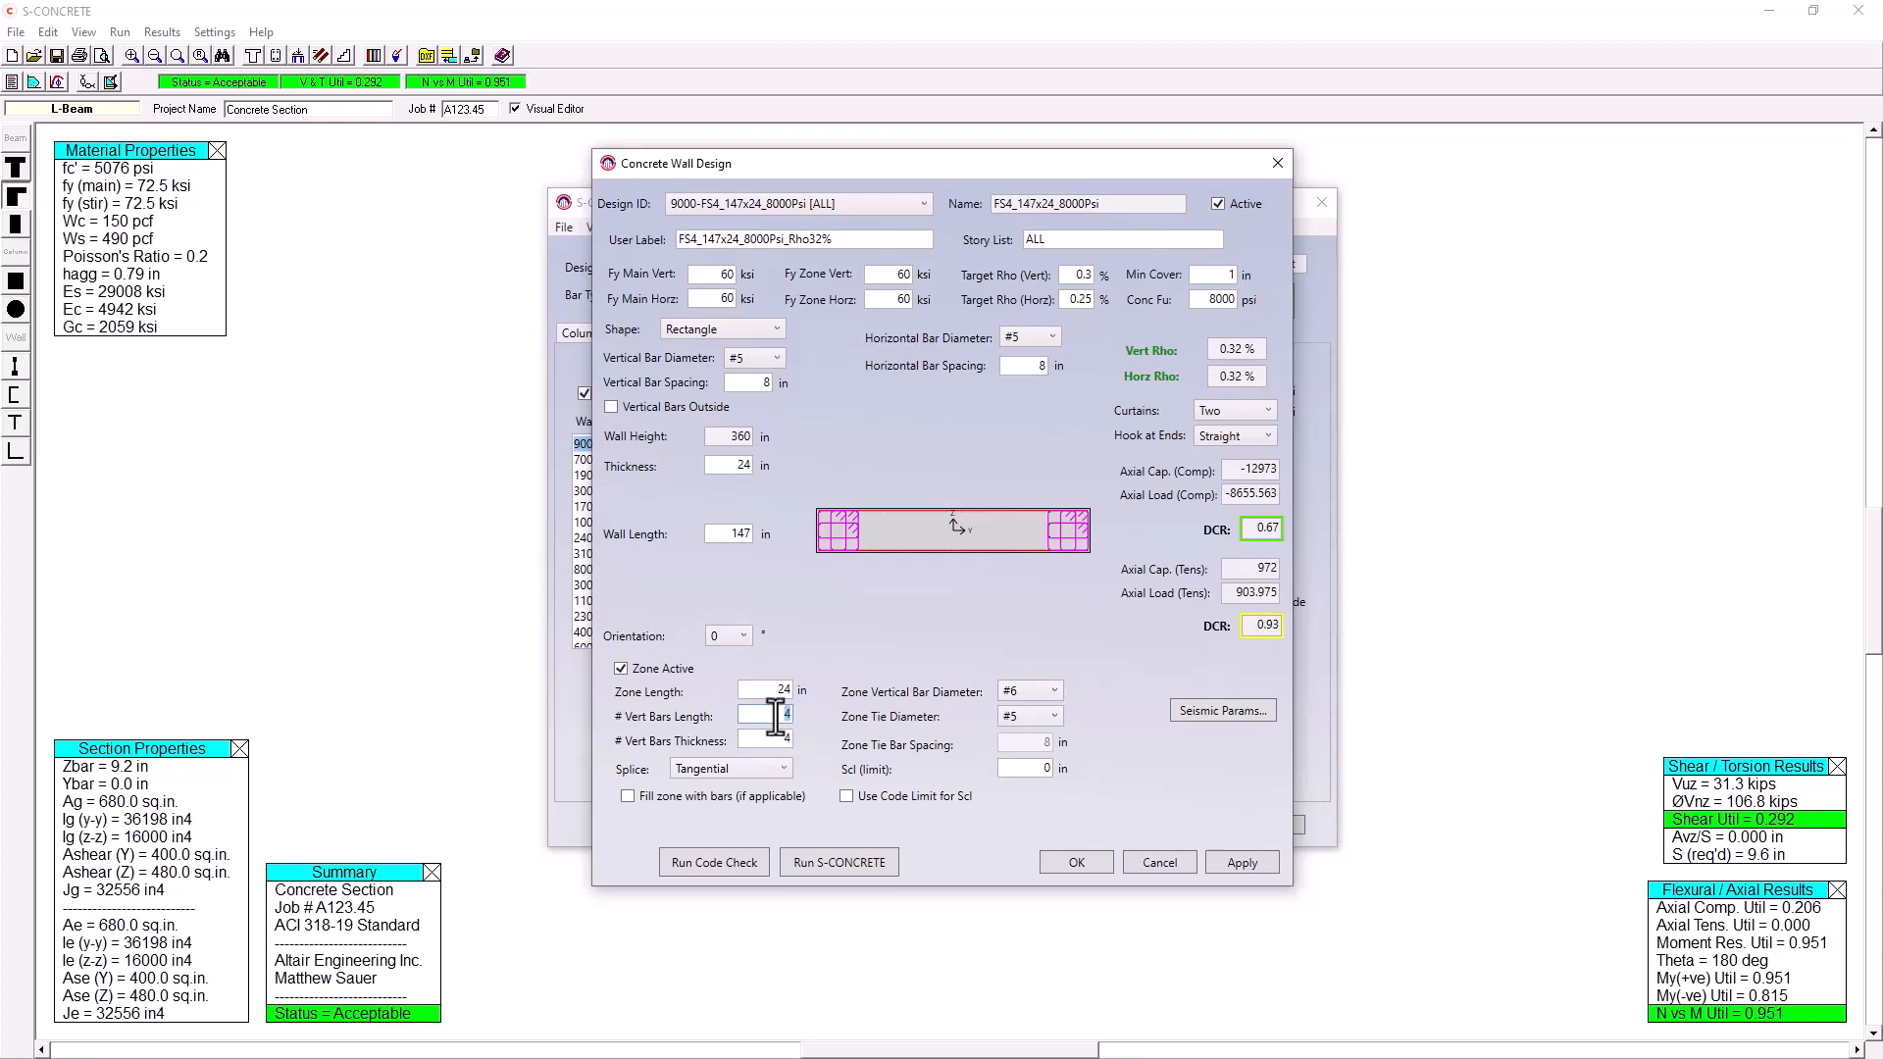
type("5")
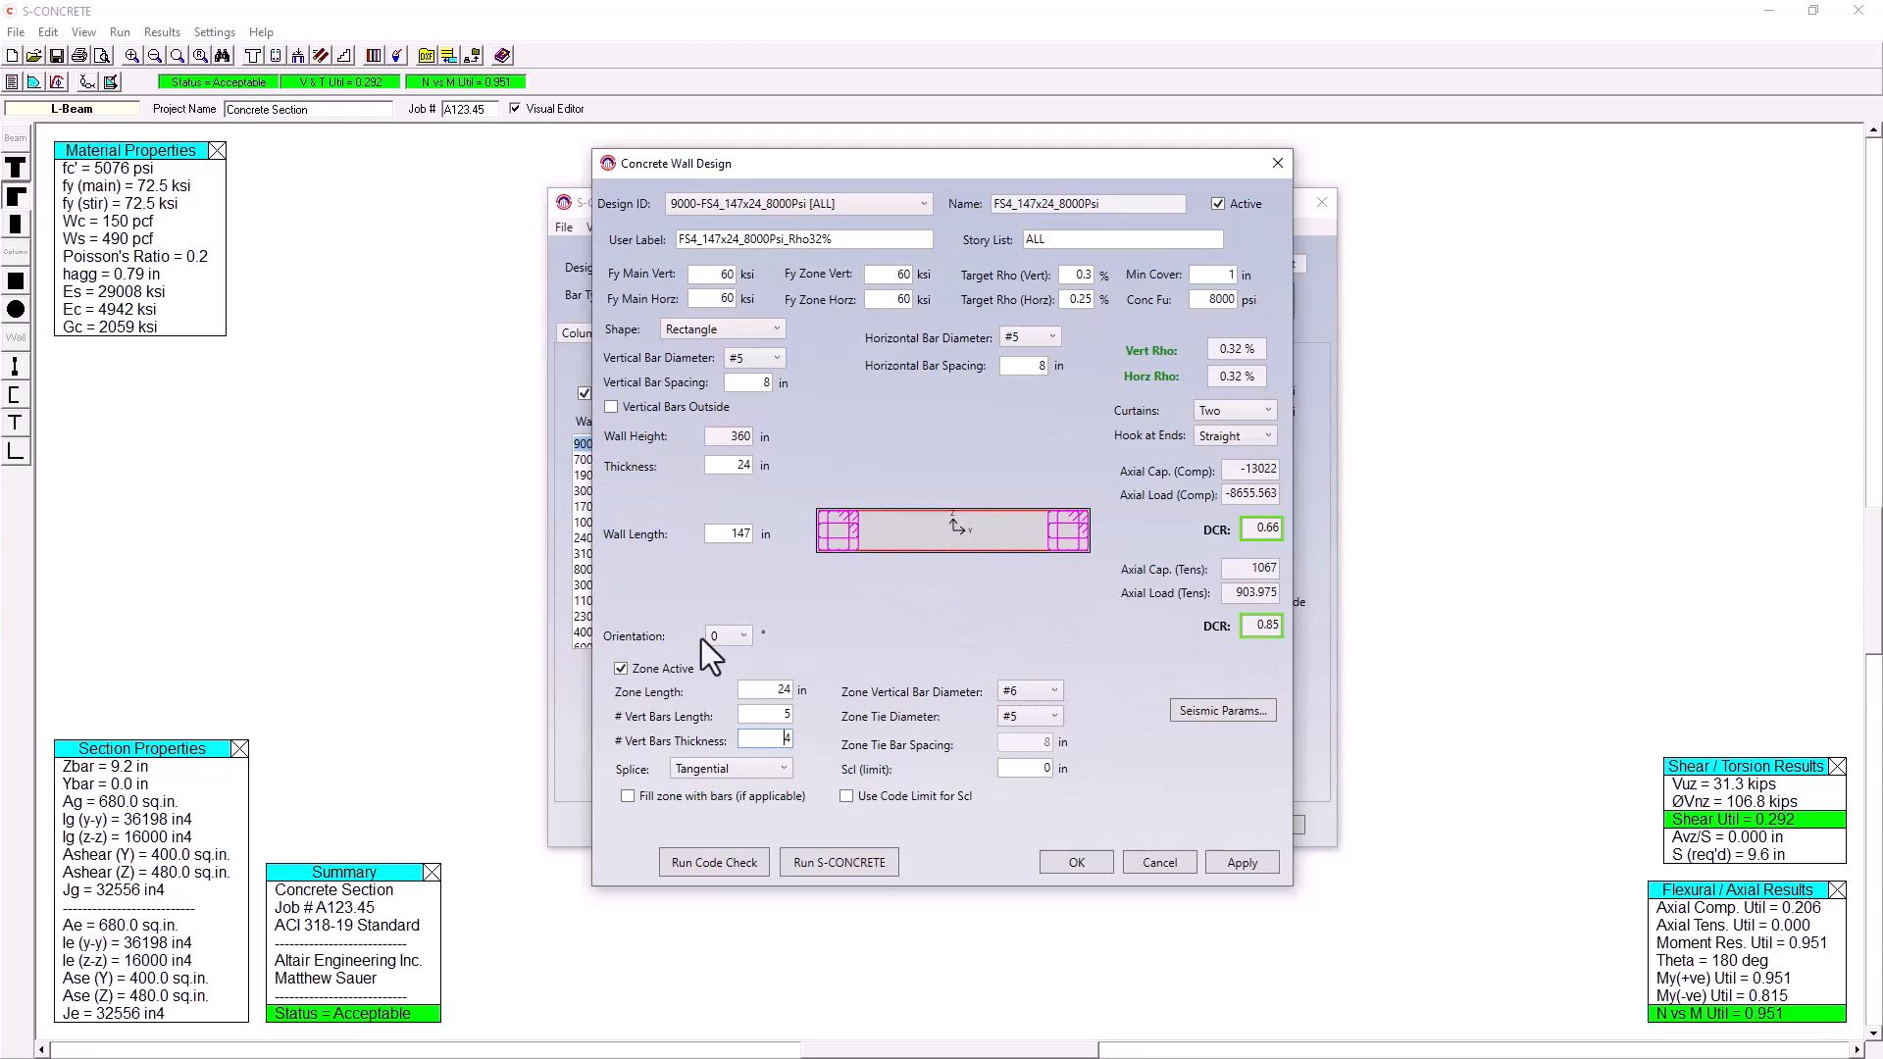
left_click(704, 863)
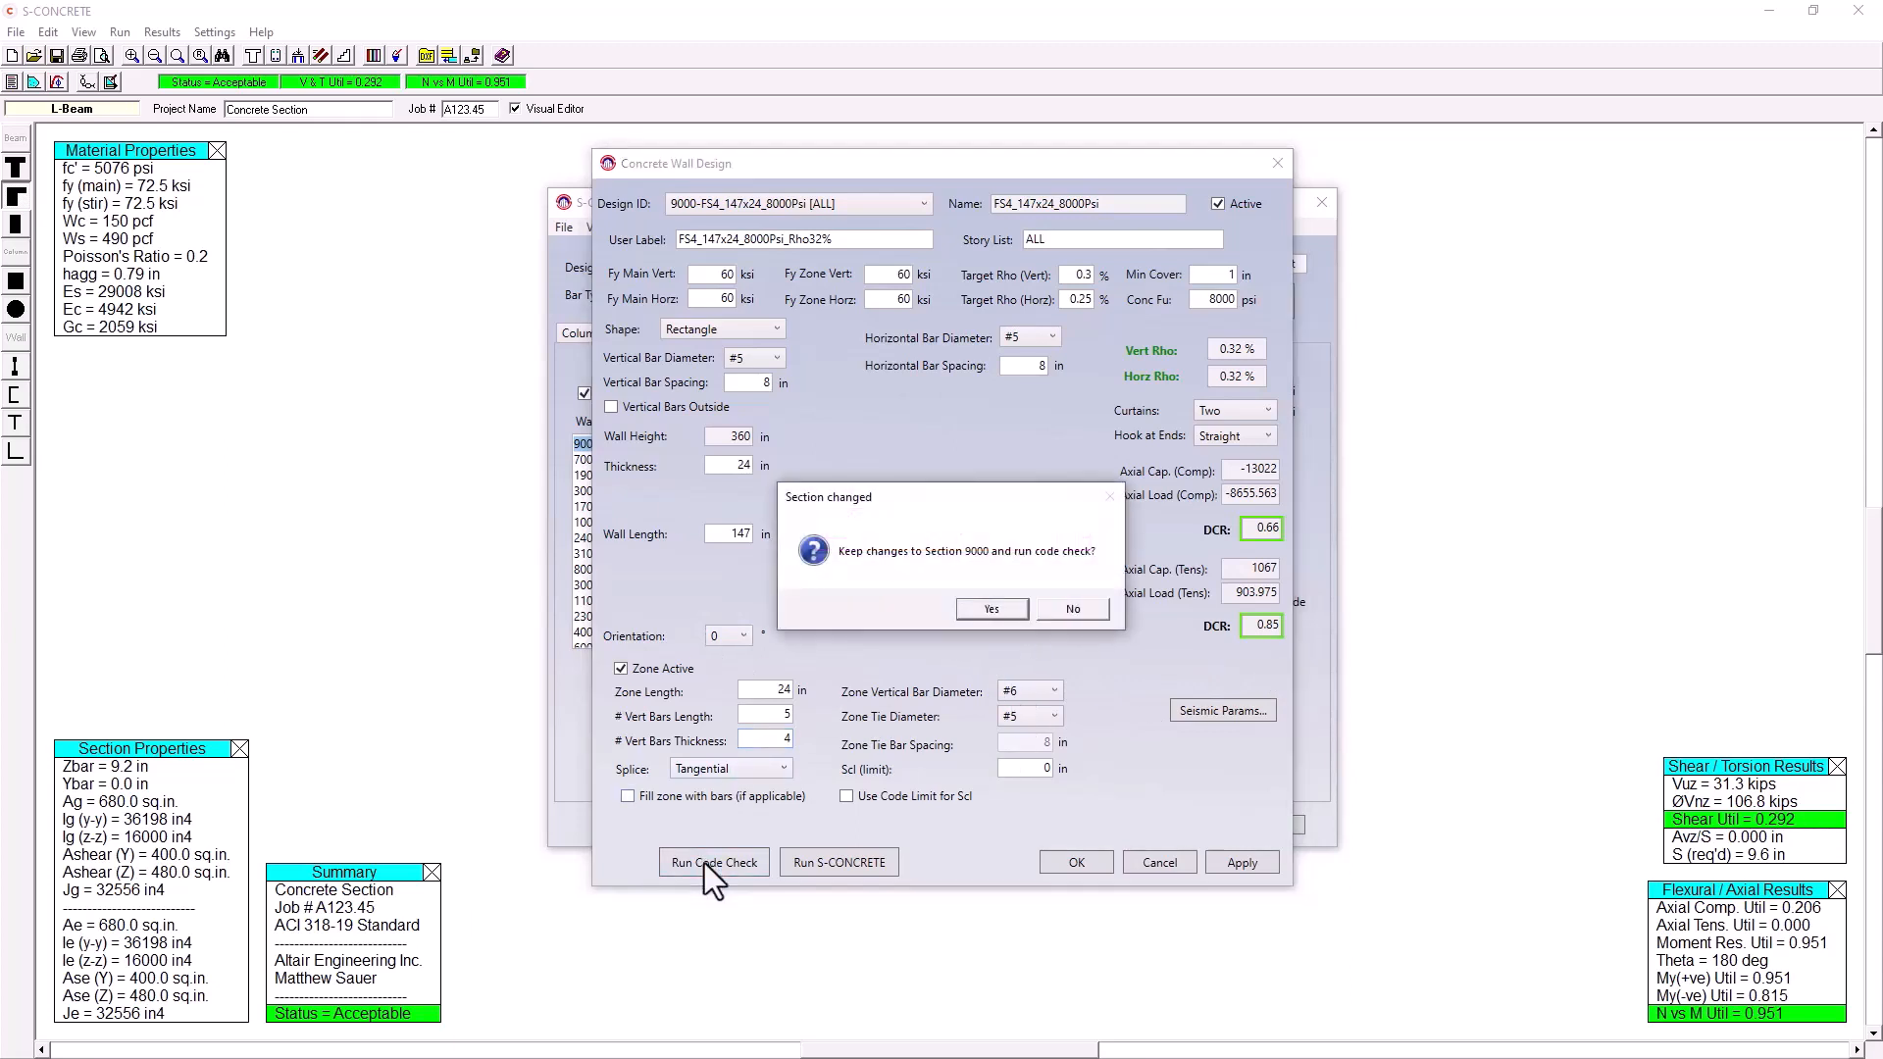
left_click(991, 614)
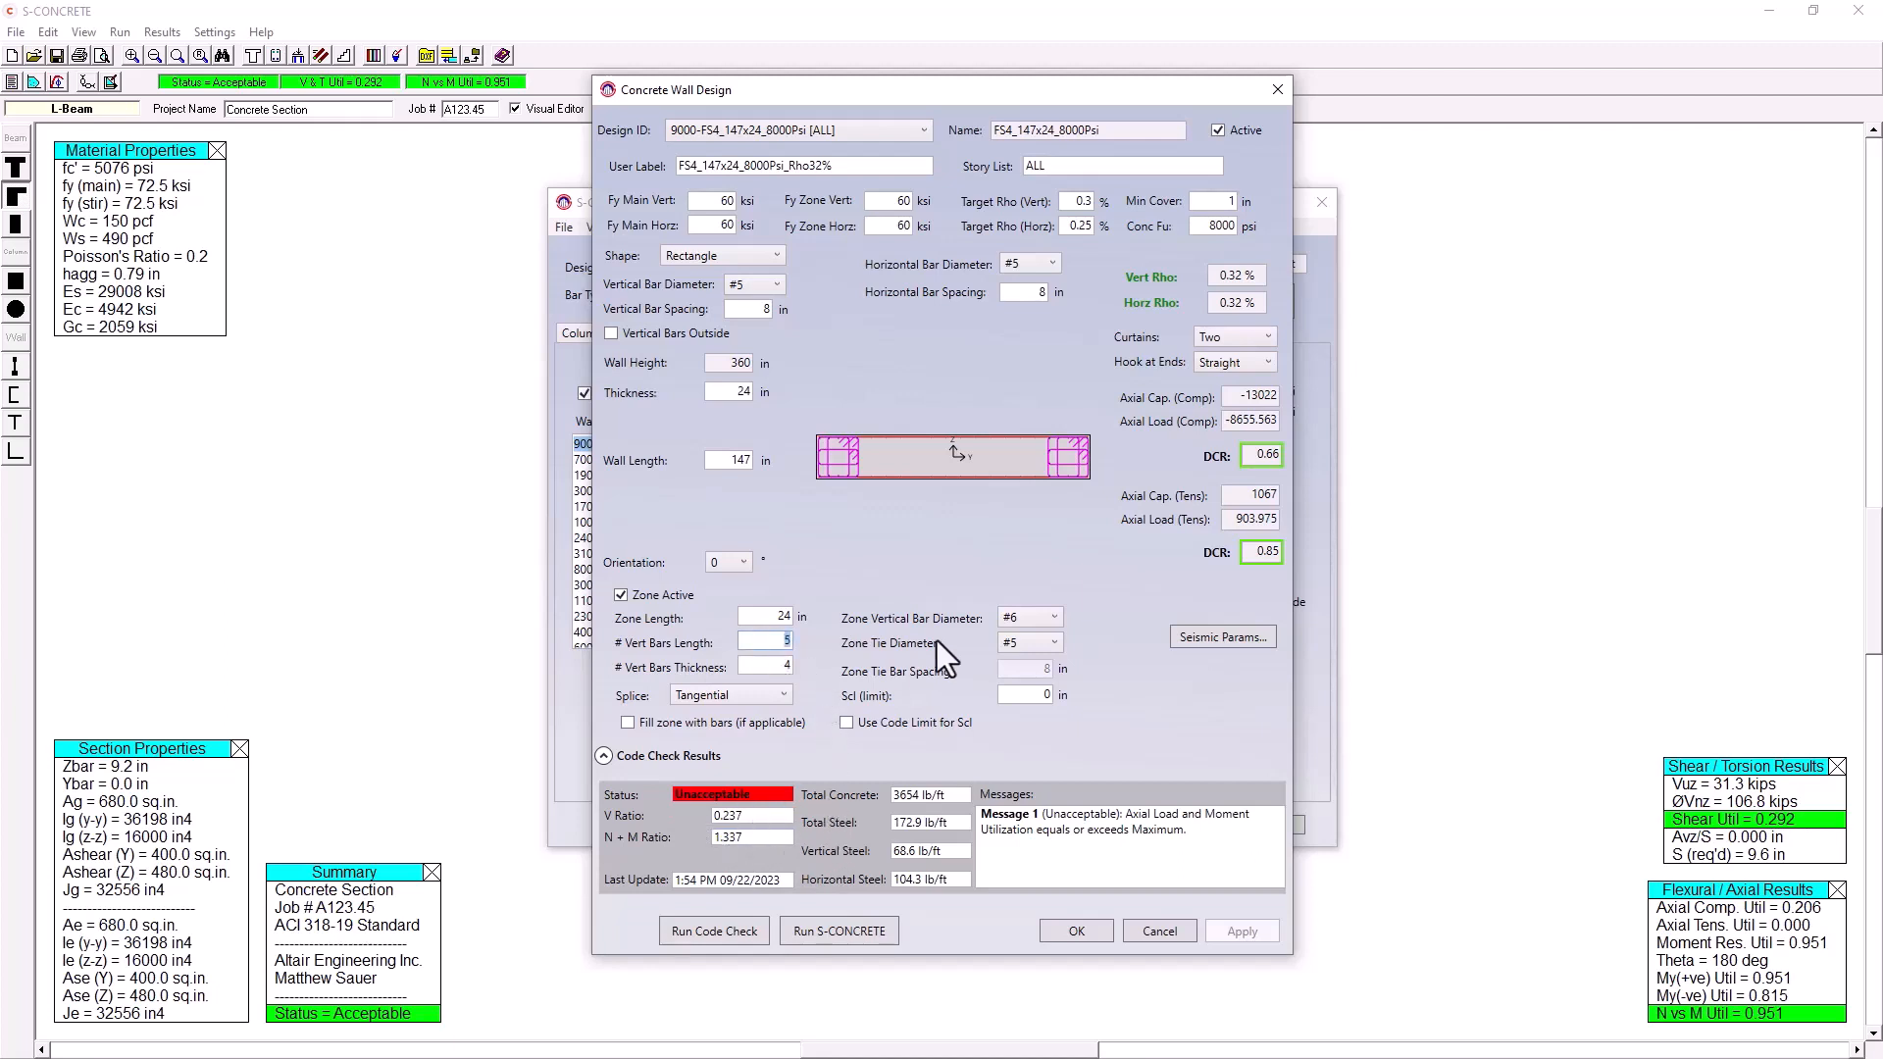
Set the zone vertical bars to #7, 6 along the length and 5 through the thickness, rerun the code check and accept the wall design
left_click(1020, 614)
left_click(1019, 737)
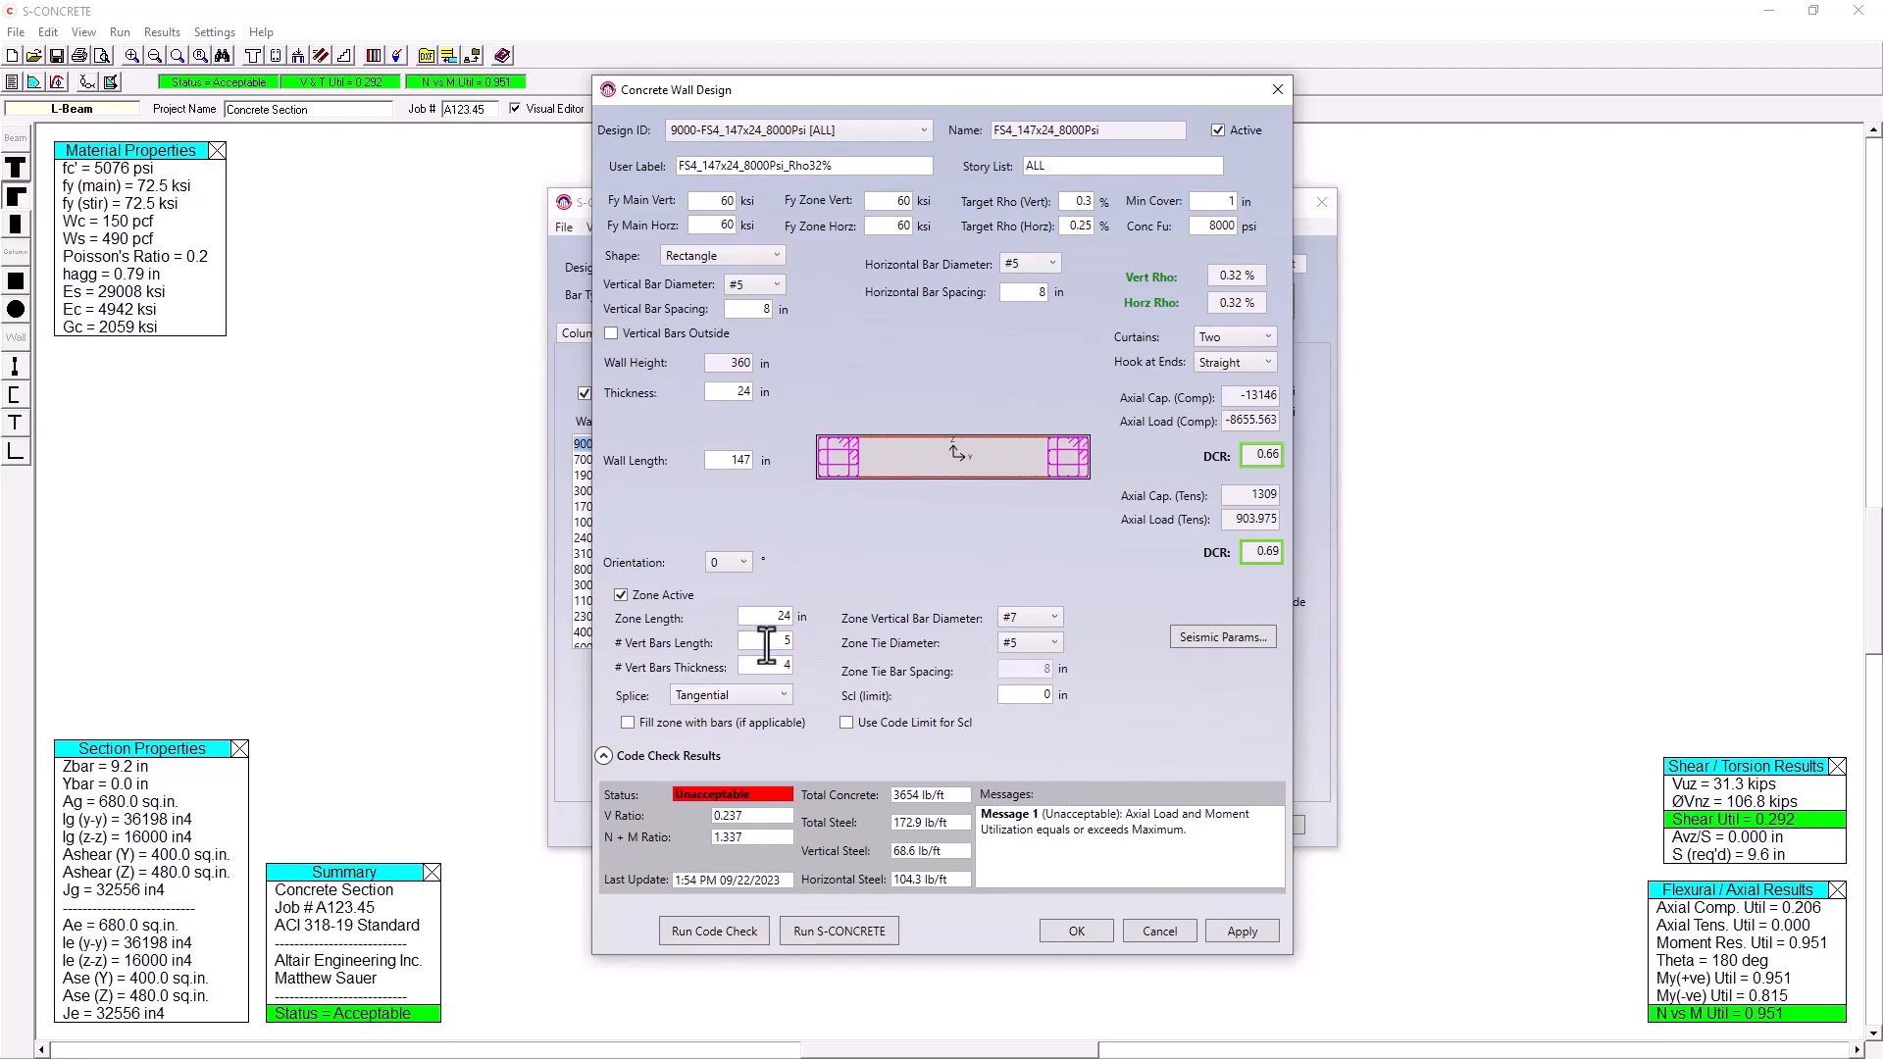
double_click(777, 647)
type("6")
double_click(785, 665)
type("5")
left_click(749, 932)
left_click(1000, 612)
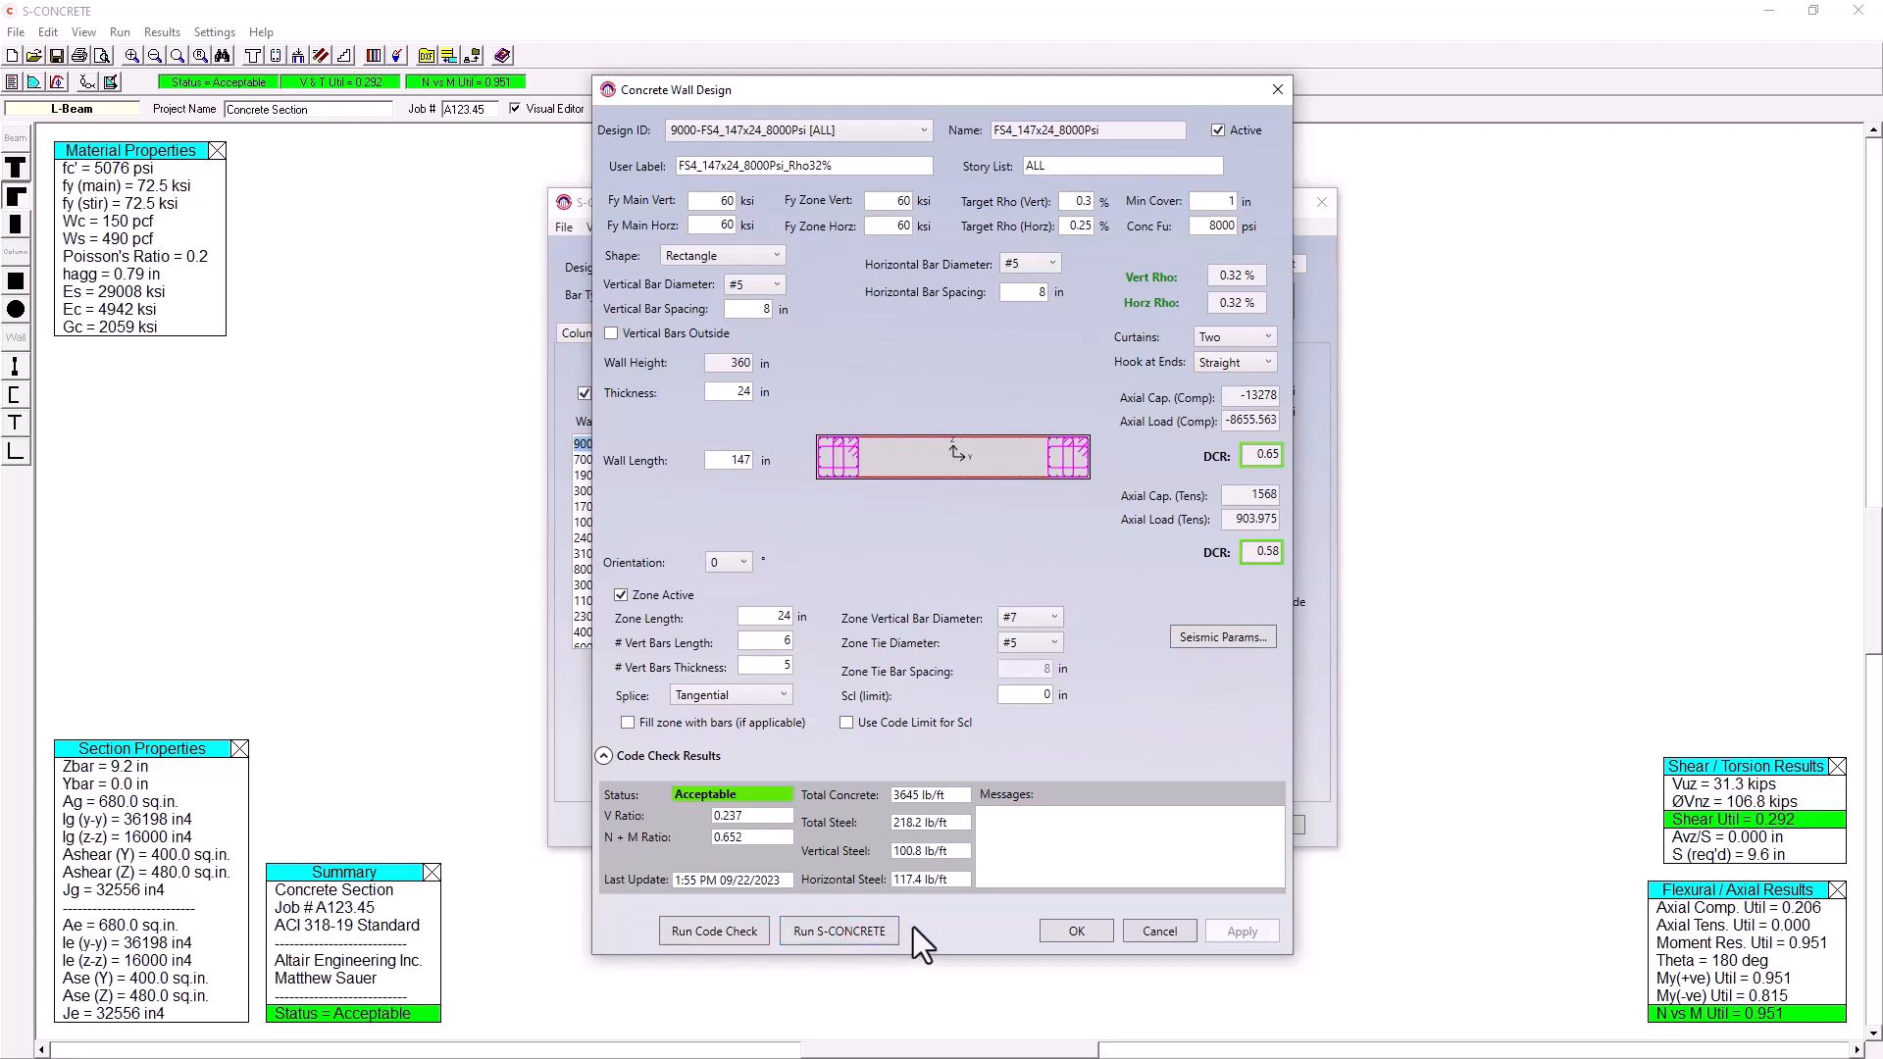
left_click(1061, 931)
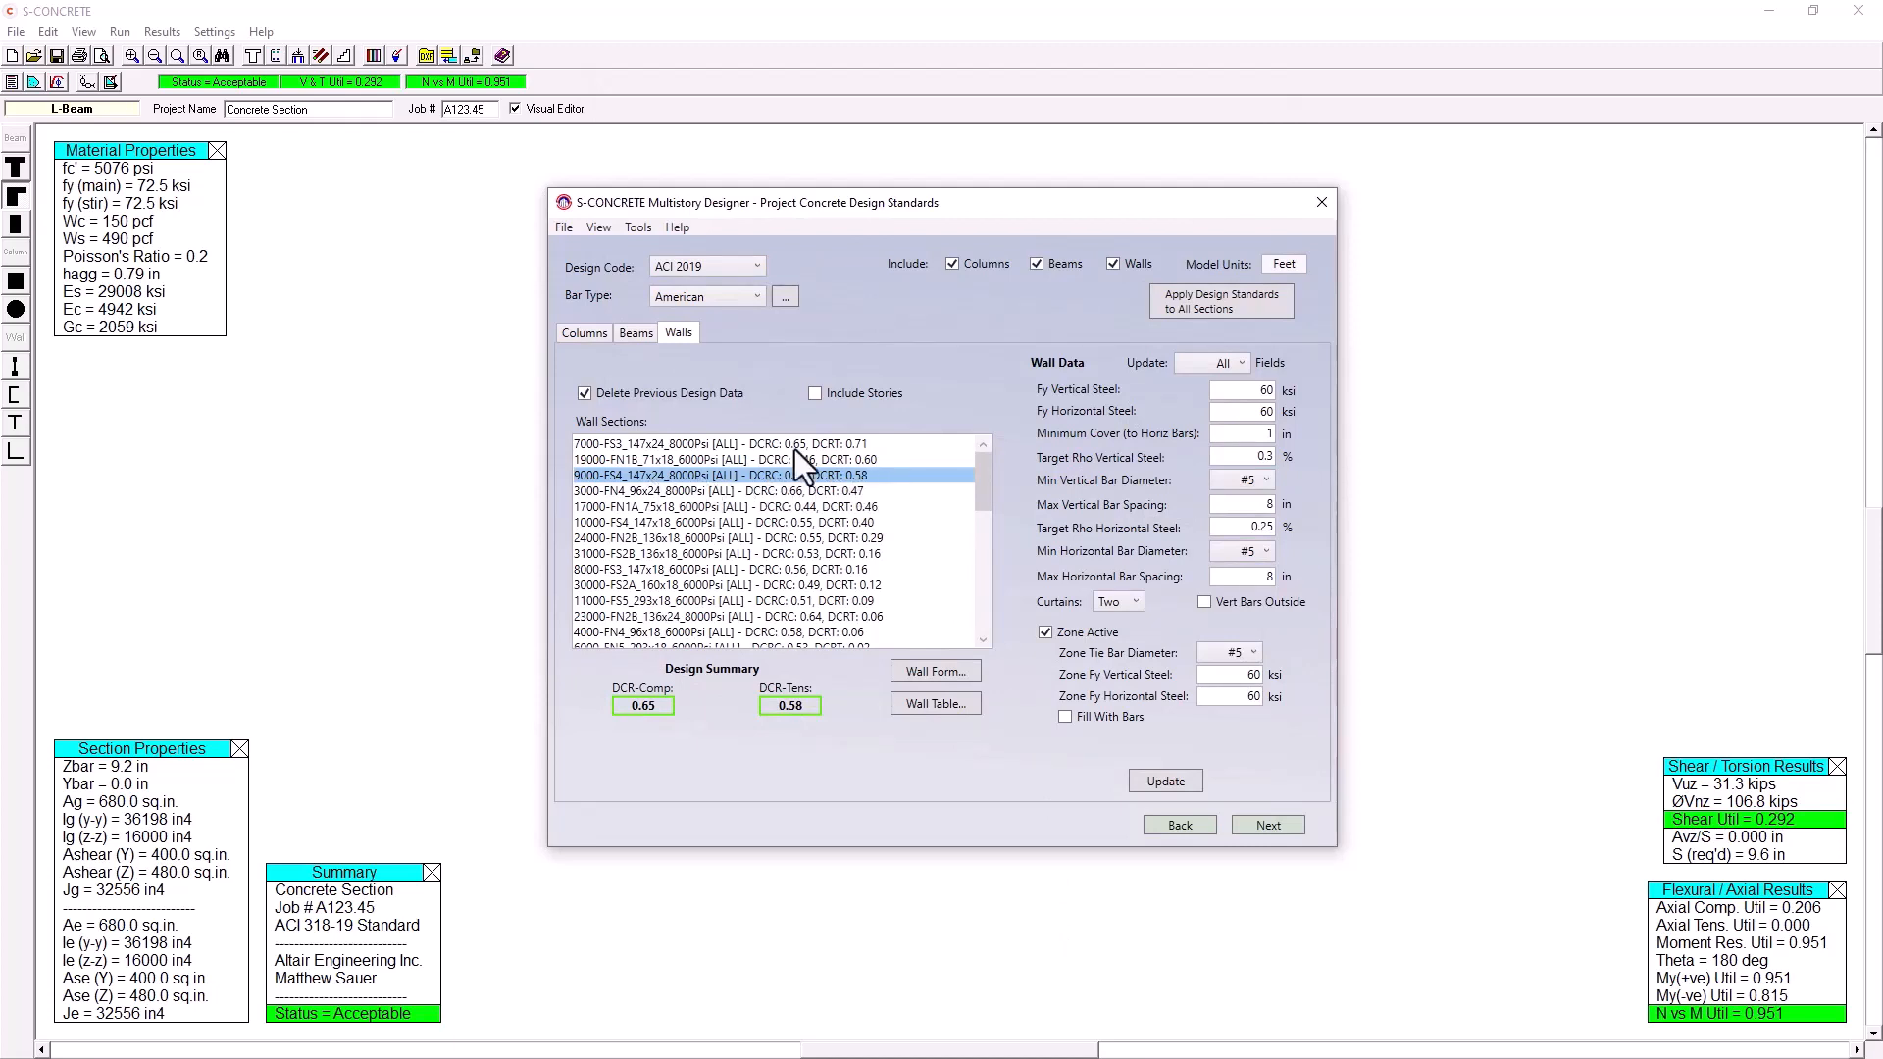
Sort the column sections by DCRT in descending order and open the column design form for 10000-MC1-36X36_6ksi@OtrCols
left_click(584, 334)
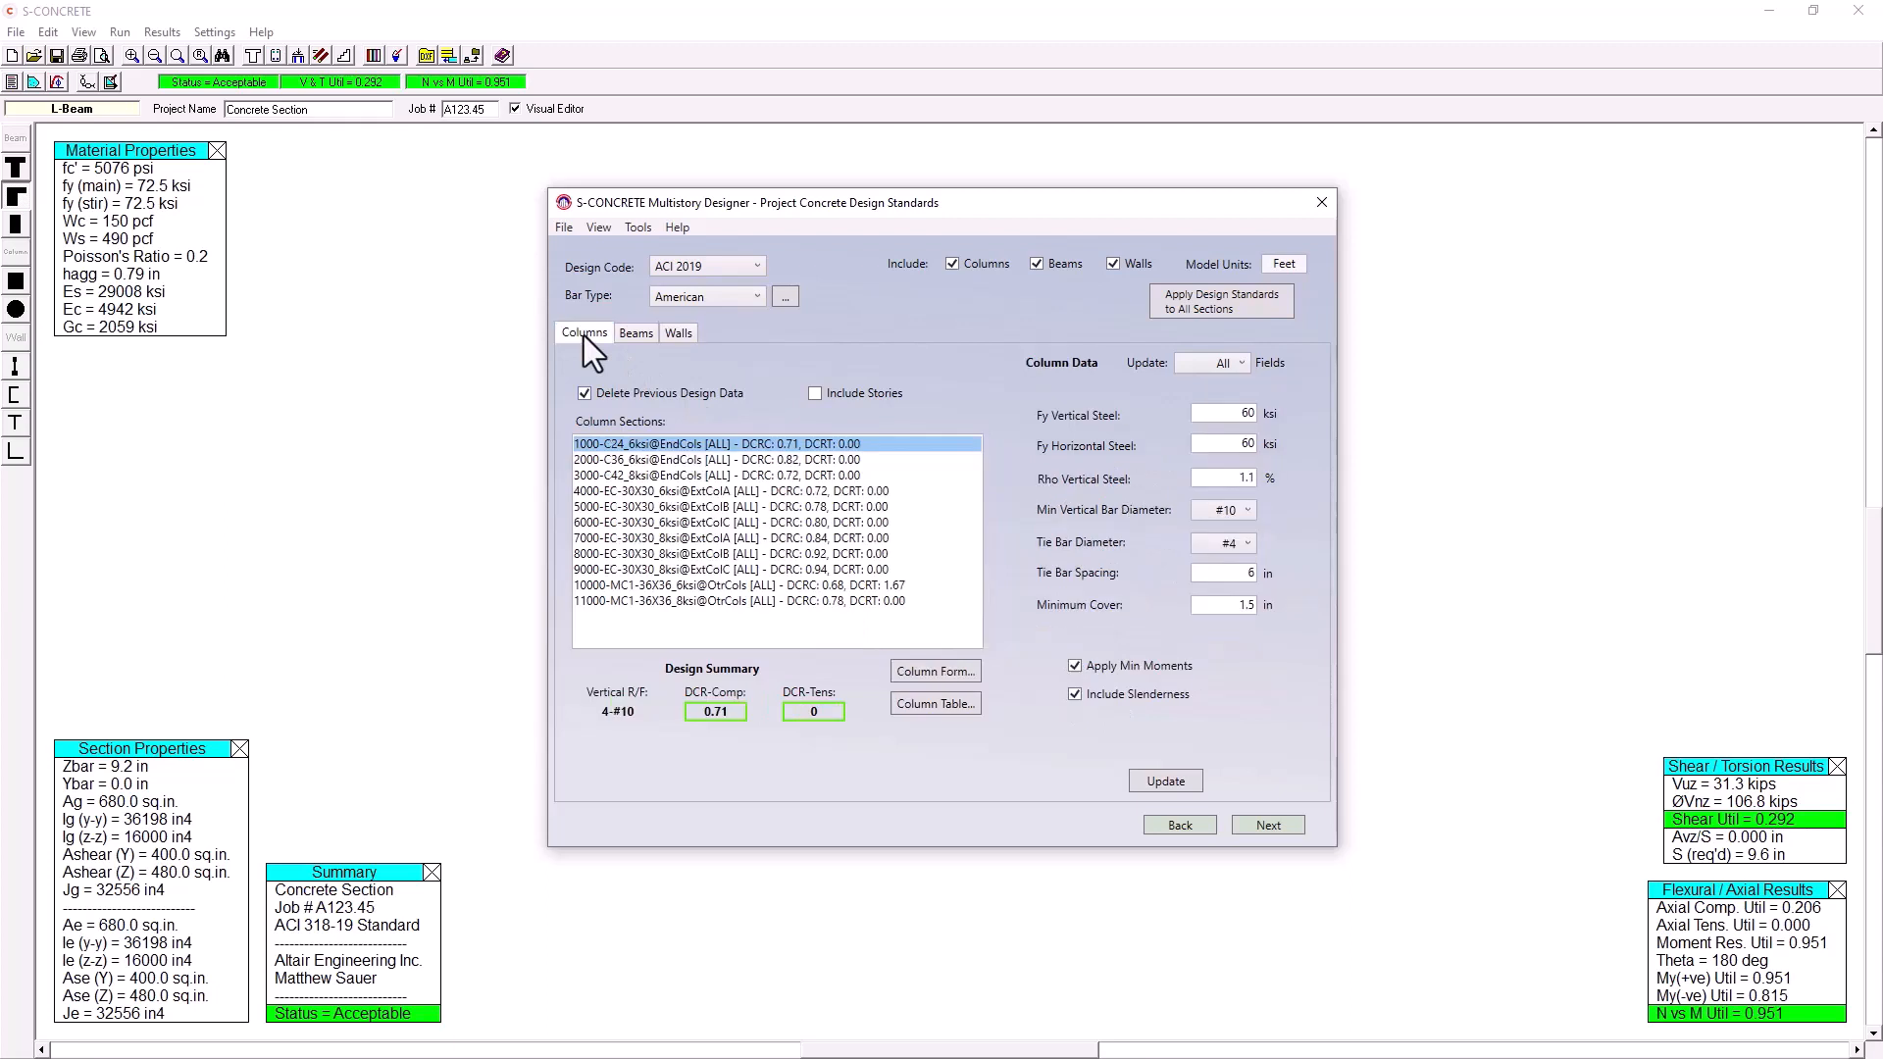
right_click(781, 445)
mouse_move(856, 480)
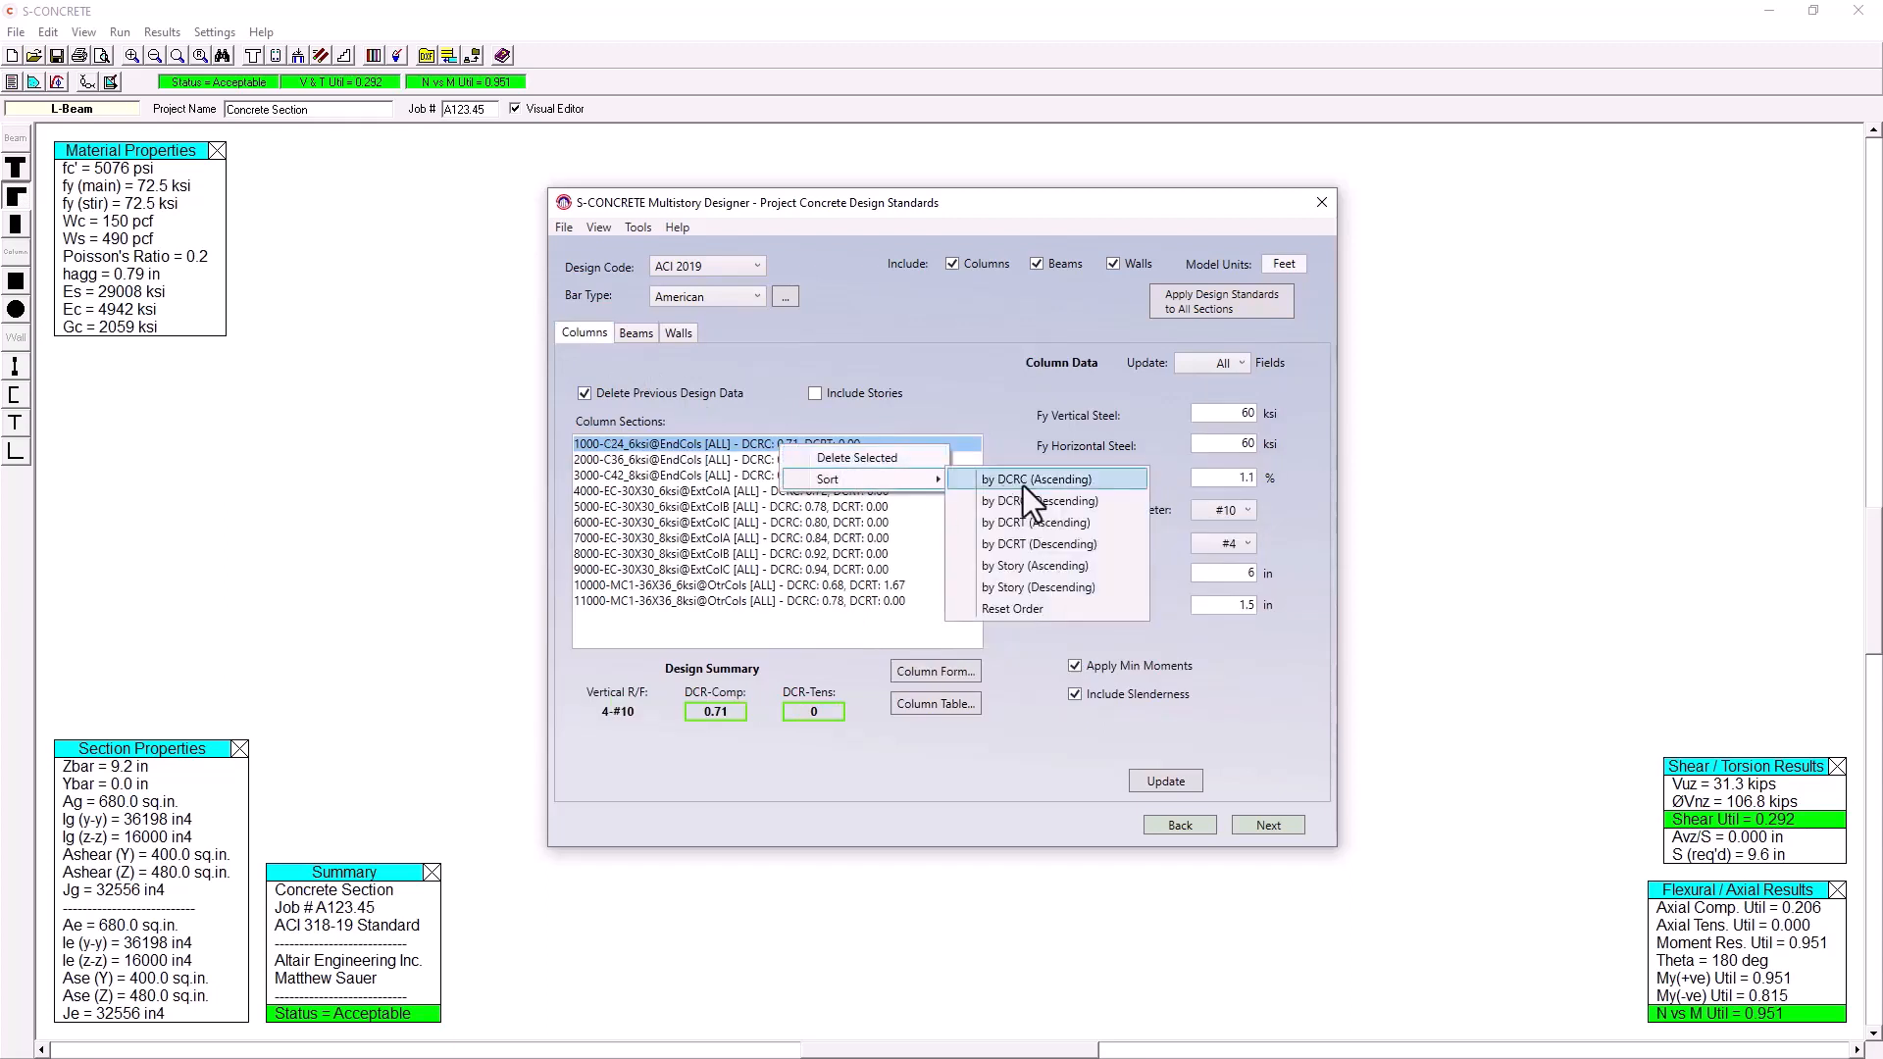
left_click(1061, 542)
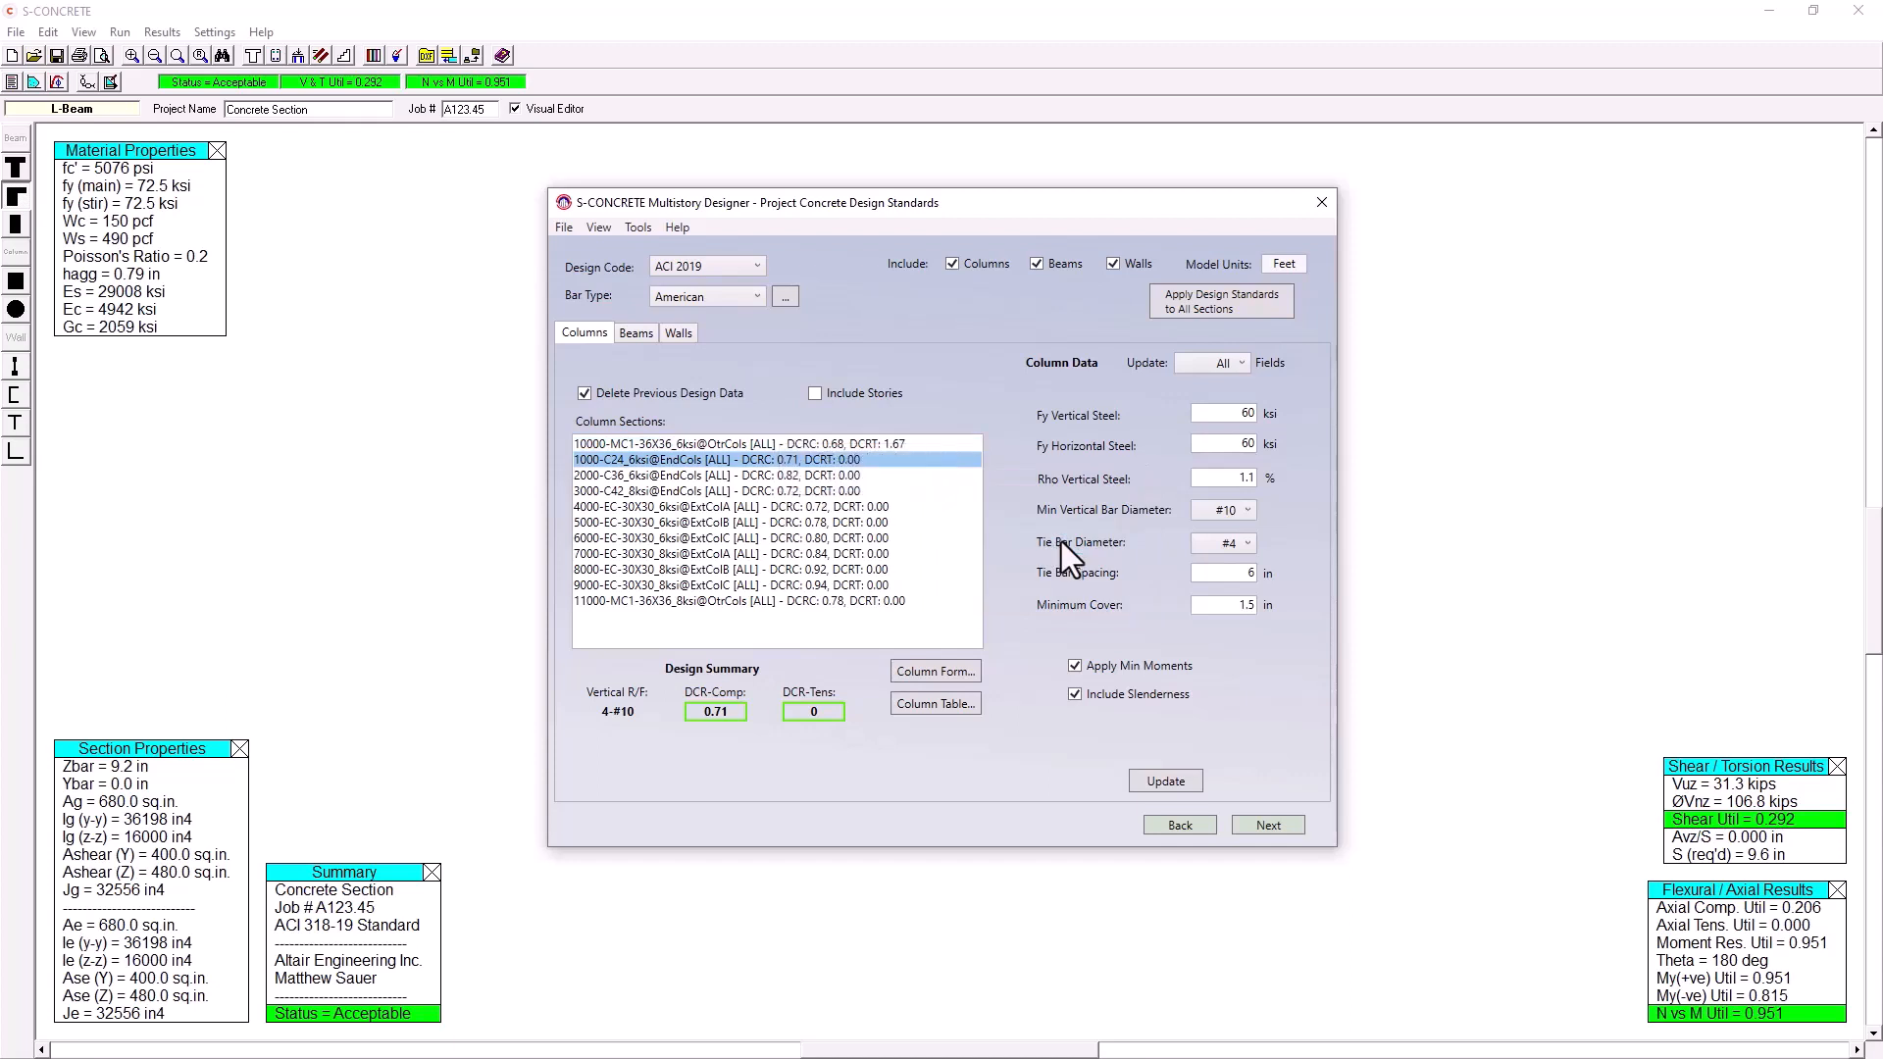
left_click(869, 444)
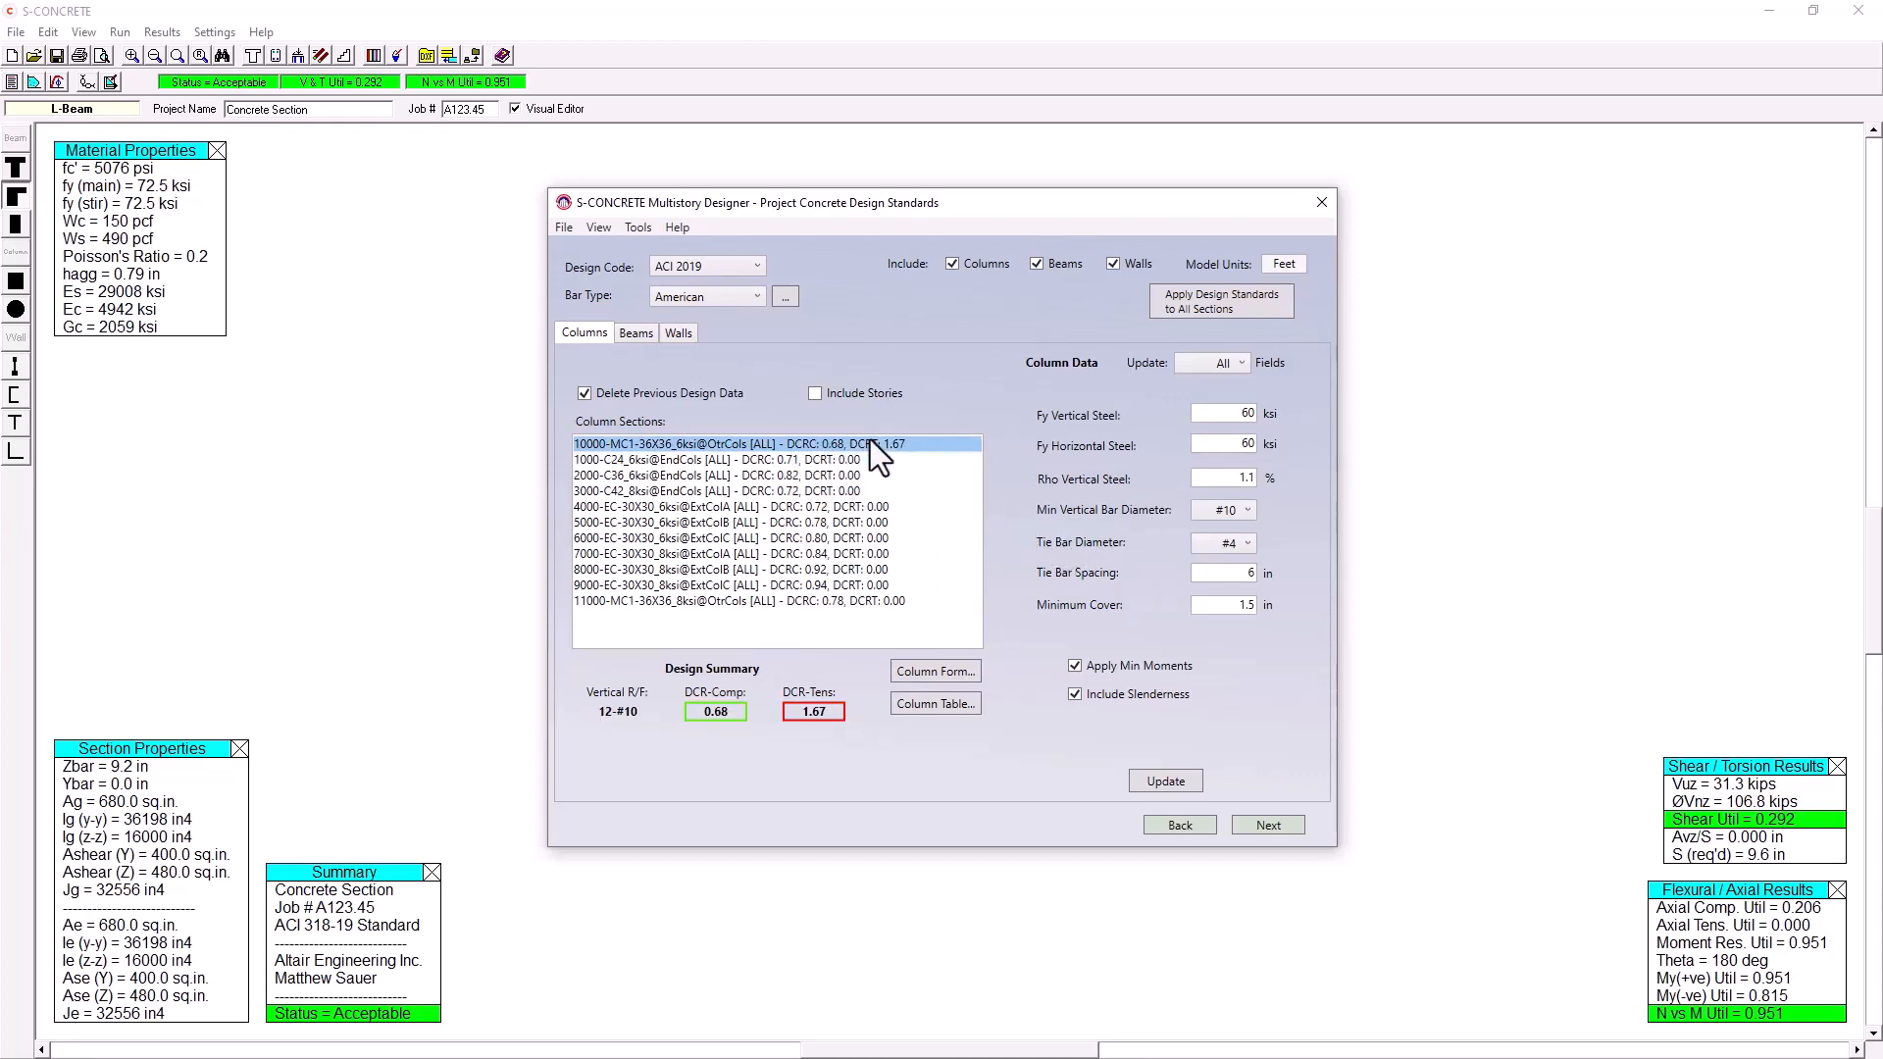
left_click(963, 677)
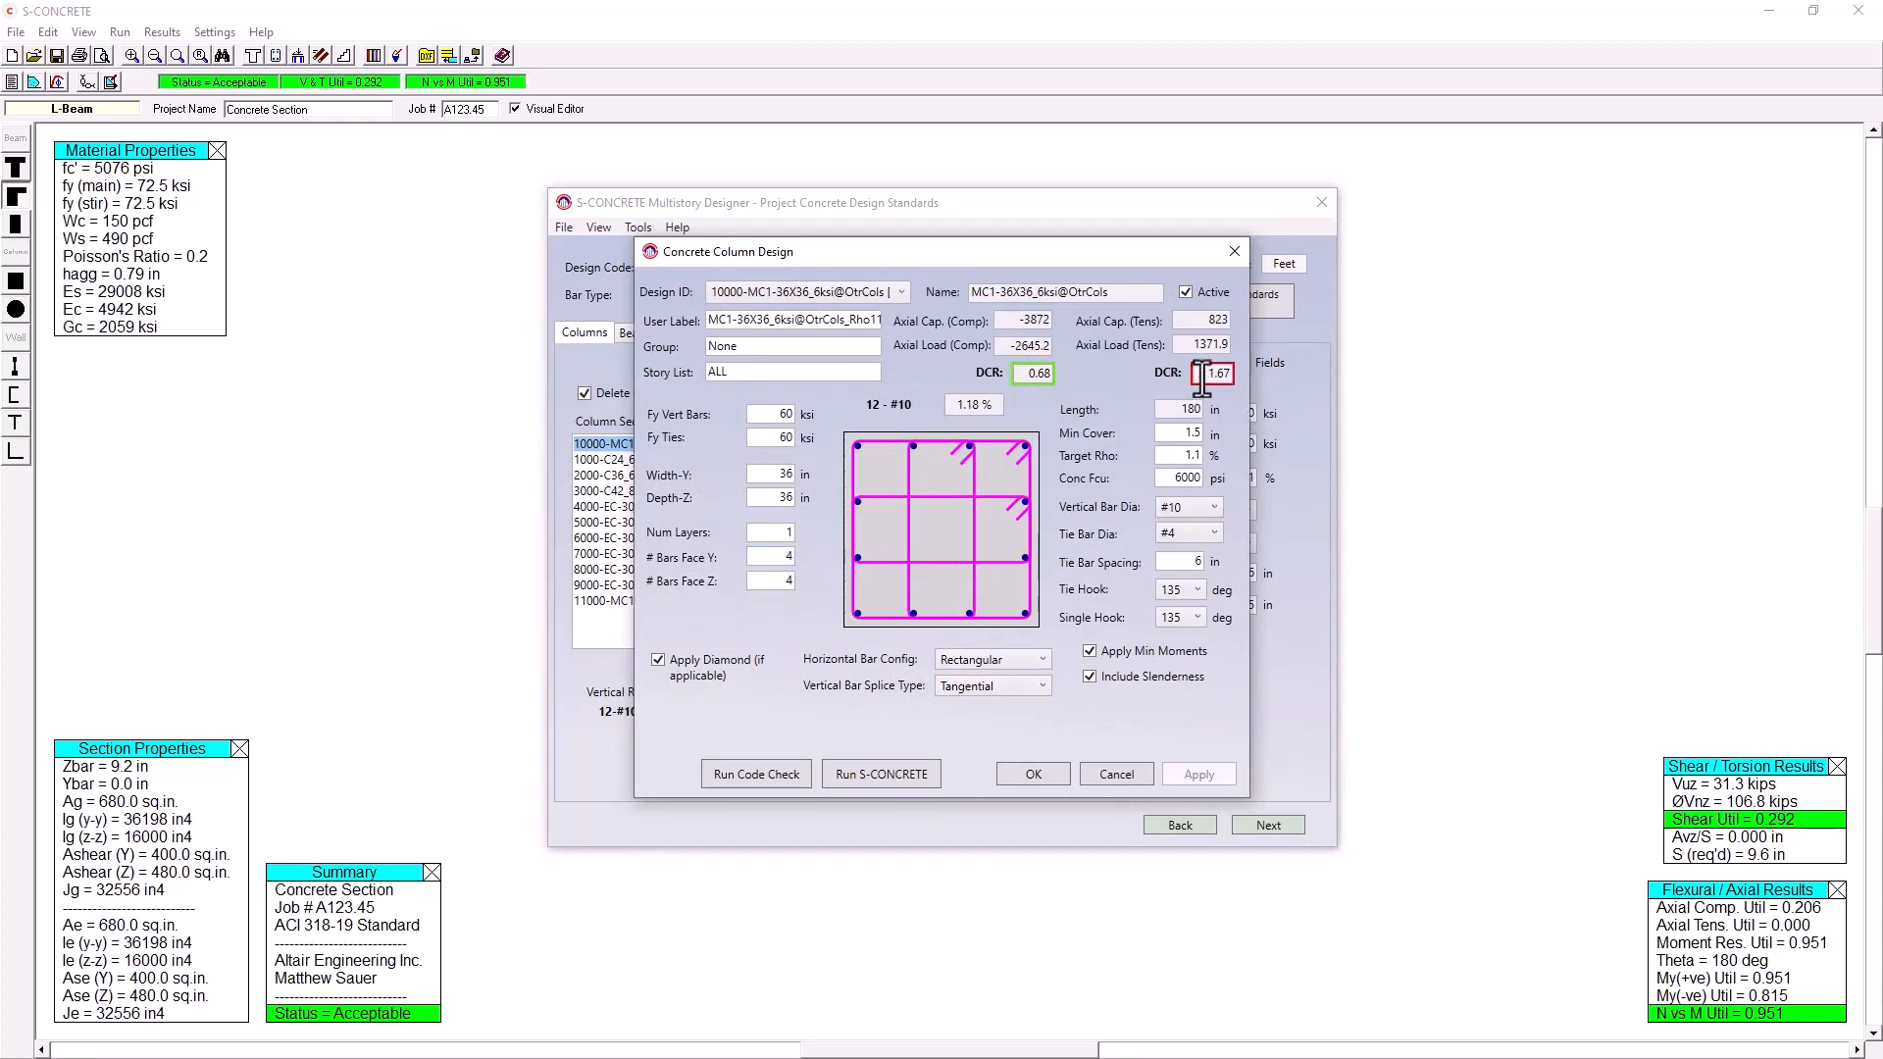
Try 5 vertical bars on both the Y and Z faces of the column
double_click(784, 556)
type("5")
double_click(781, 581)
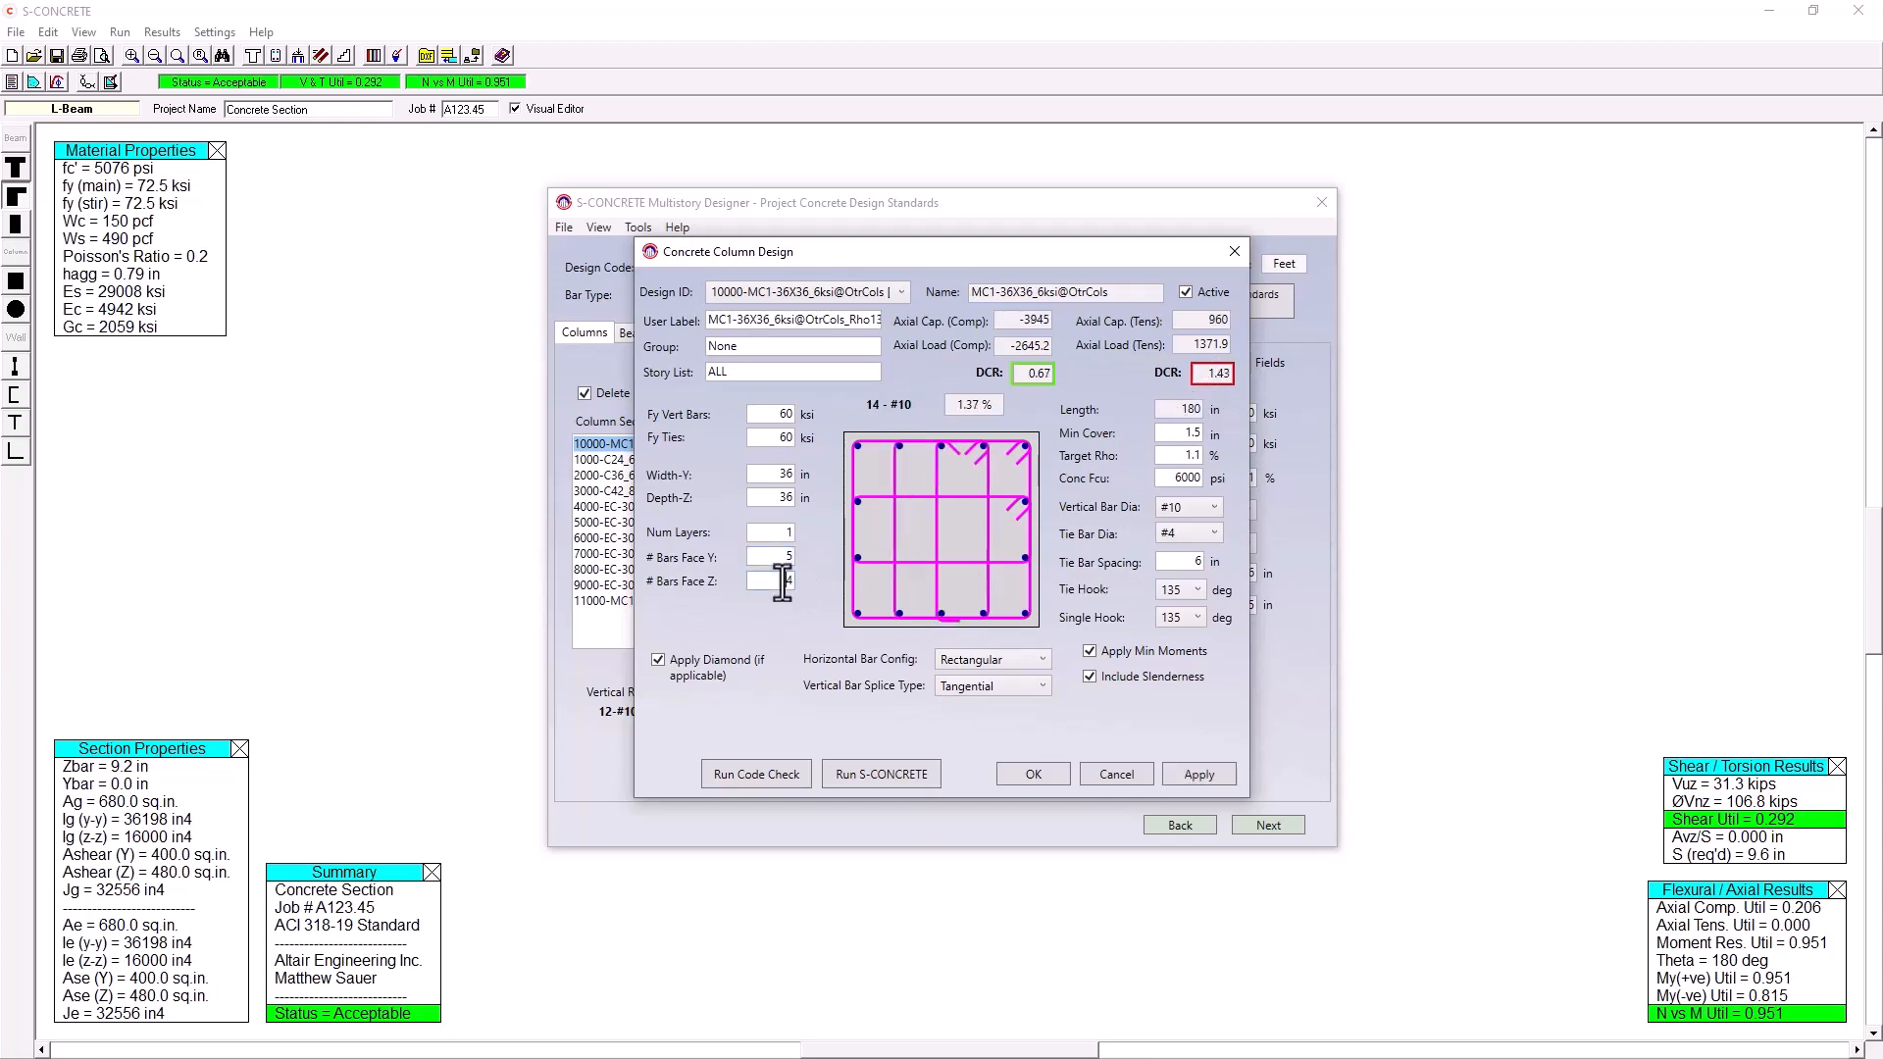
type("5")
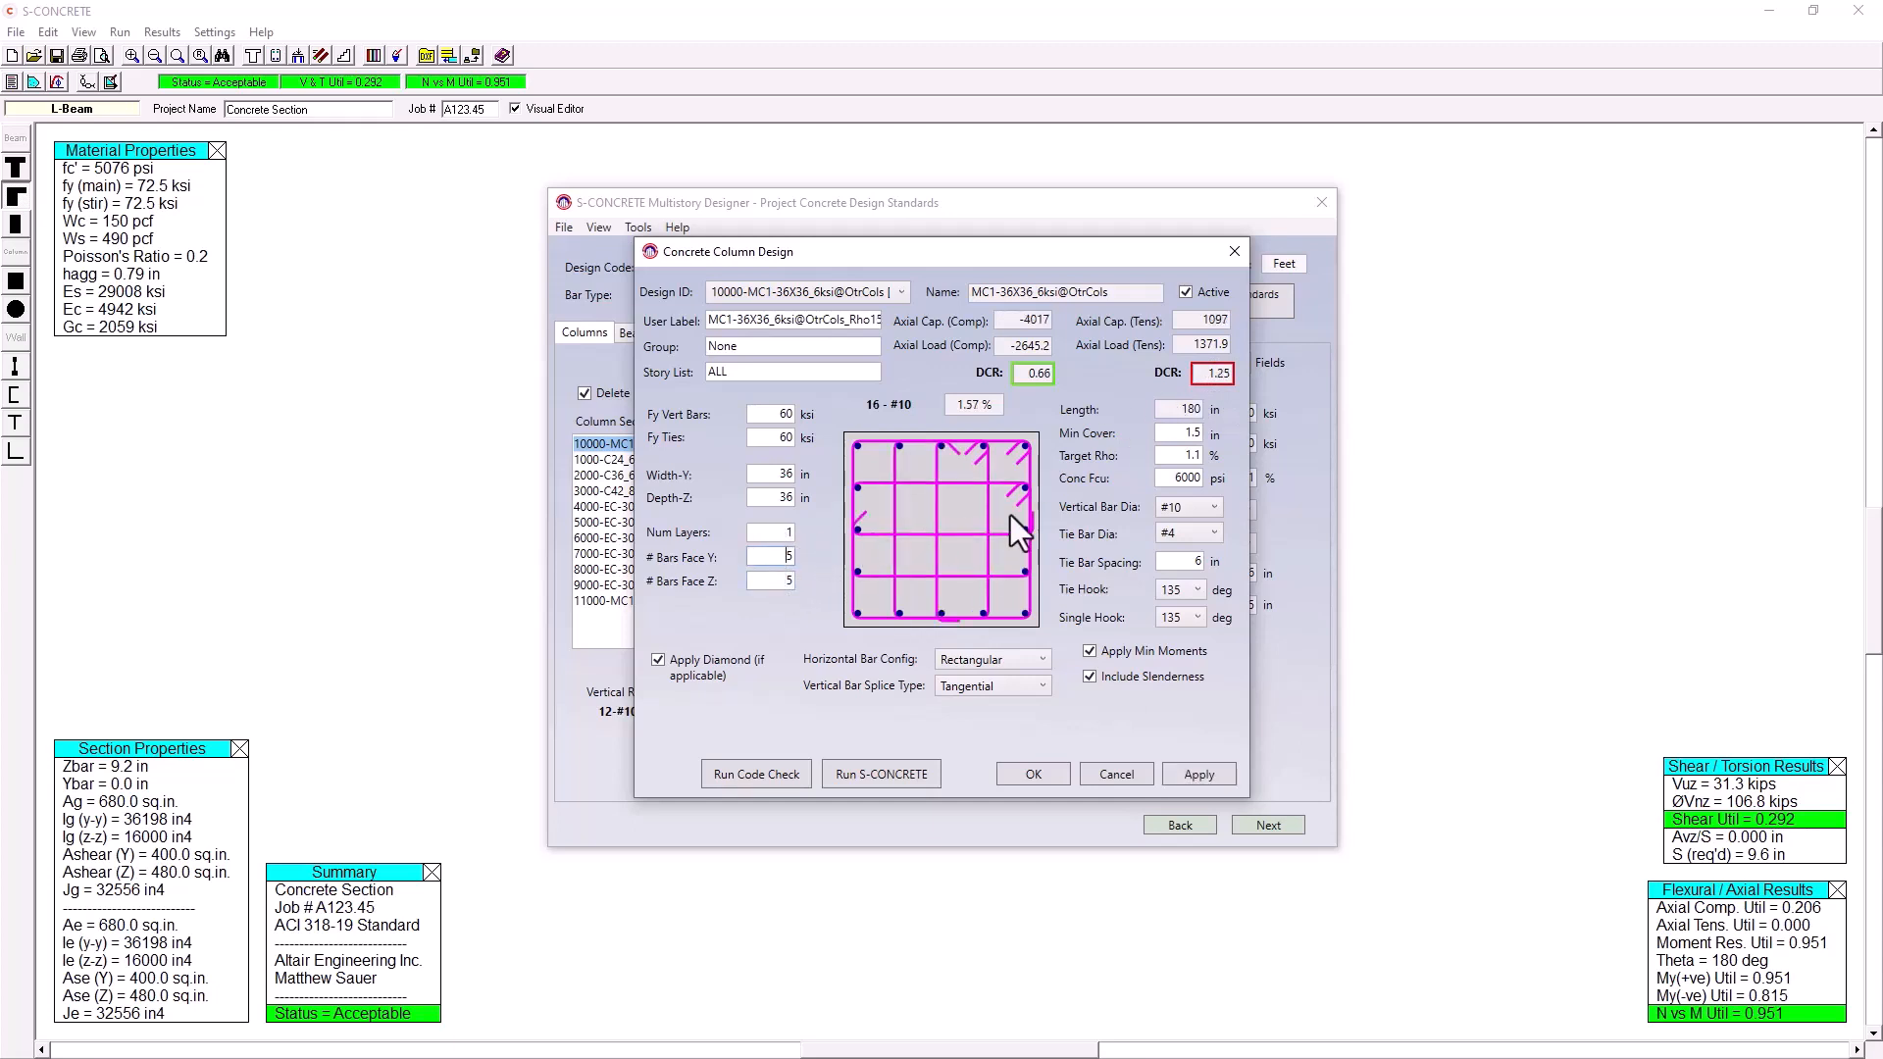
Set the column's vertical bars to 7 on both the Y and Z faces and accept the column design
double_click(784, 556)
type("7")
left_click(774, 582)
type("7")
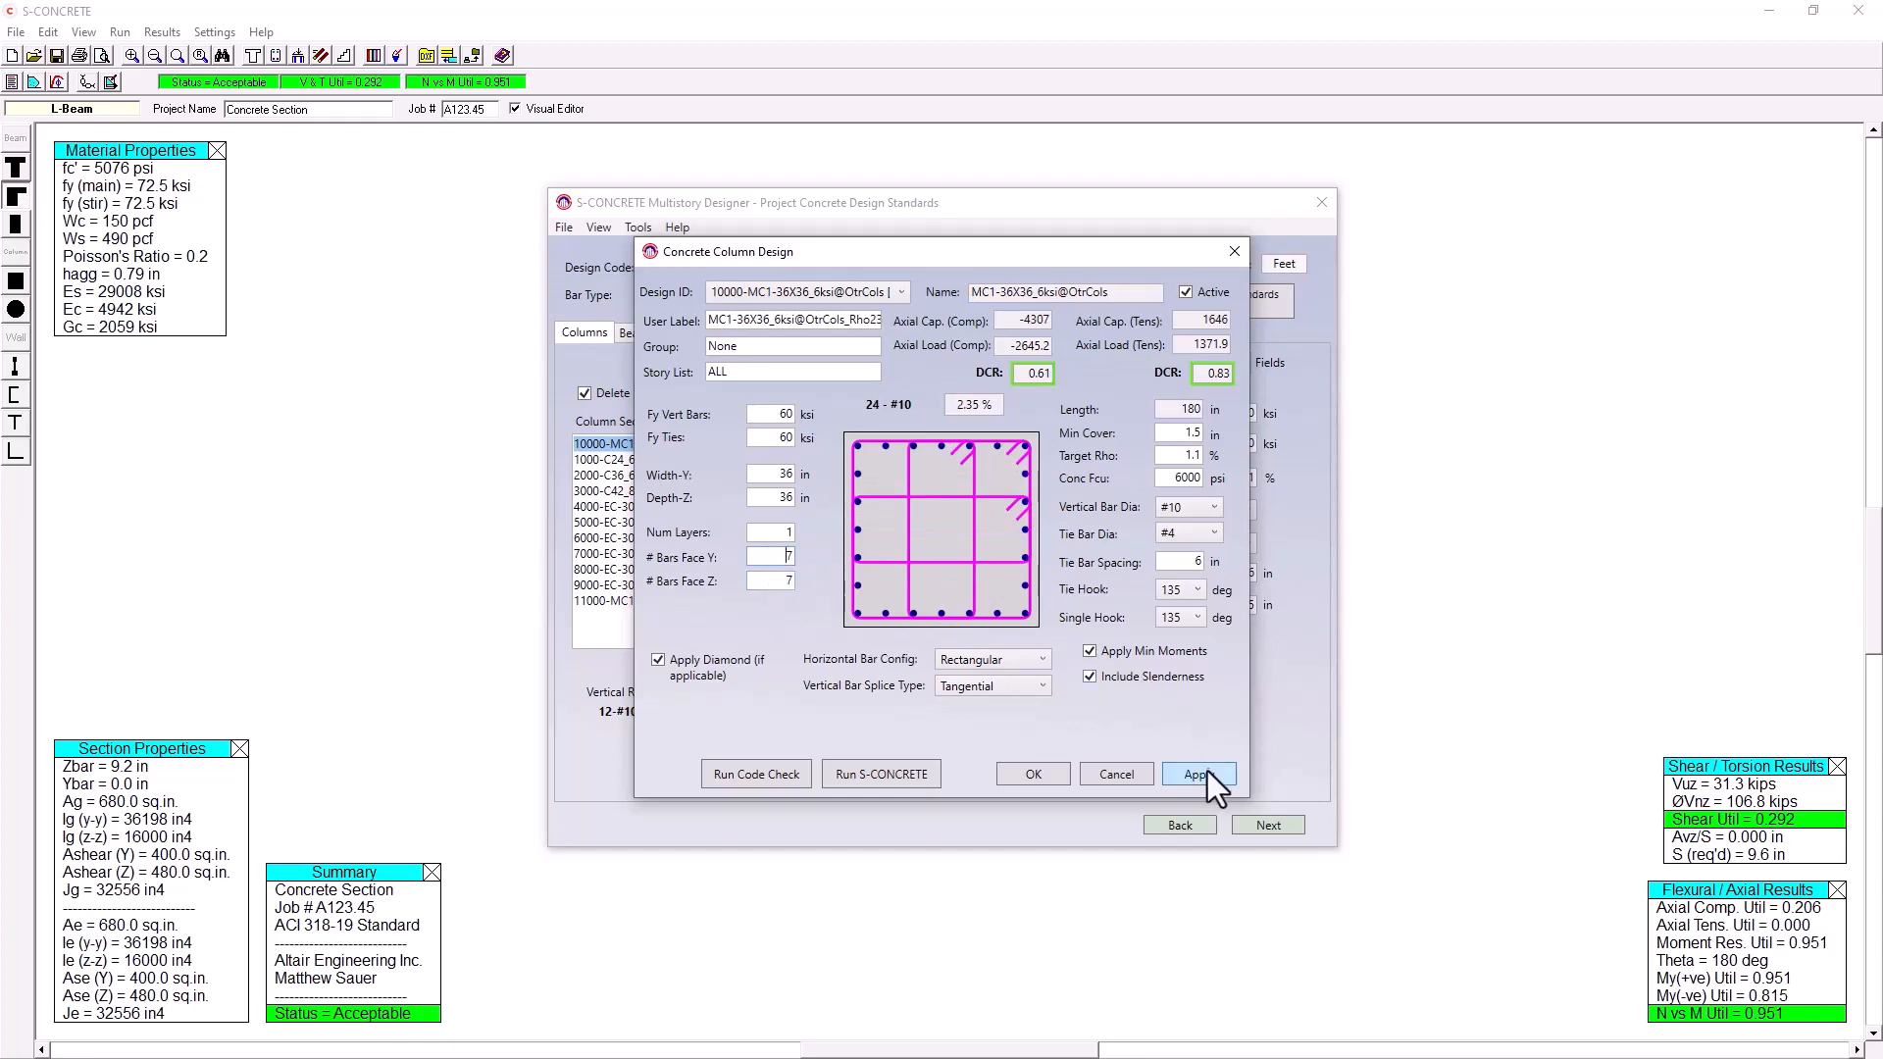
left_click(1057, 772)
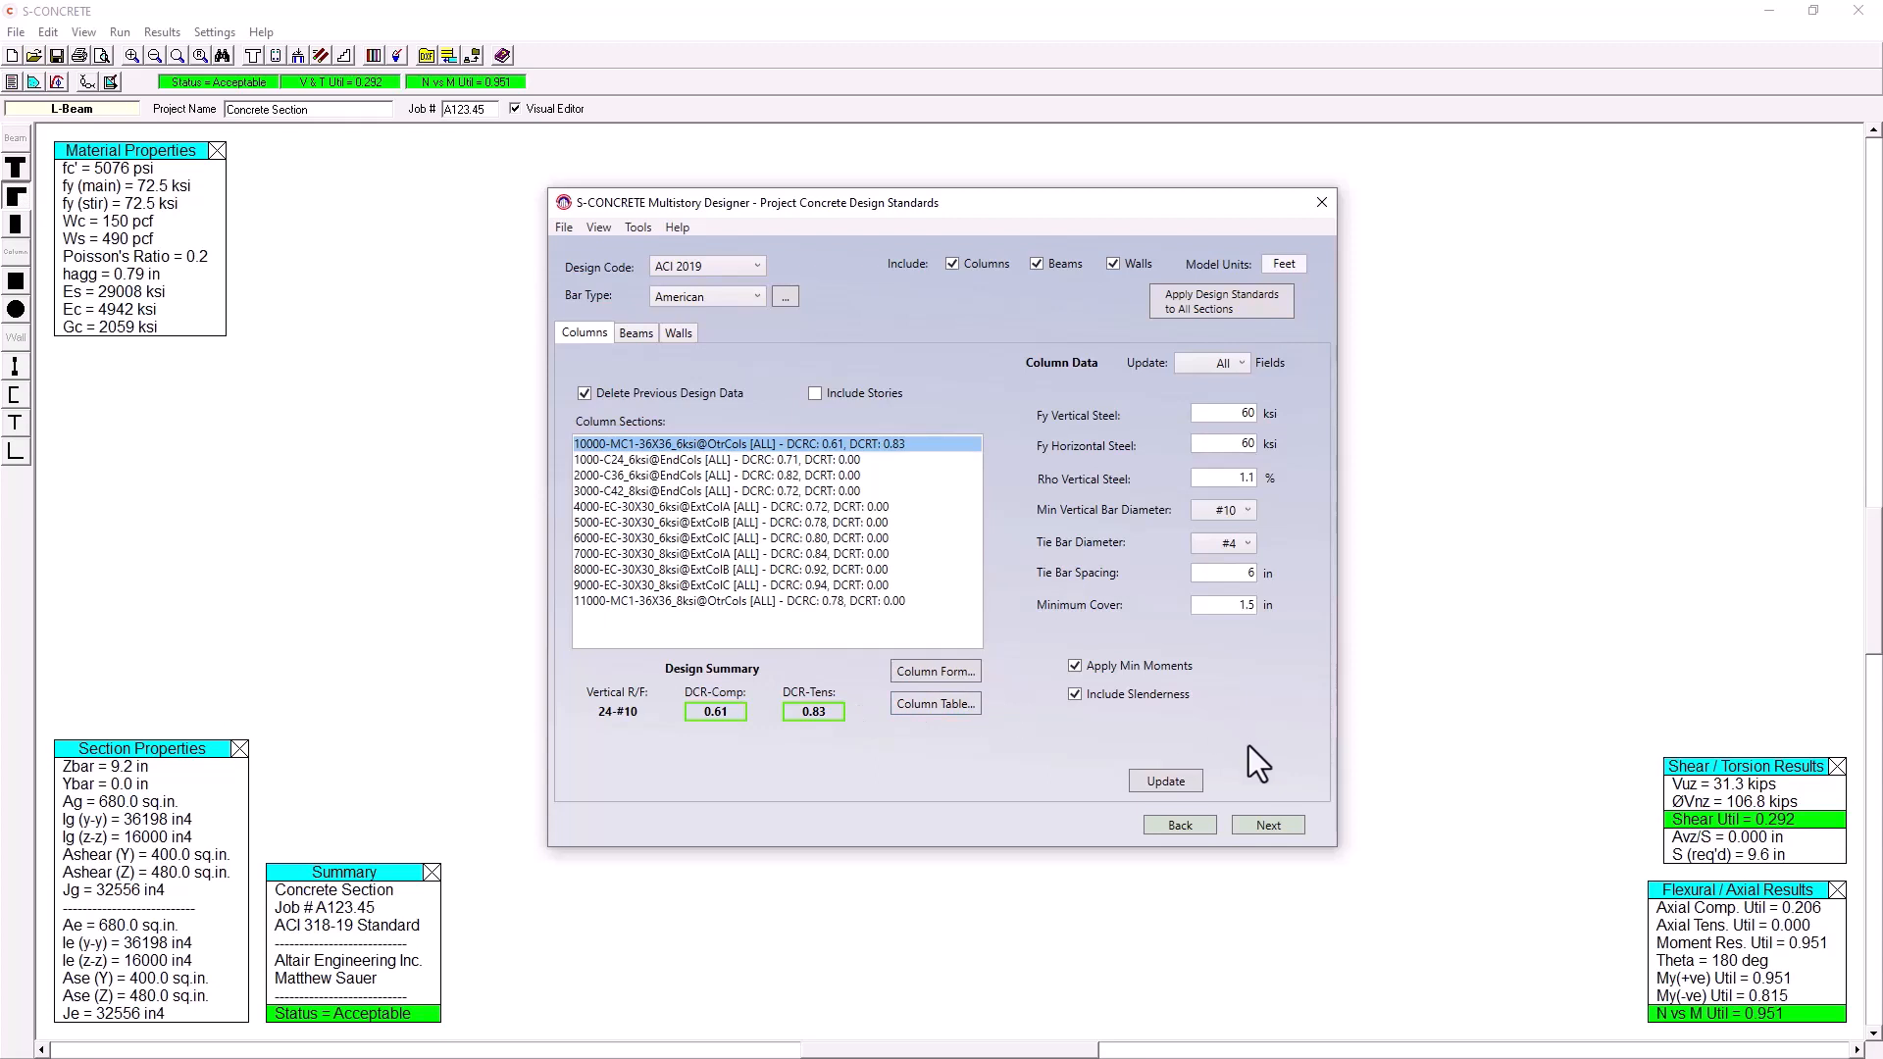
Proceed to the SCO File Creator, create the S-CONCRETE files for columns, beams and walls, and run the S-CONCRETE batch in Code Check Only mode
left_click(1268, 825)
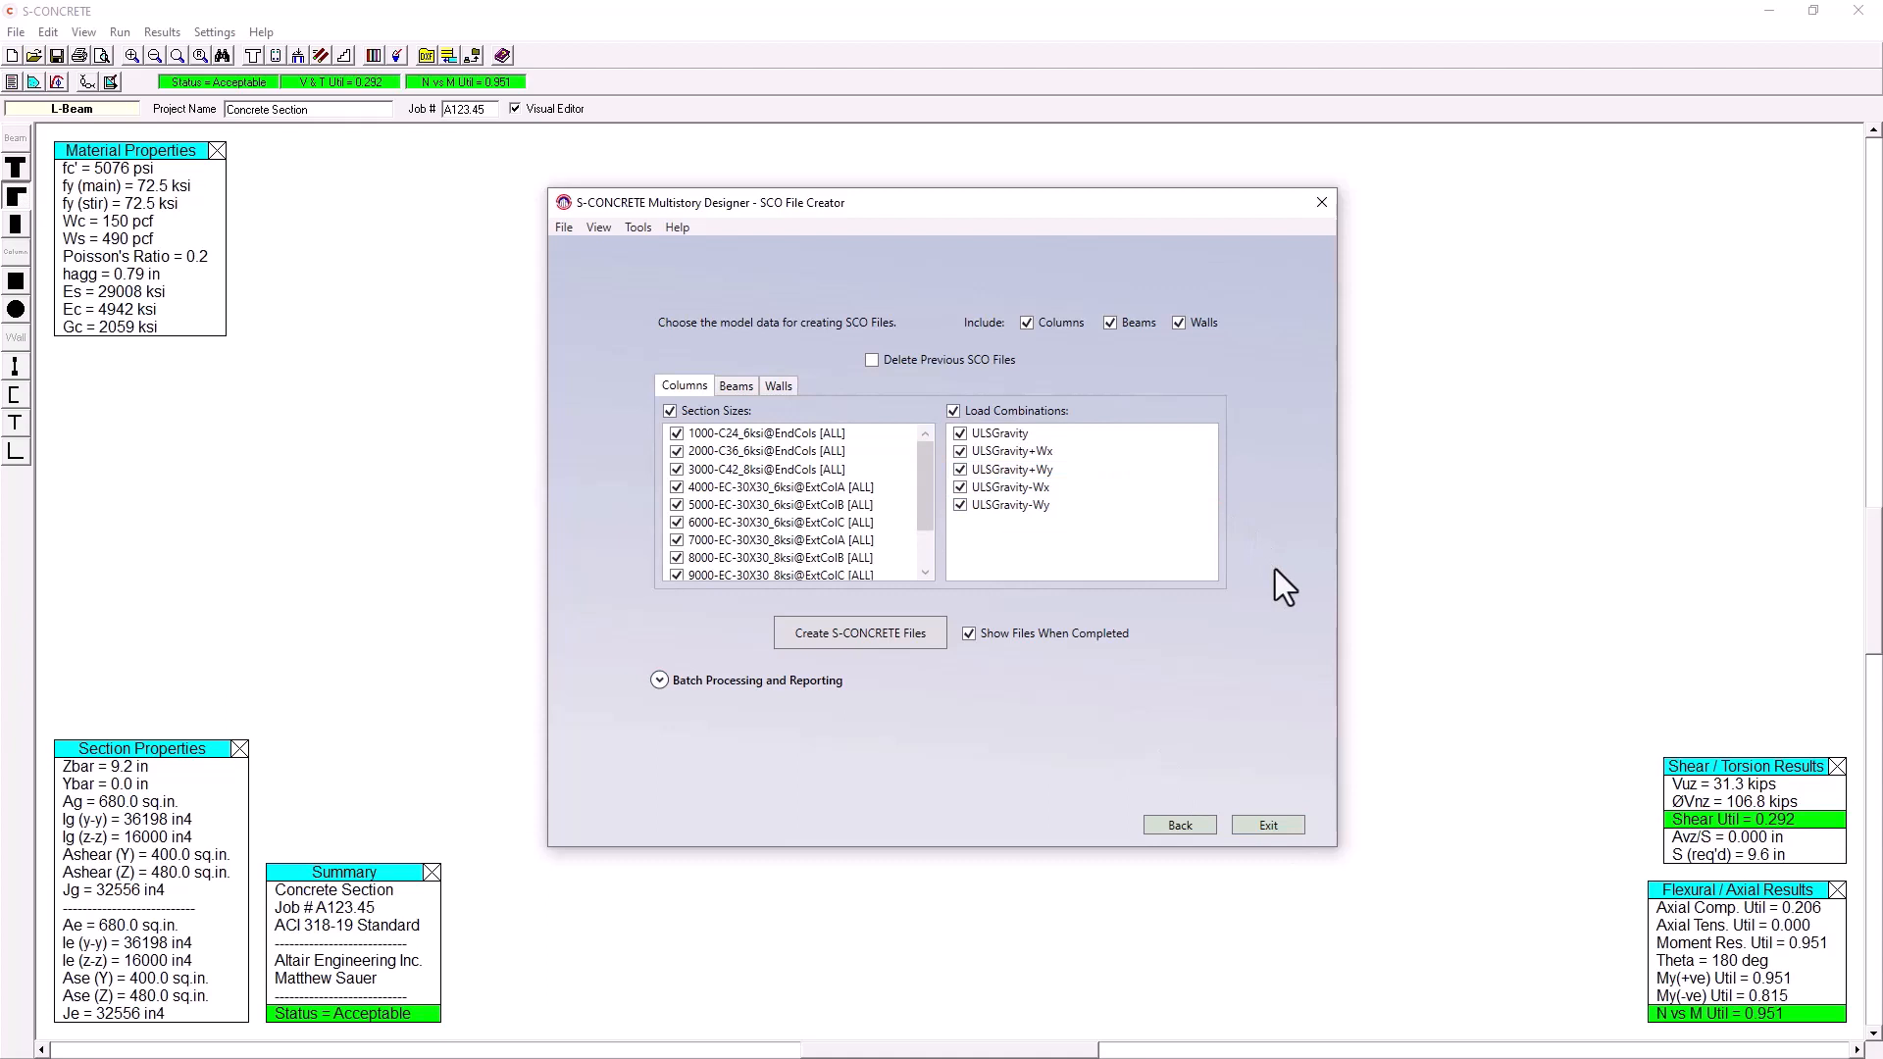
left_click(904, 633)
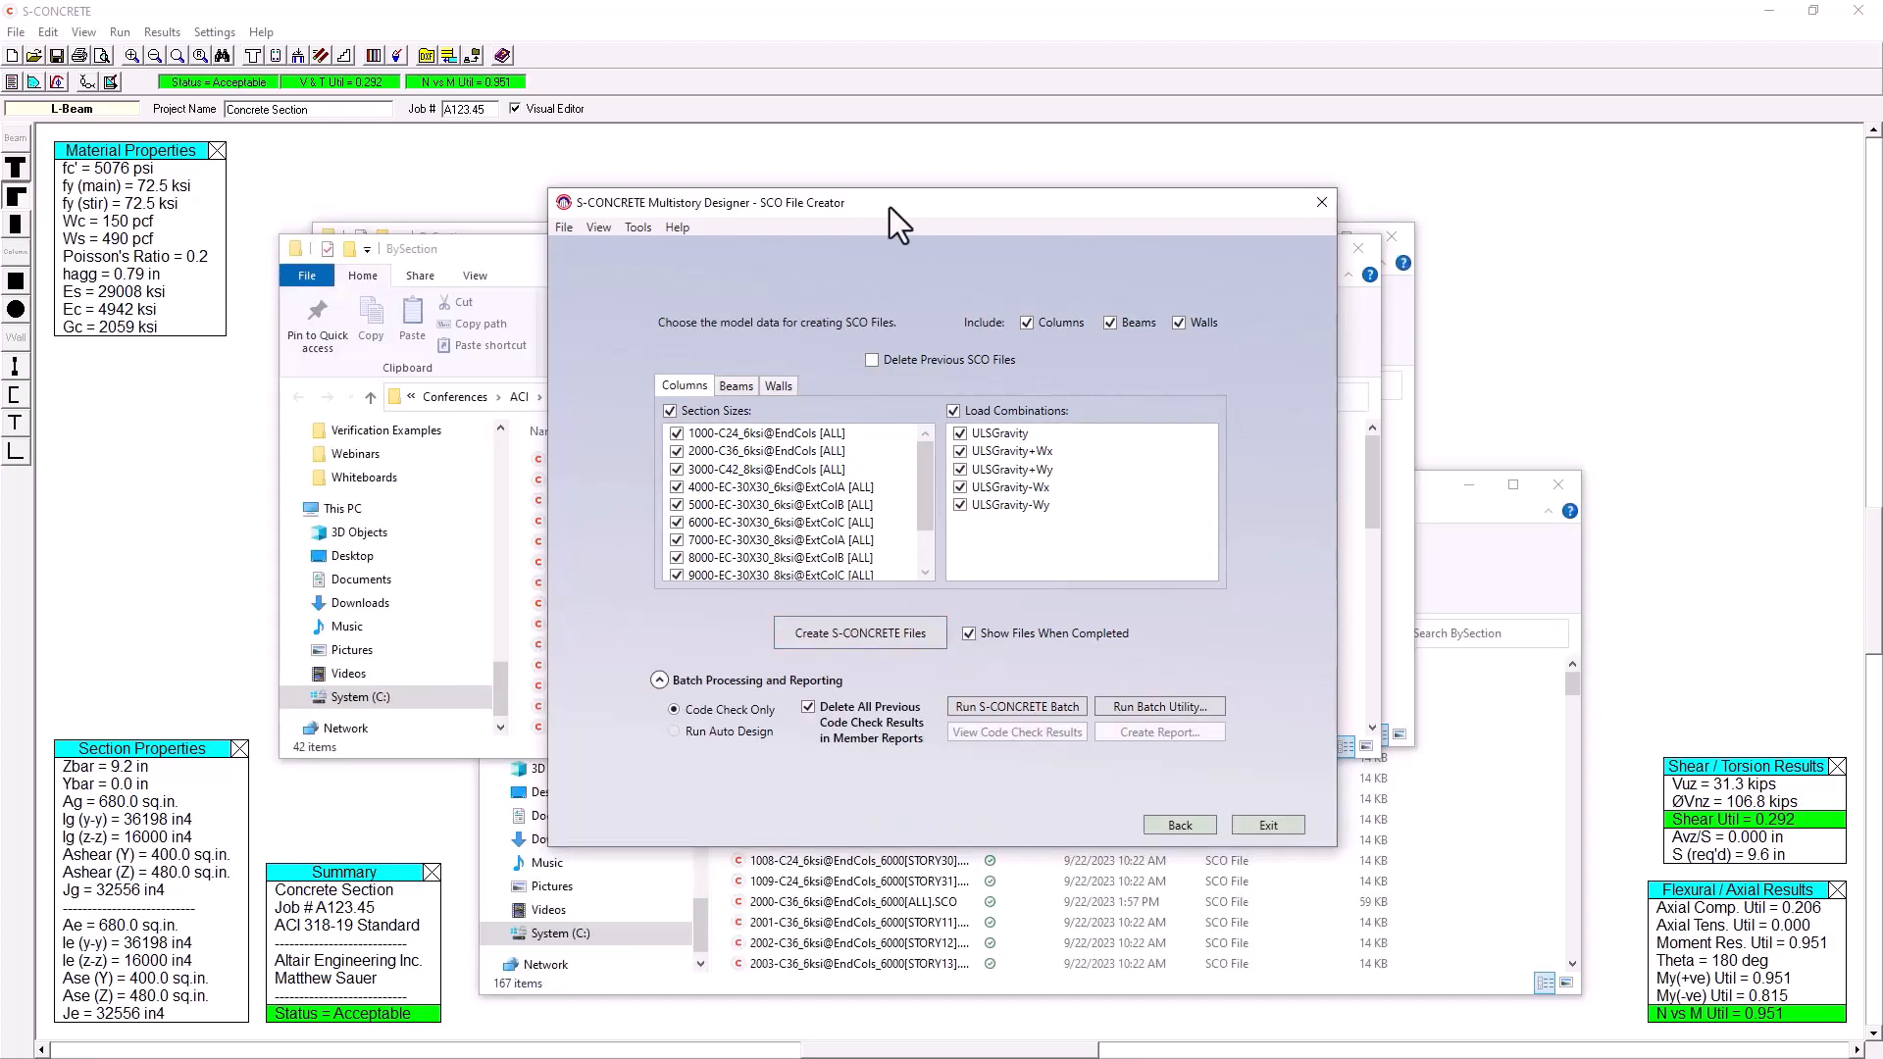
left_click(1022, 708)
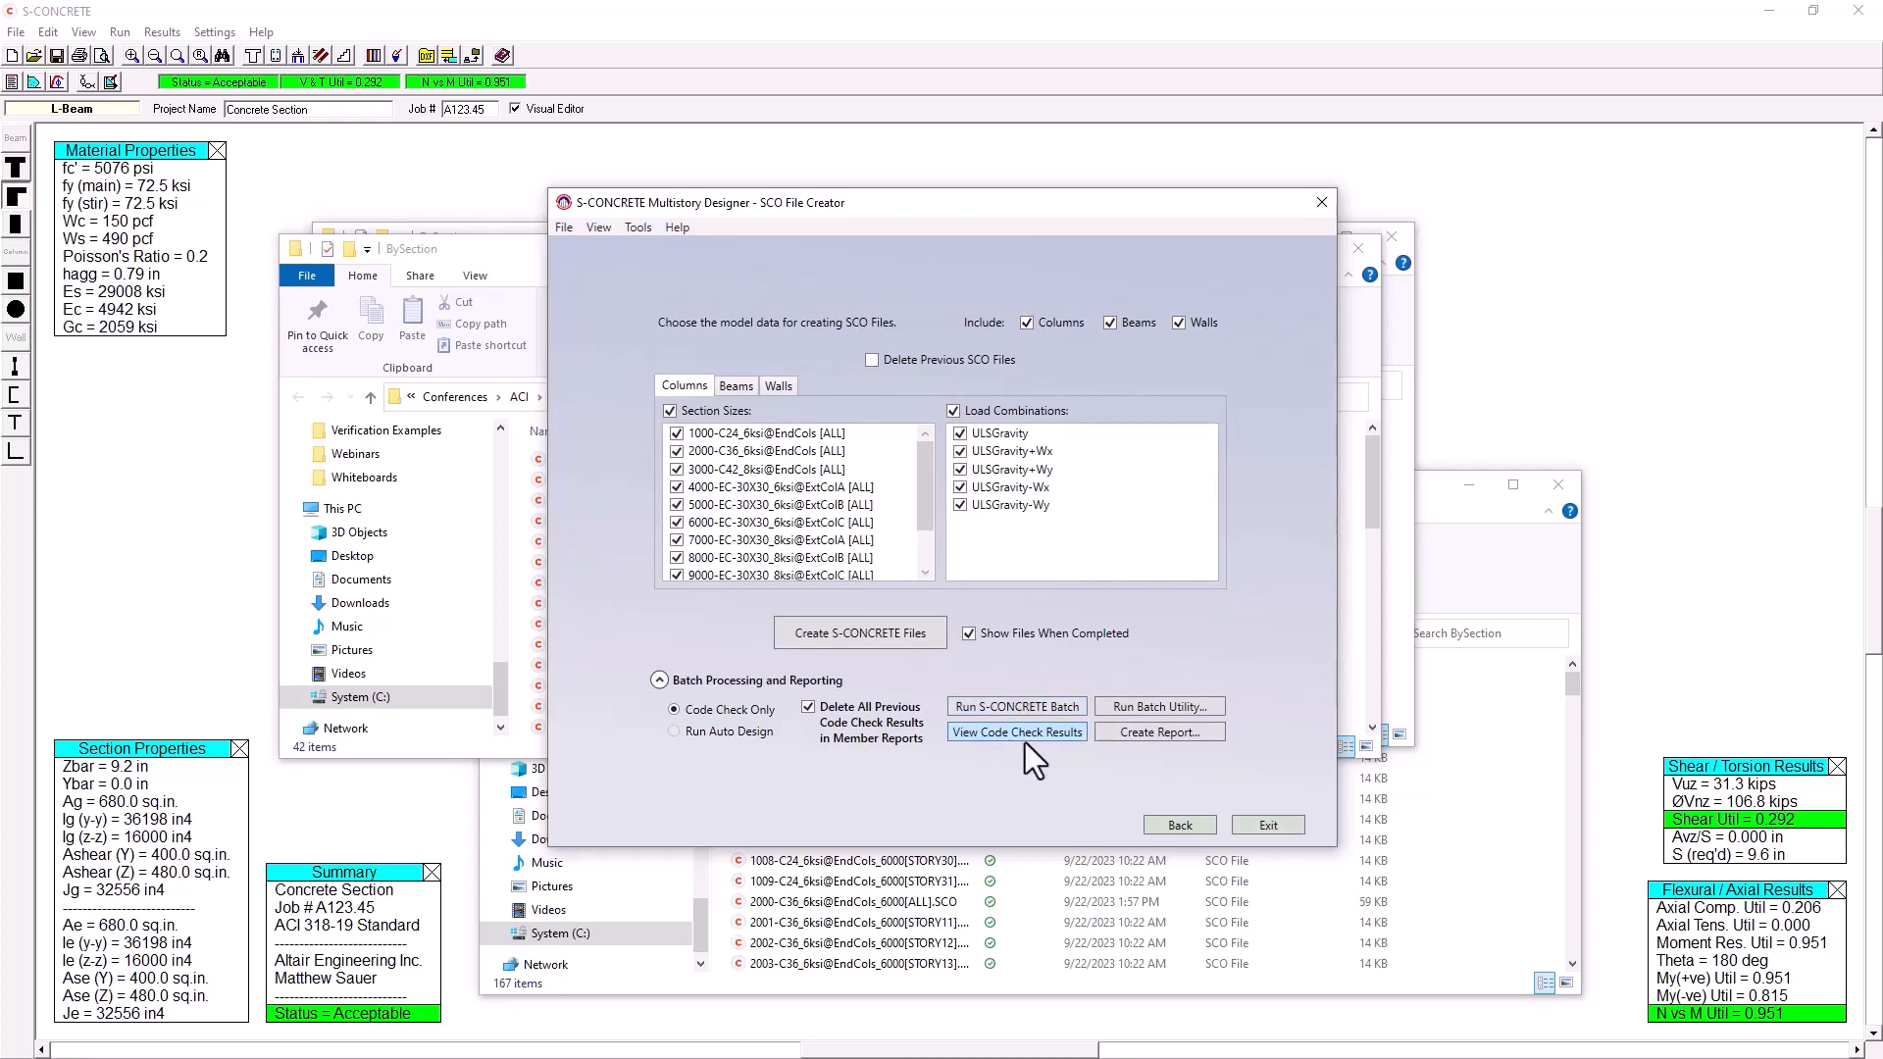
View the code check results, examine the wall report's columns through to the warning messages, and close all result viewers
left_click(1027, 733)
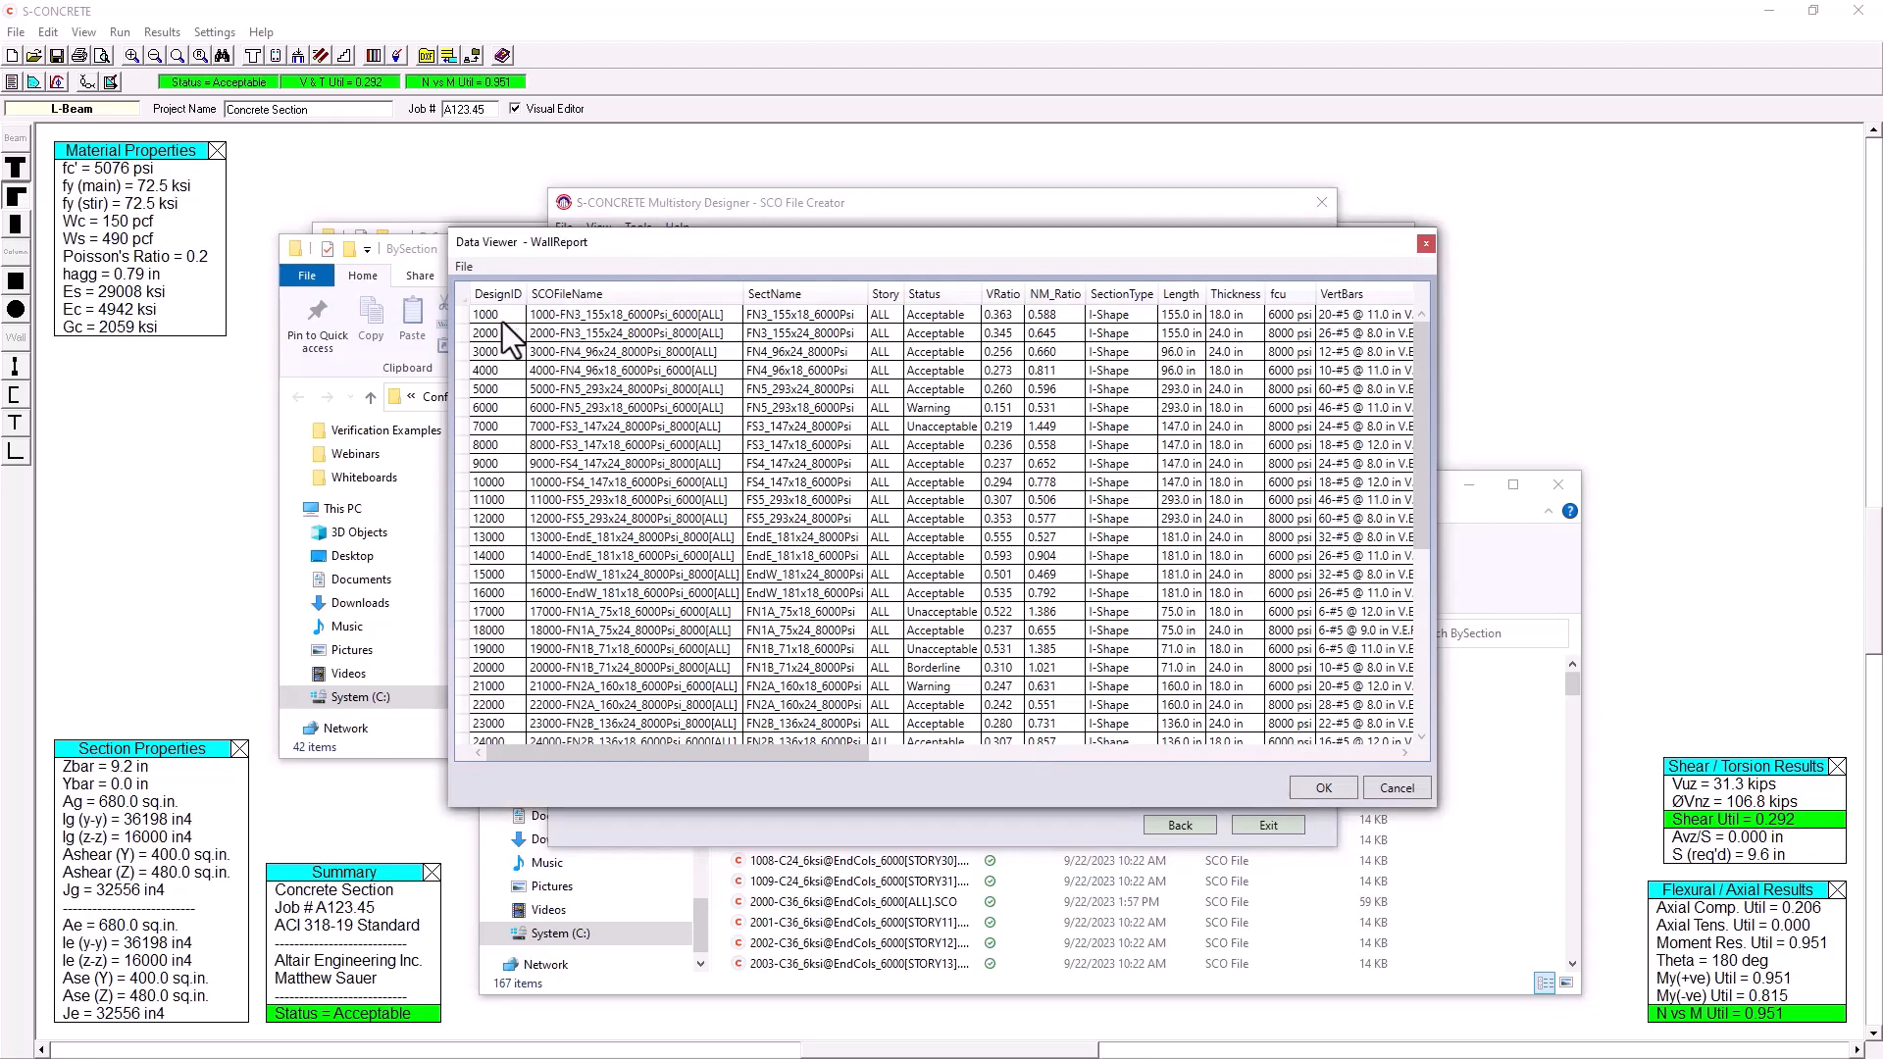
mouse_move(596, 251)
left_mouse_down()
mouse_move(598, 311)
mouse_move(599, 268)
left_mouse_up()
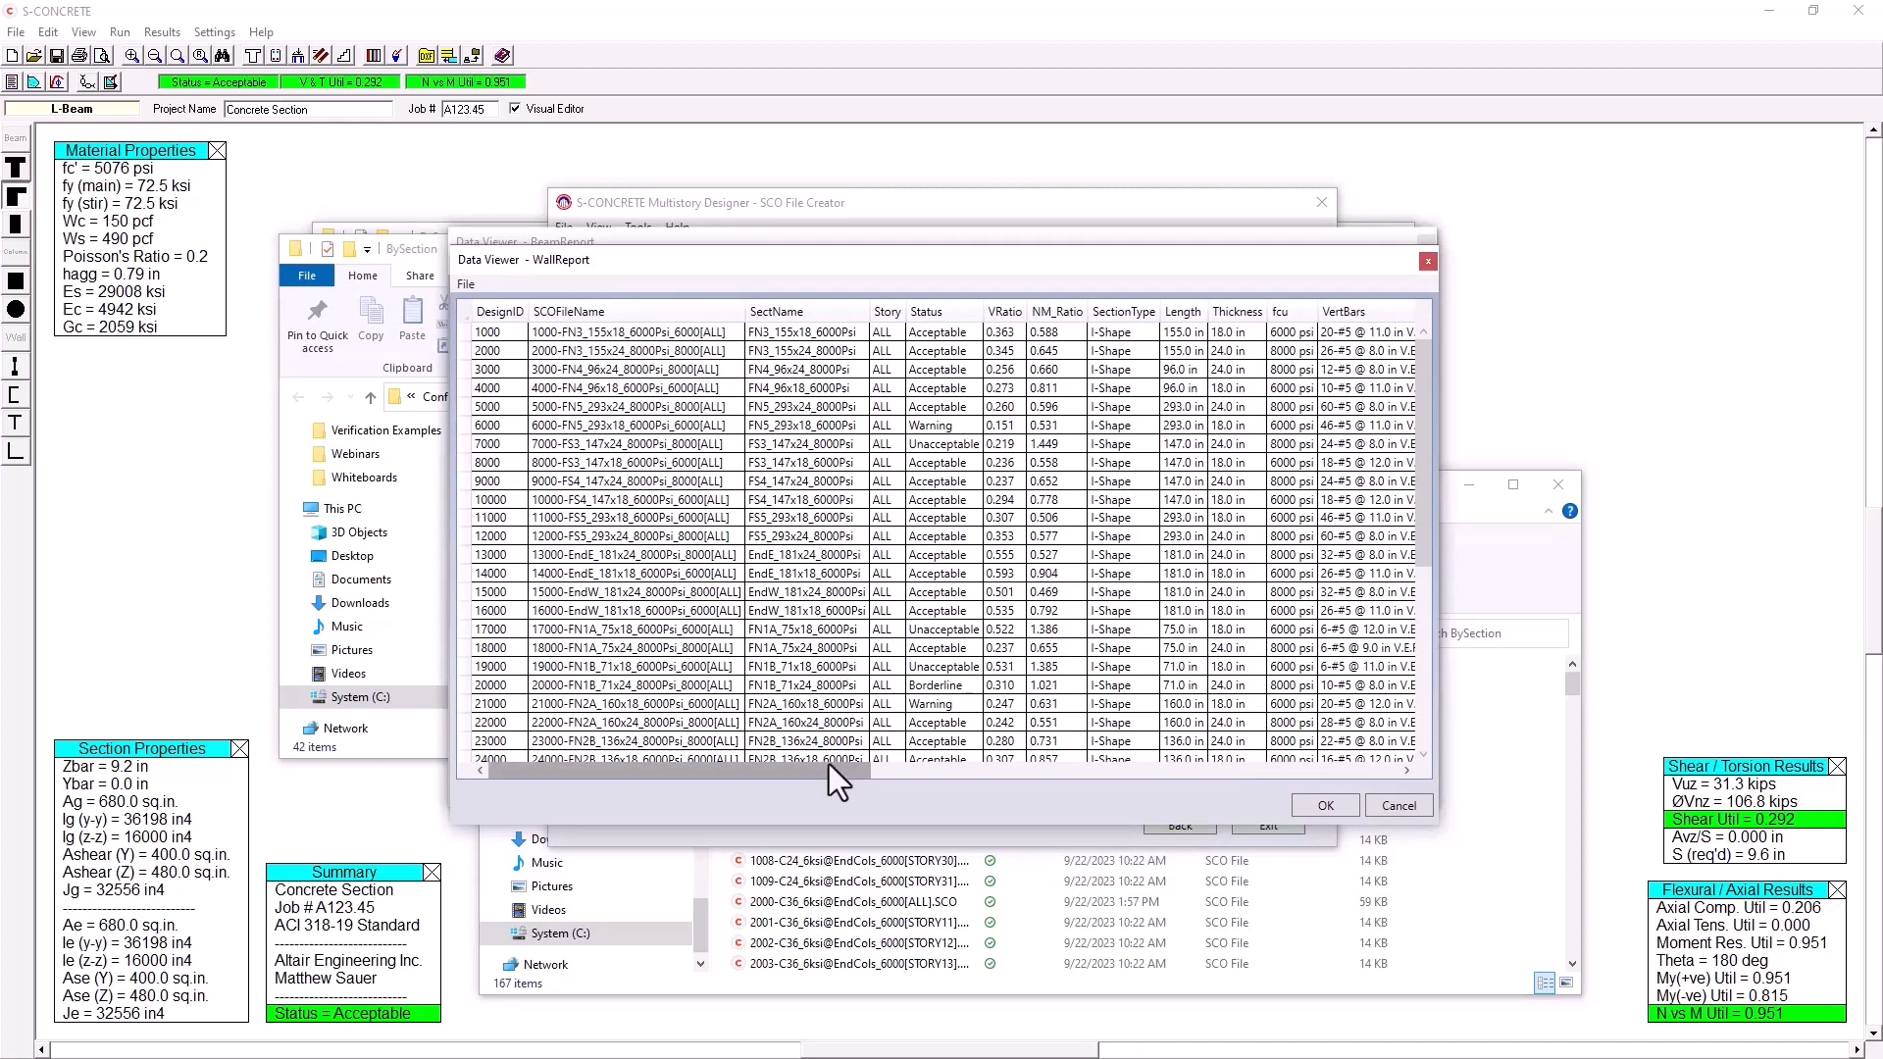
left_click_drag(827, 770, 950, 753)
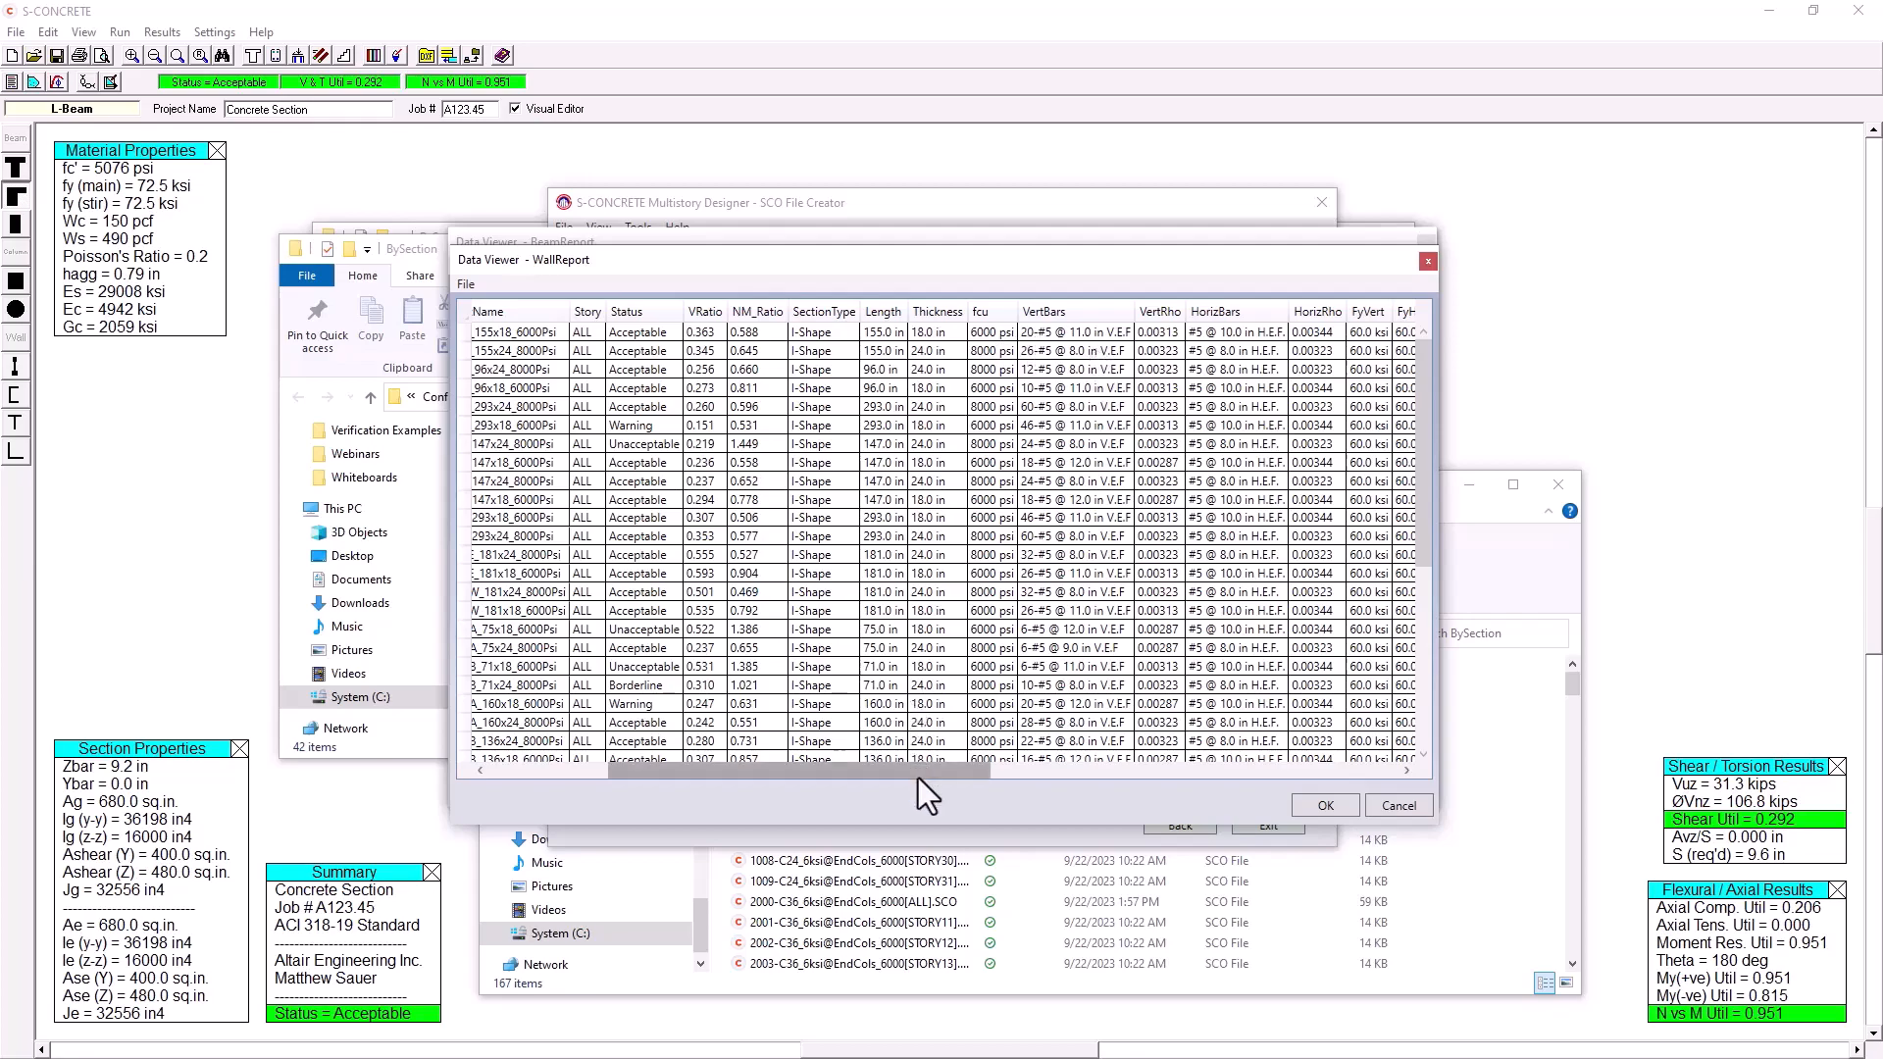
left_click_drag(917, 778, 1324, 769)
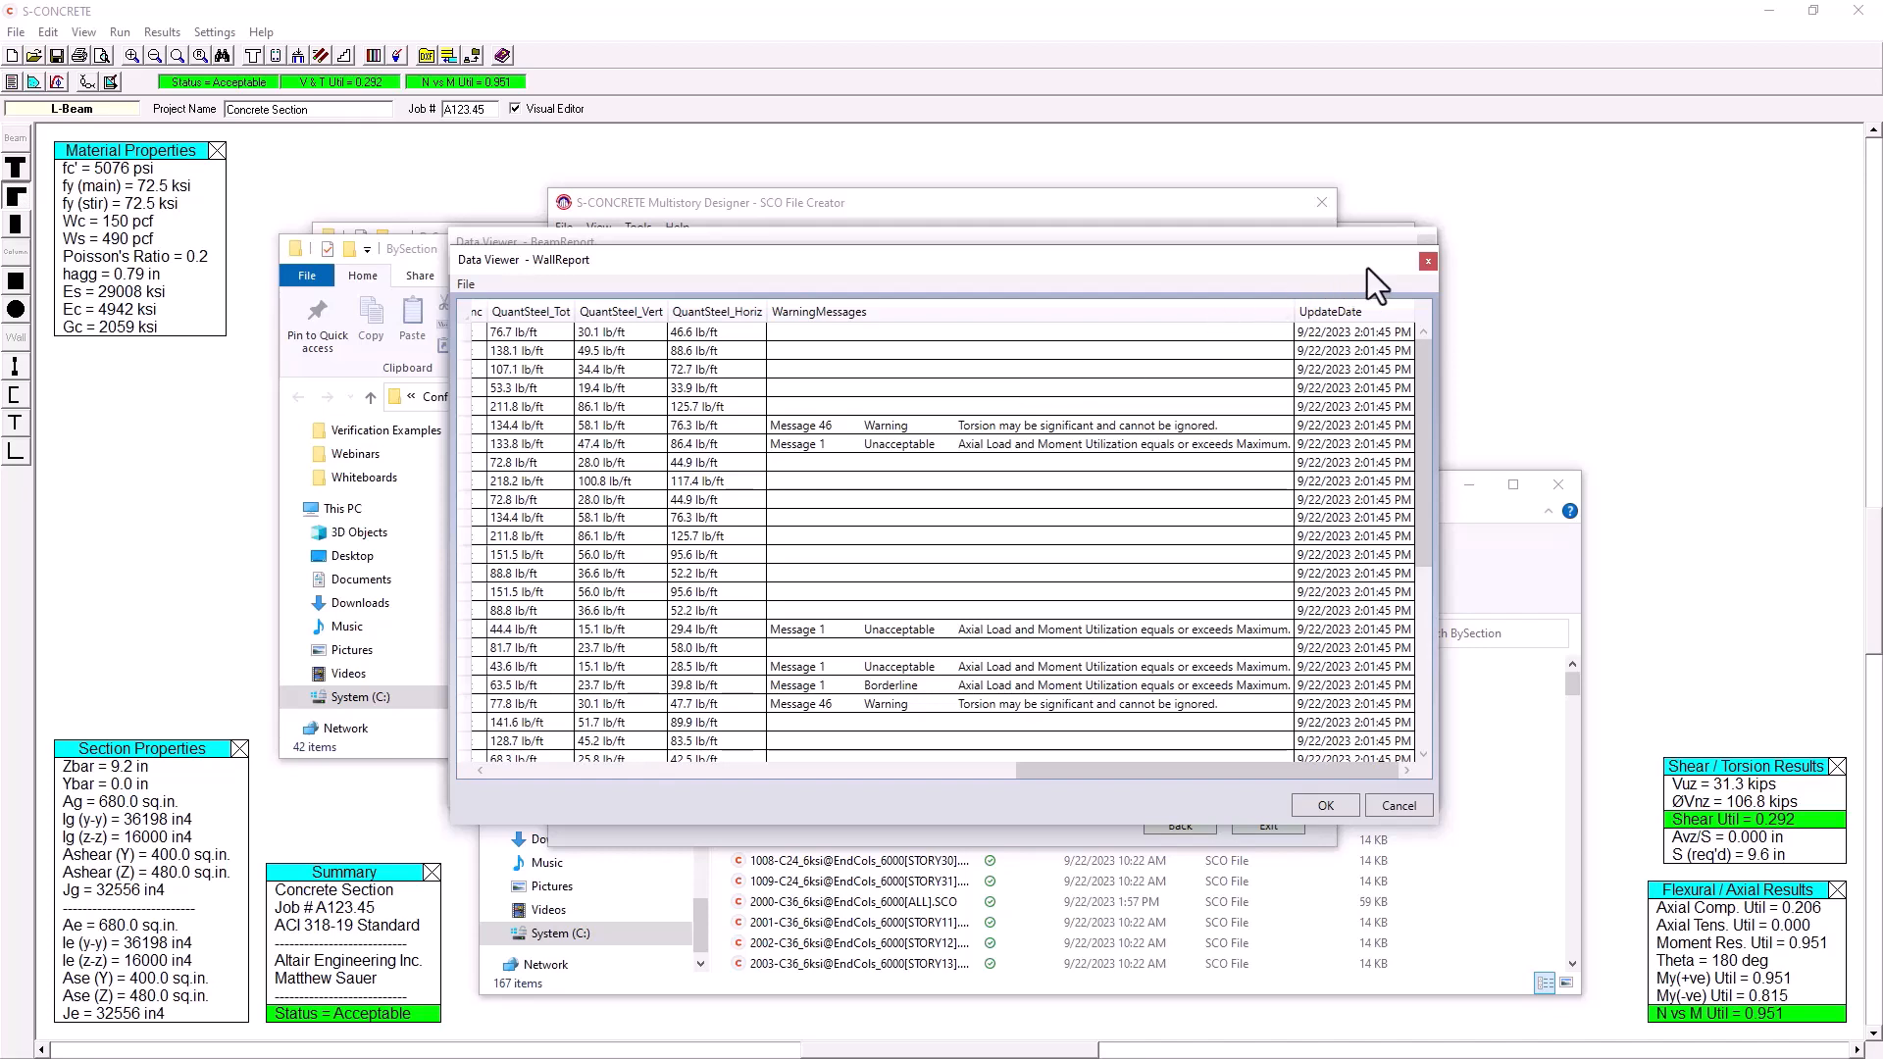
left_click(1428, 262)
left_click(1427, 246)
left_click(1427, 246)
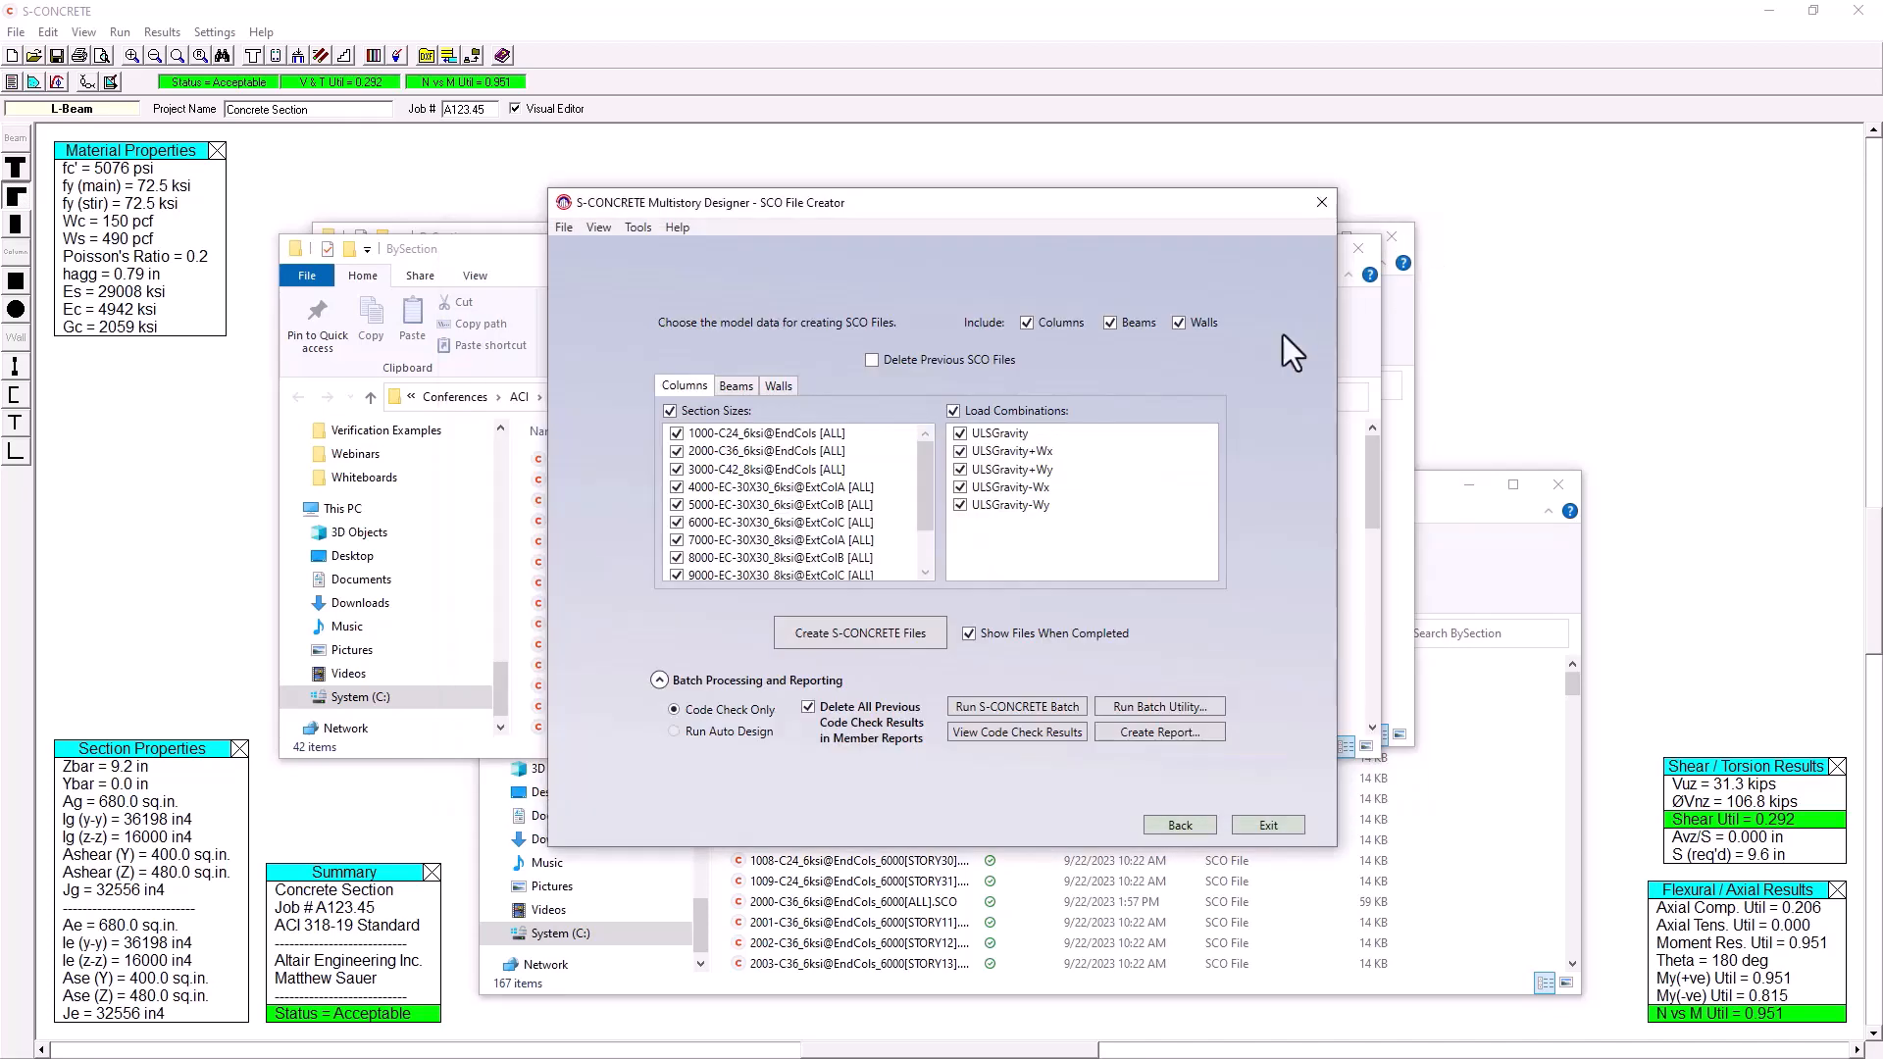
Start creating a member report and set its report type to HTML (Schedule)
left_click(1198, 736)
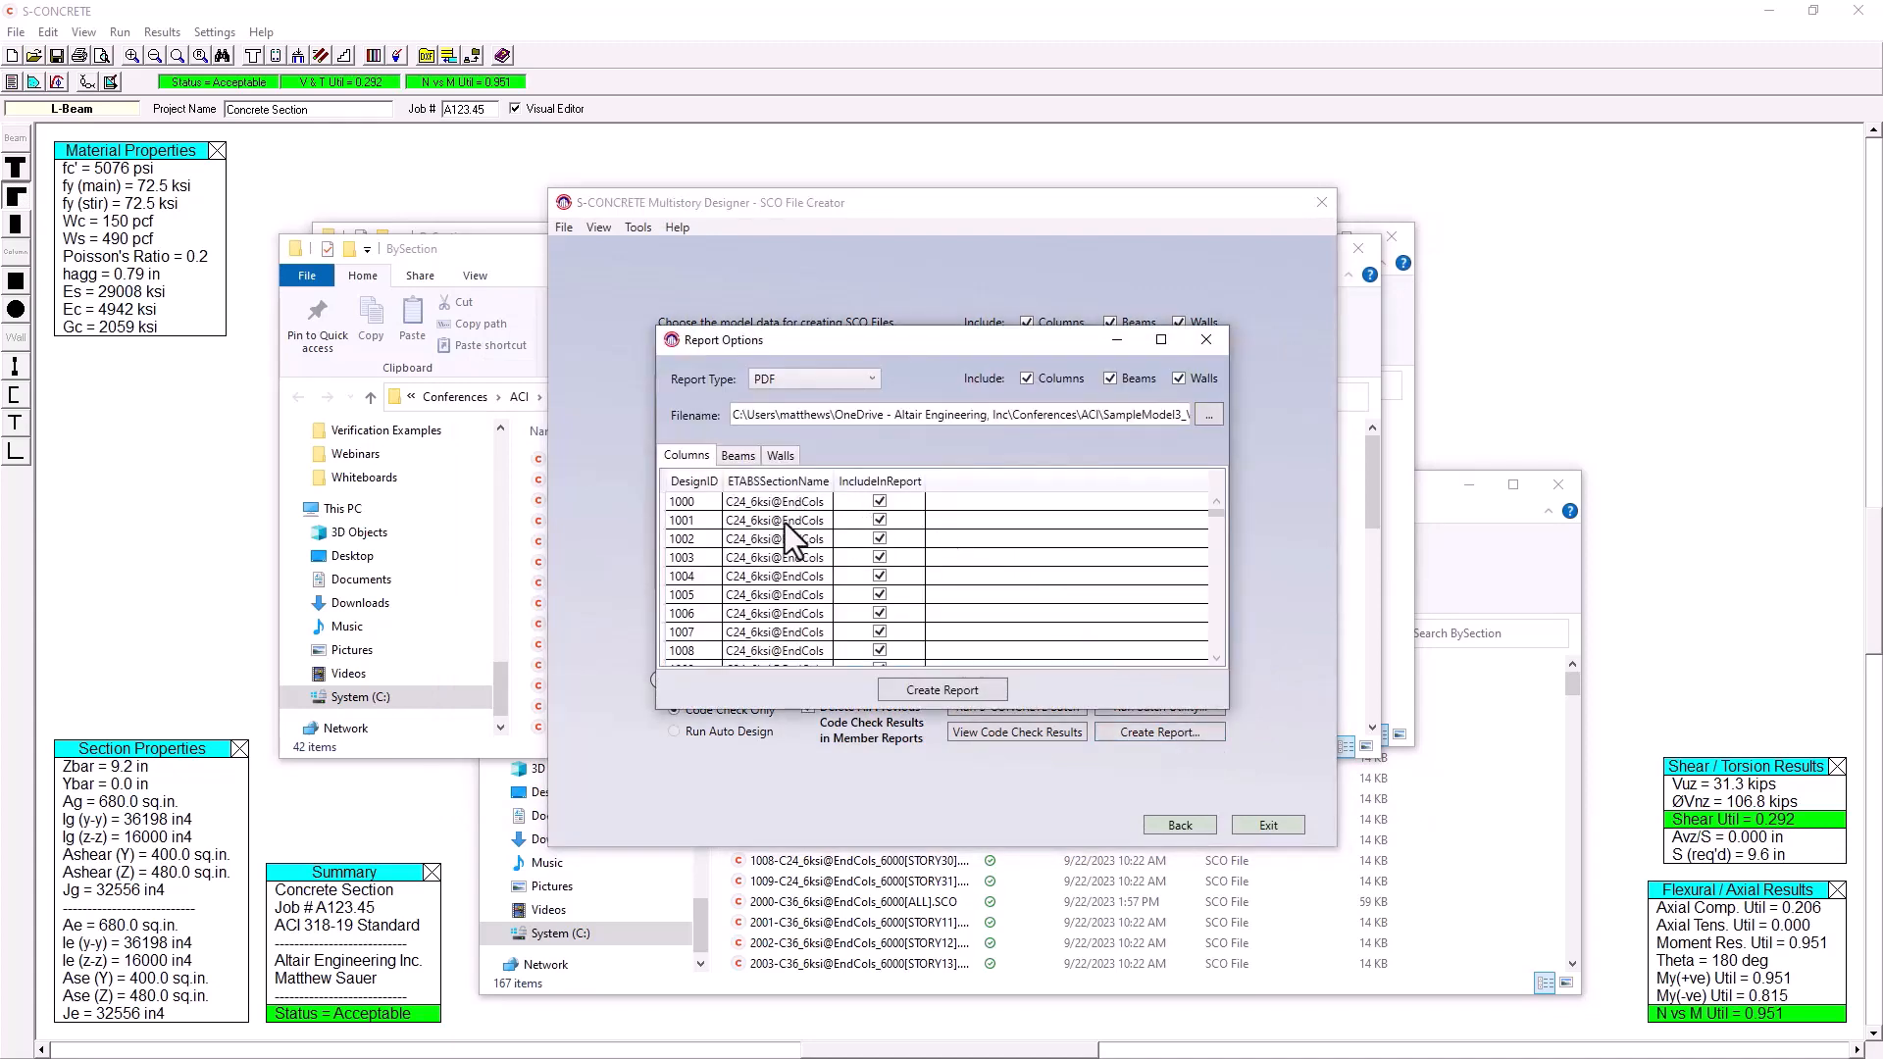
left_click(847, 383)
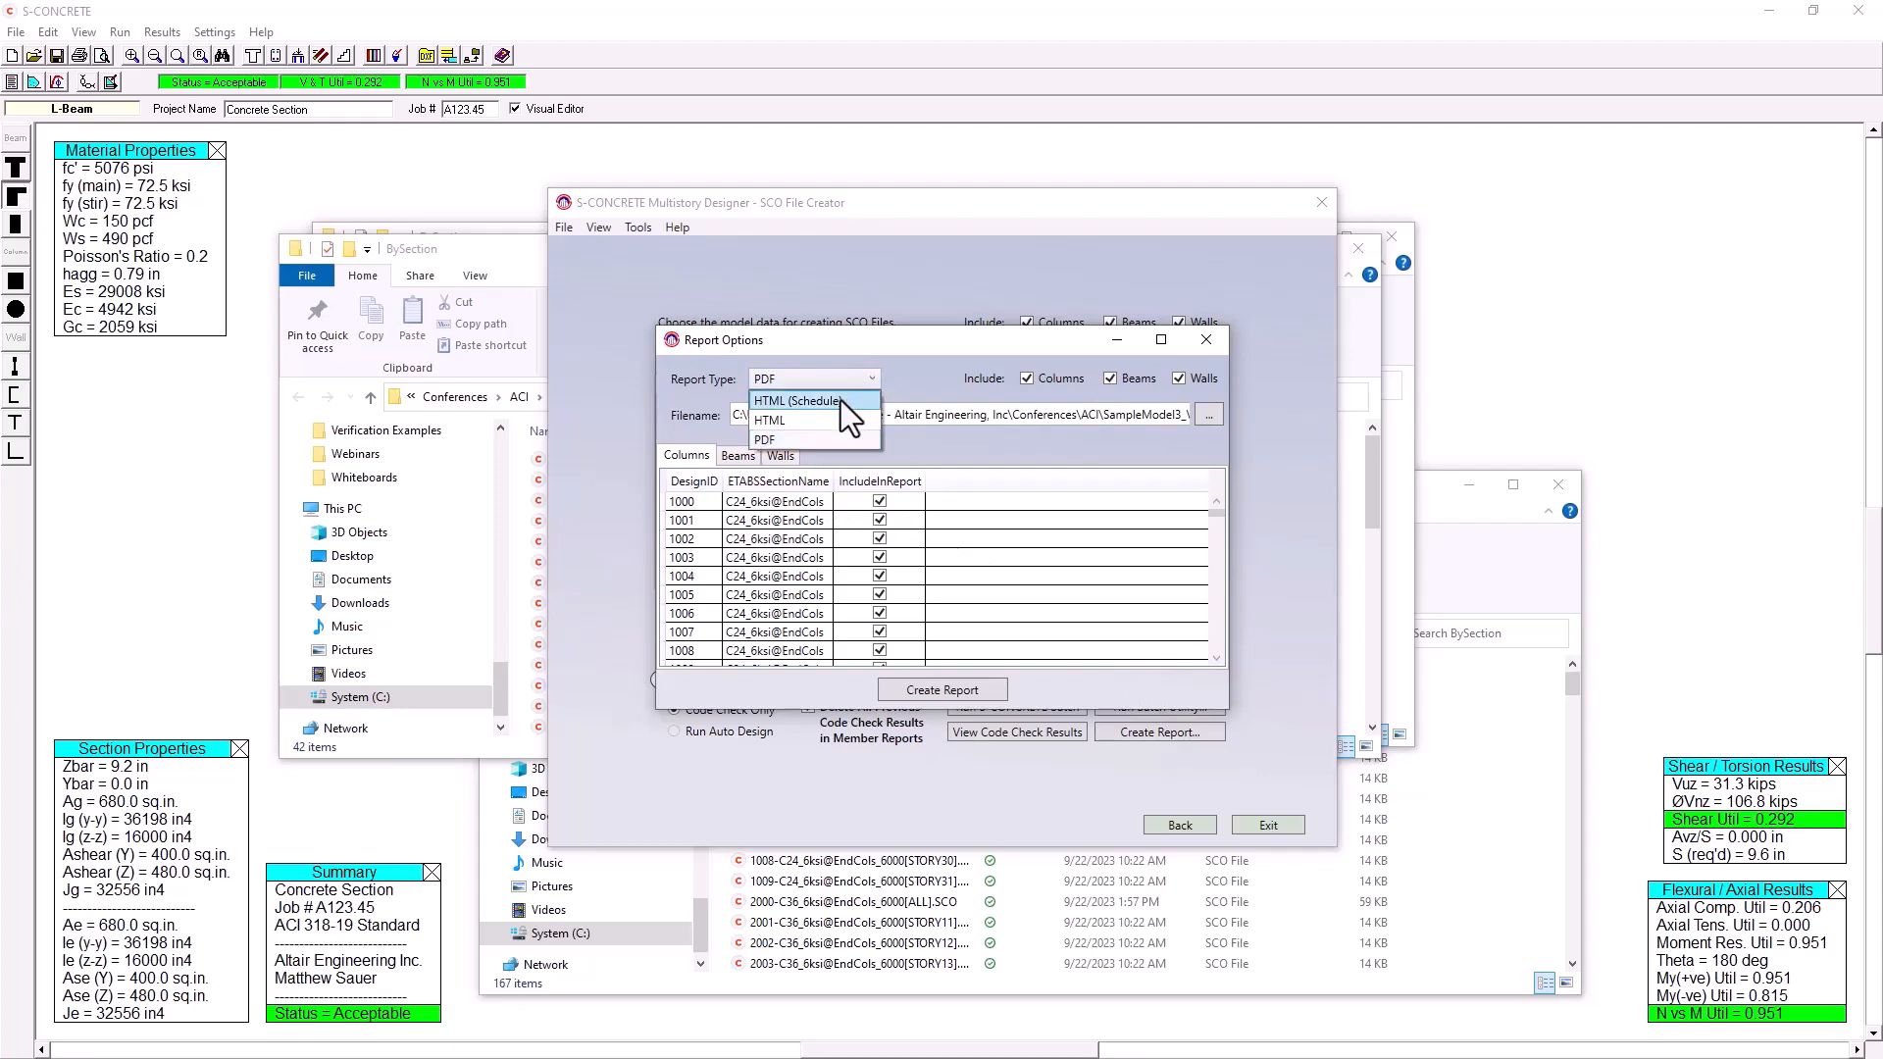
left_click(839, 400)
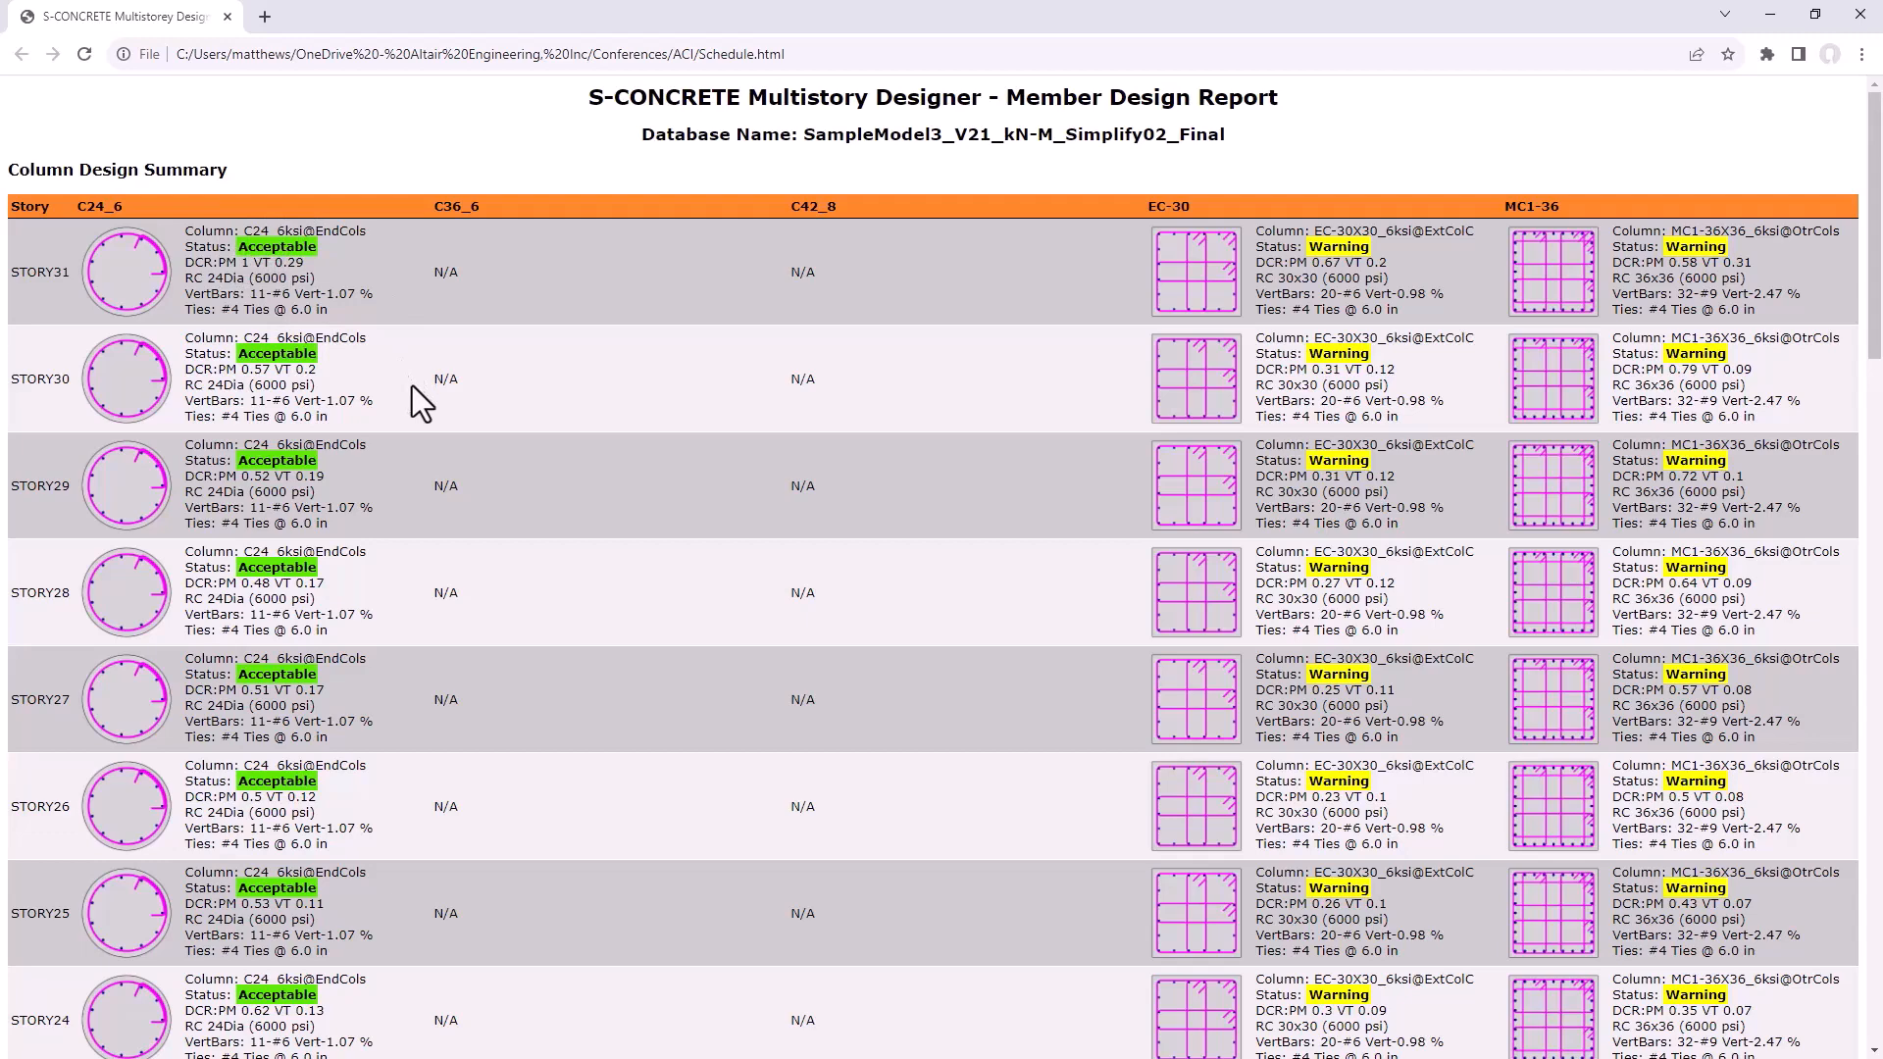
Examine the column design summary for all stories in the Schedule.html member design report in the browser
middle_click(327, 356)
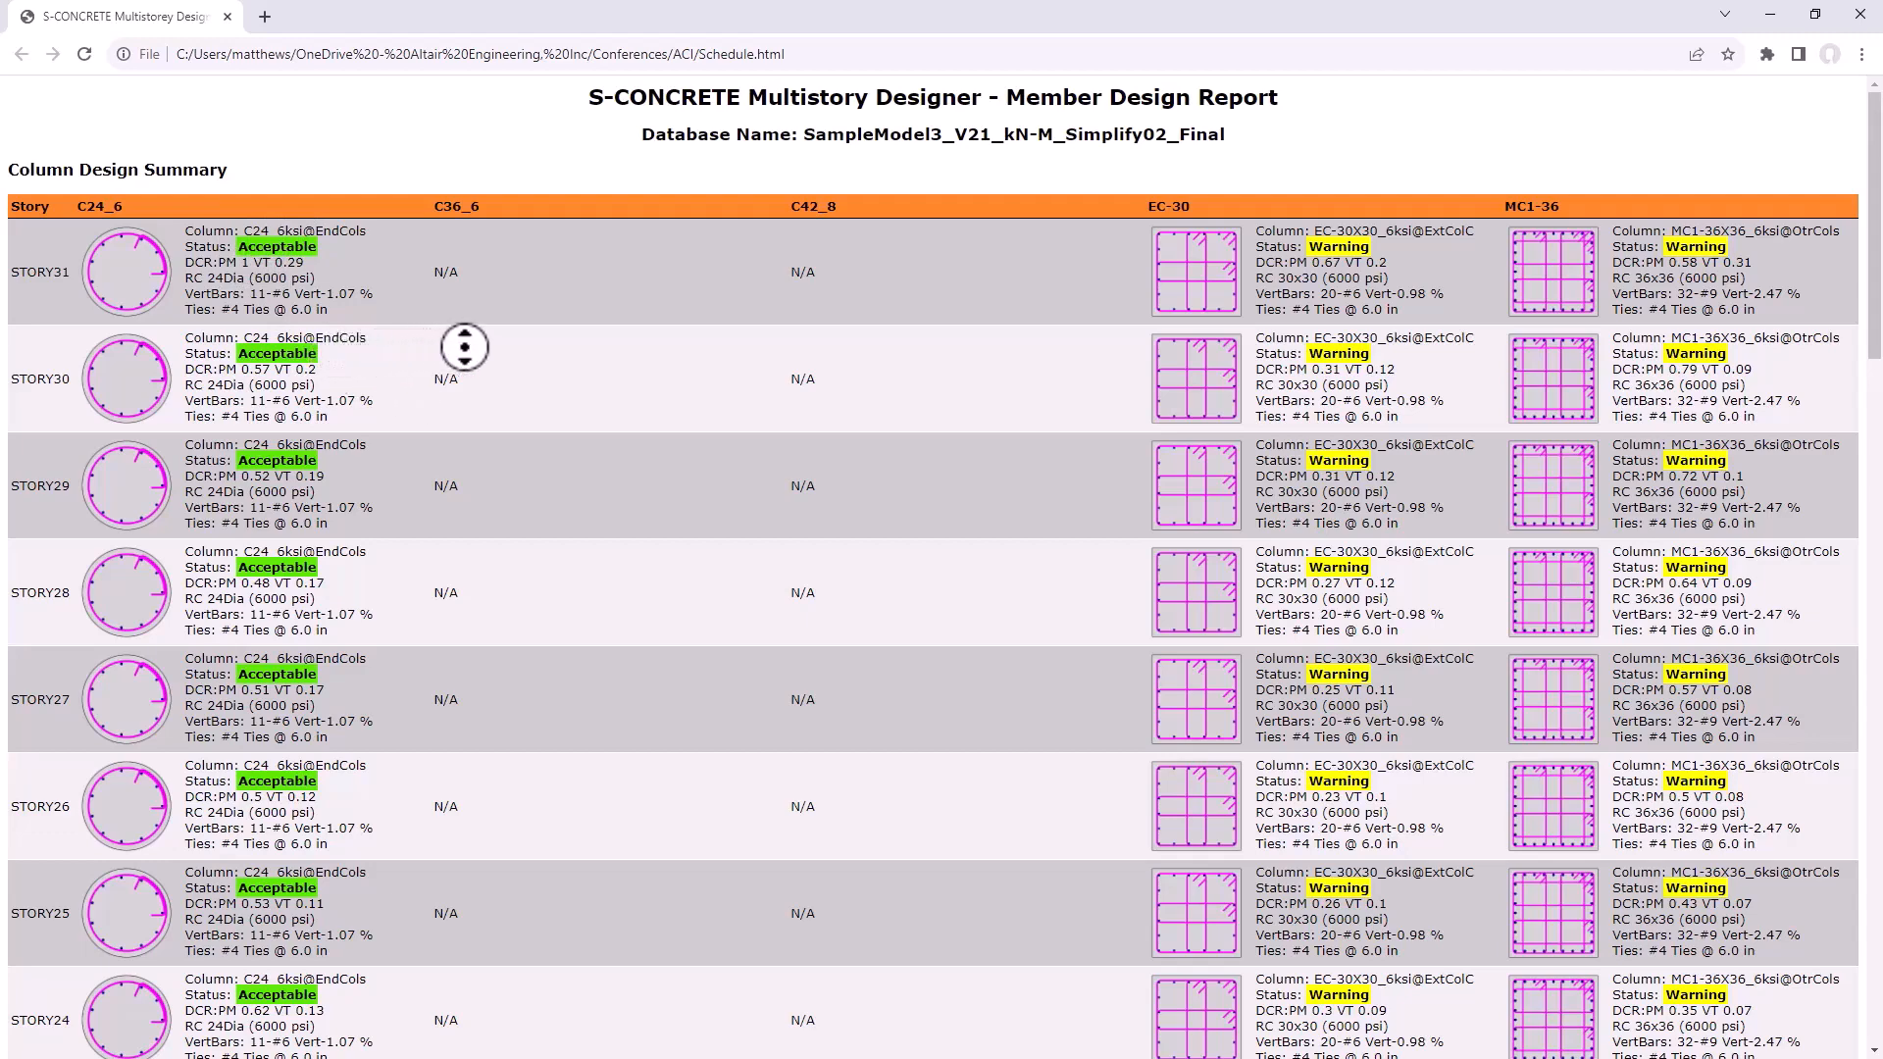
scroll(492, 343, "down", 2)
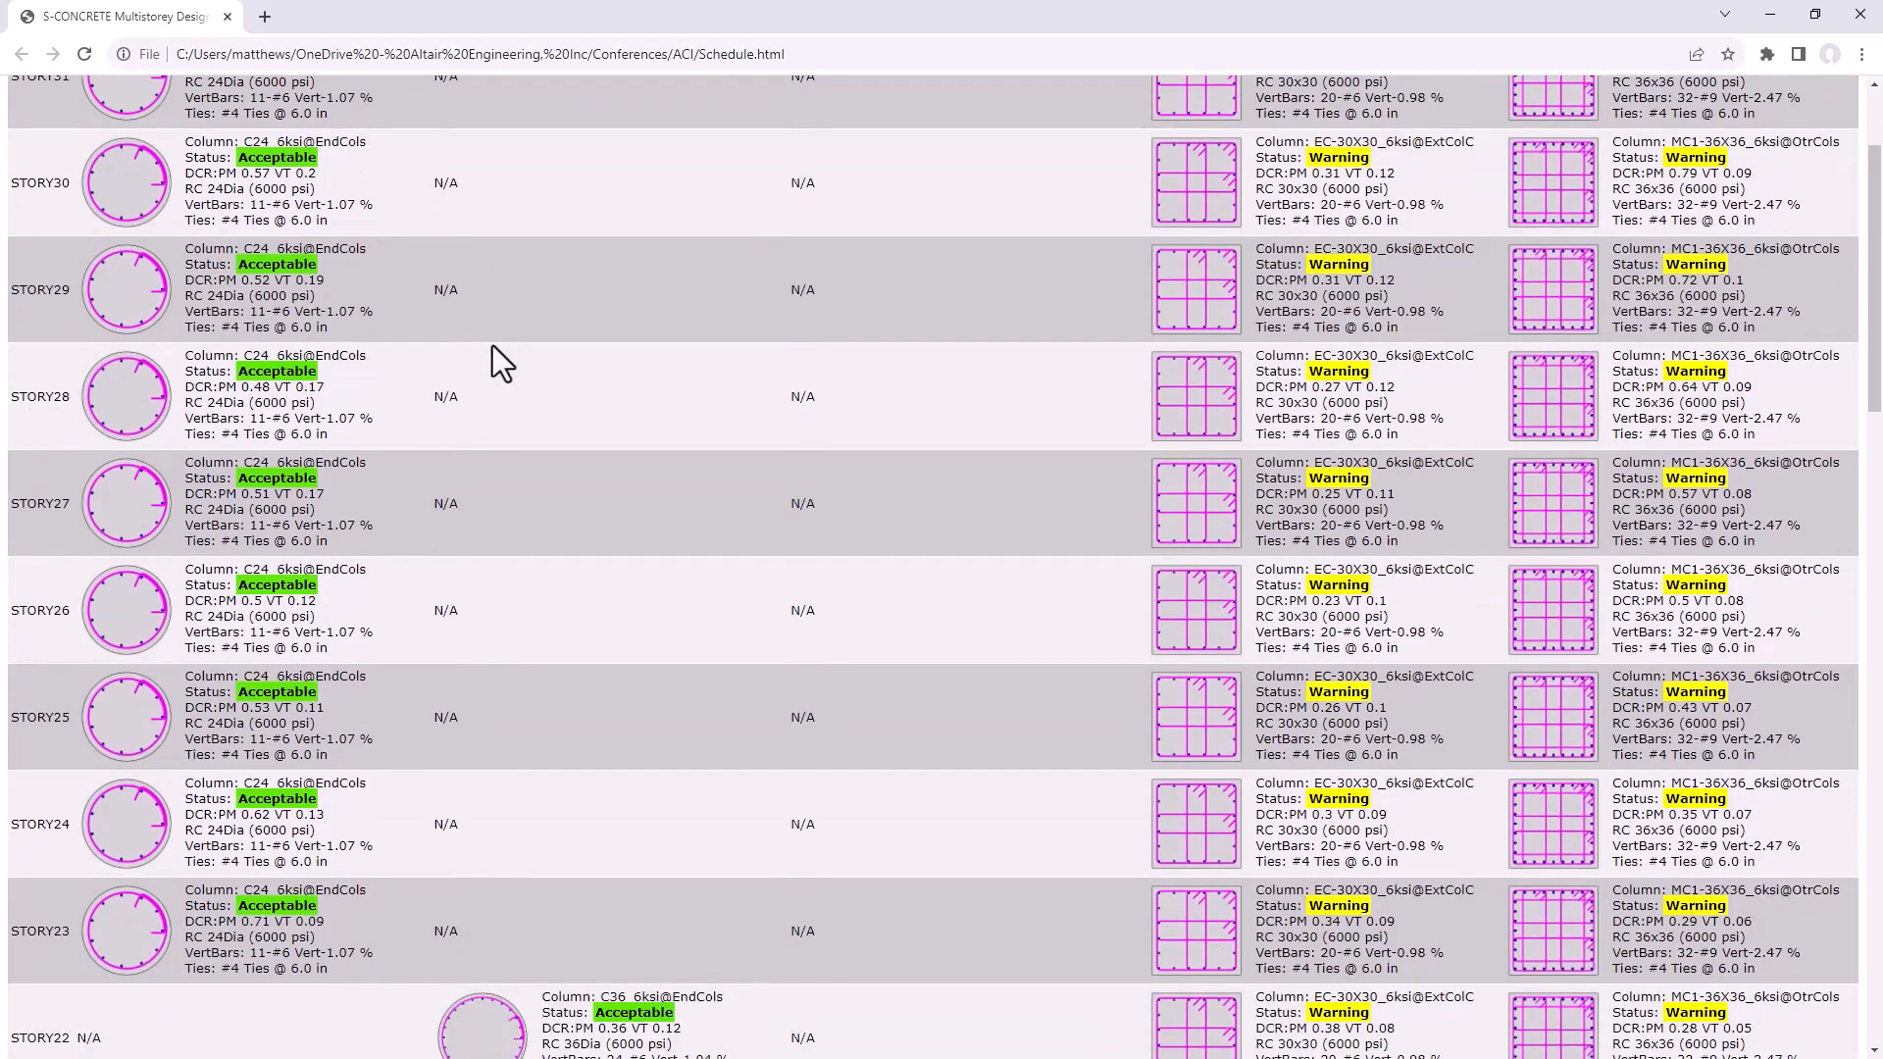
scroll(492, 345, "down", 9)
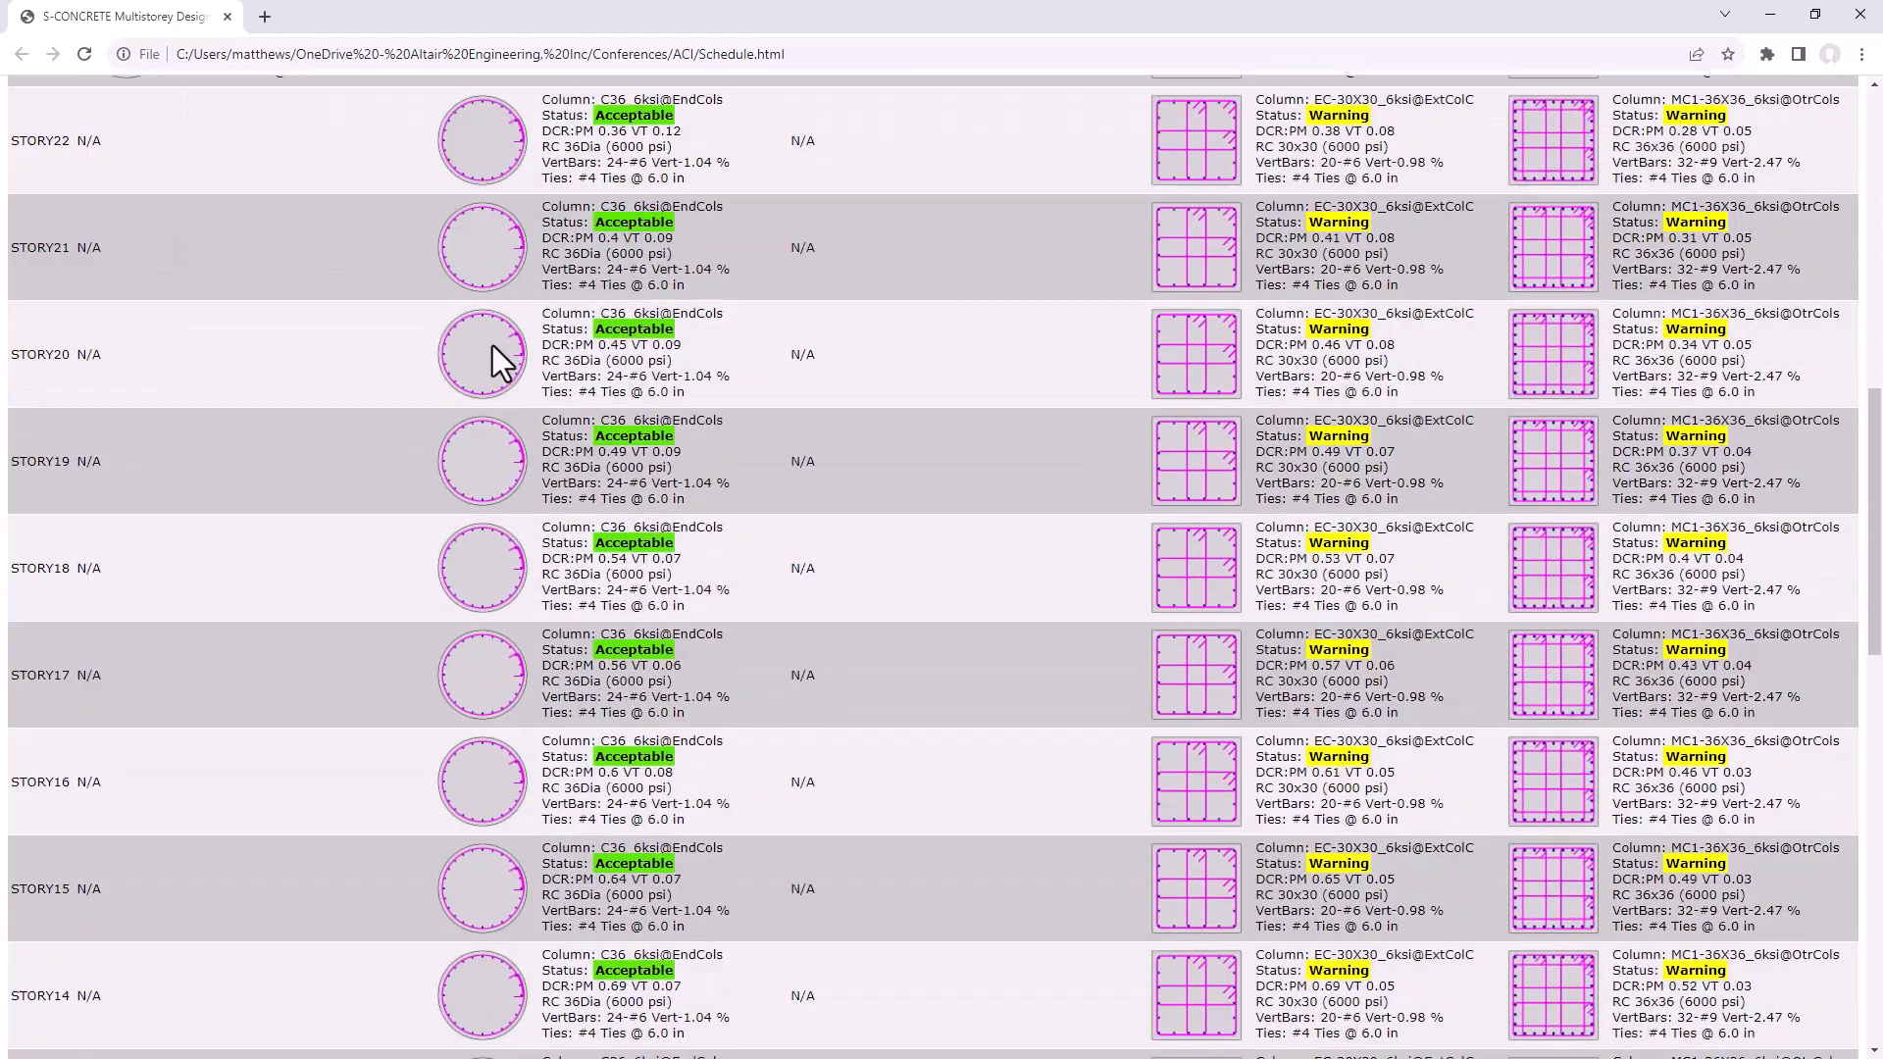
scroll(493, 345, "down", 8)
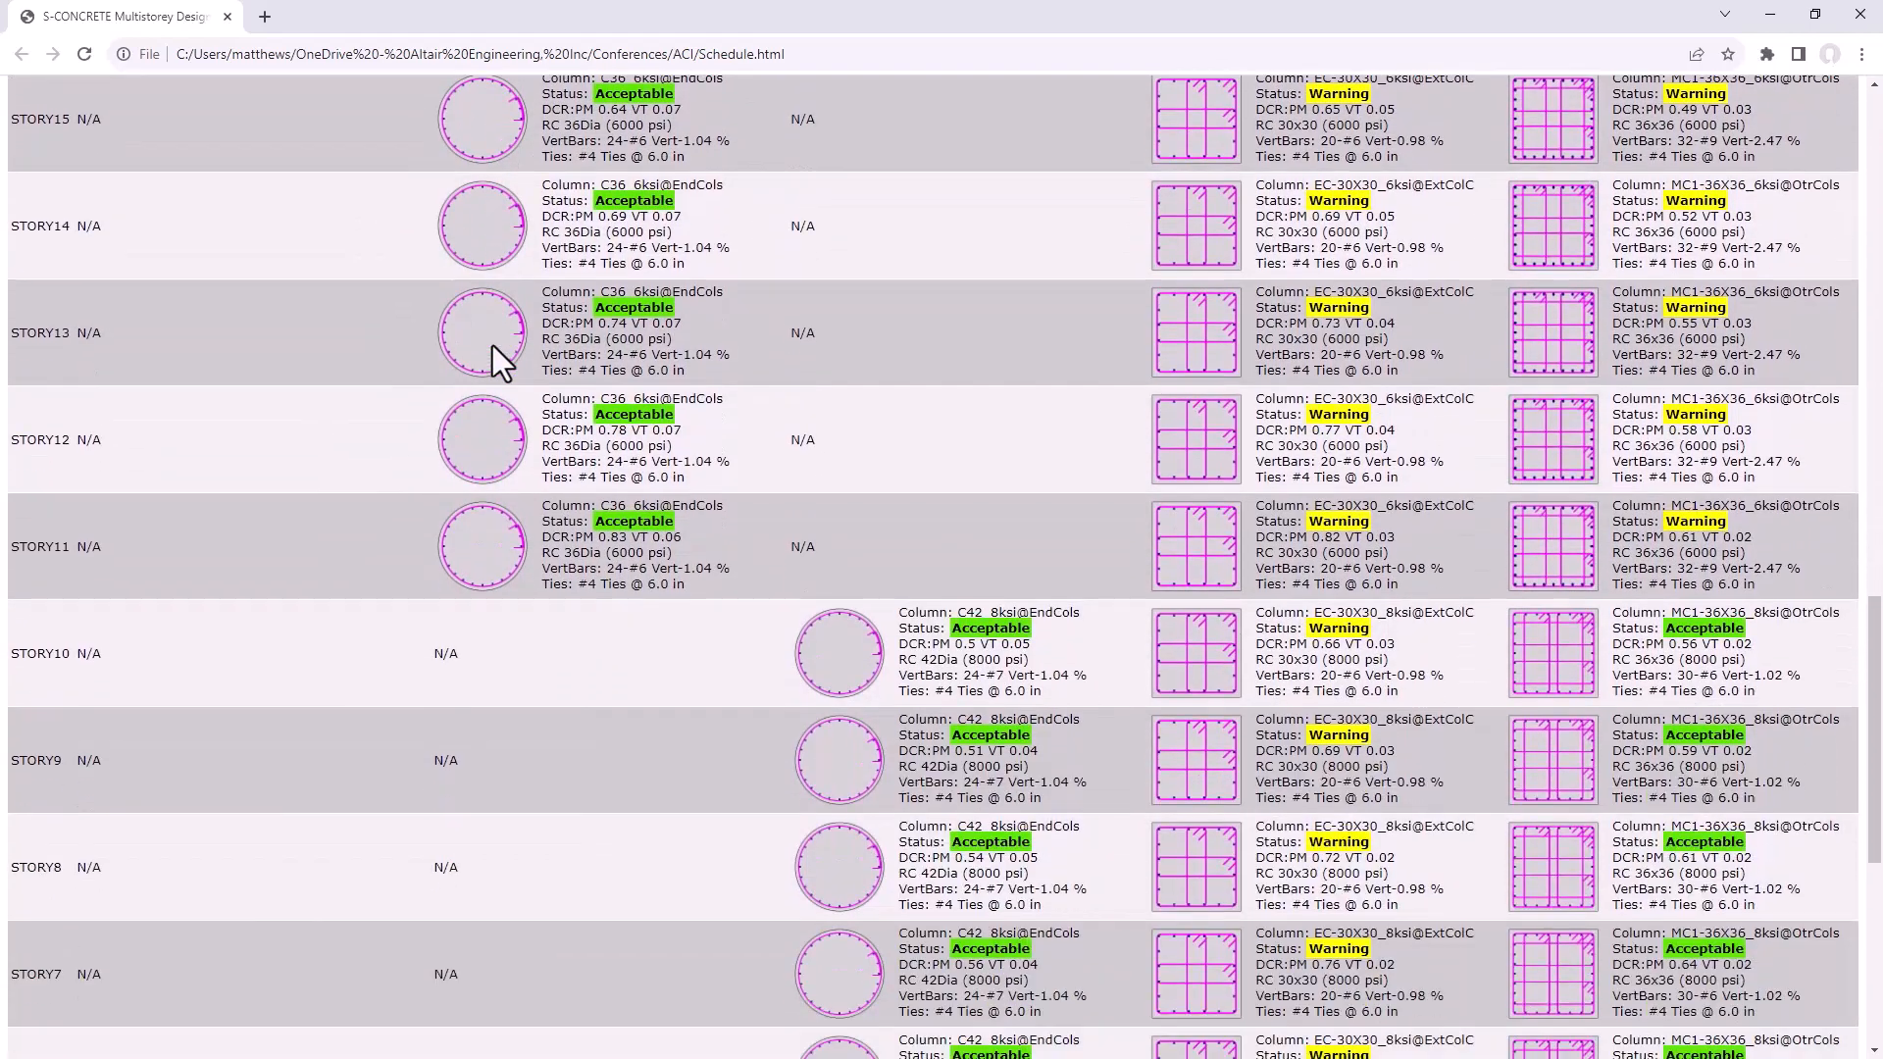
scroll(492, 345, "down", 7)
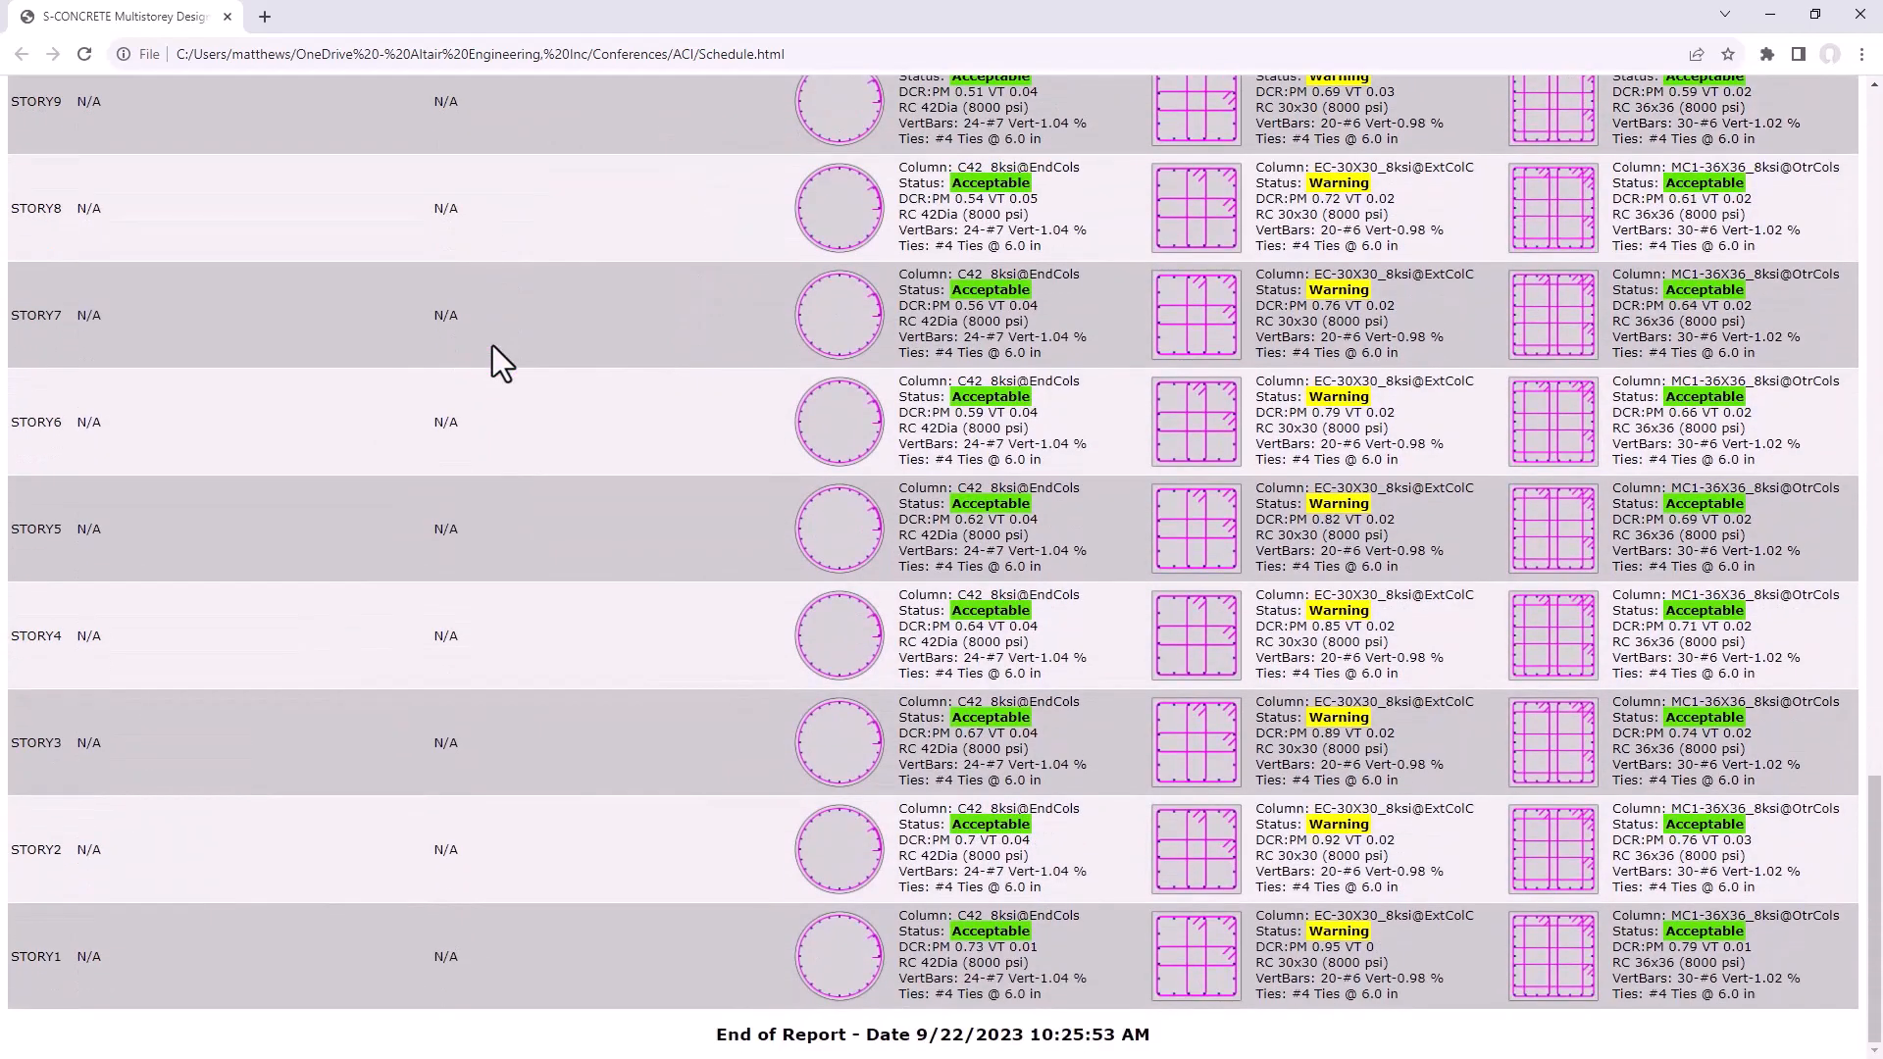
scroll(494, 344, "up", 6)
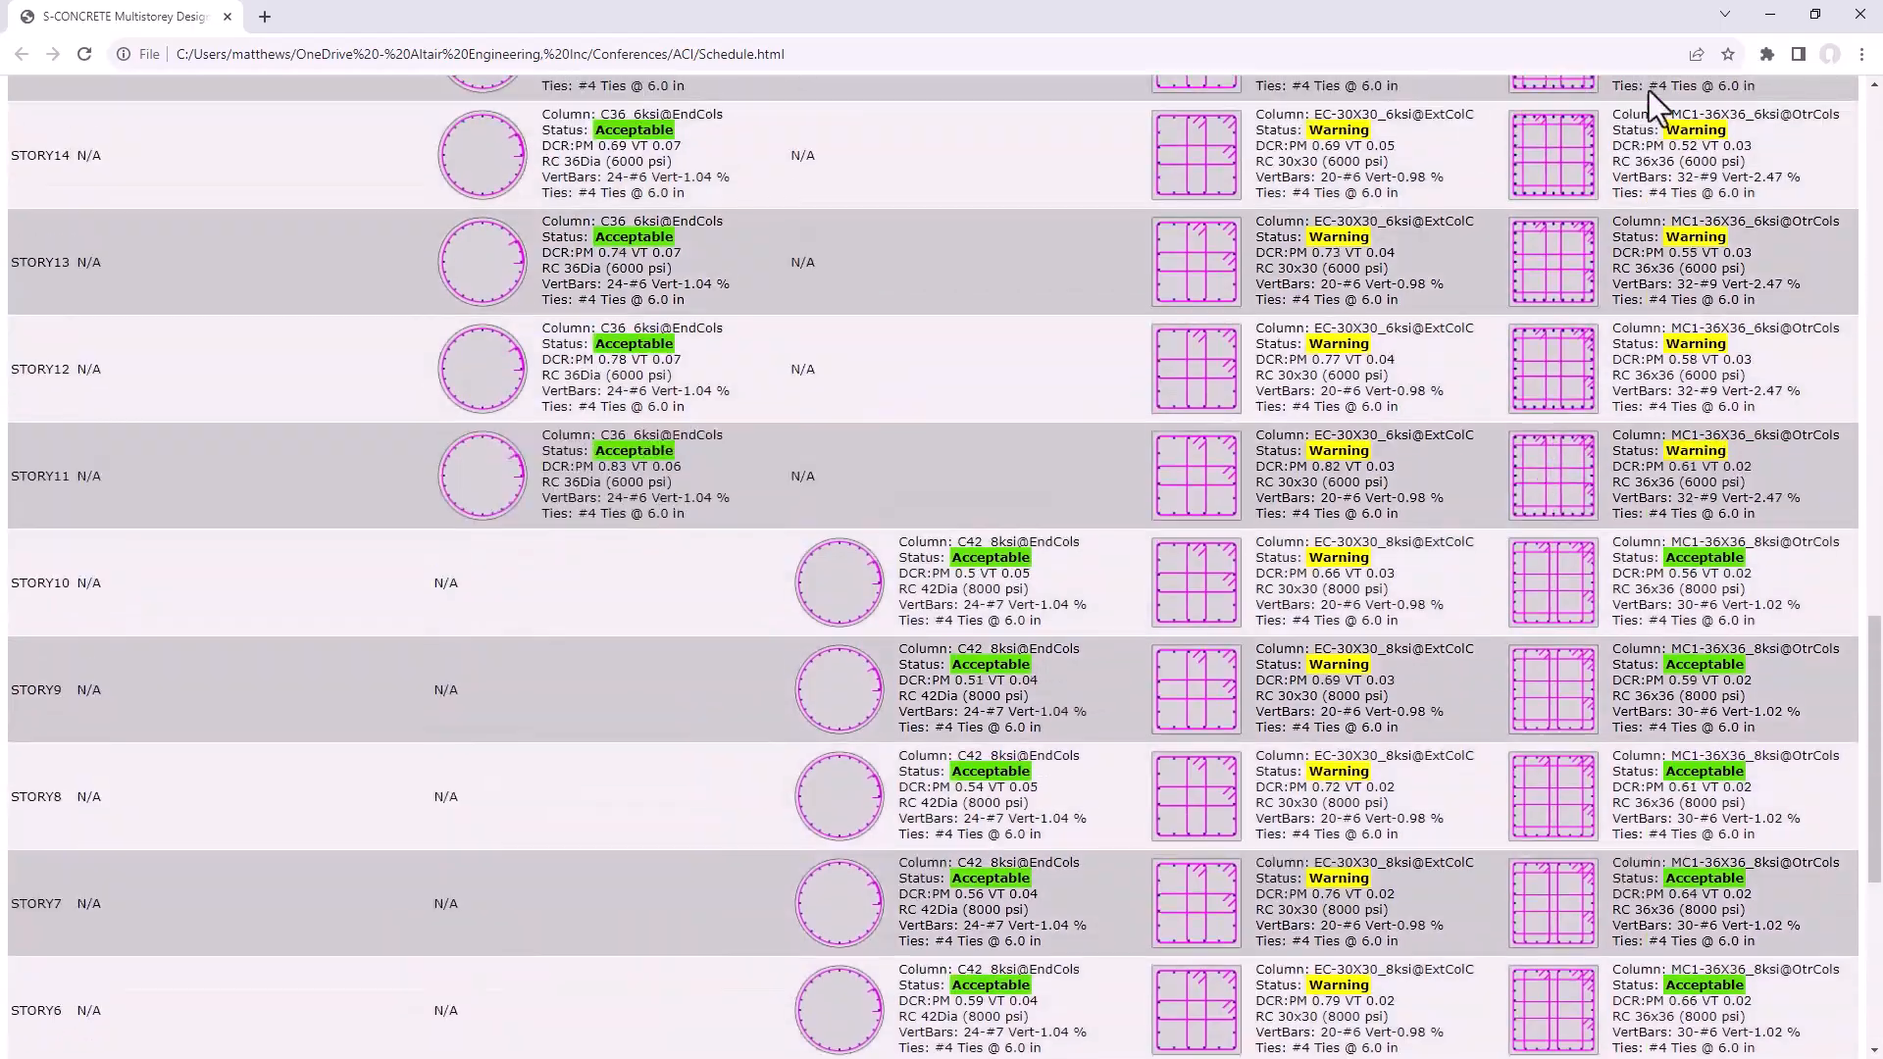
Leave the member report options, open the Batch Processing and Reporting Utility, and view its report options without changing them
left_click(1779, 12)
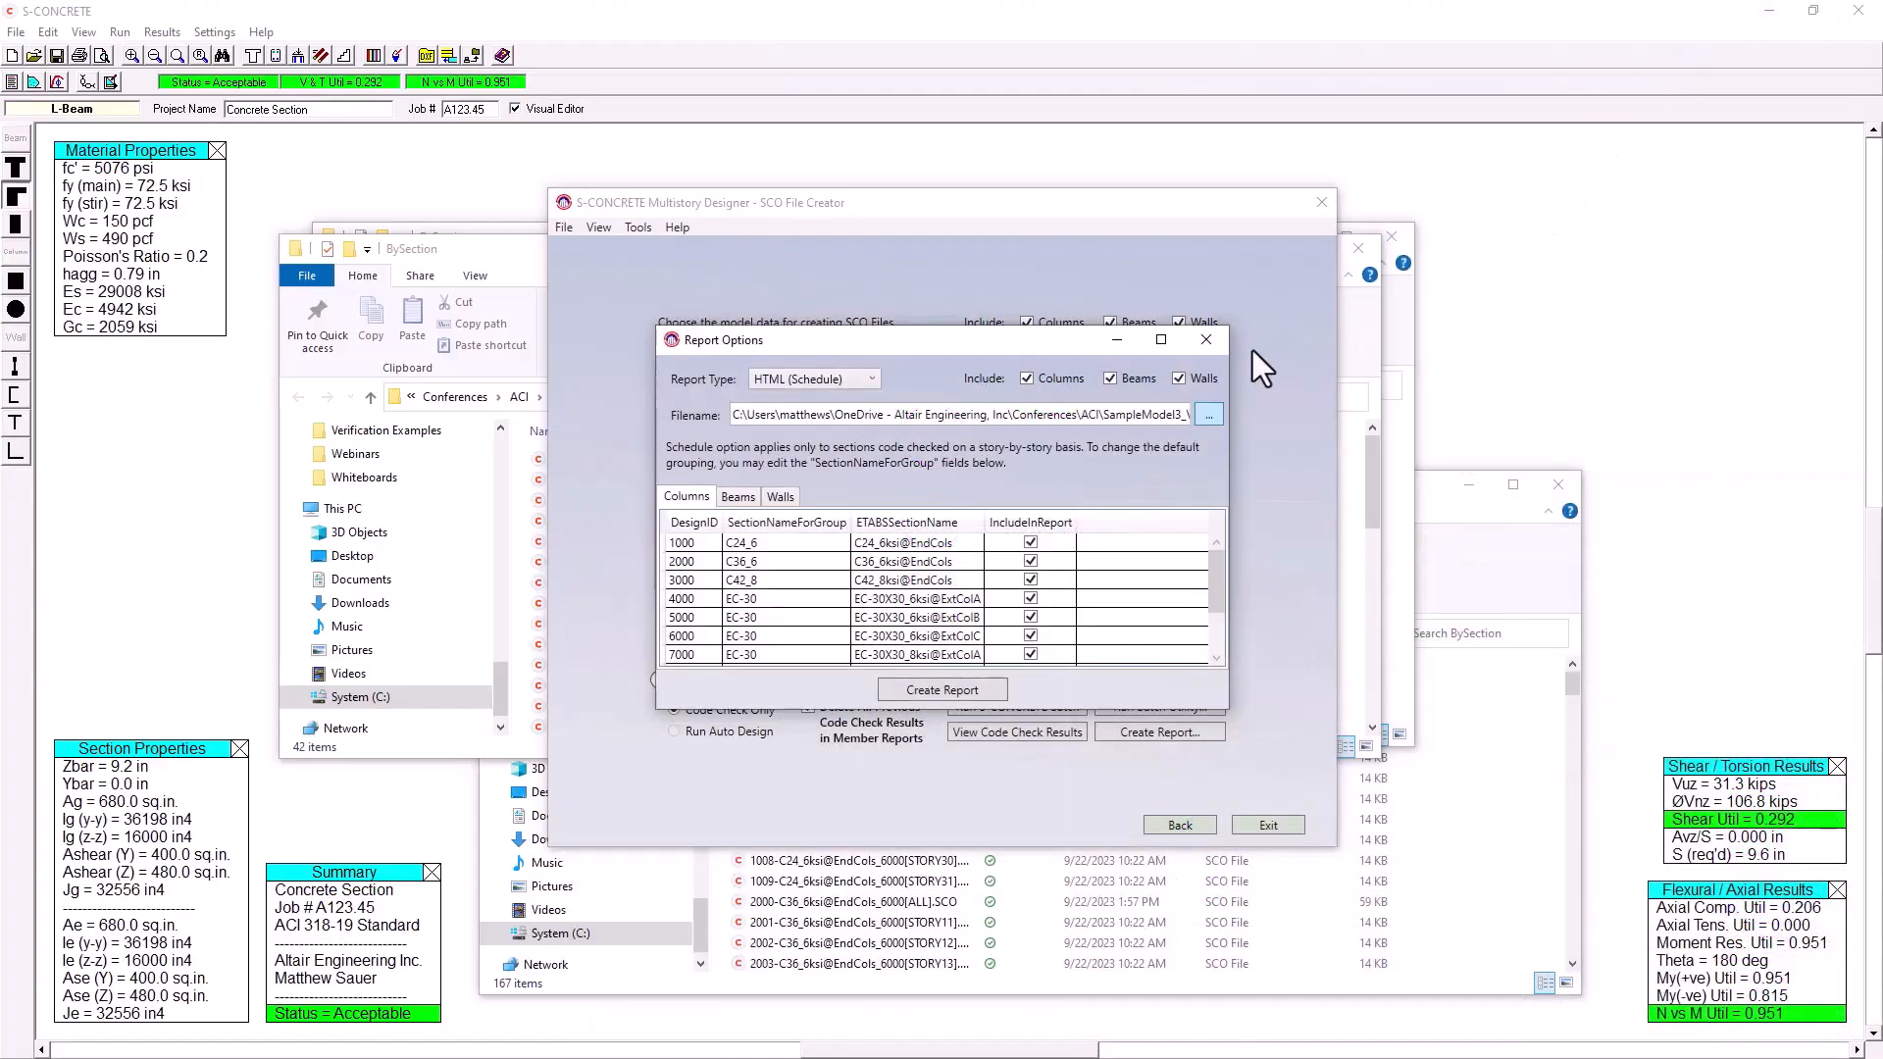
left_click(1220, 343)
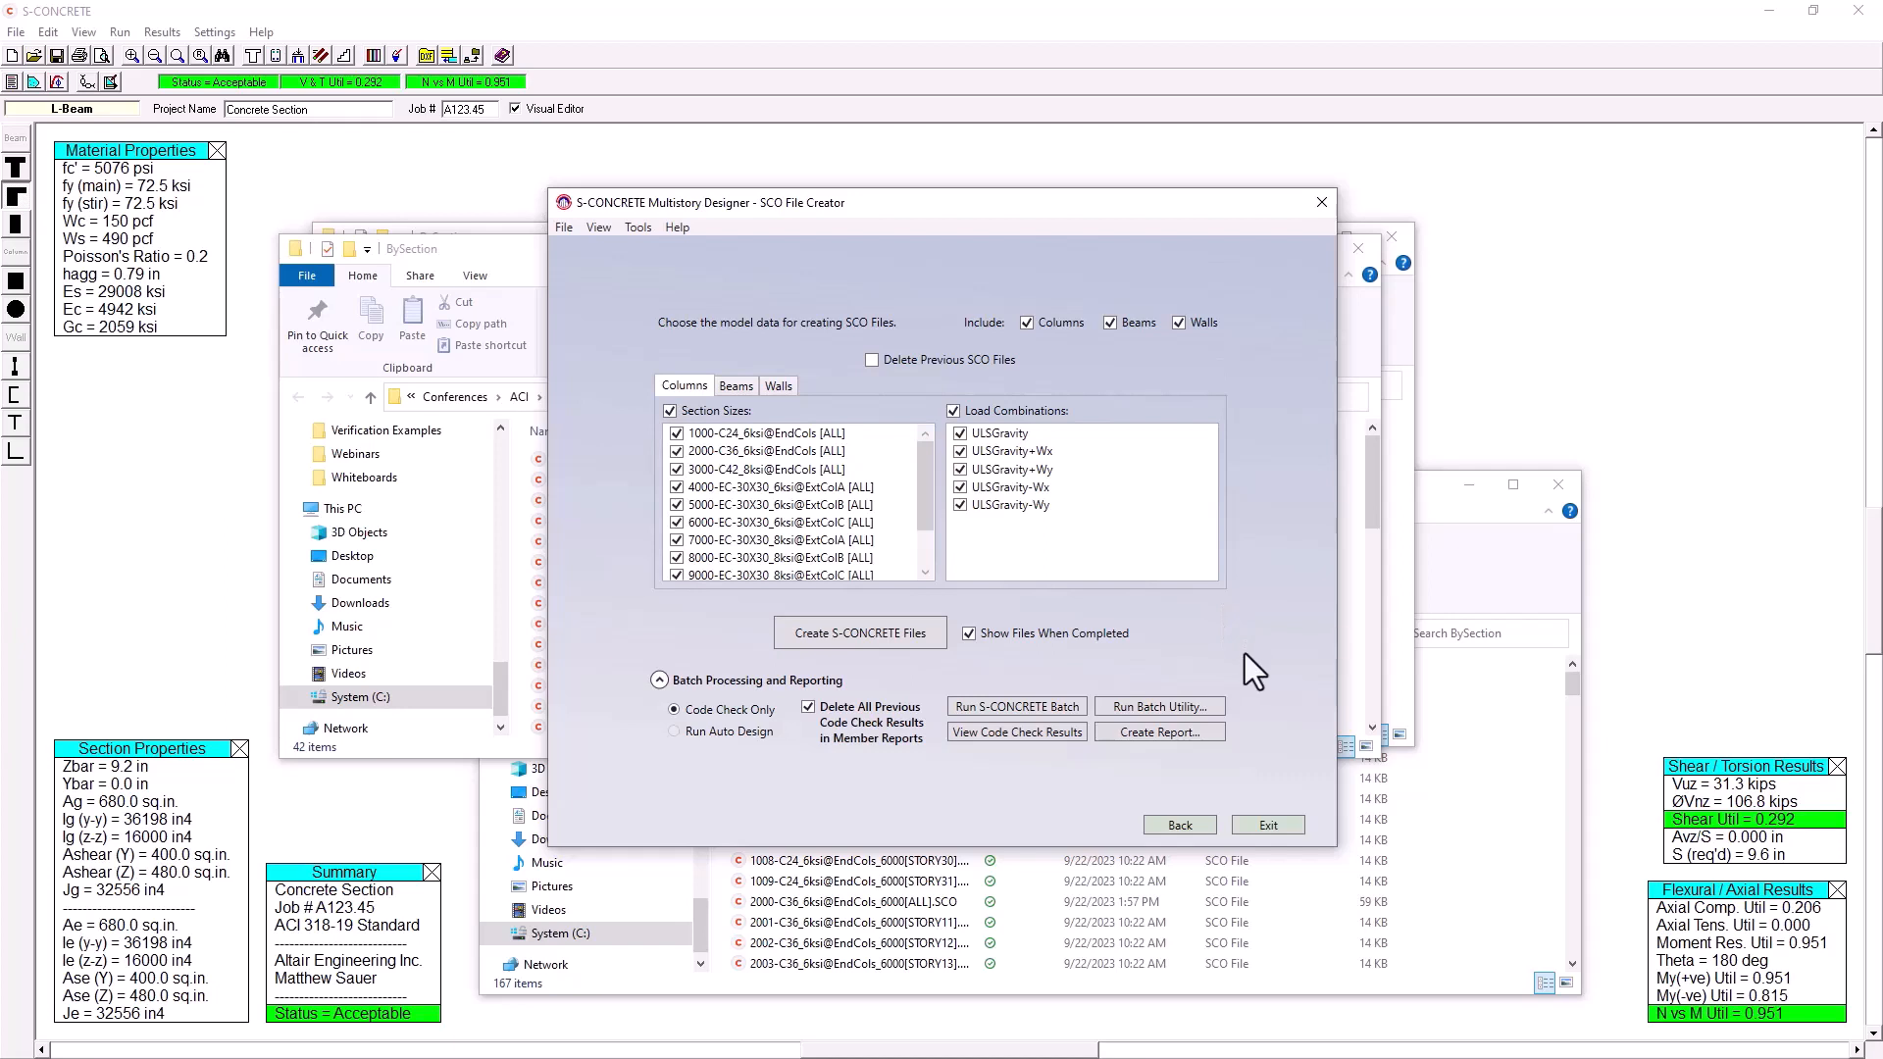
left_click(1205, 709)
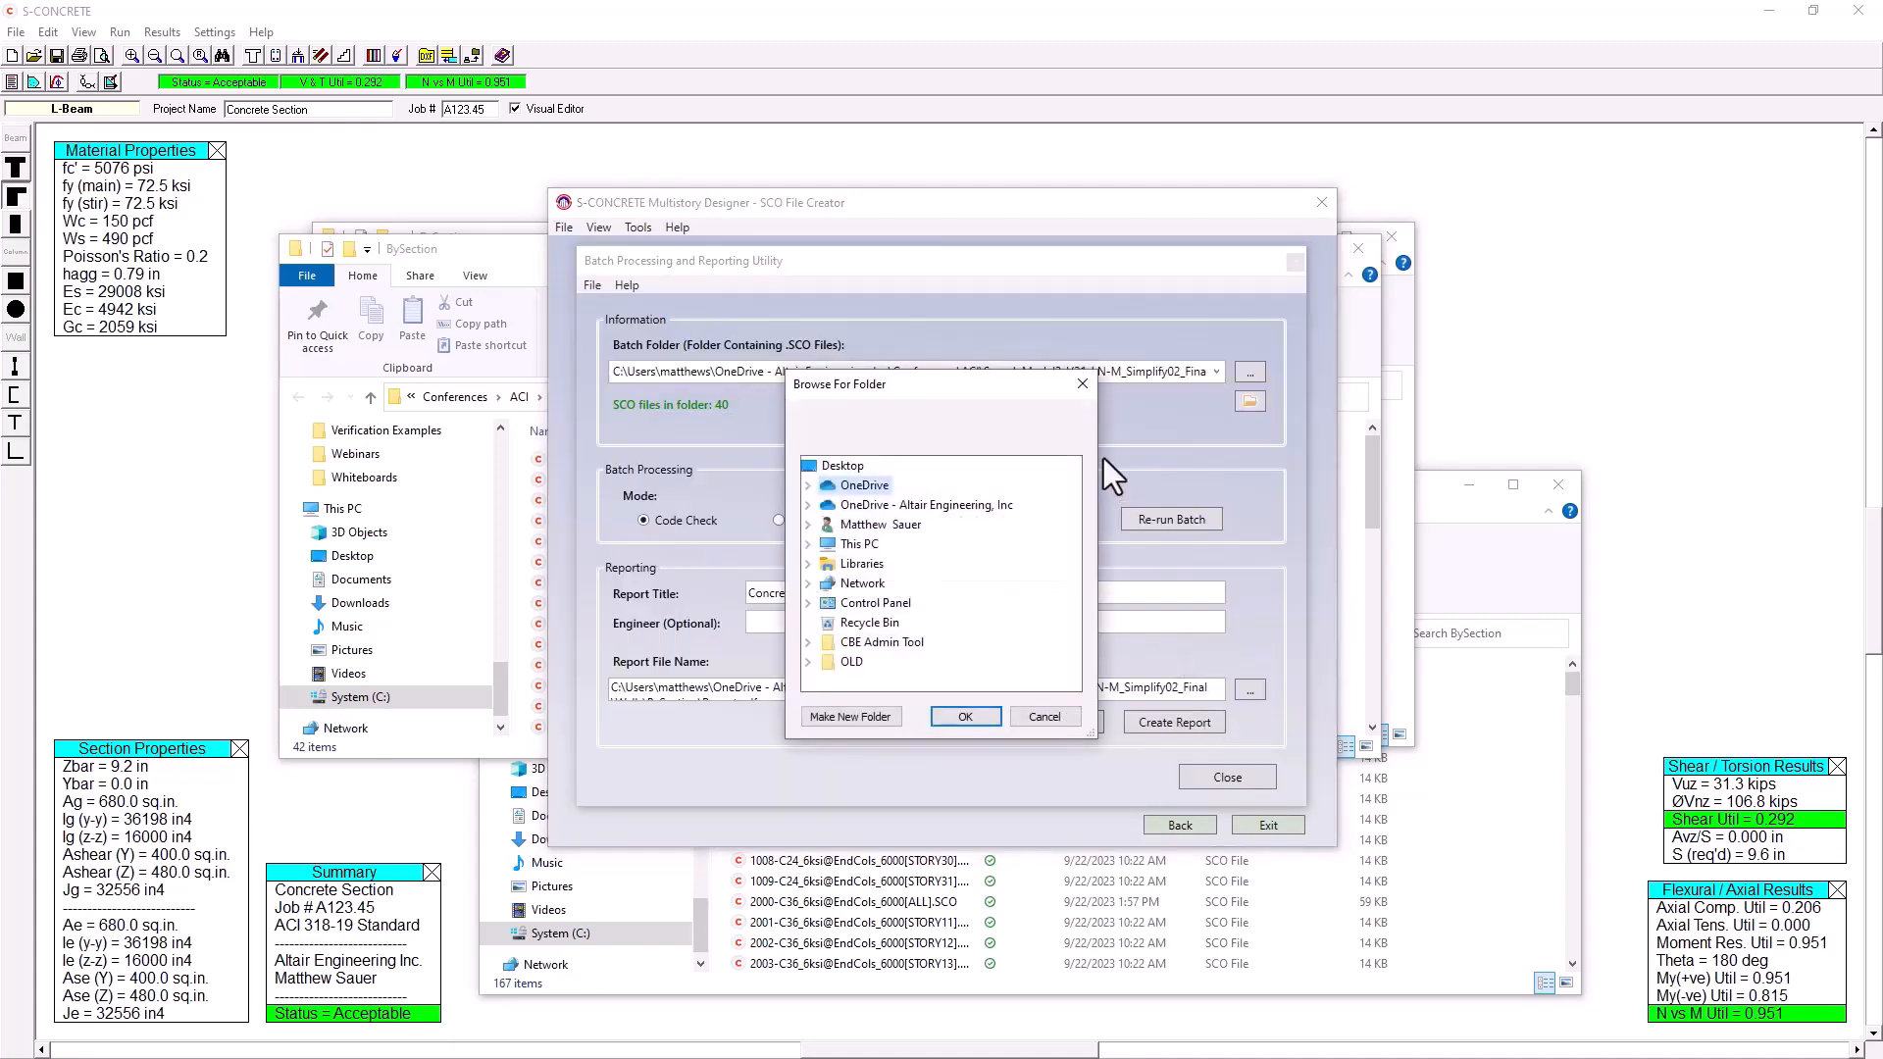
left_click(1085, 392)
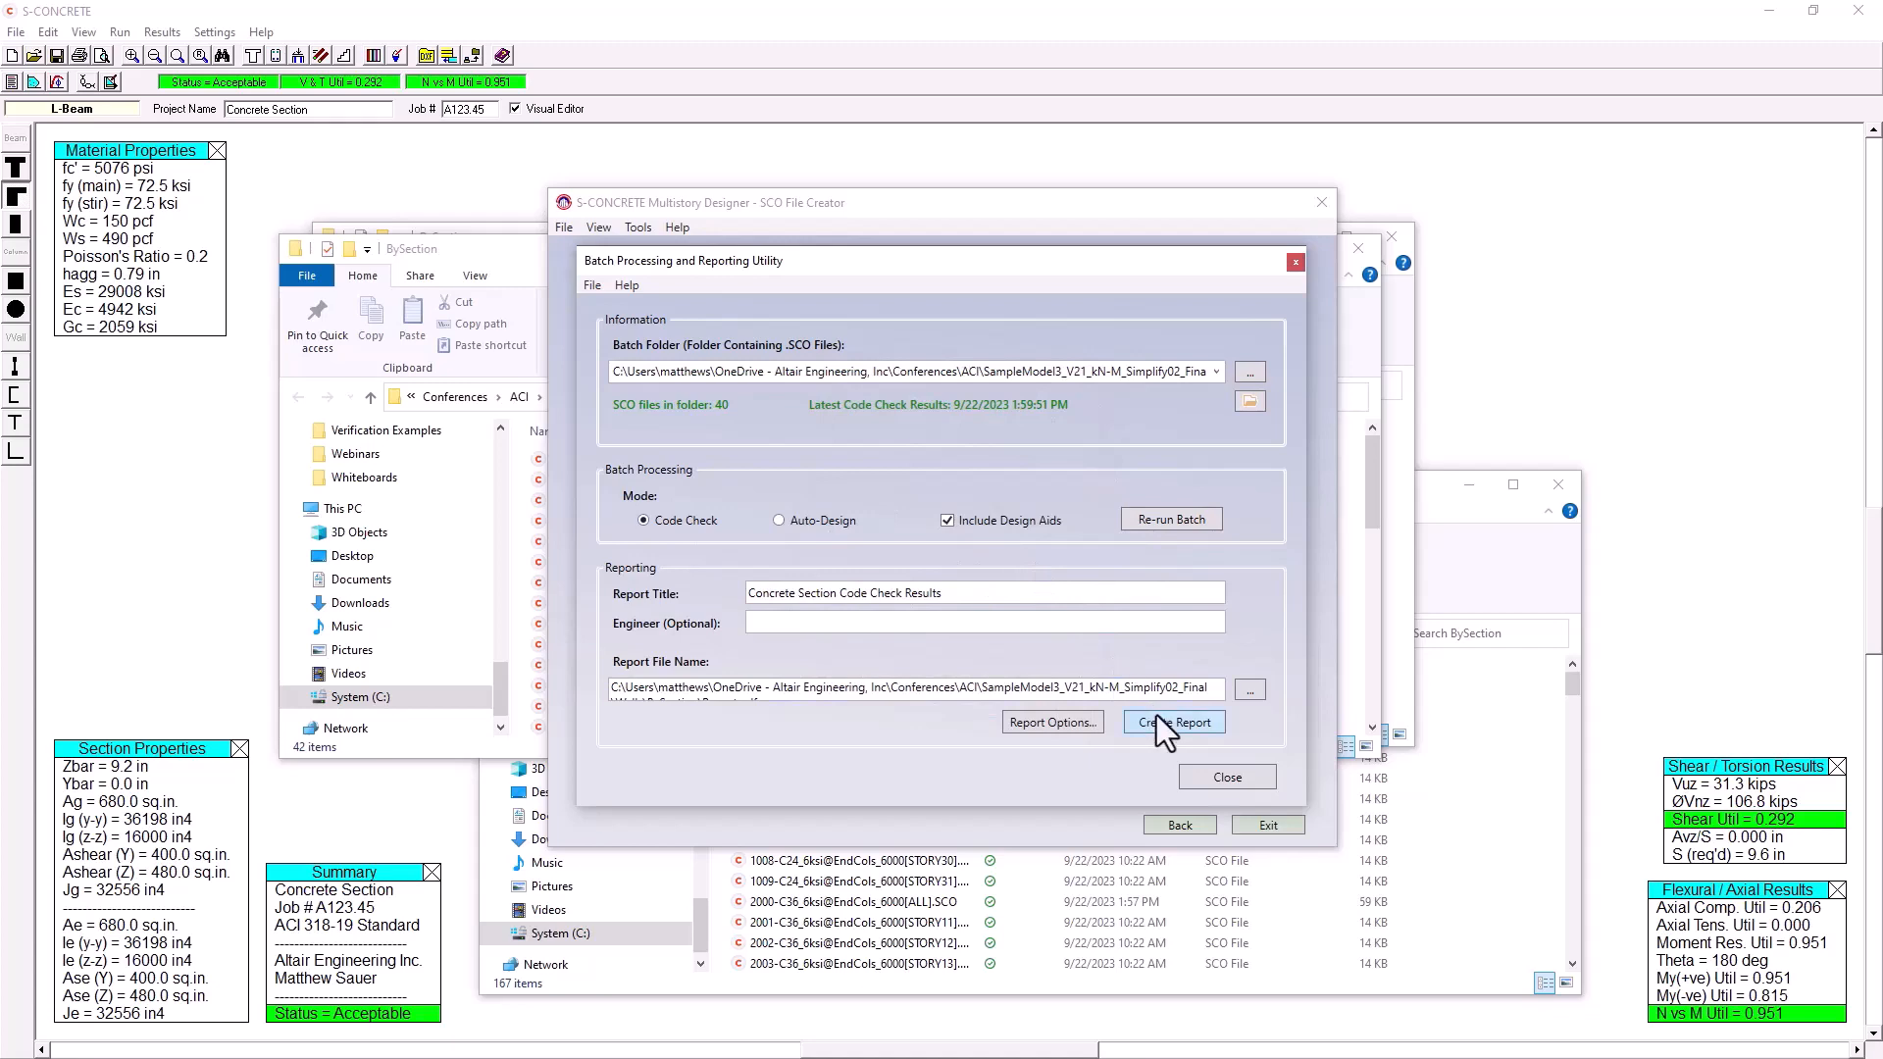
left_click(1061, 727)
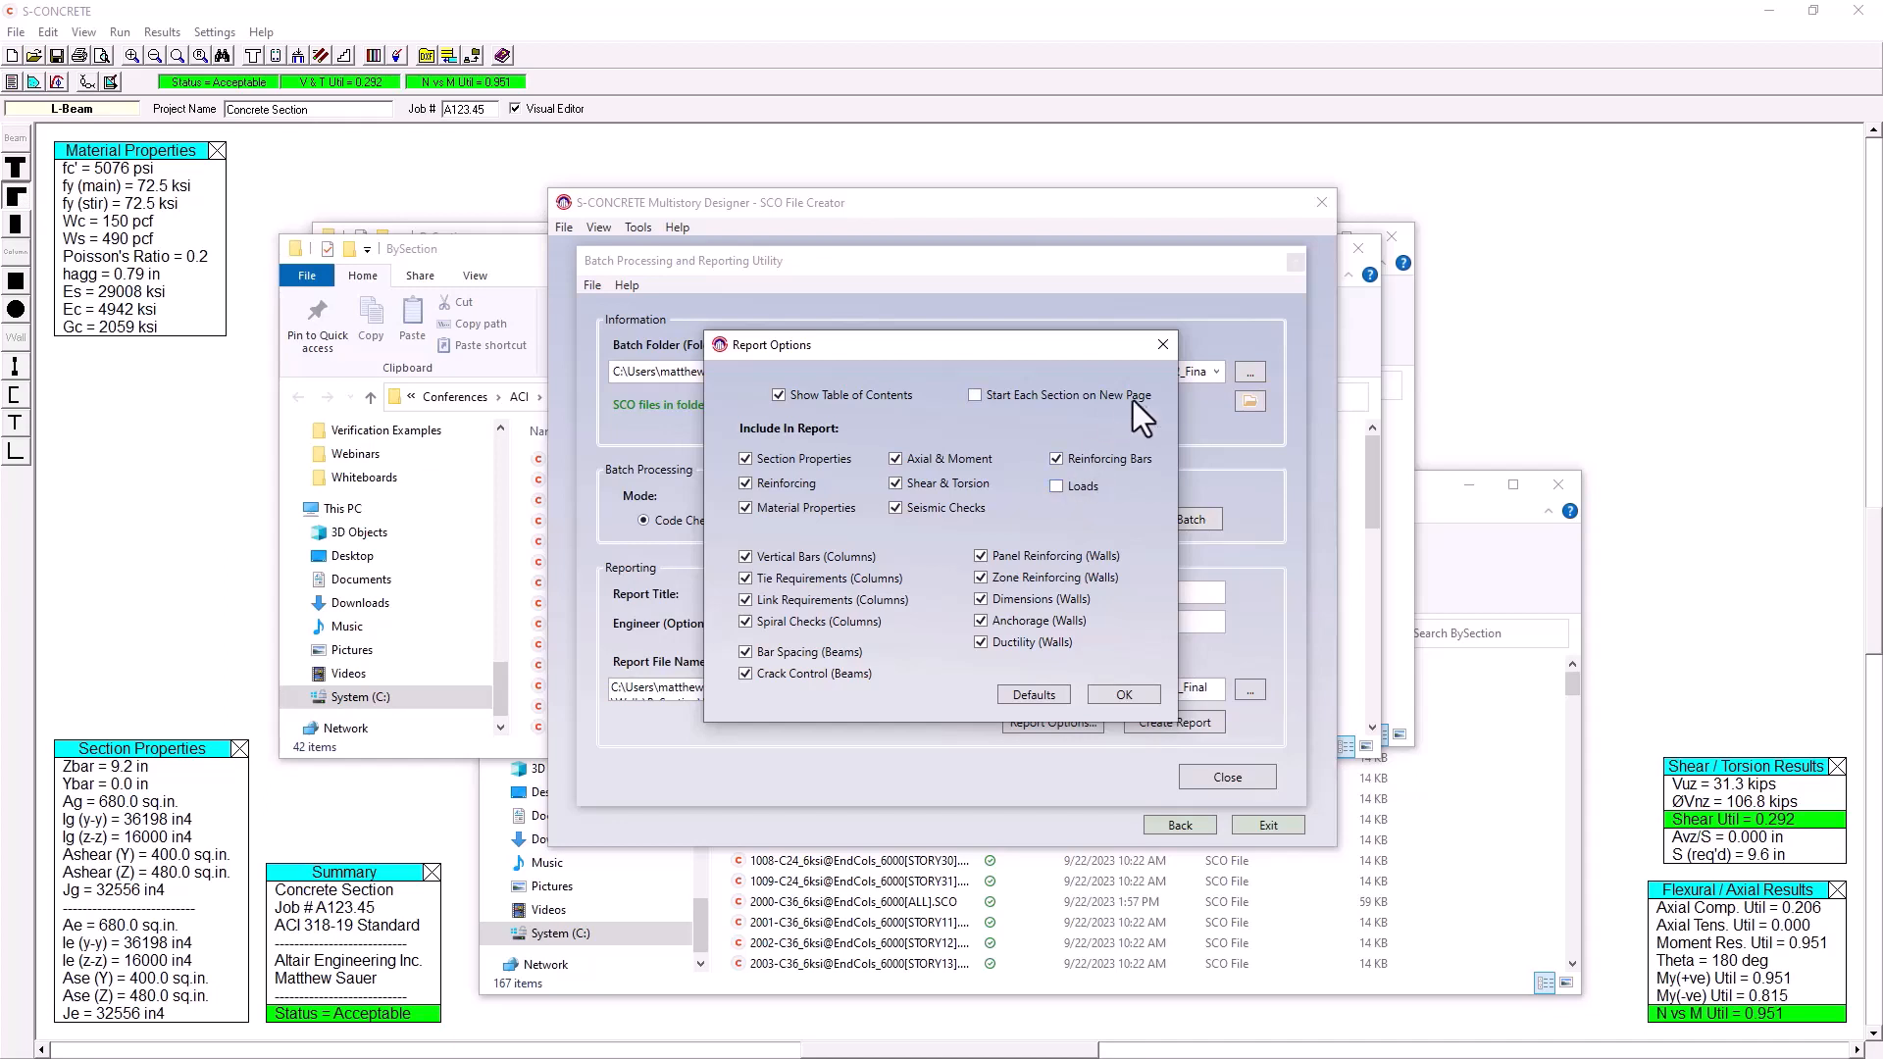
left_click(1163, 350)
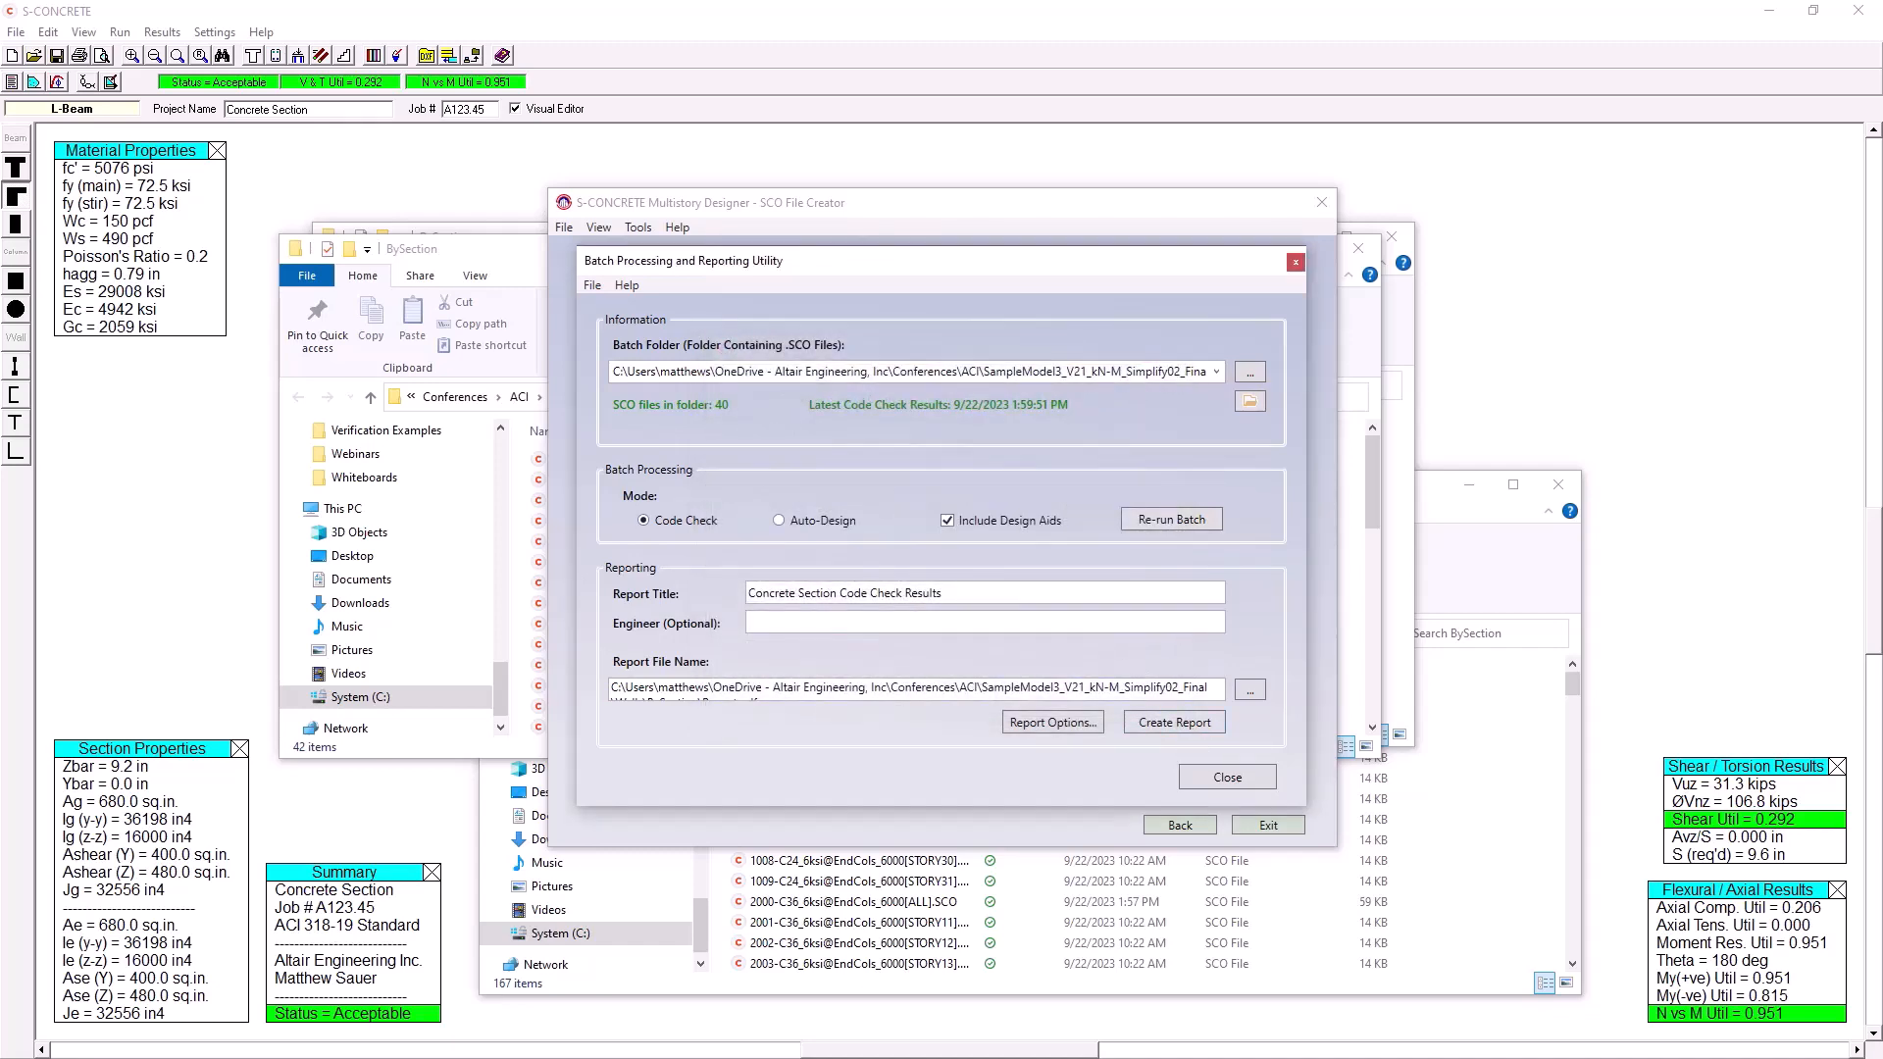
Examine the PDF code check report from the table of contents through the results and messages for section 17000-FN1A_75x18_6000Psi
left_click_drag(774, 0, 772, 1)
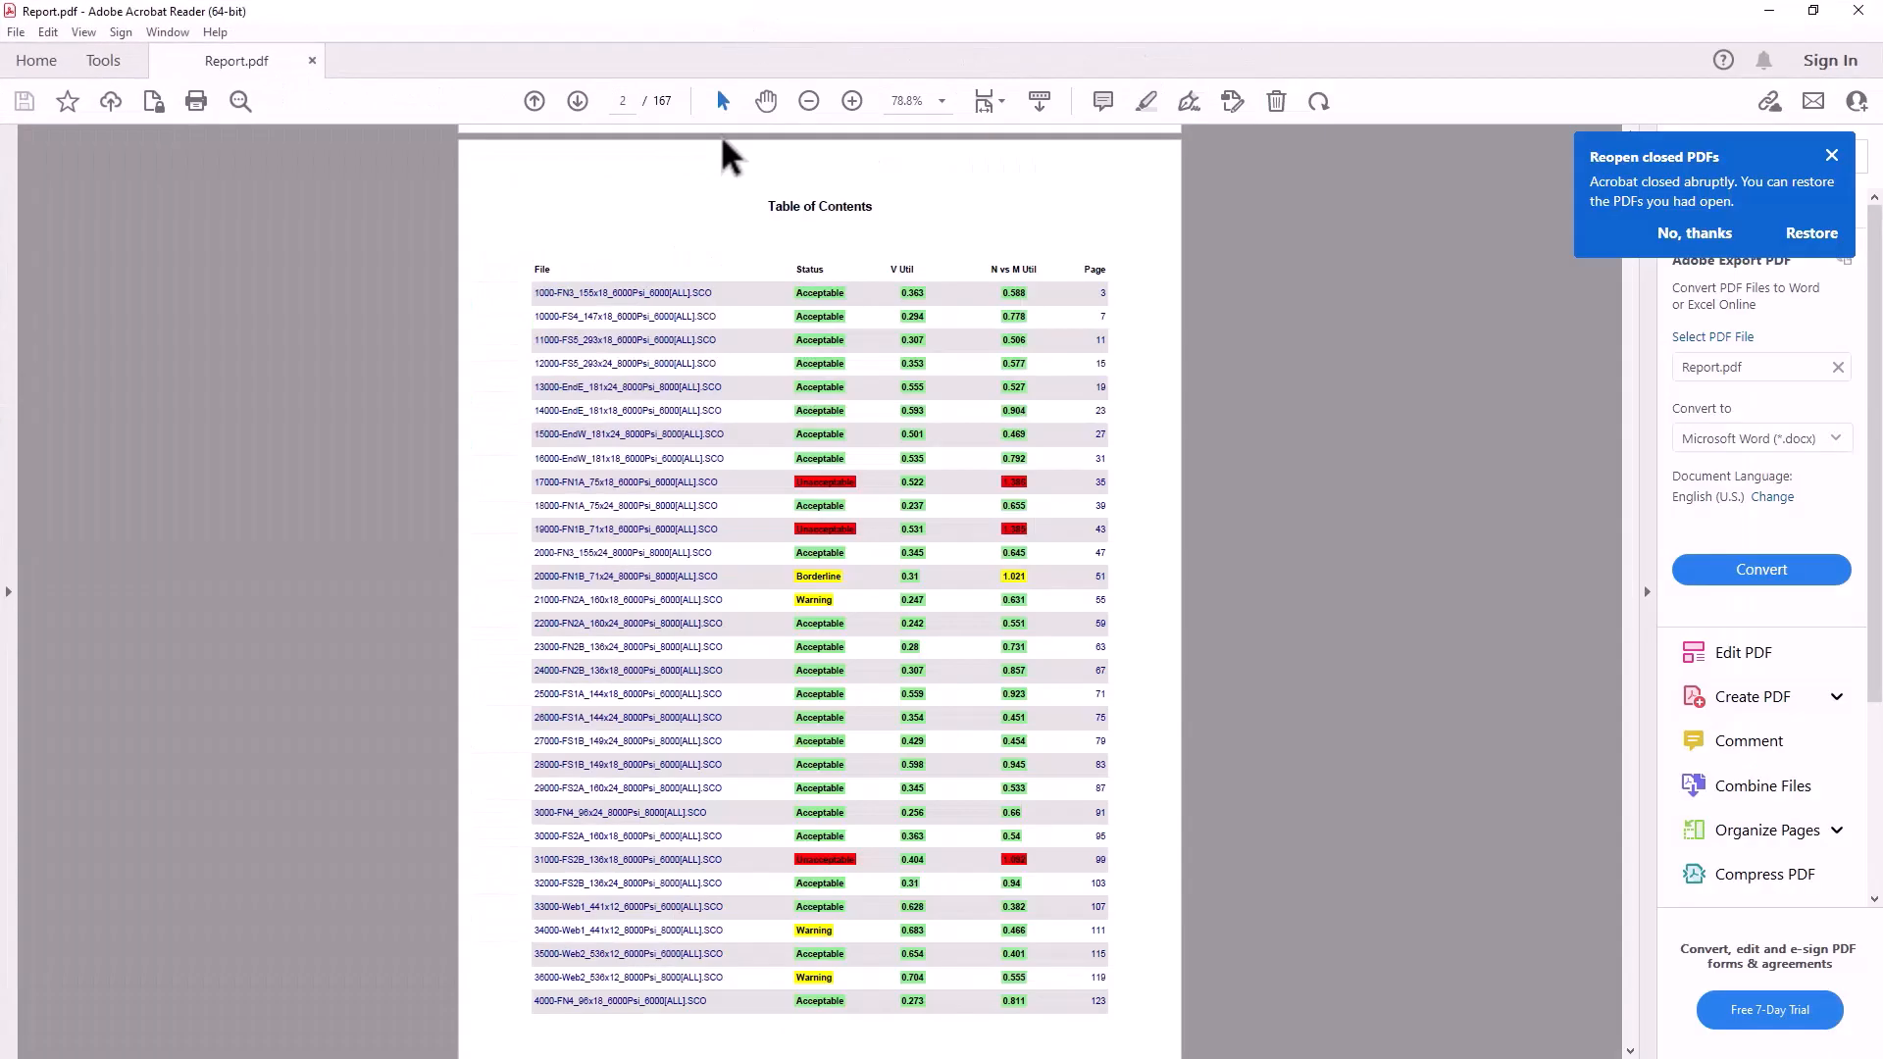
middle_click_drag(796, 414, 769, 61)
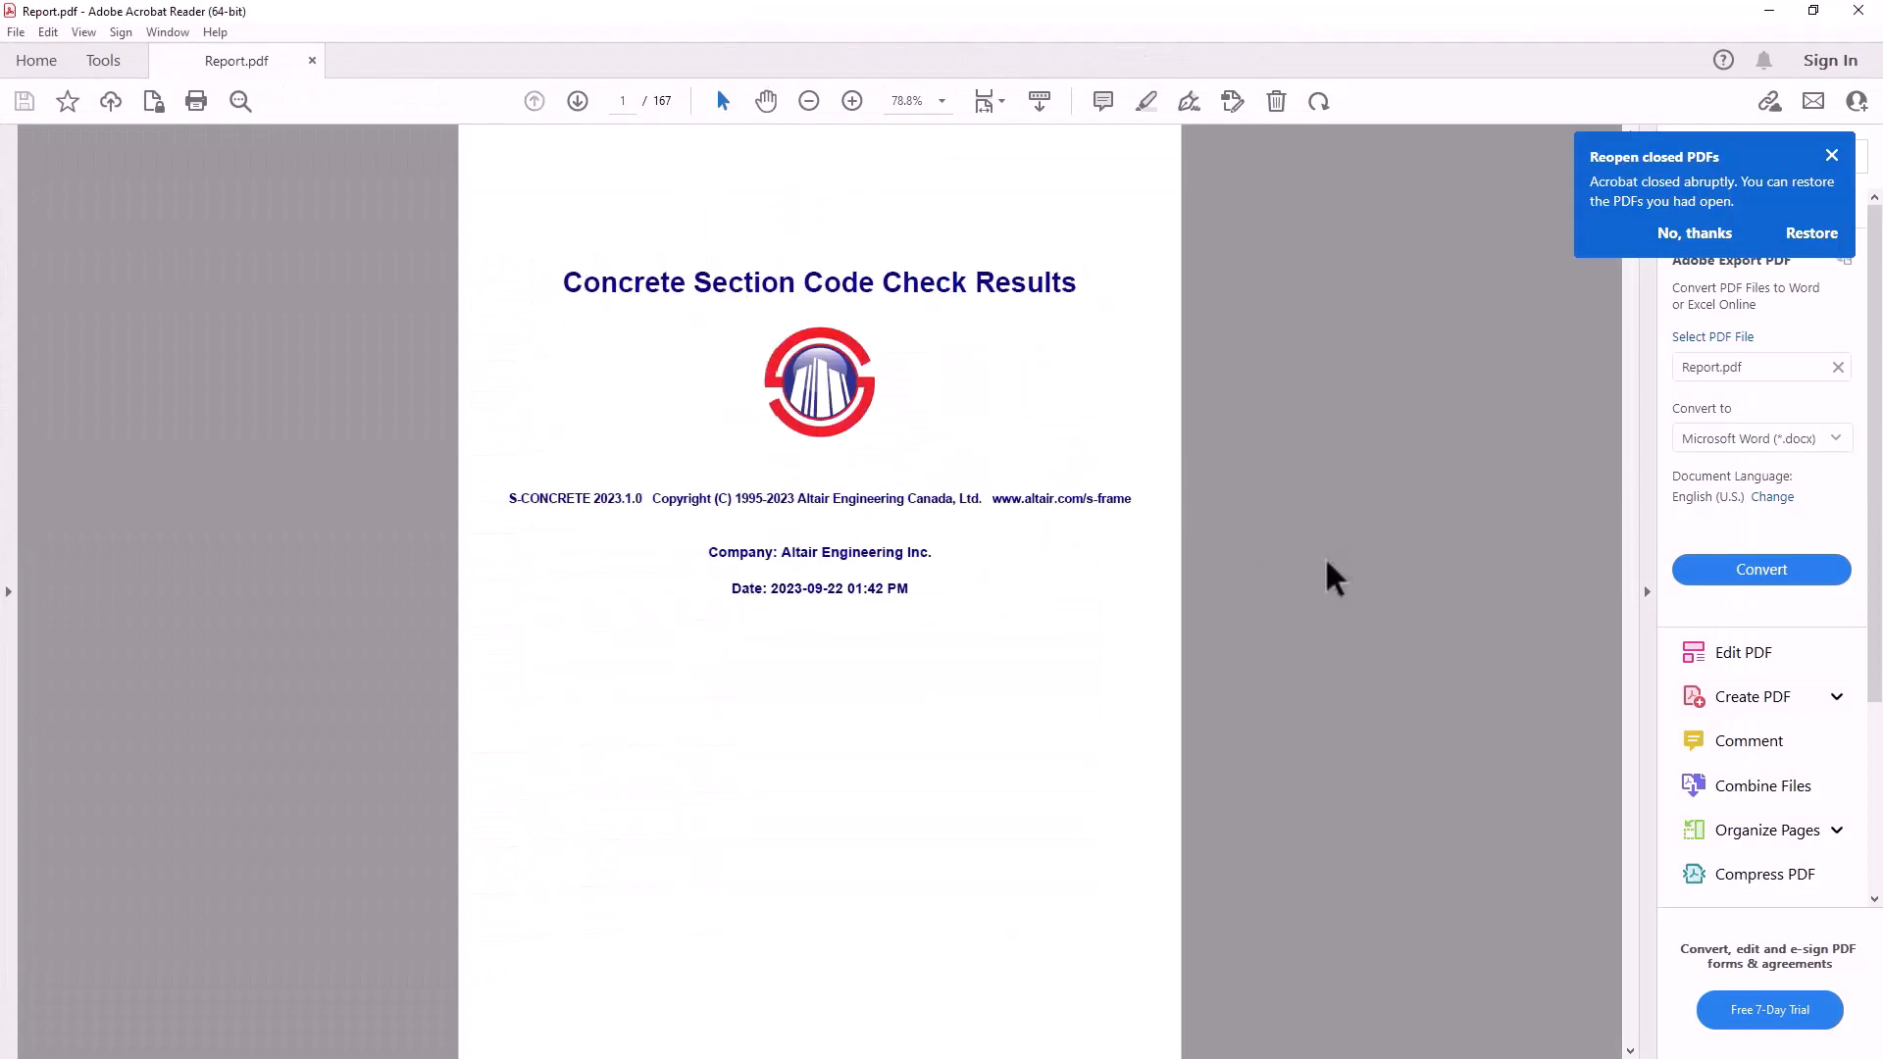
scroll(1328, 575, "down", 5)
scroll(1328, 565, "down", 6)
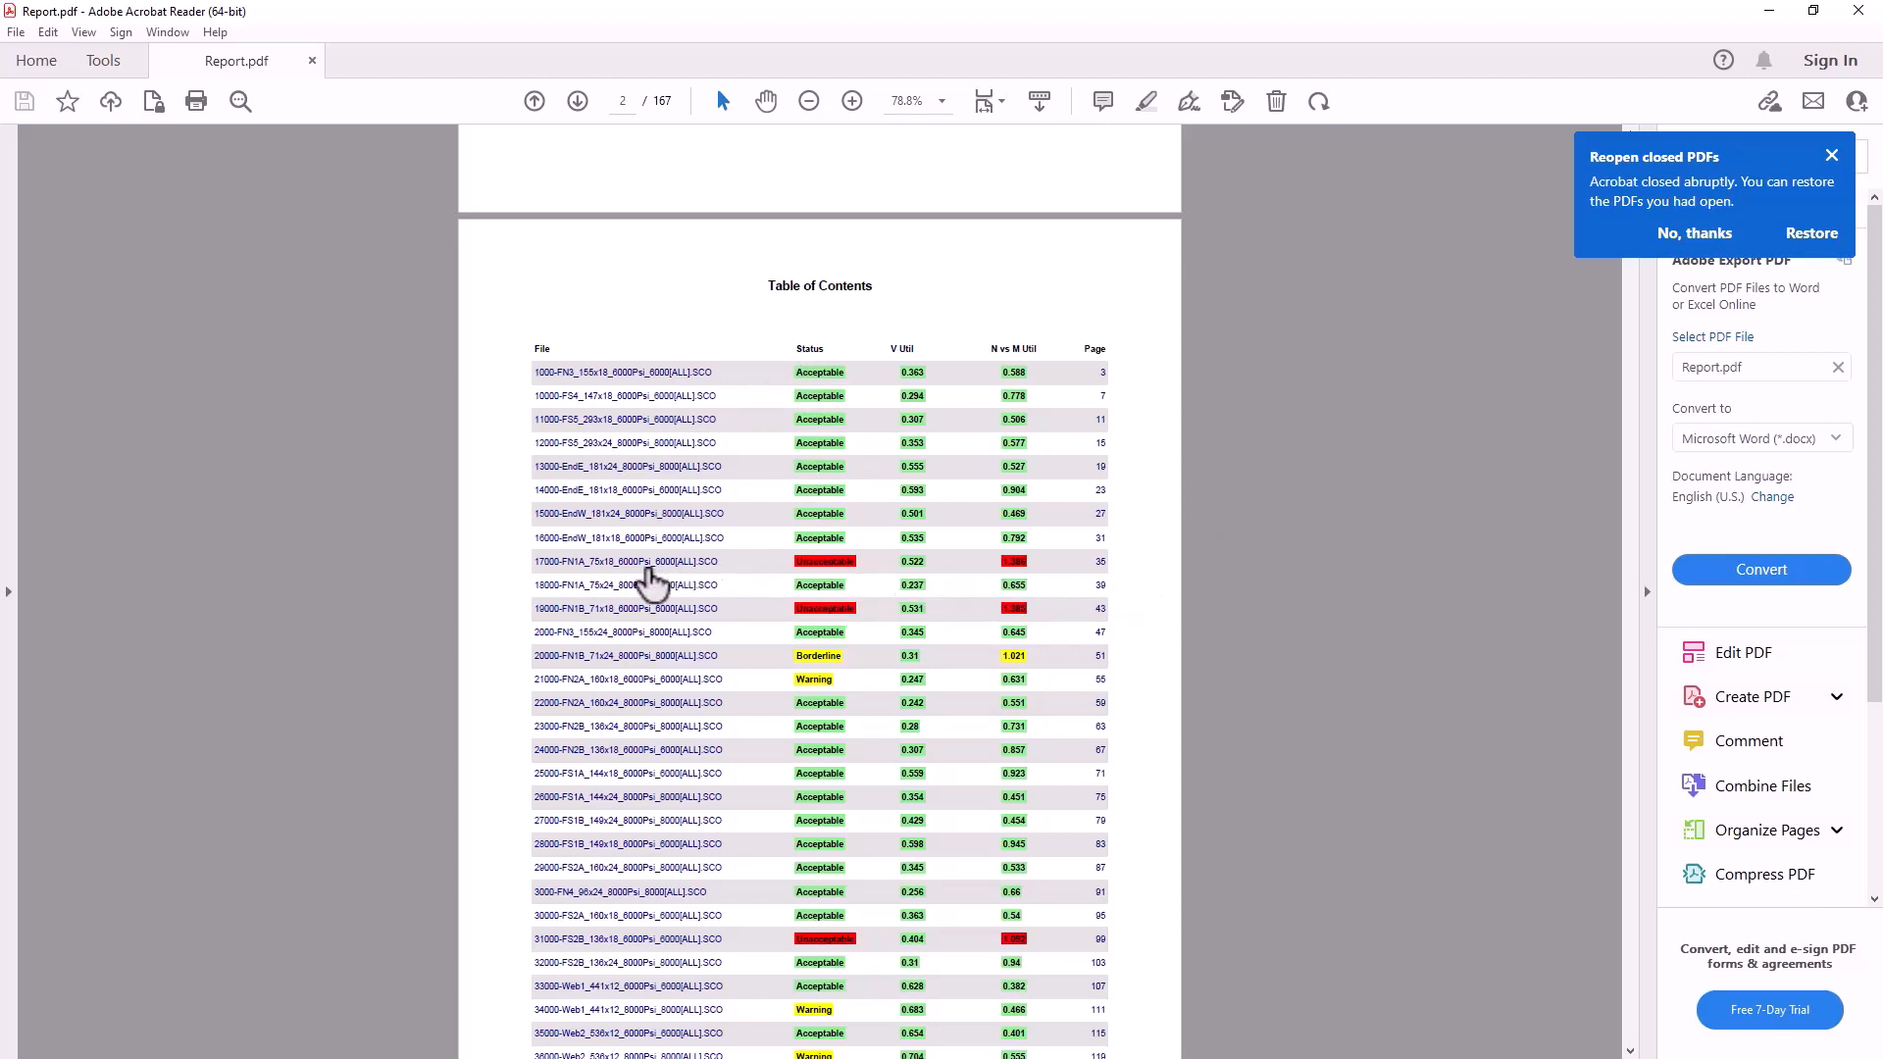
left_click(594, 563)
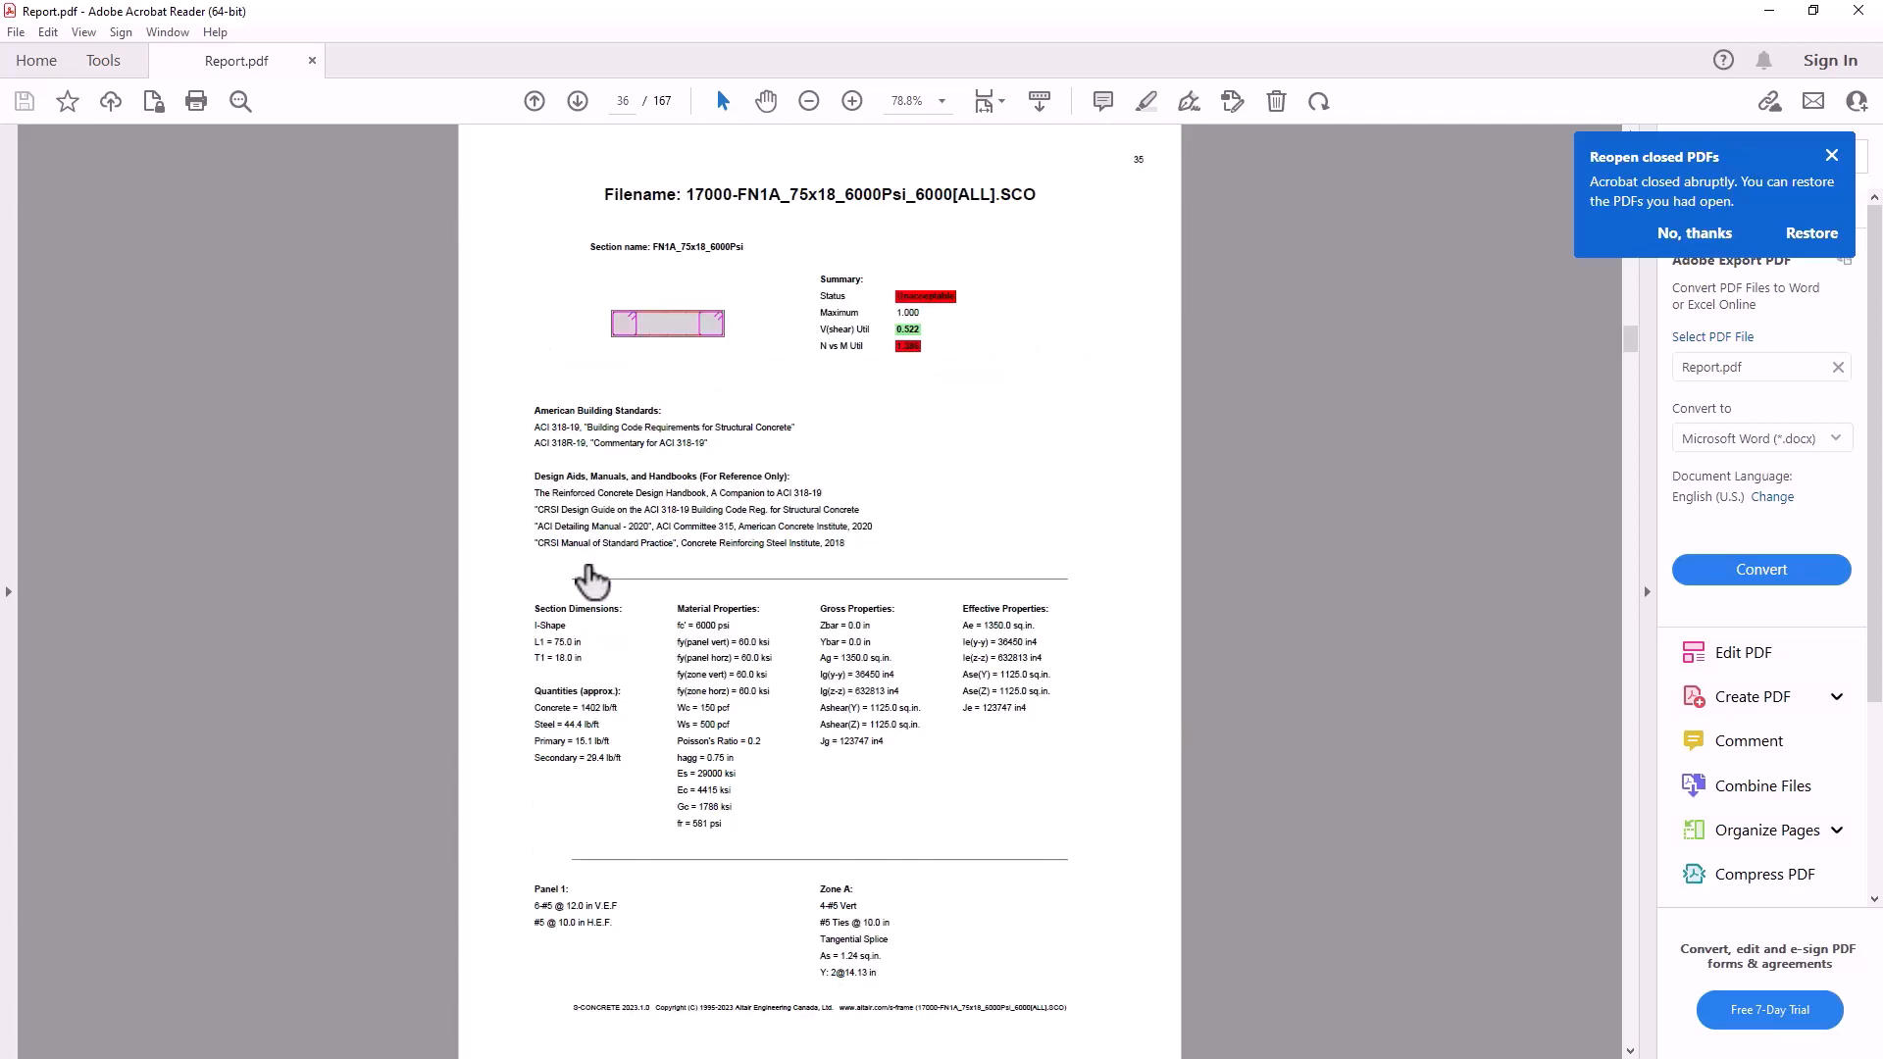
left_click(853, 101)
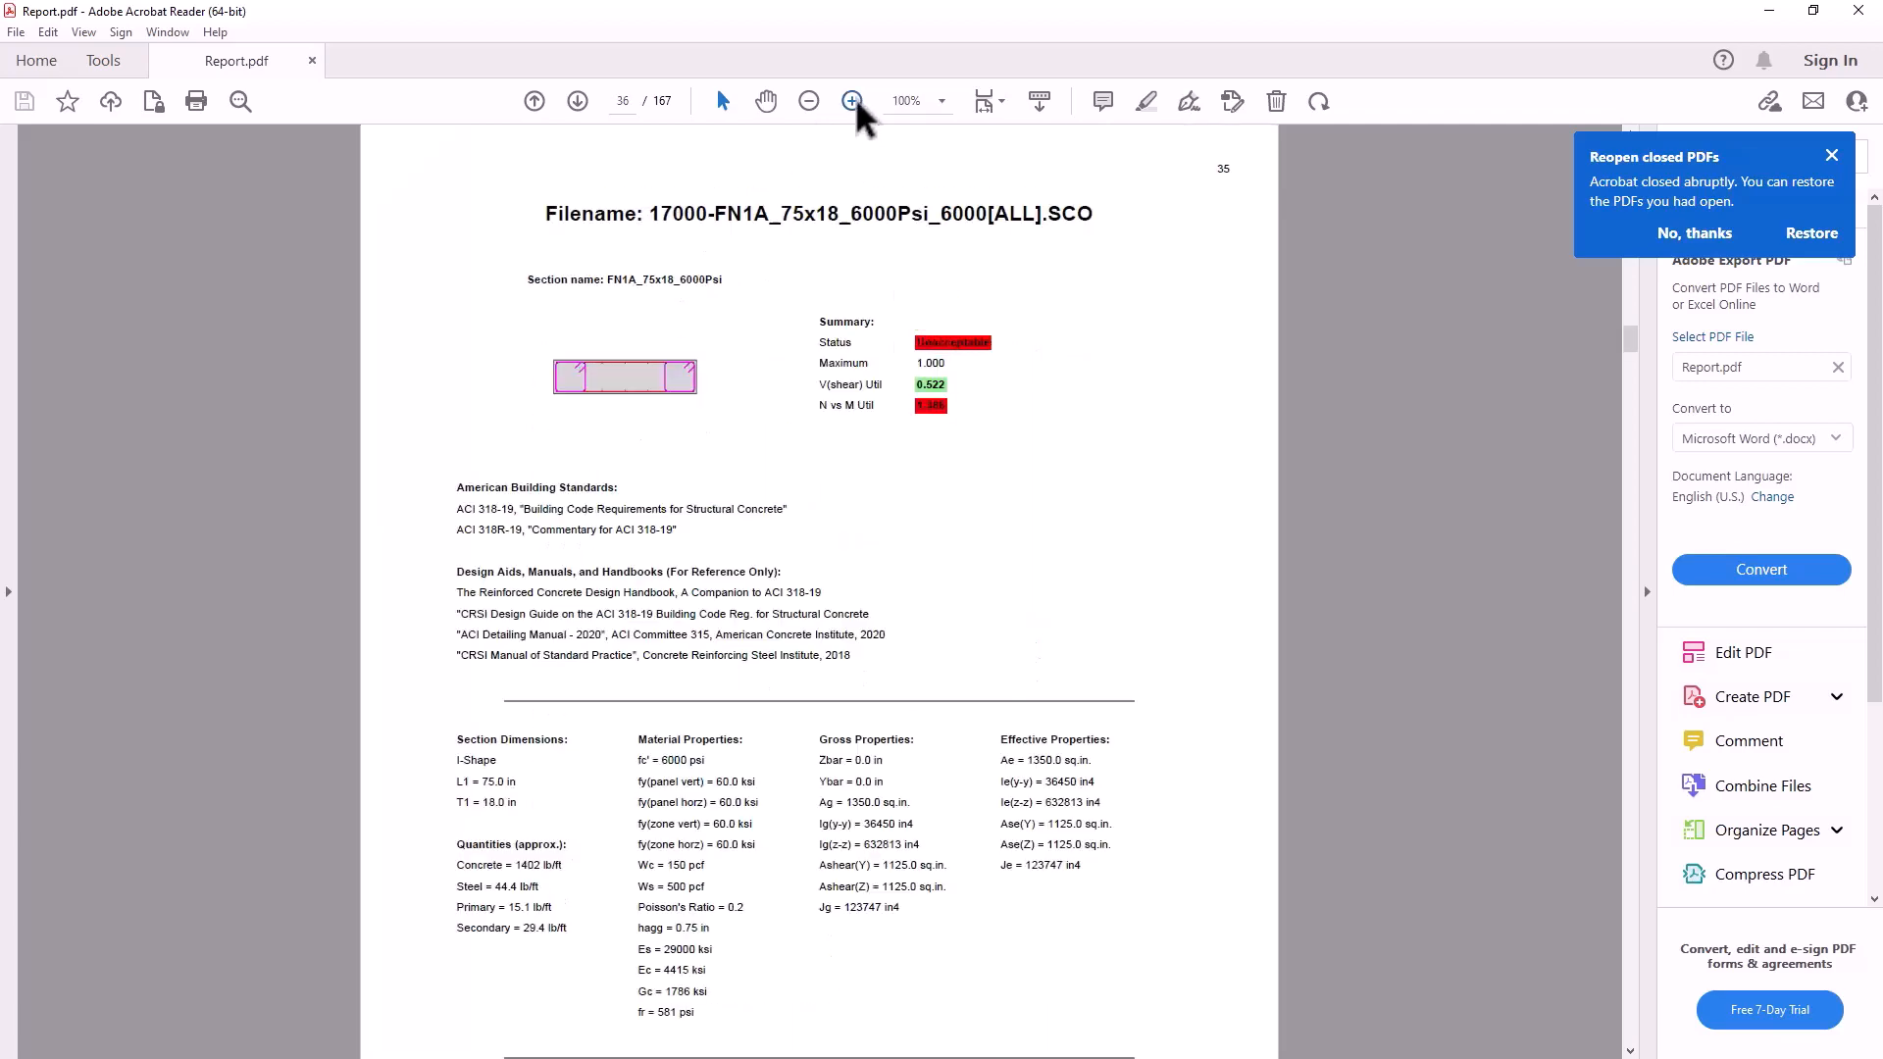
scroll(1069, 578, "down", 10)
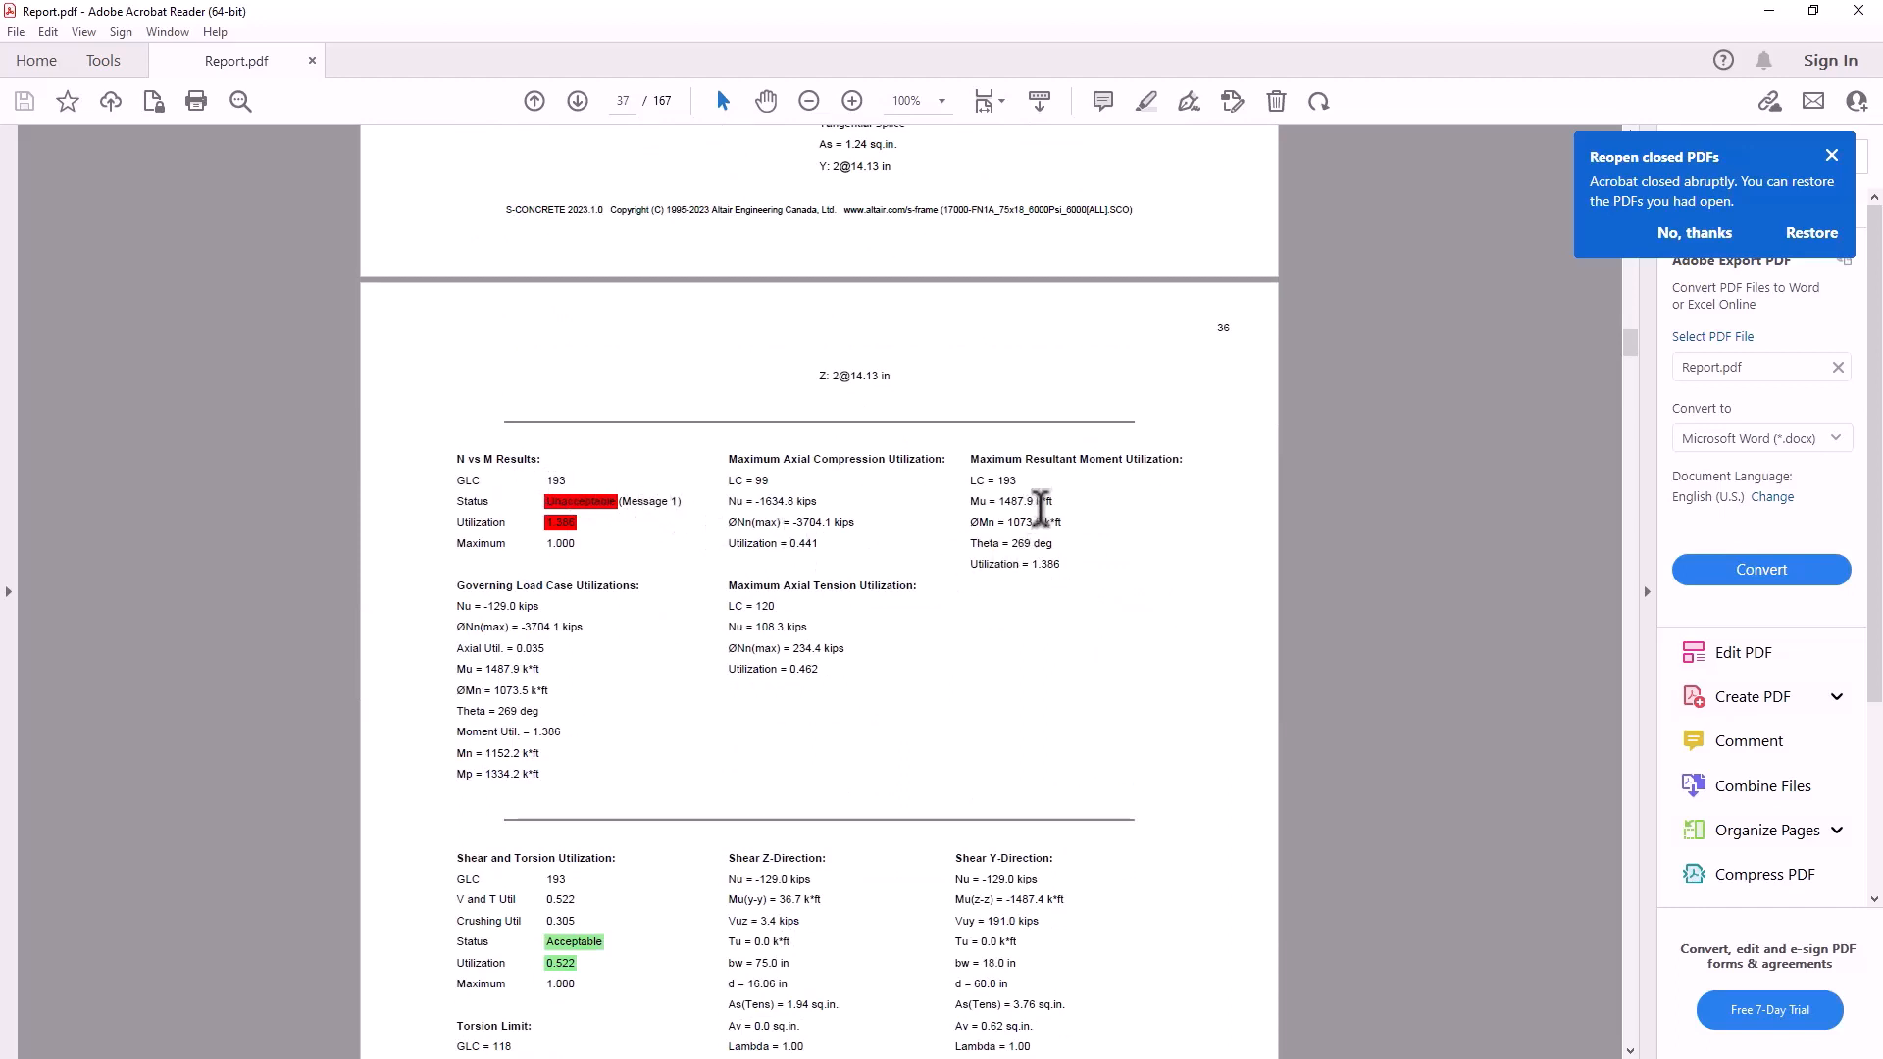
middle_click(1043, 534)
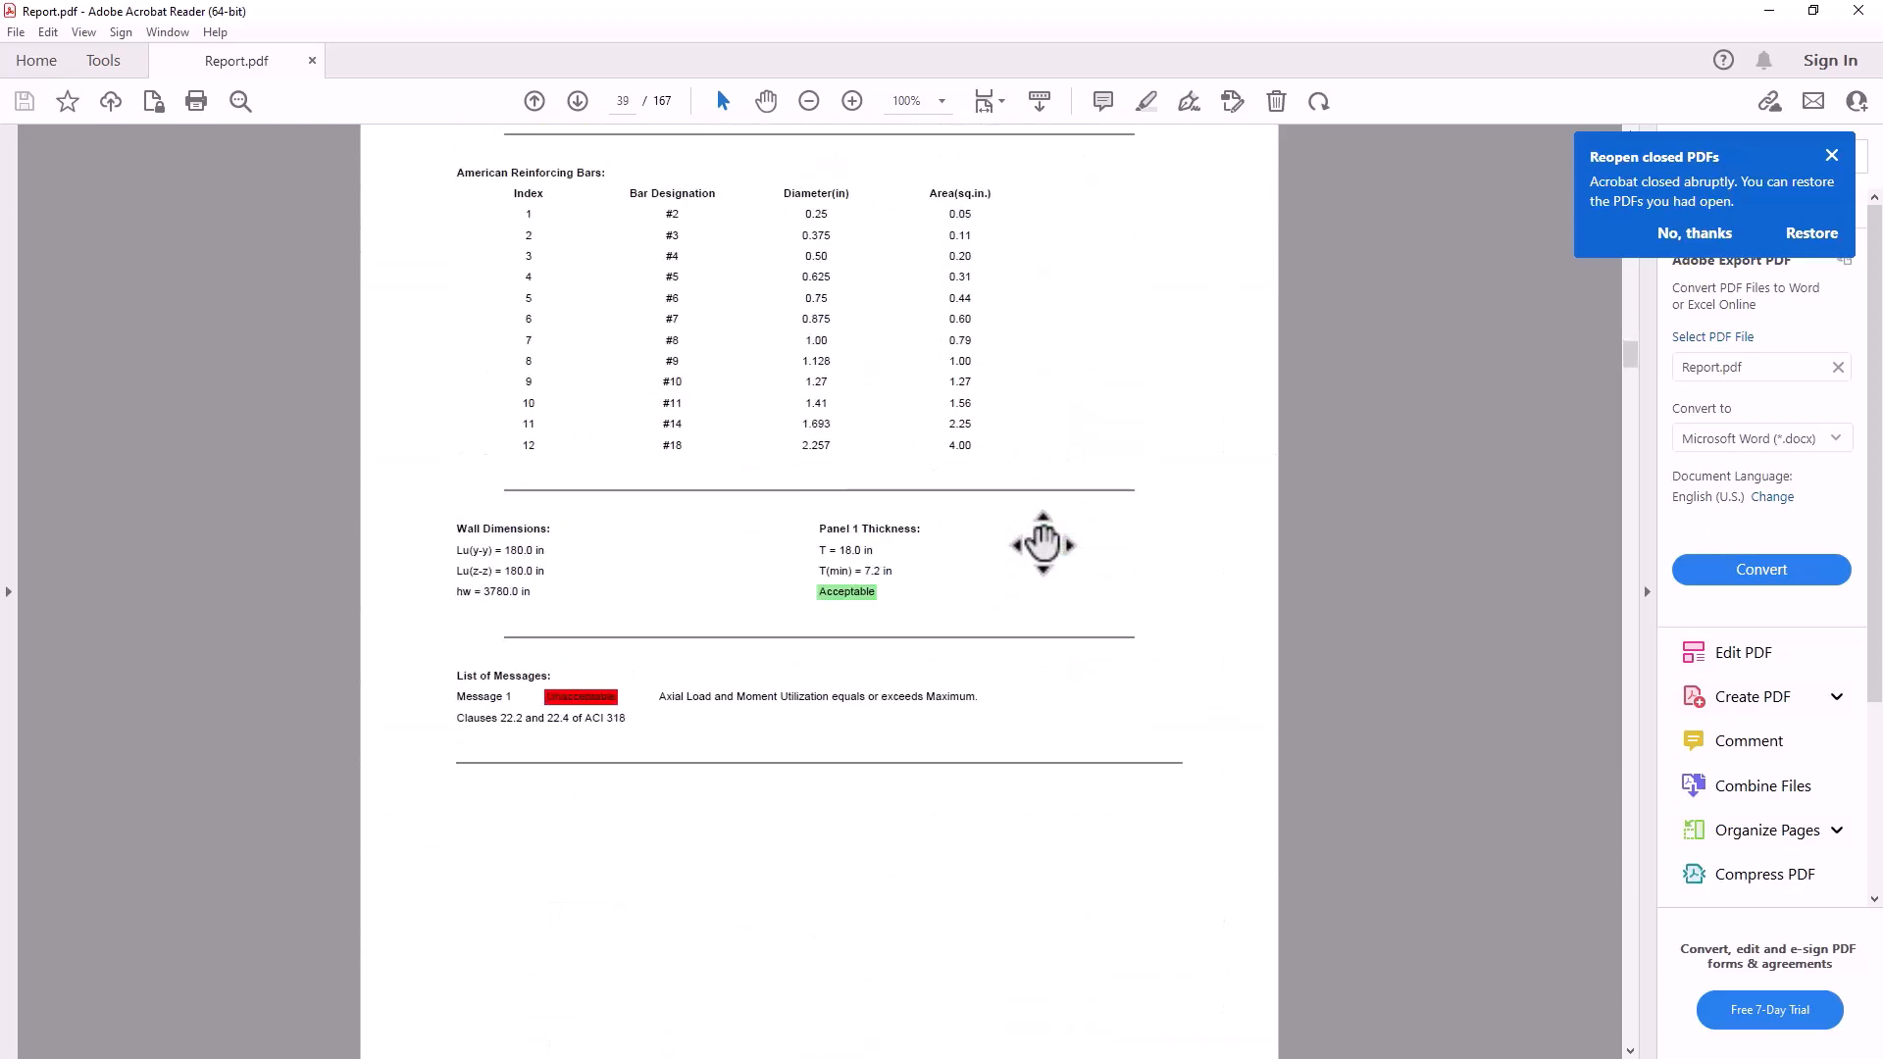
middle_click(1041, 542)
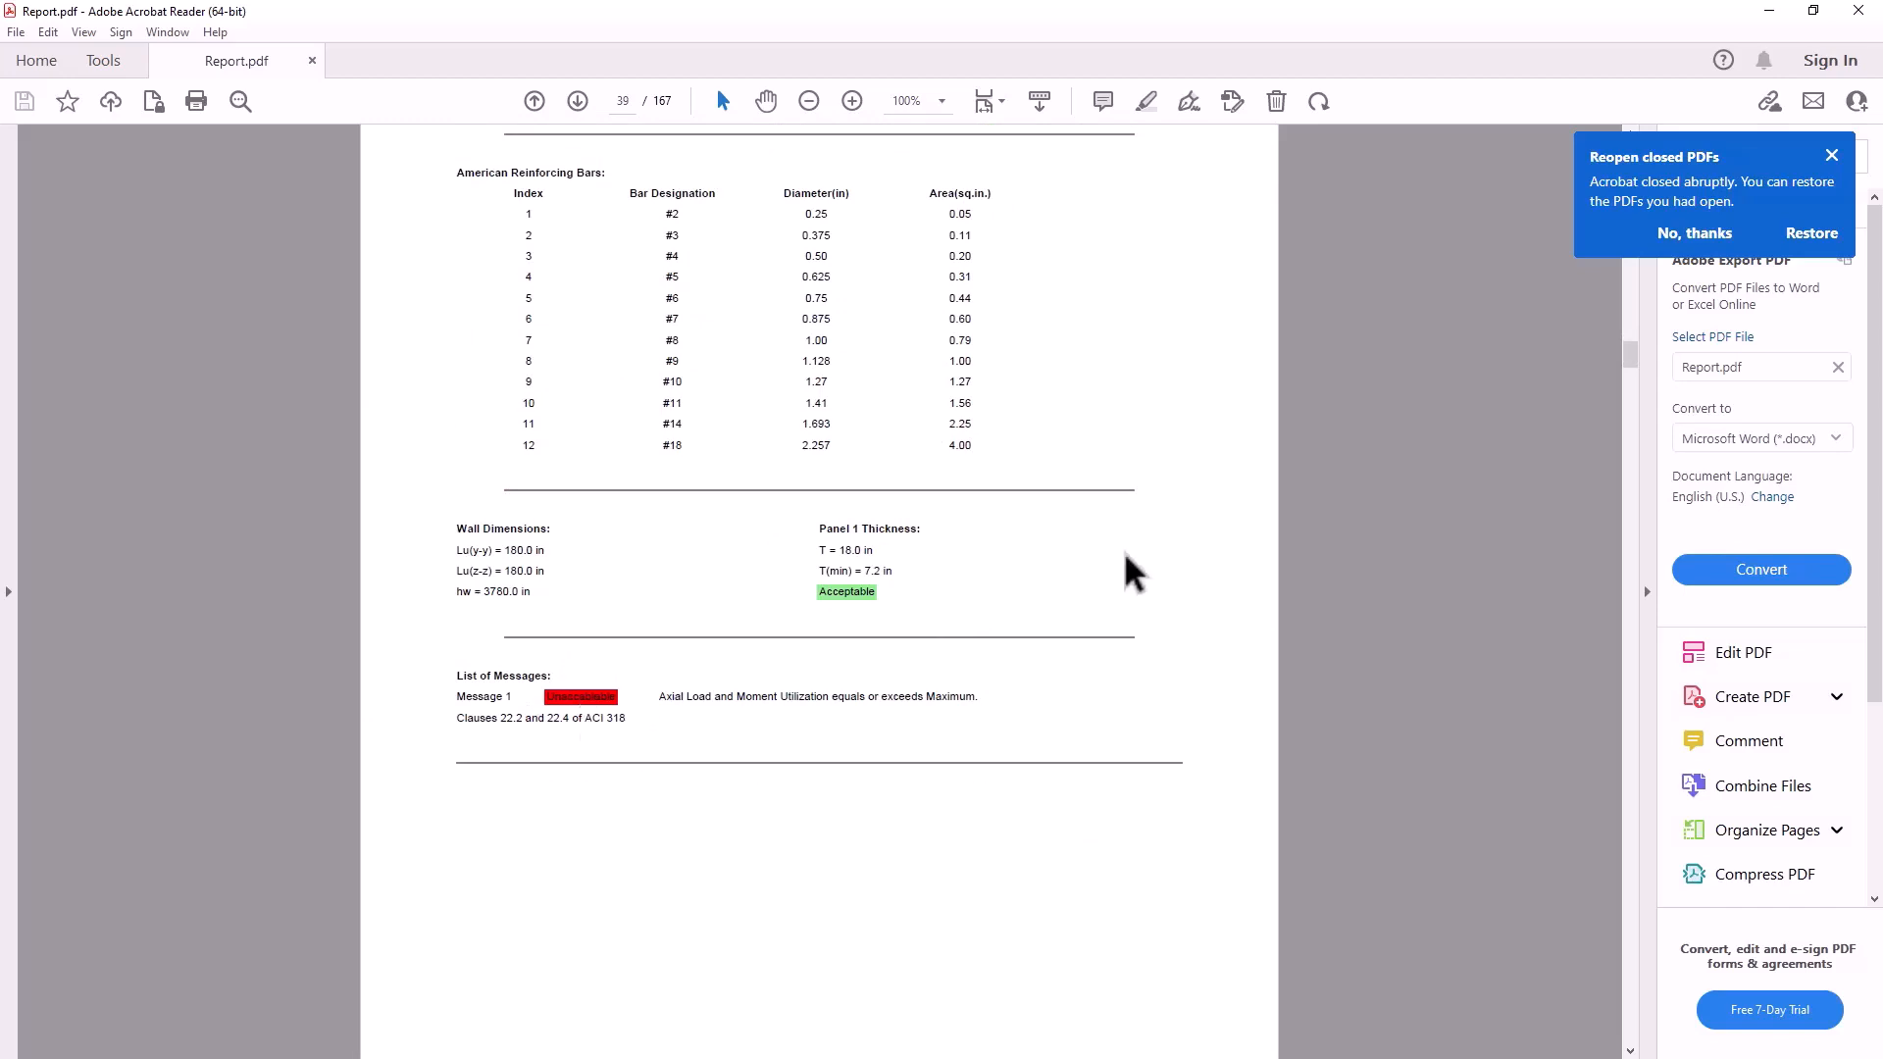
left_click(1769, 12)
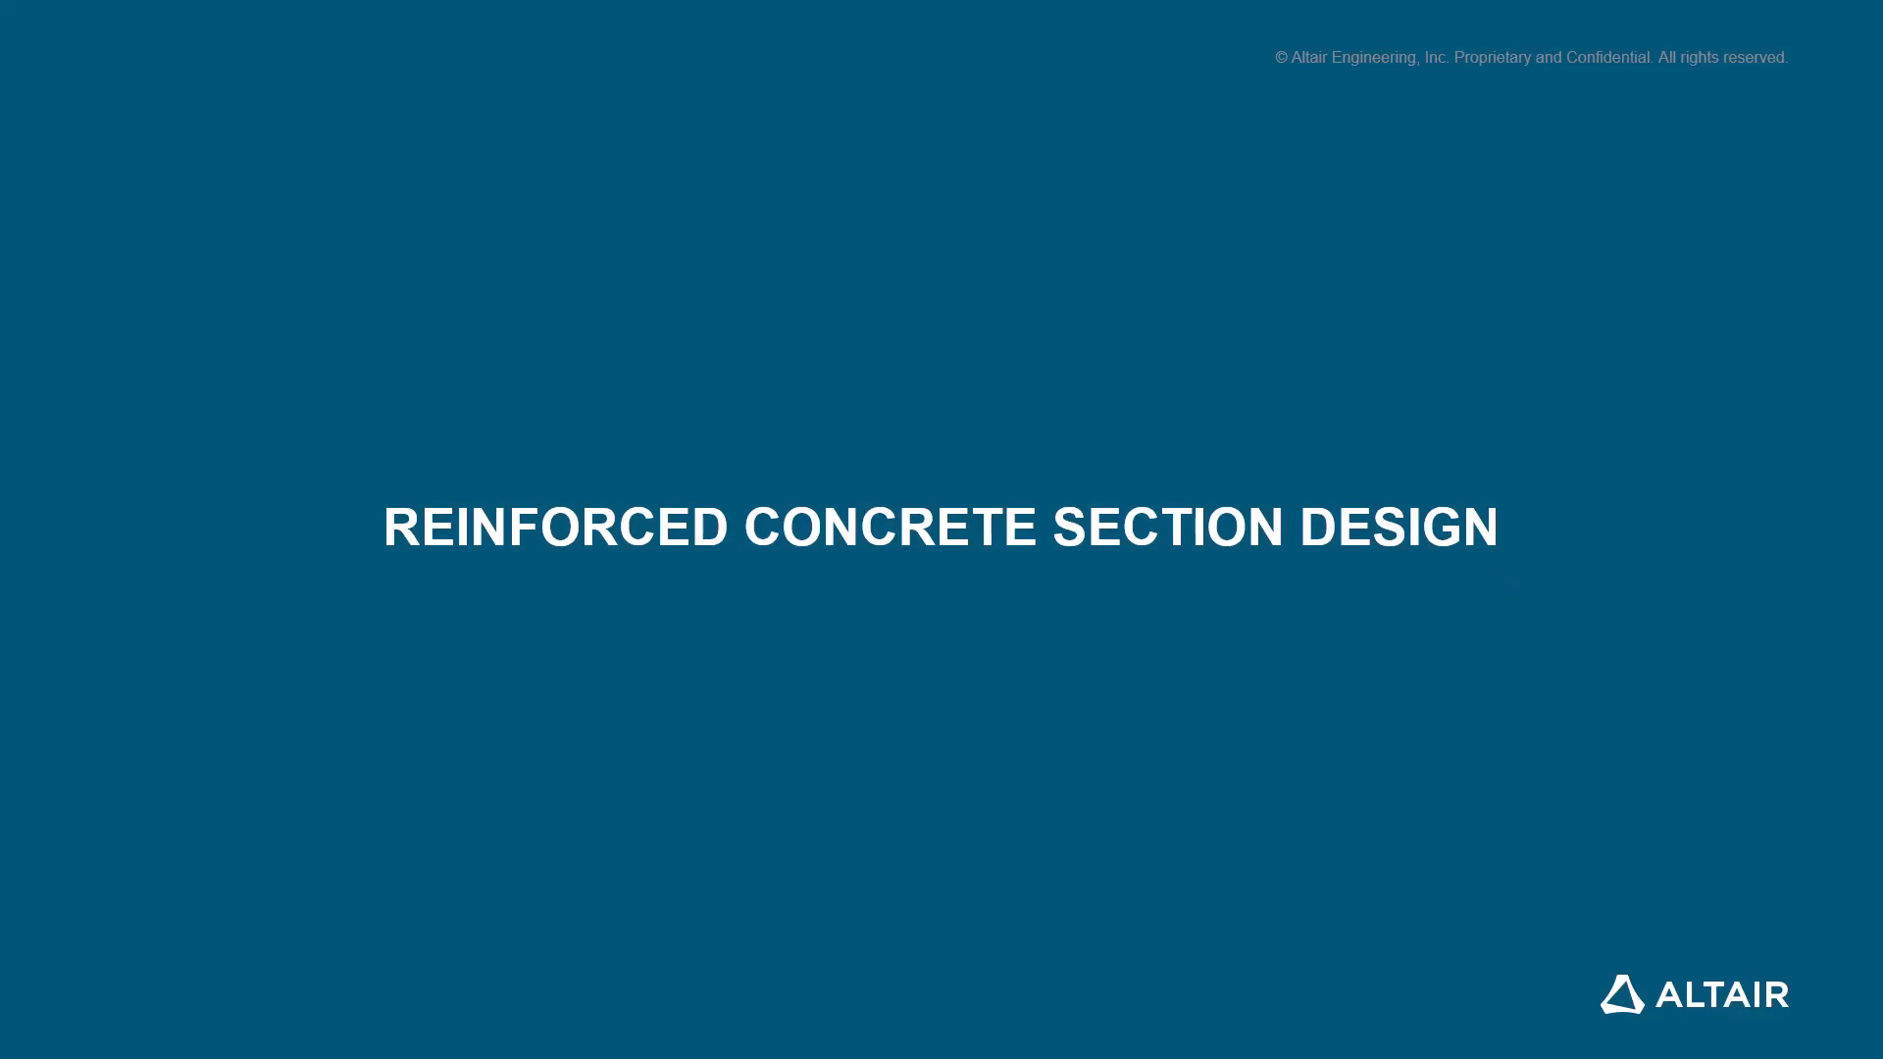
left_click(1318, 459)
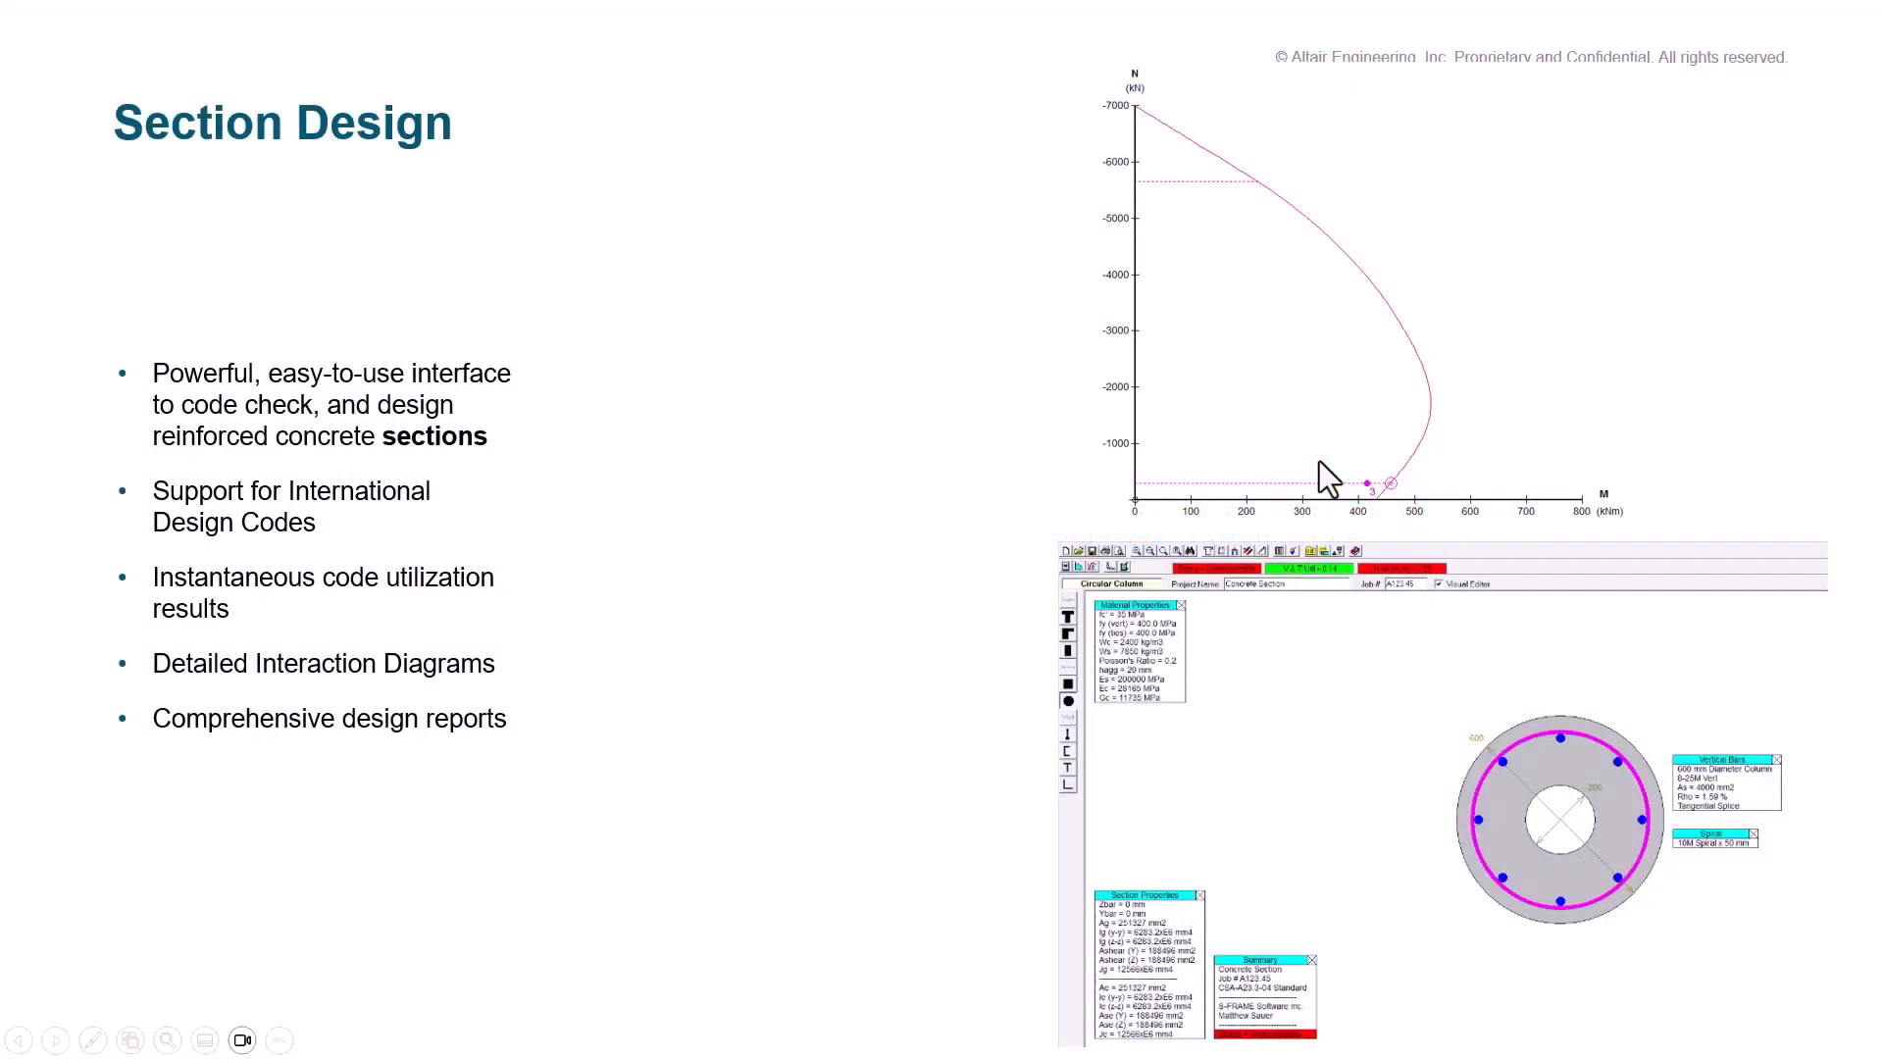
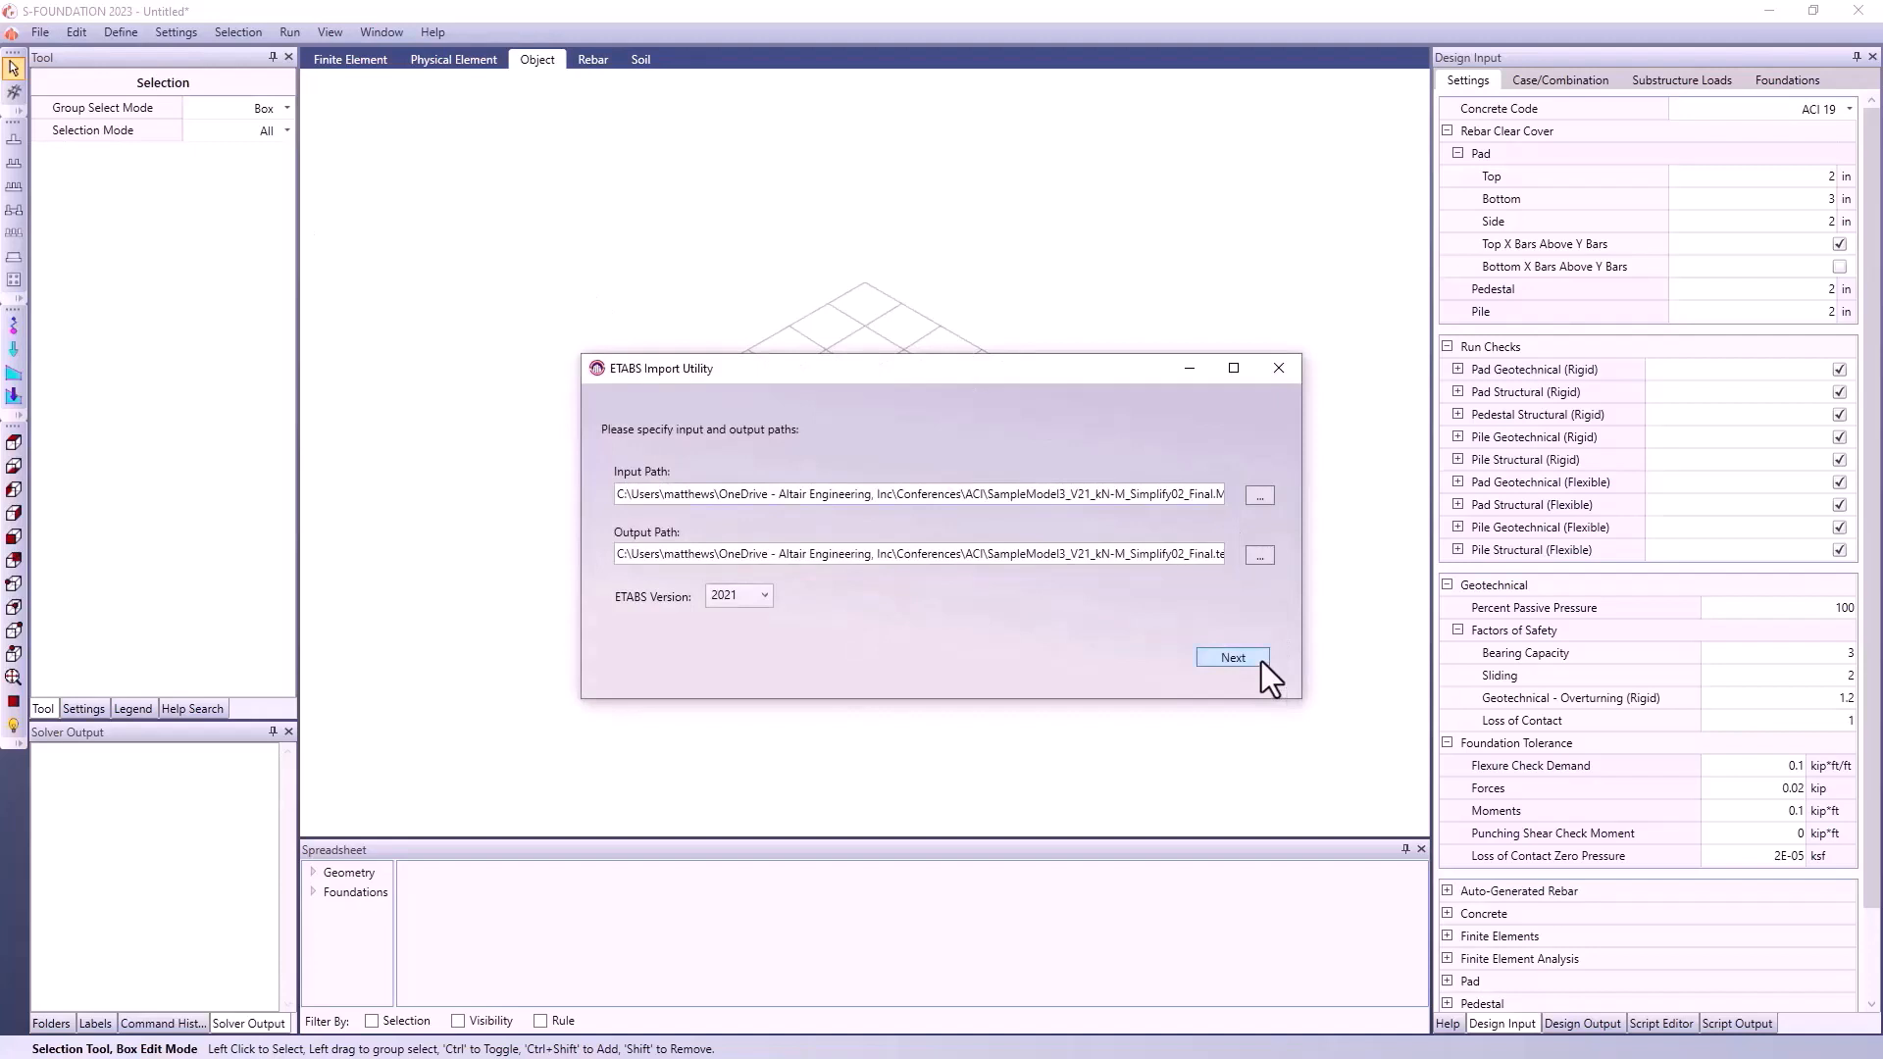
Switch to S-FOUNDATION and import the ETABS model SampleModel3_V21_kN-M_Simplify02_Final with the preset items and all stories, load cases and combinations
left_click(1260, 660)
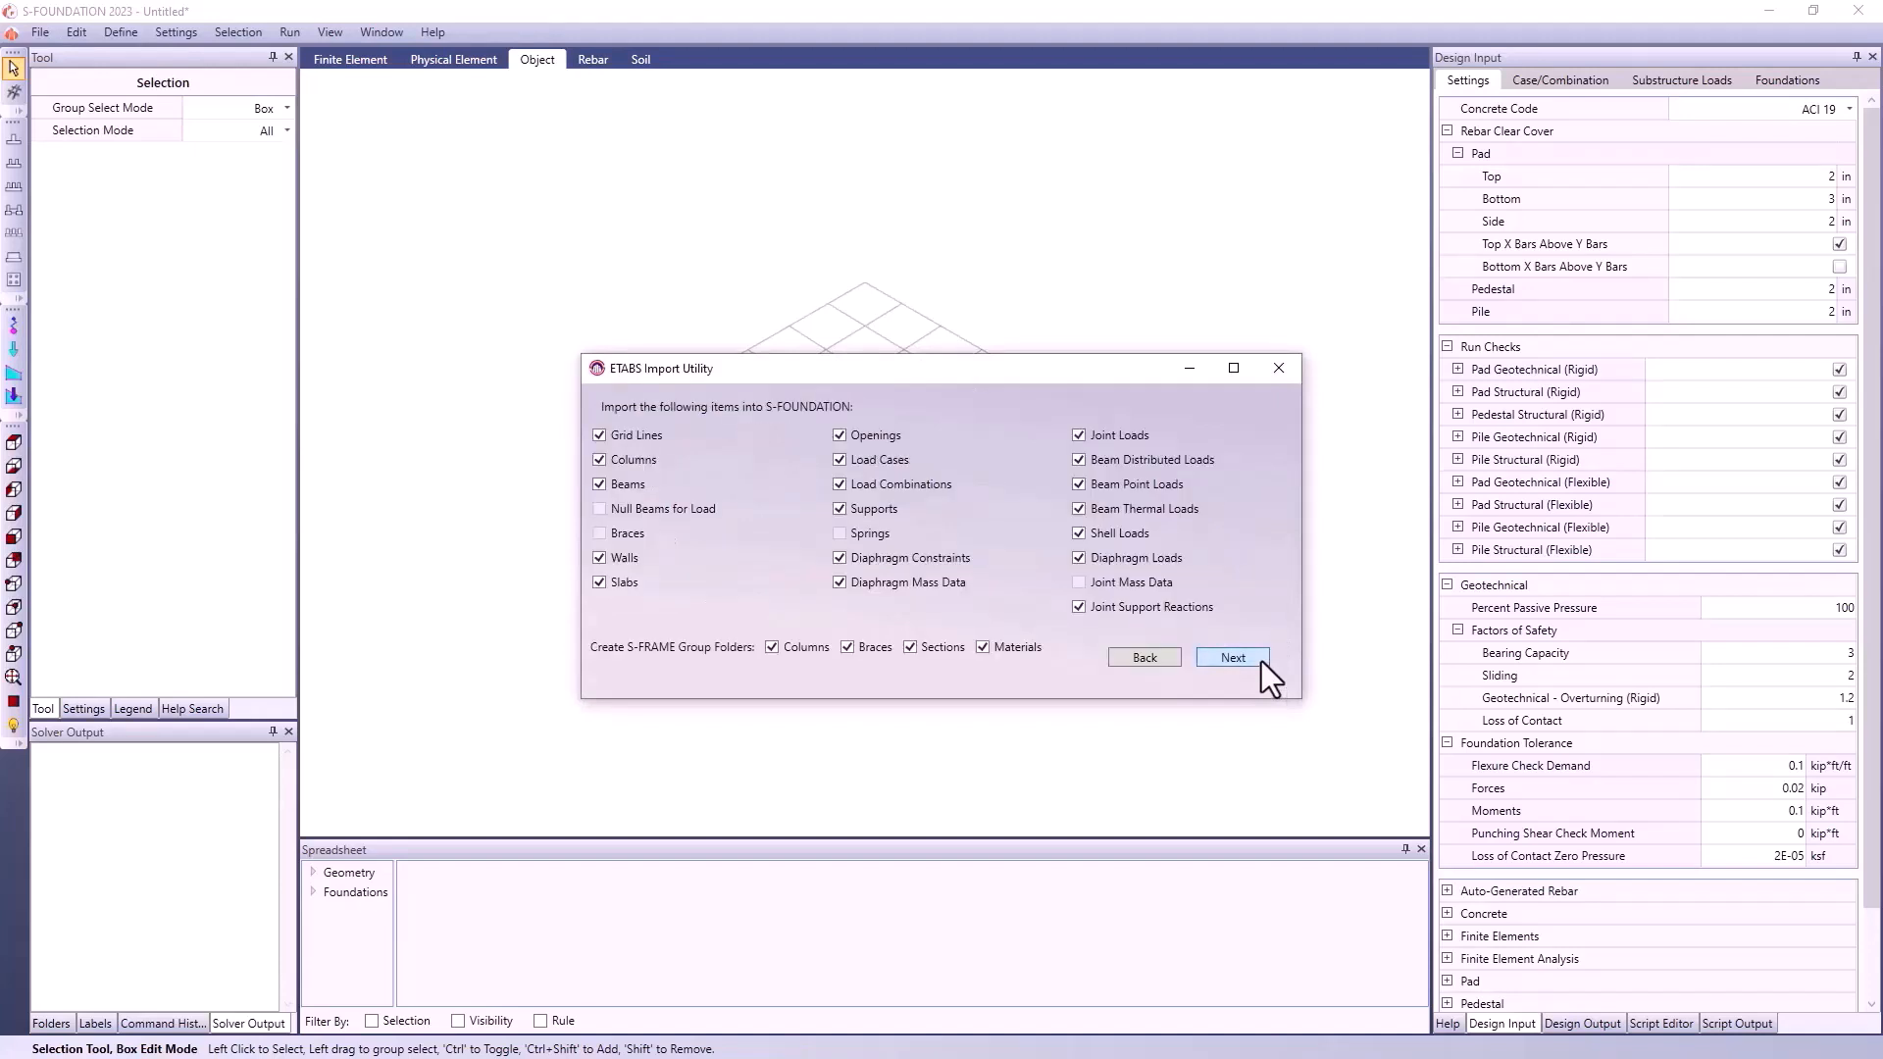
left_click(1261, 661)
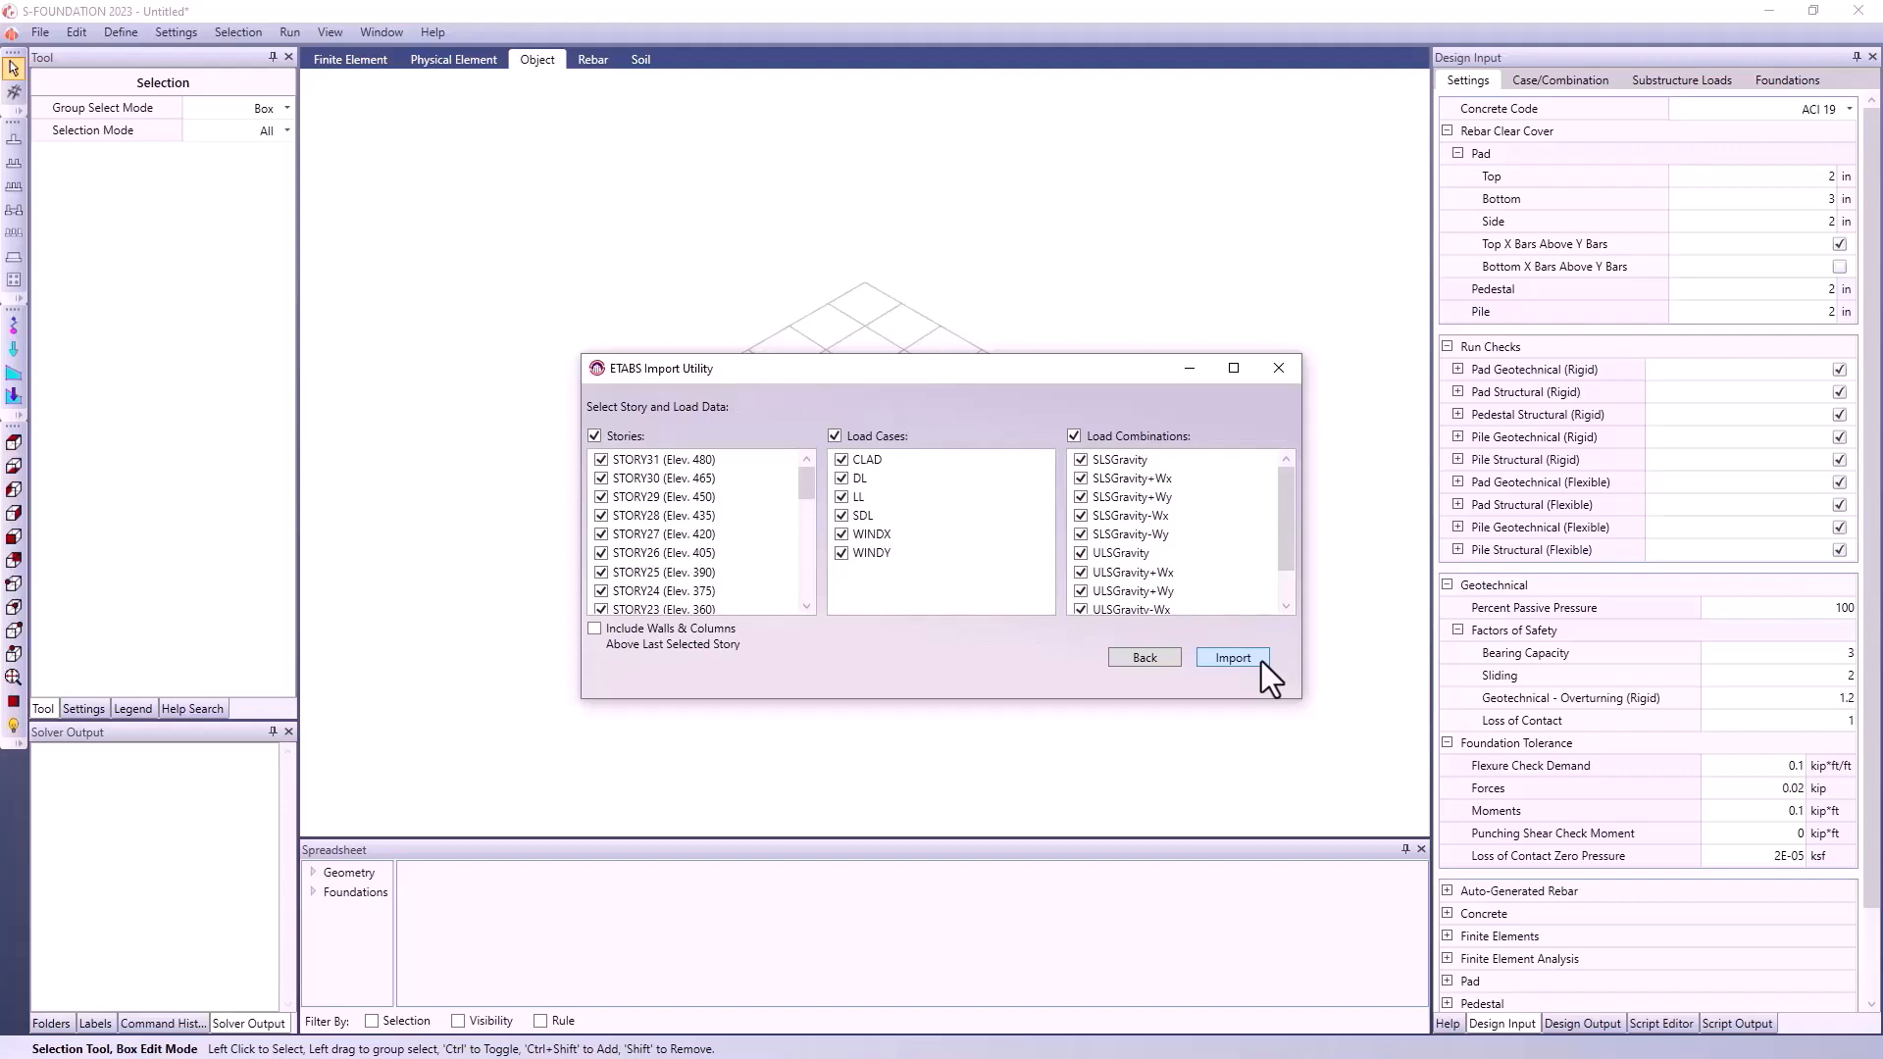
left_click(1233, 657)
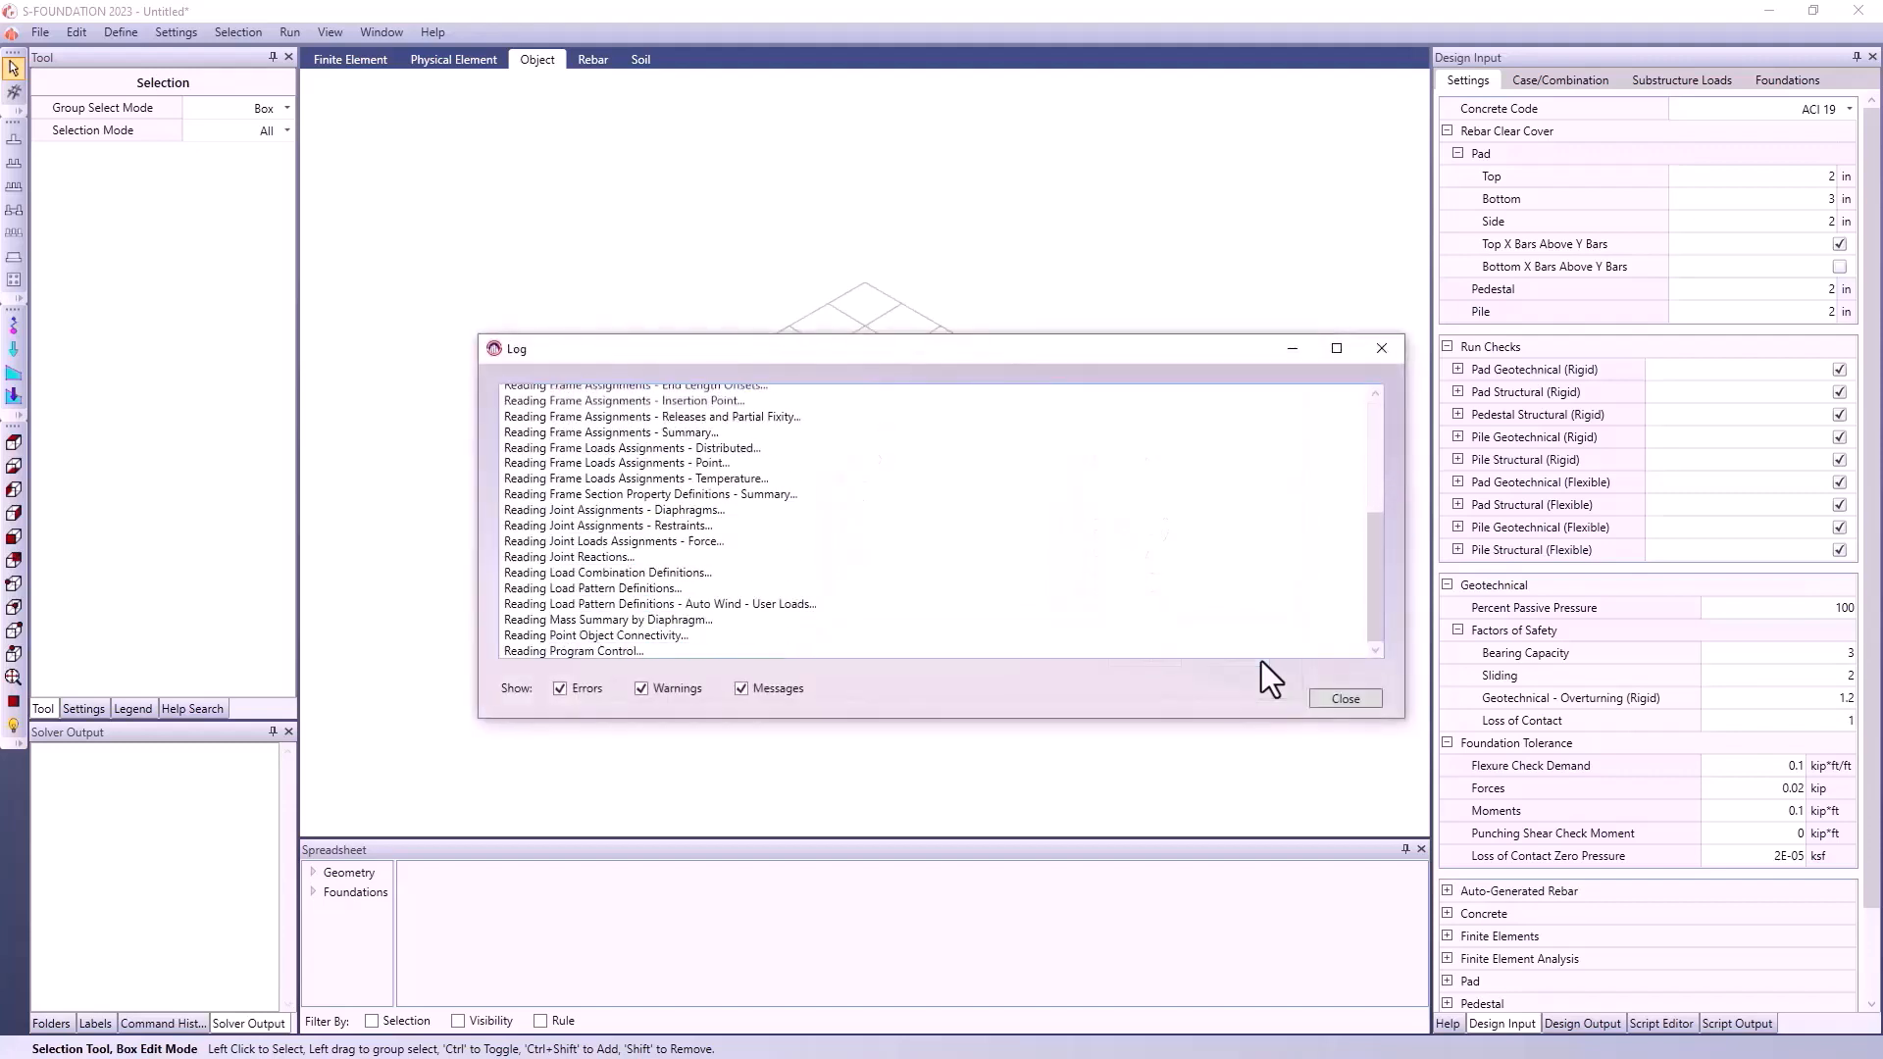
left_click(1351, 697)
left_click(1050, 613)
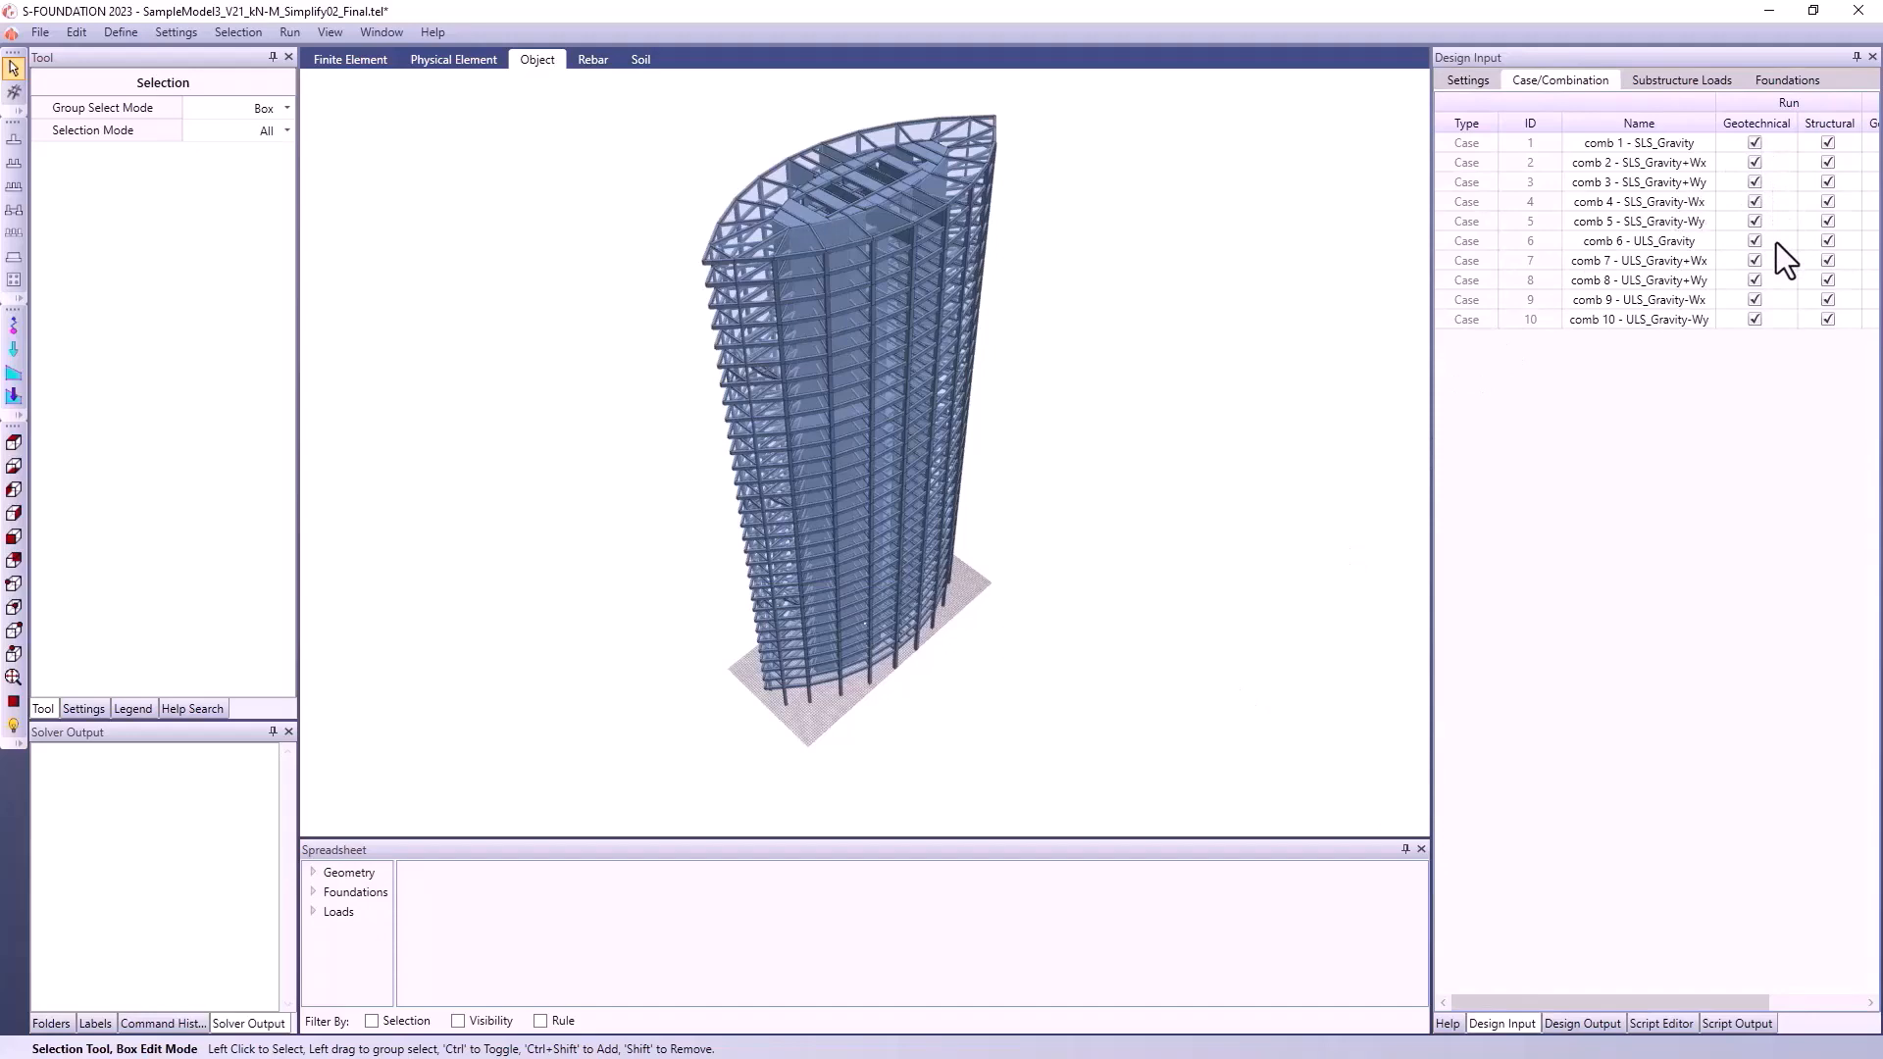
Exclude SLS combinations 1 to 5 from the structural run and ULS combinations 6 to 10 from the geotechnical run
mouse_move(928, 696)
middle_mouse_down()
mouse_move(930, 660)
mouse_move(886, 723)
mouse_move(912, 723)
middle_mouse_up()
scroll(885, 720, "up", 6)
scroll(867, 708, "up", 2)
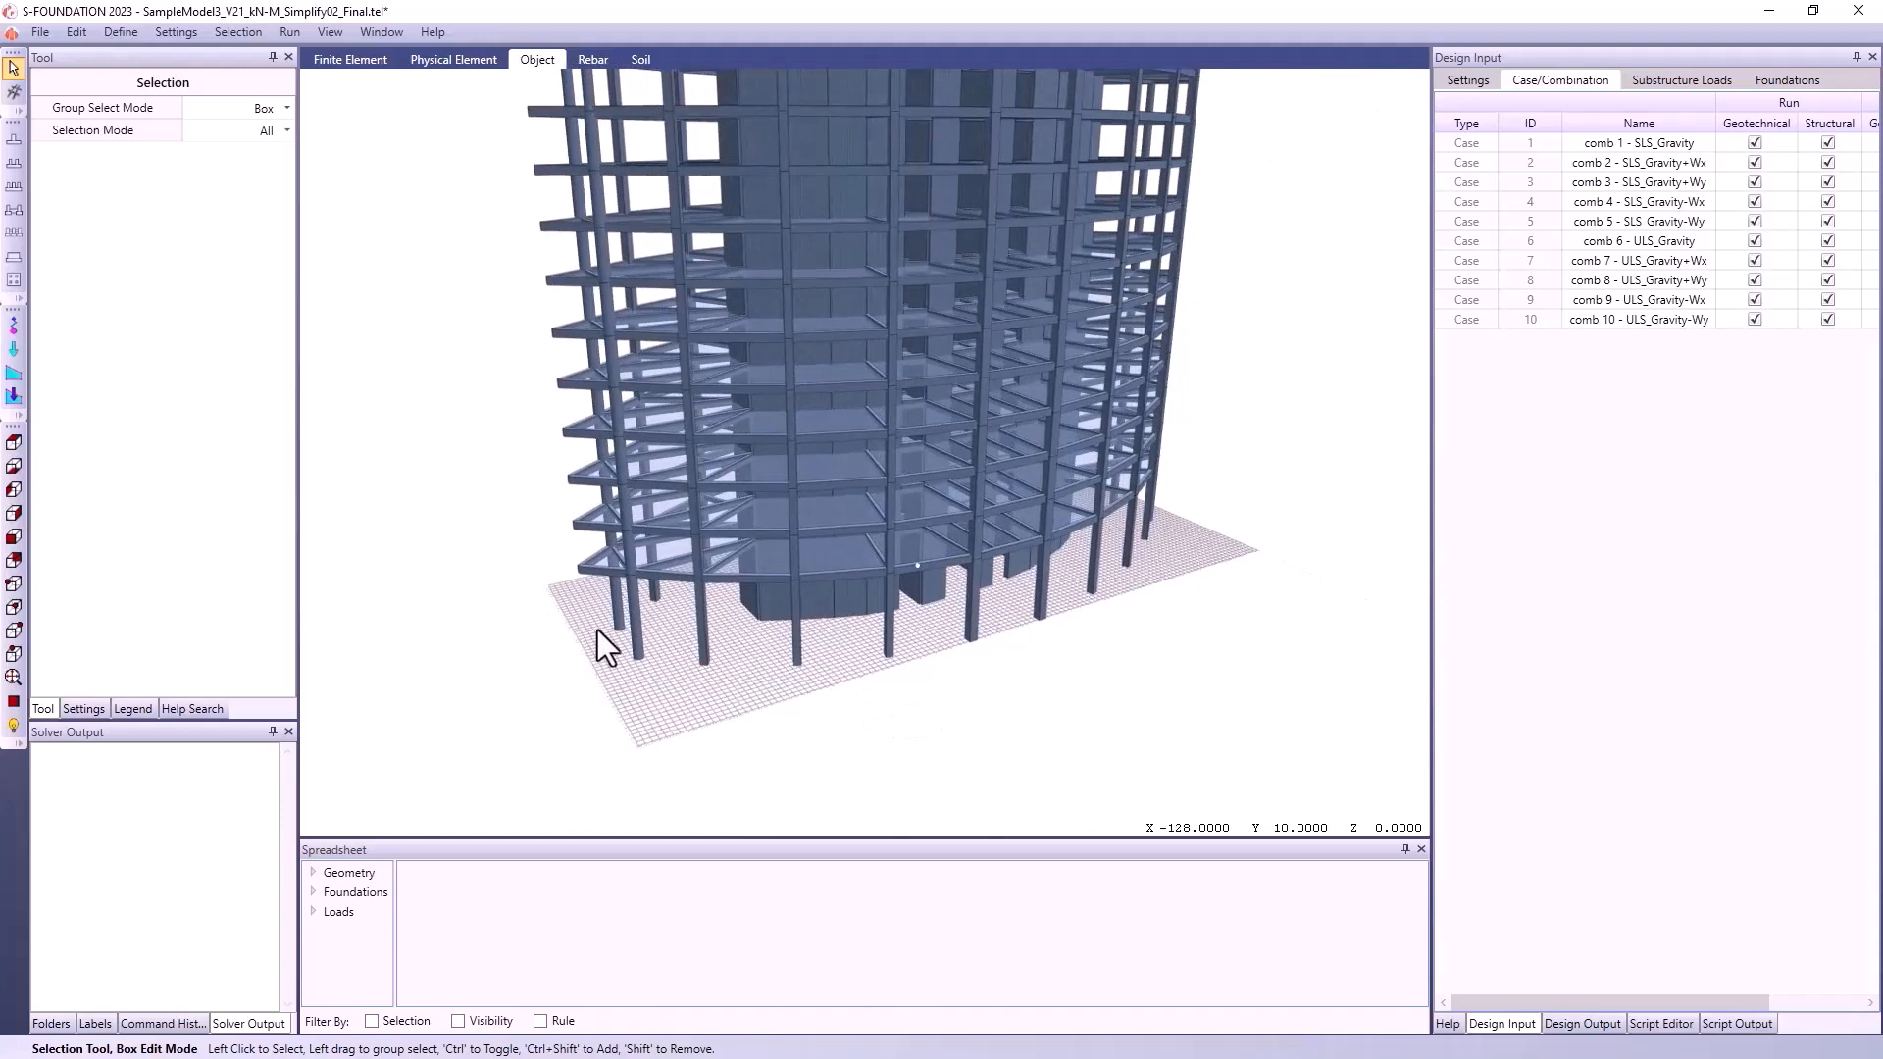
left_click(620, 608)
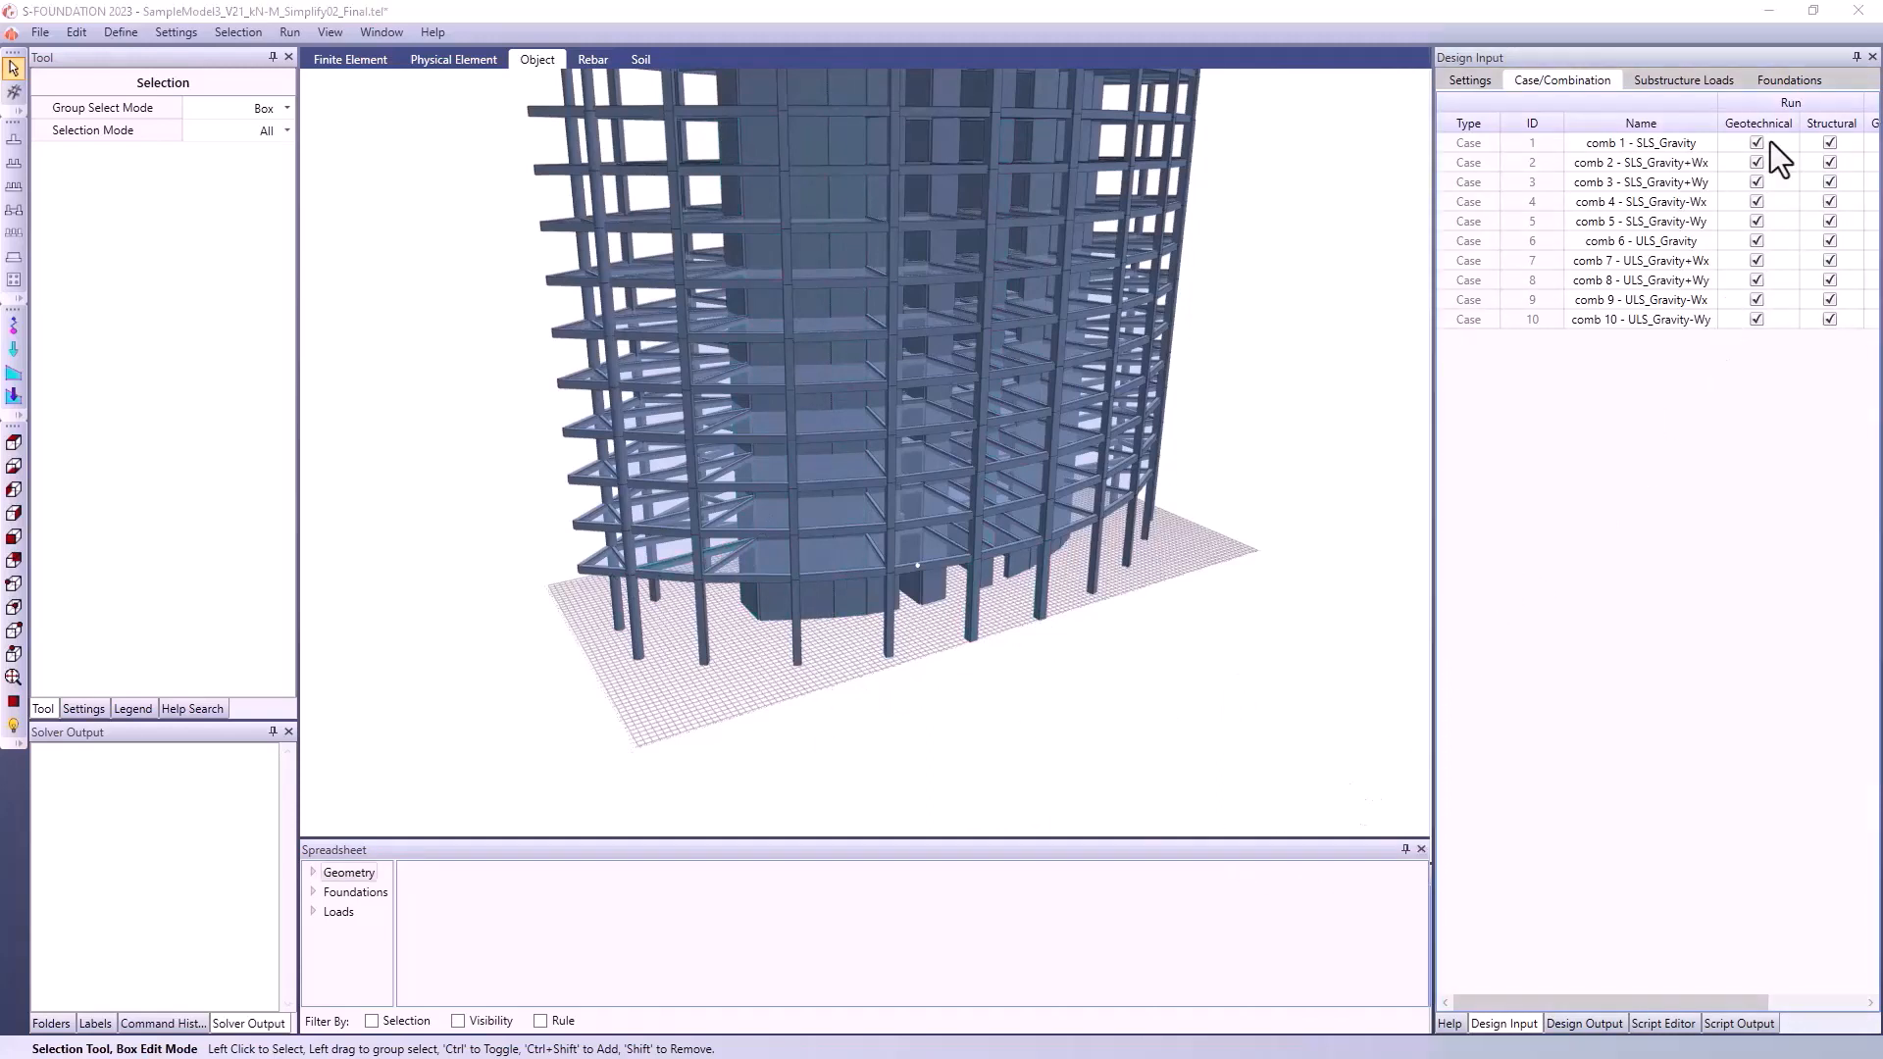
left_click_drag(1827, 142, 1830, 224)
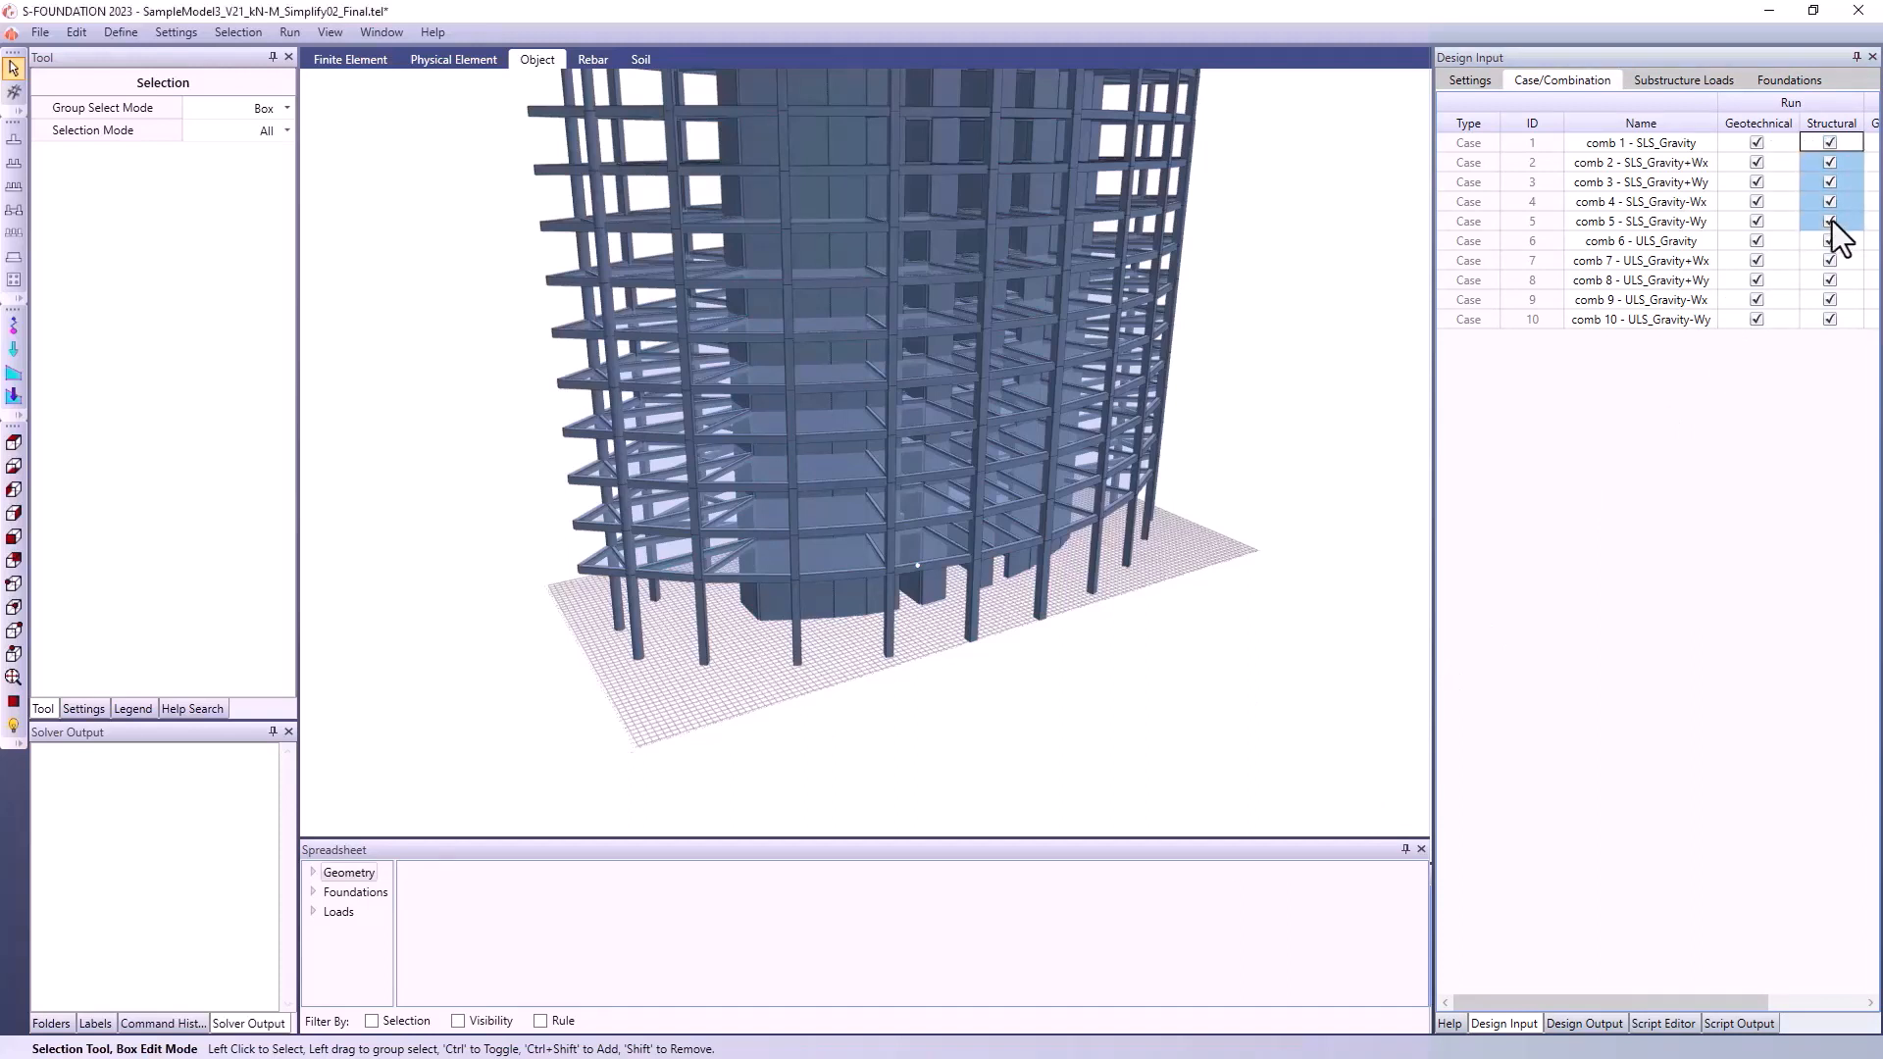
left_click(1830, 222)
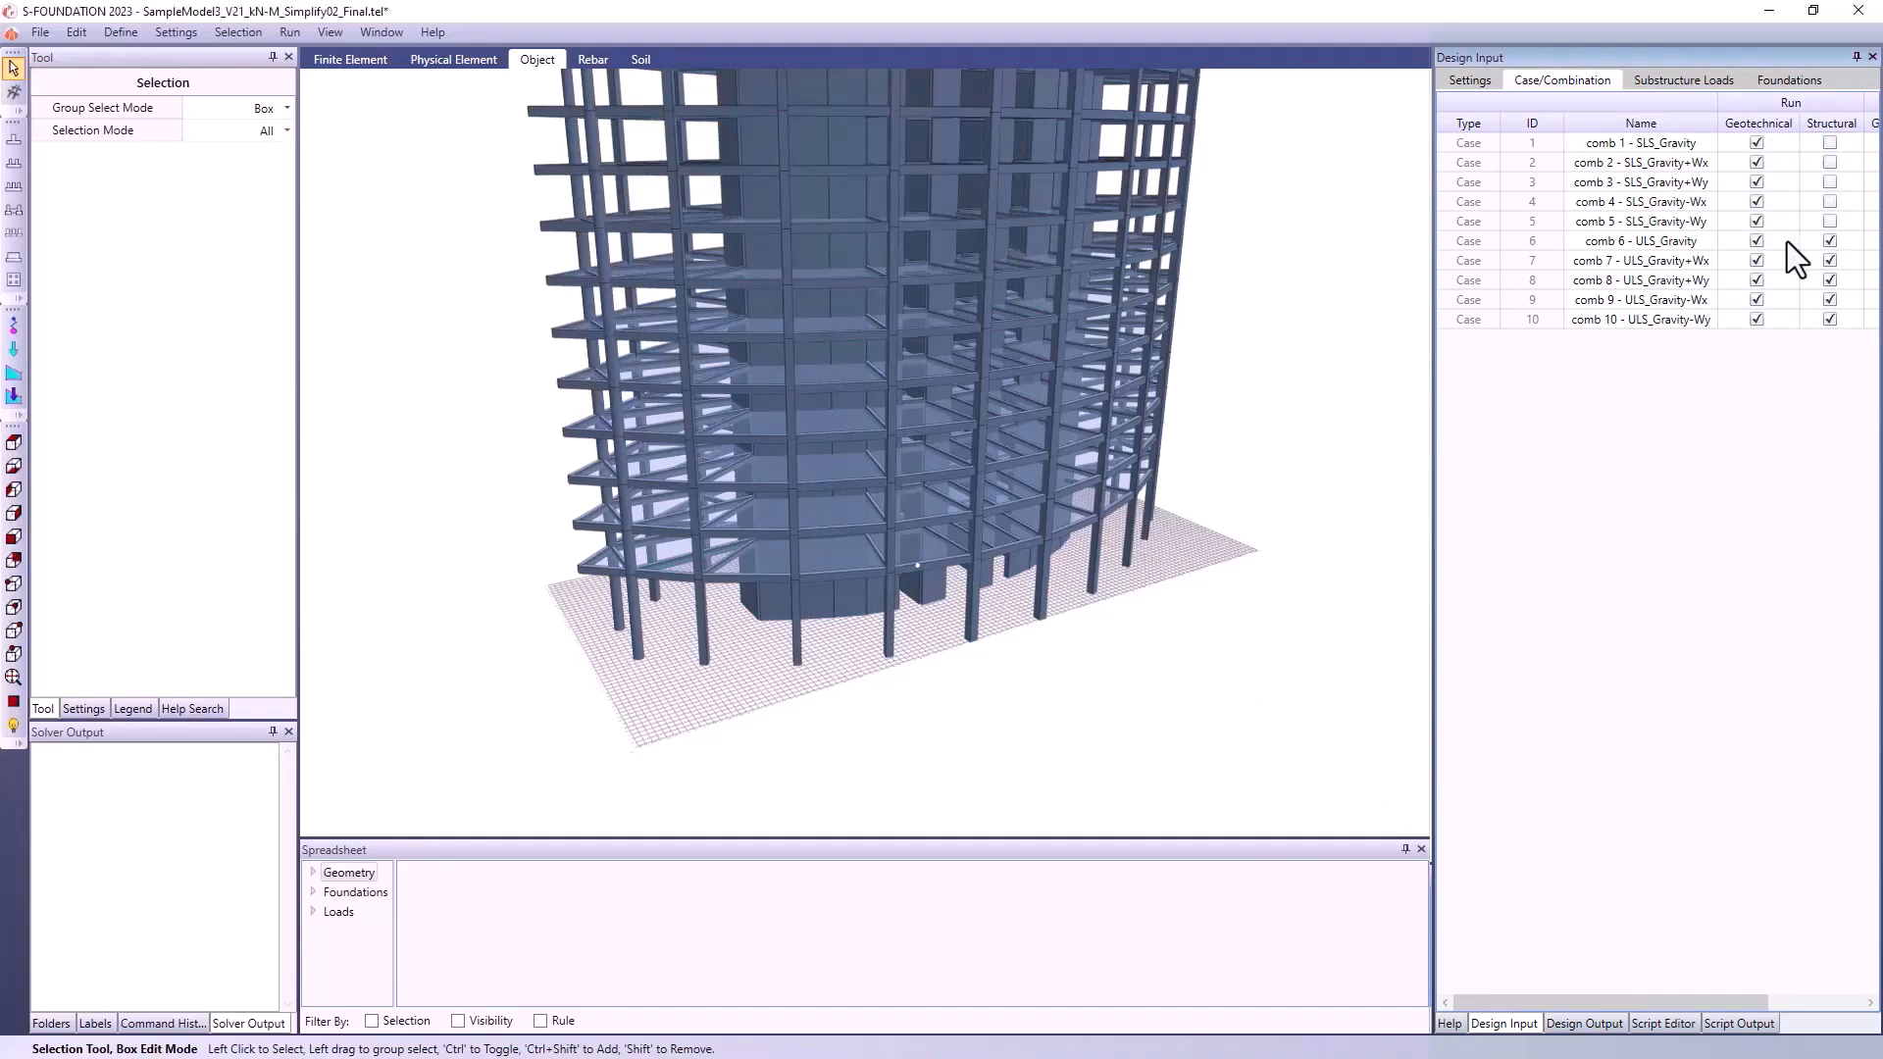
left_click(1756, 242)
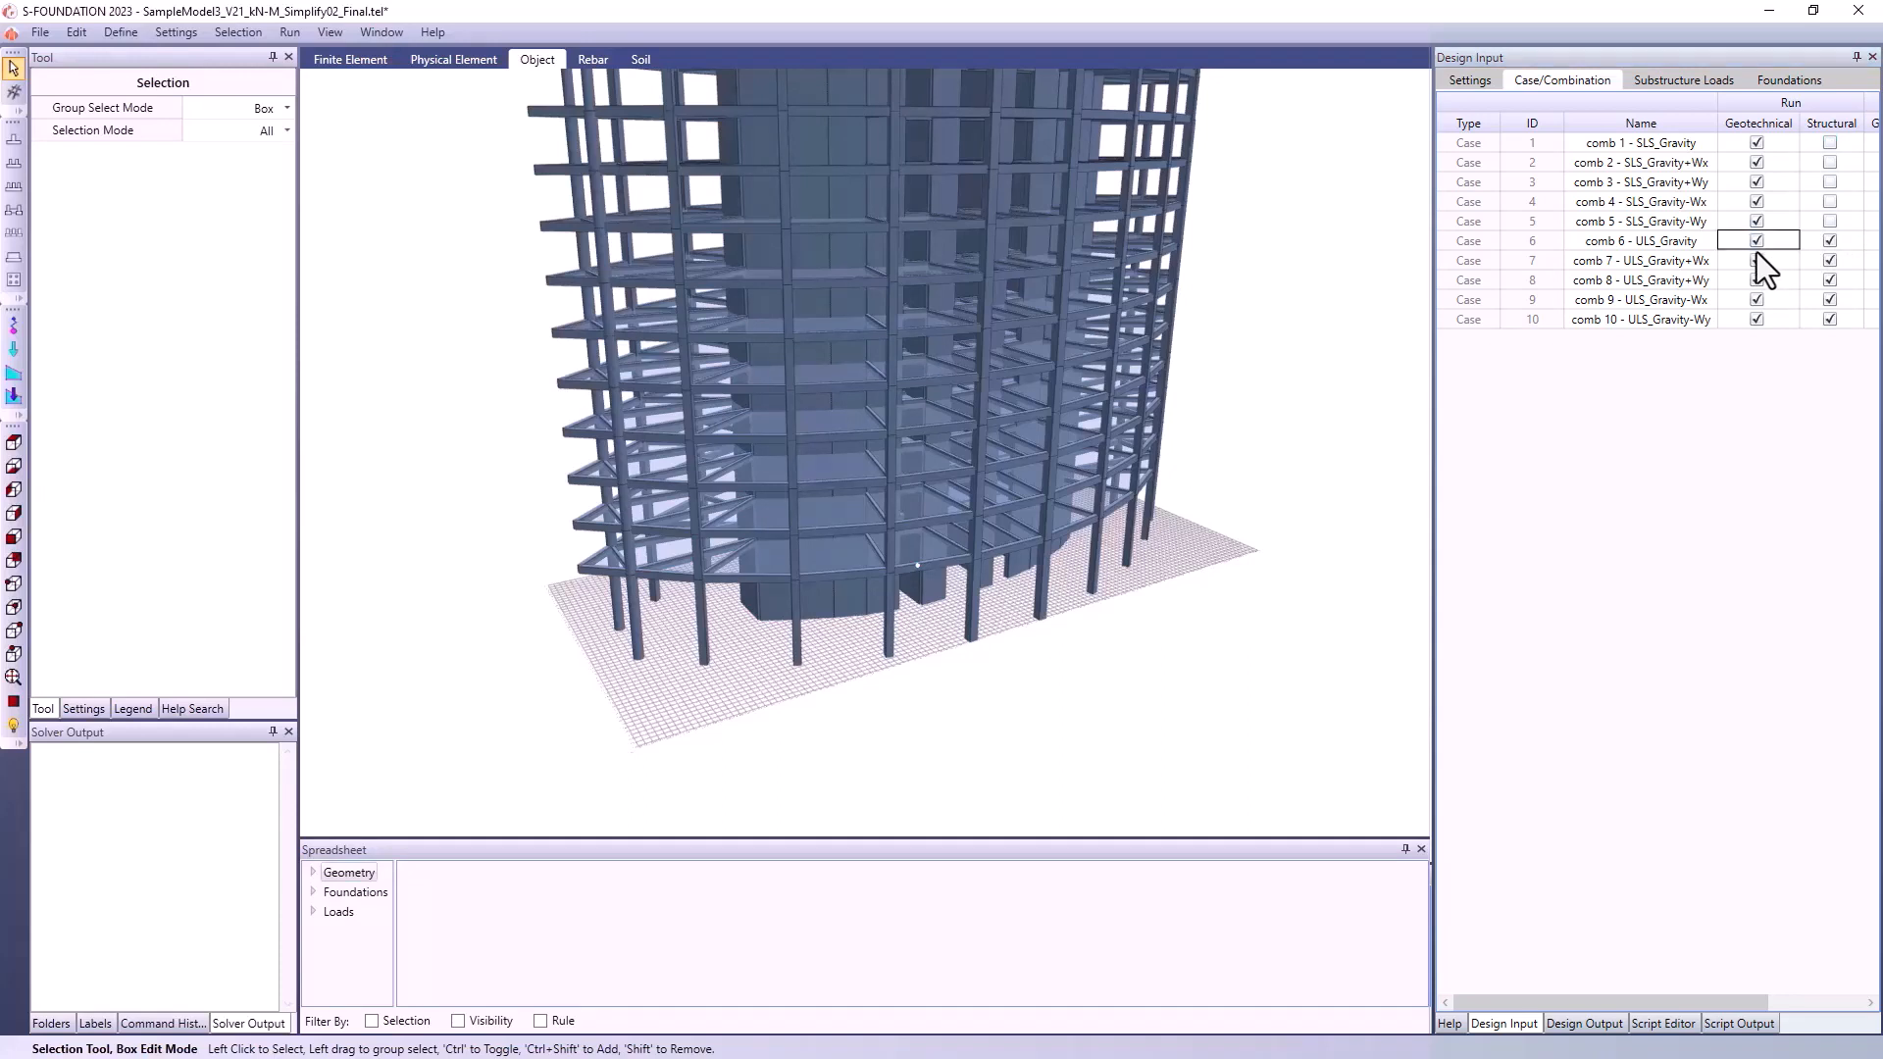
left_click(1774, 325)
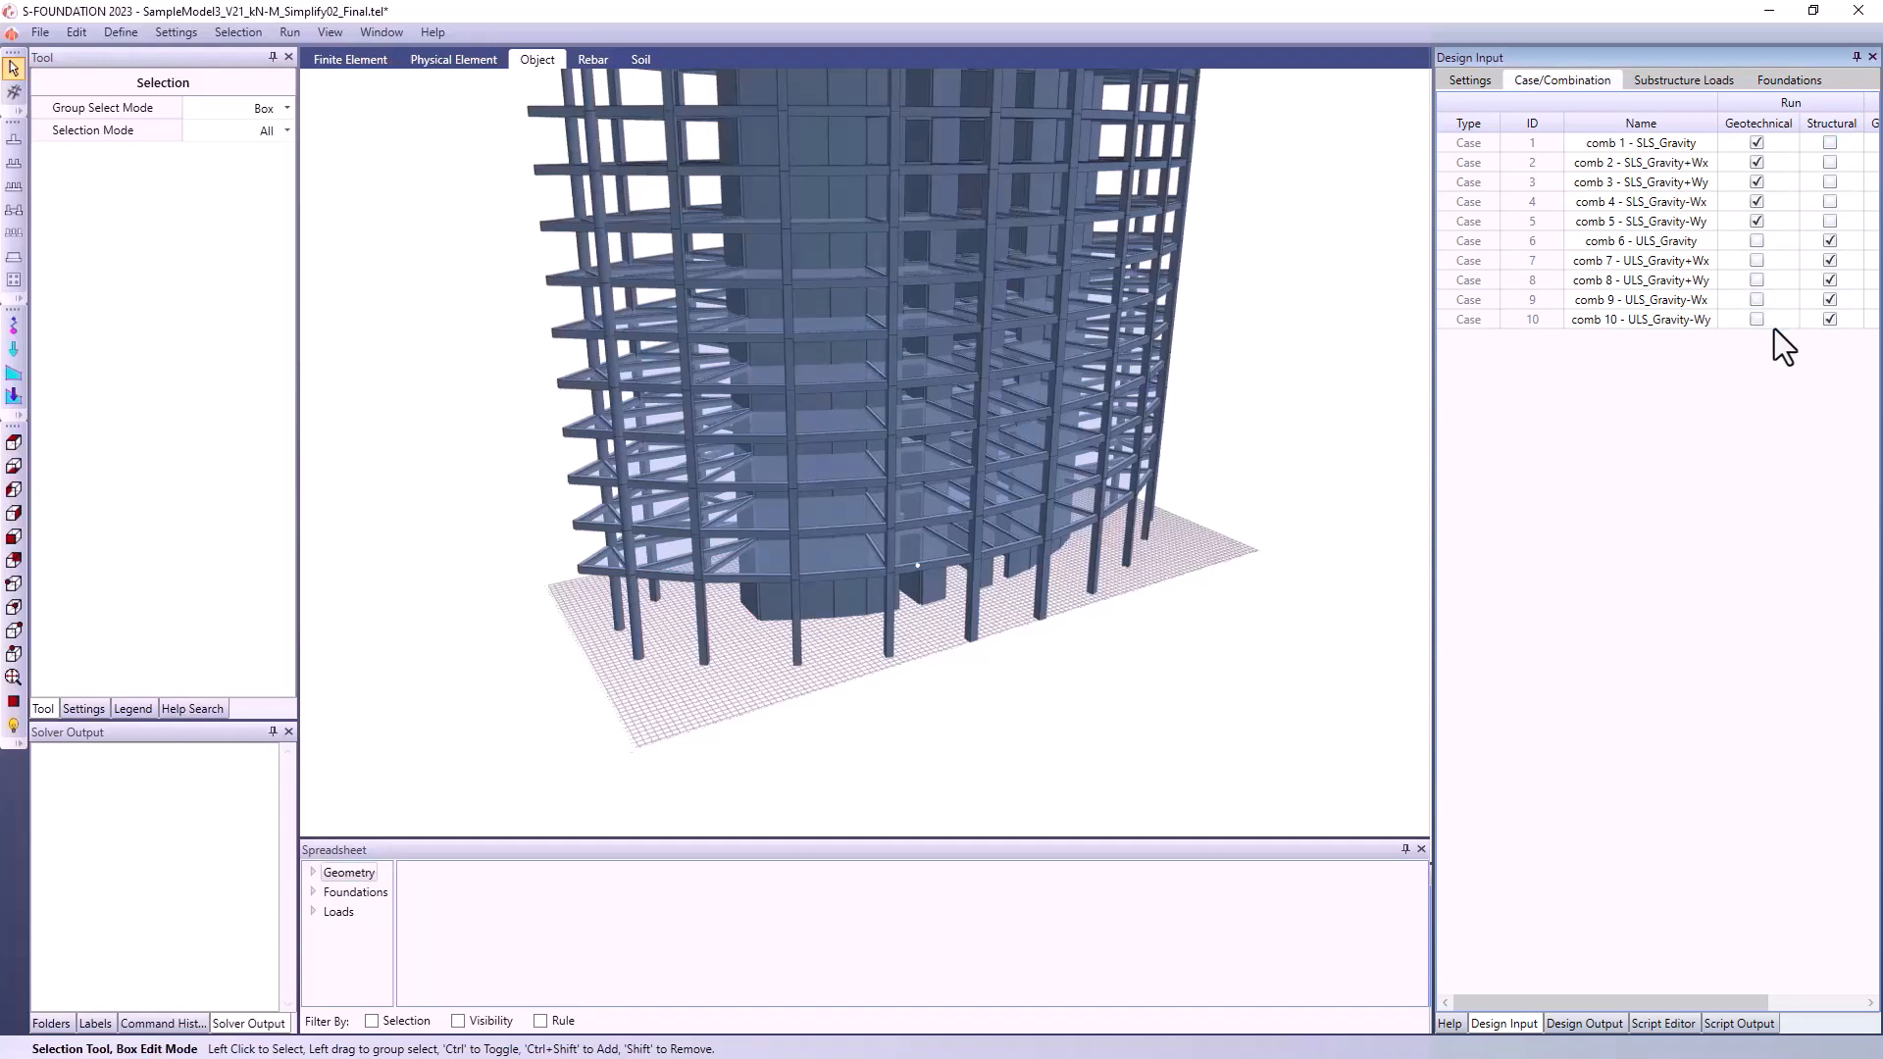
Display the general design settings and show the base level's columns and walls in plan
left_click(1492, 83)
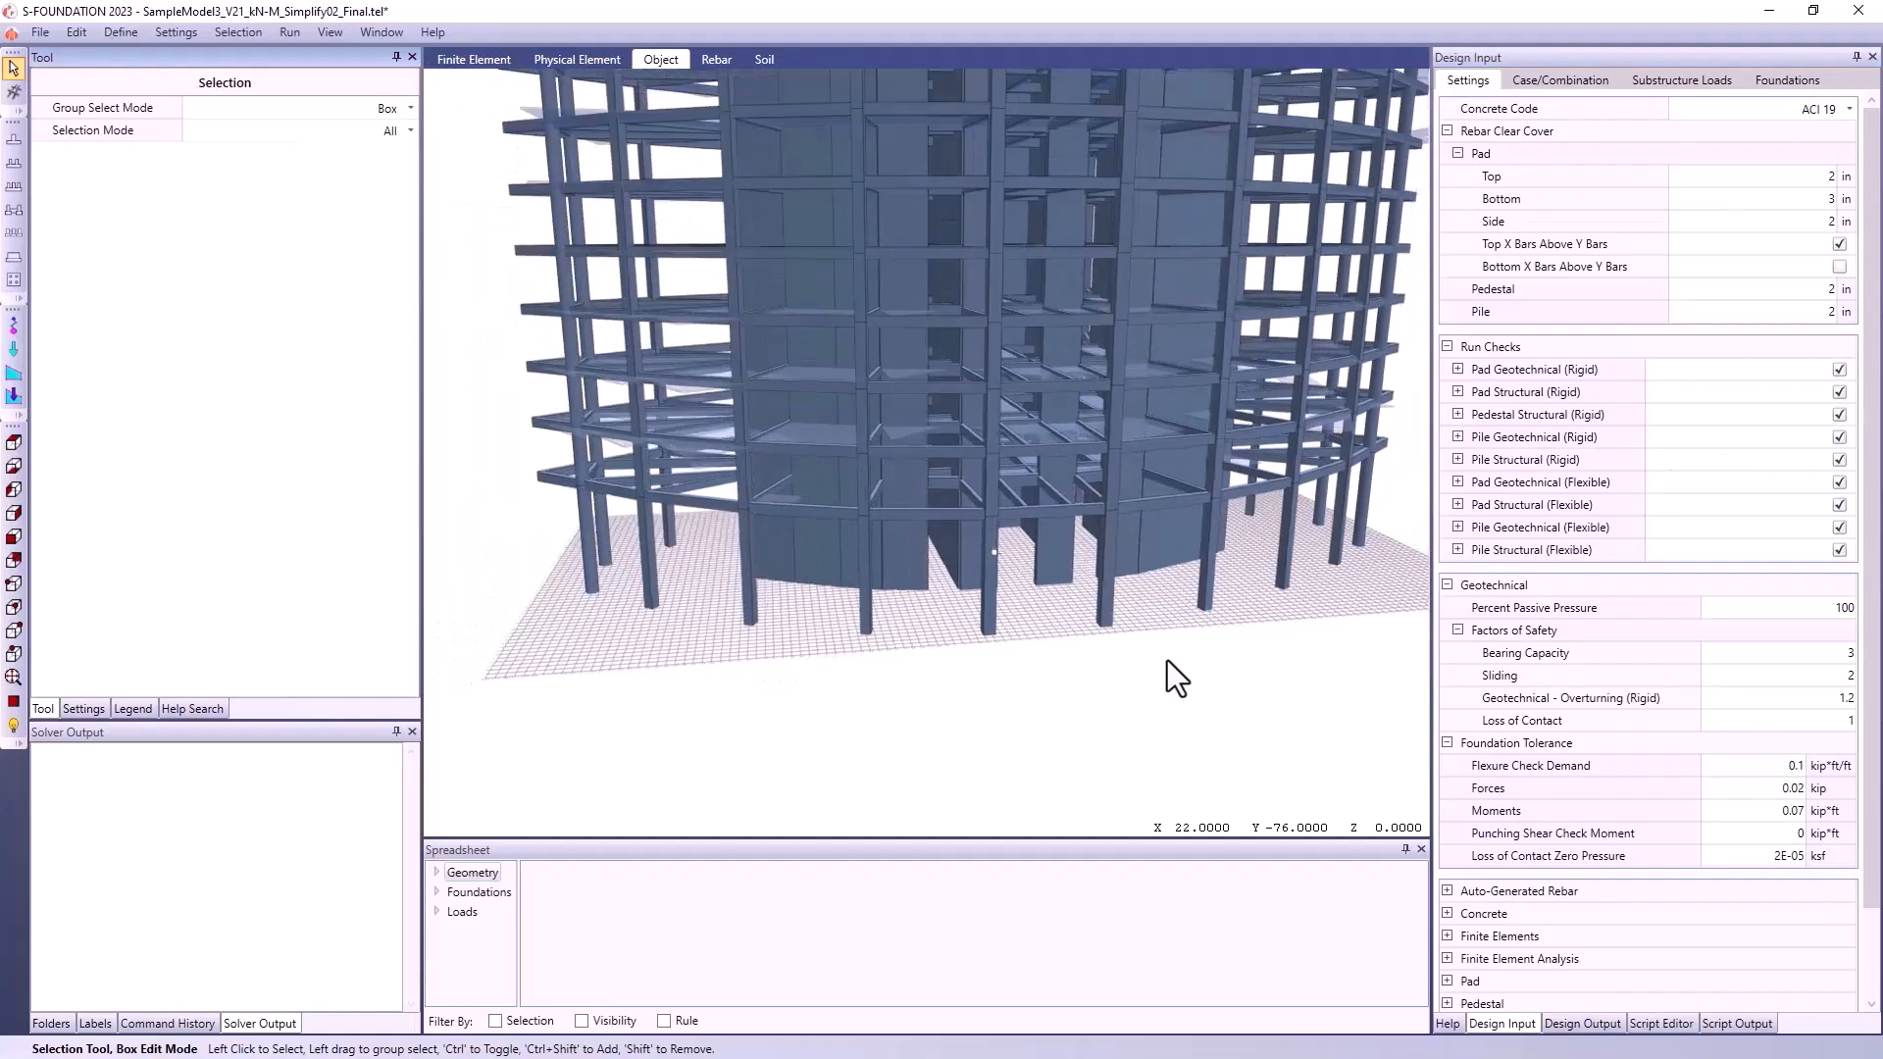
left_click(13, 702)
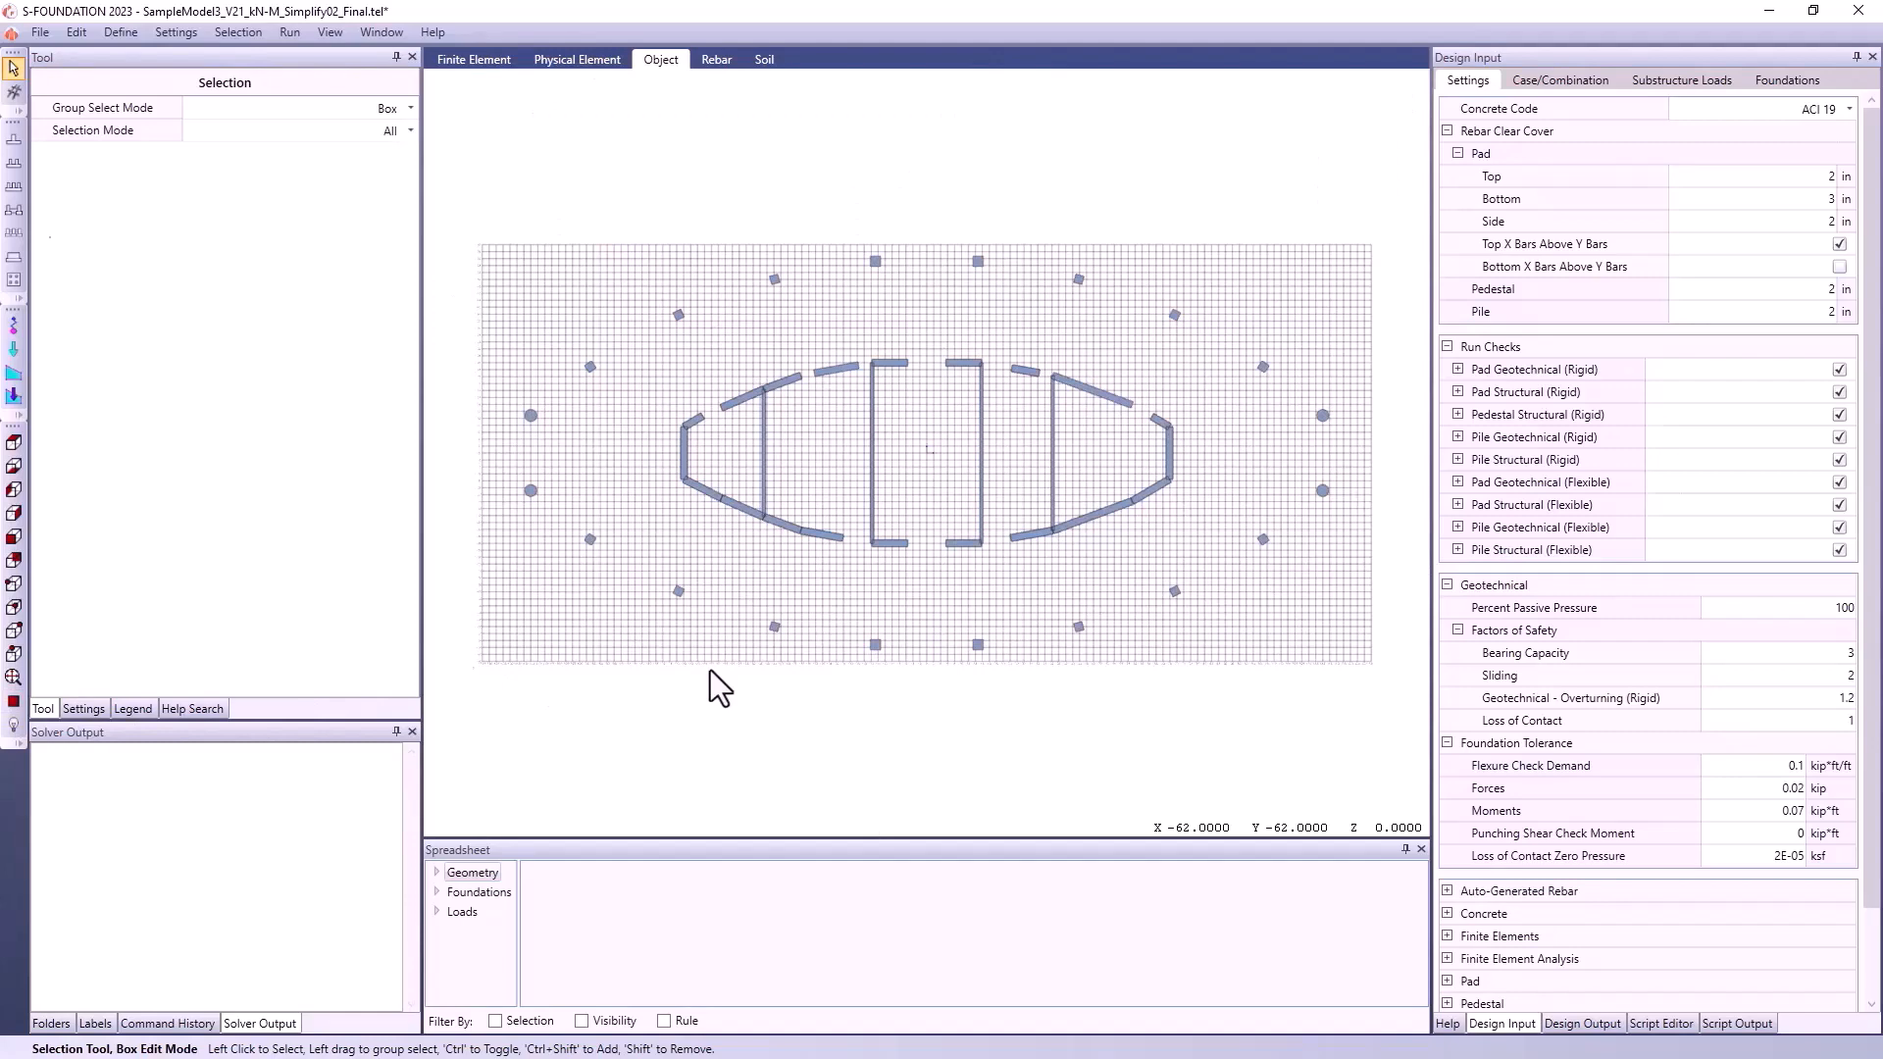
scroll(550, 490, "up", 2)
scroll(553, 488, "down", 1)
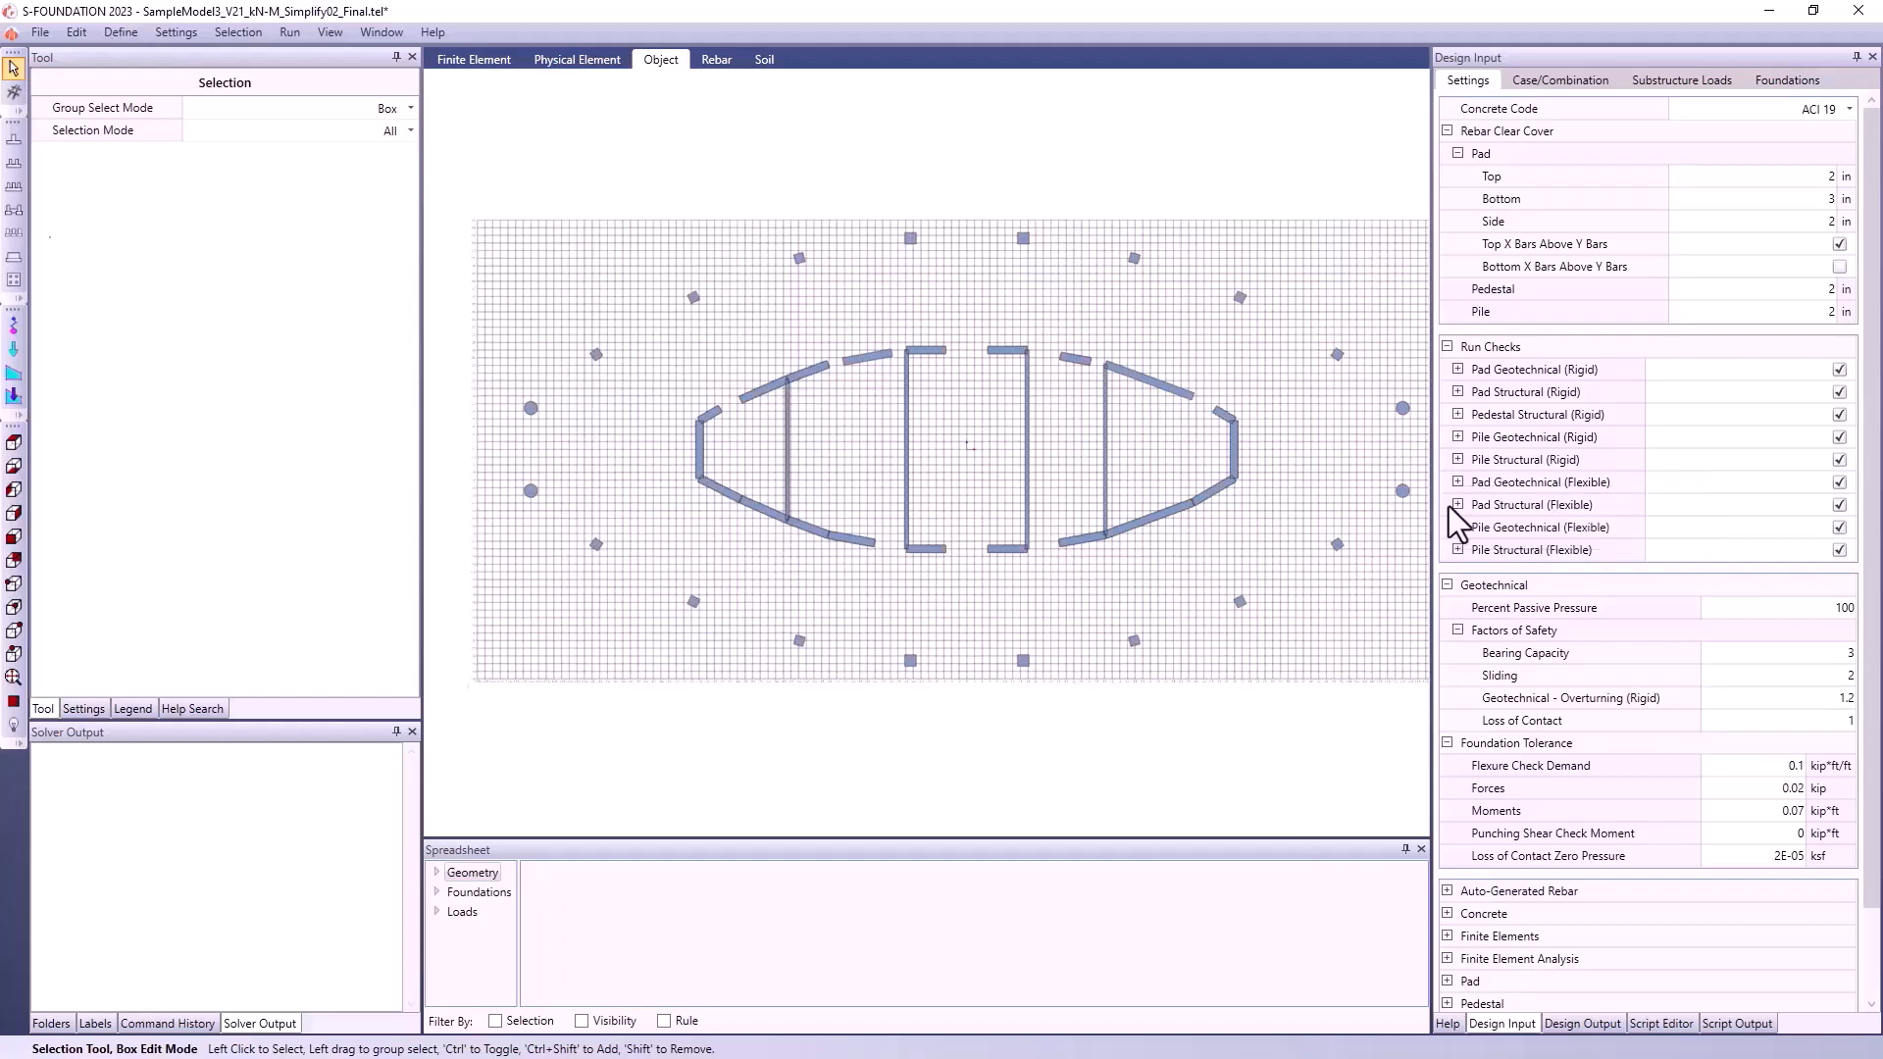
mouse_move(1445, 497)
Start an isolated footing with the ISO A pad and the circular C 42*20 pedestal
left_click(19, 144)
left_click(369, 221)
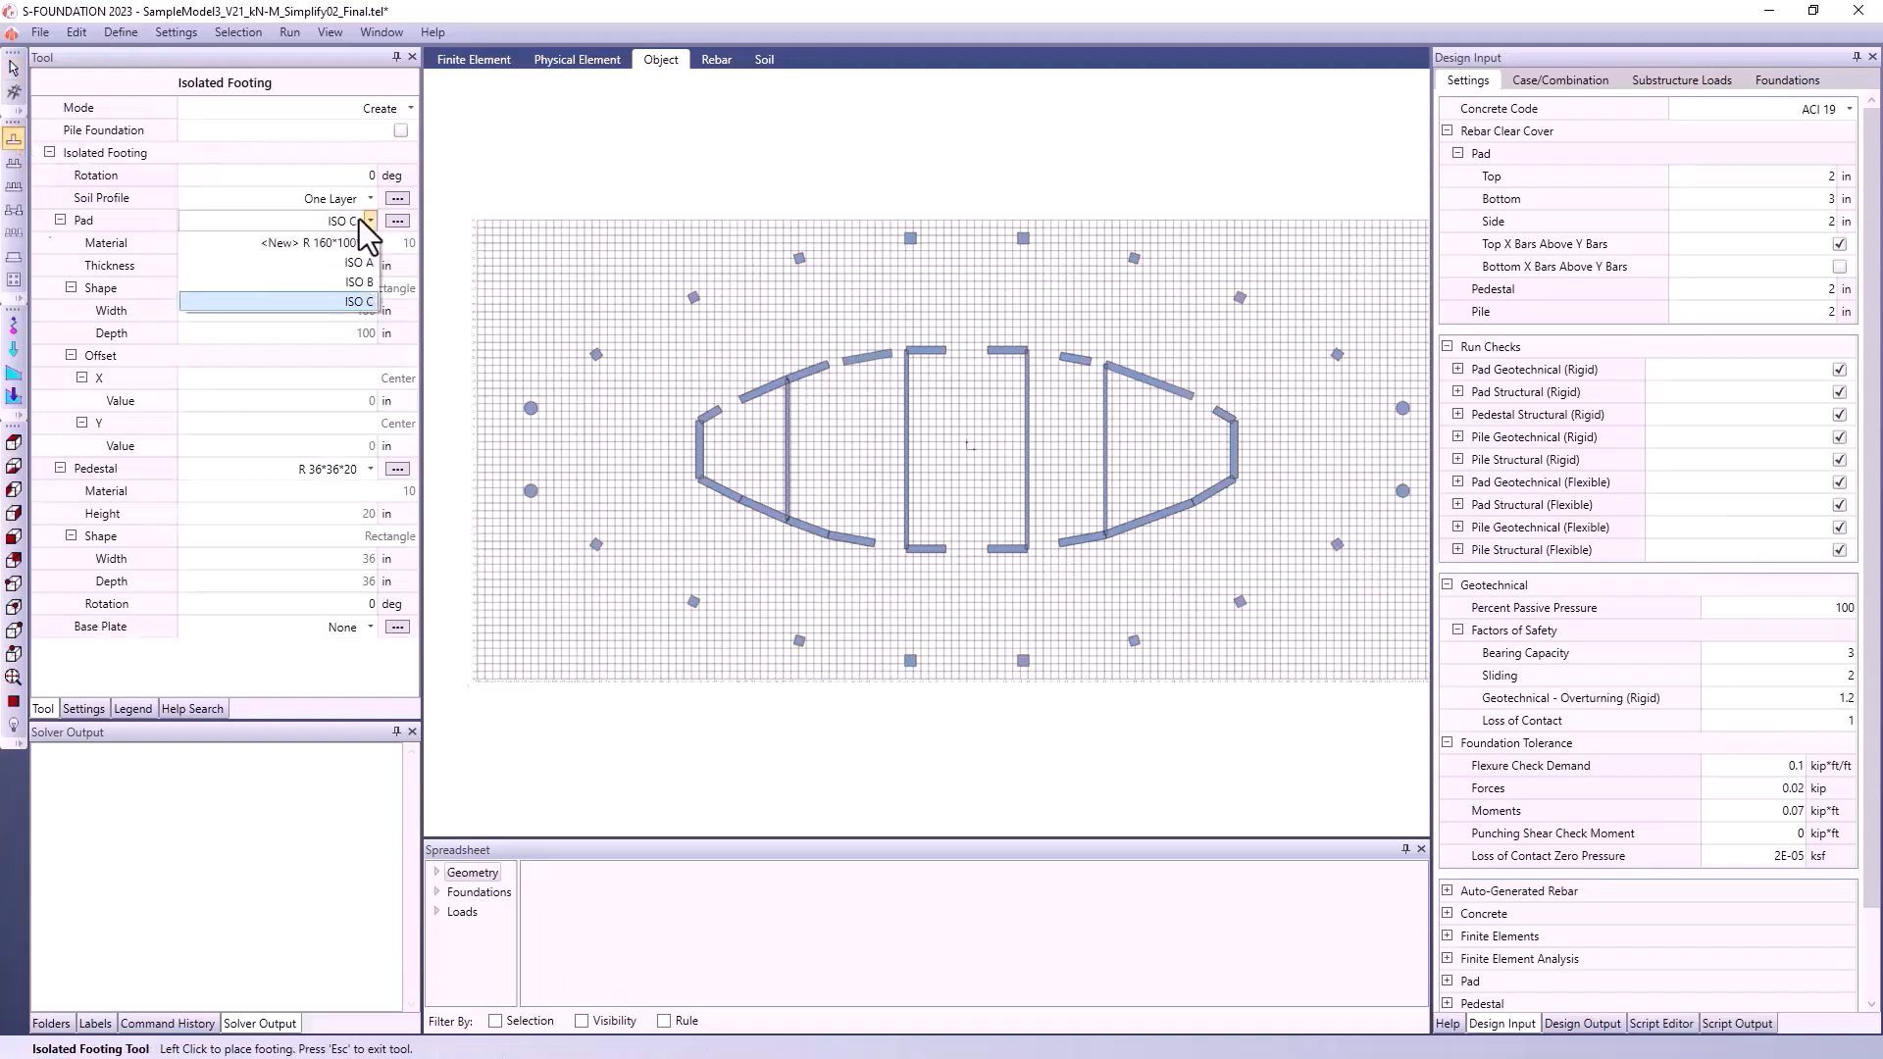
left_click(359, 264)
left_click(372, 472)
left_click(363, 529)
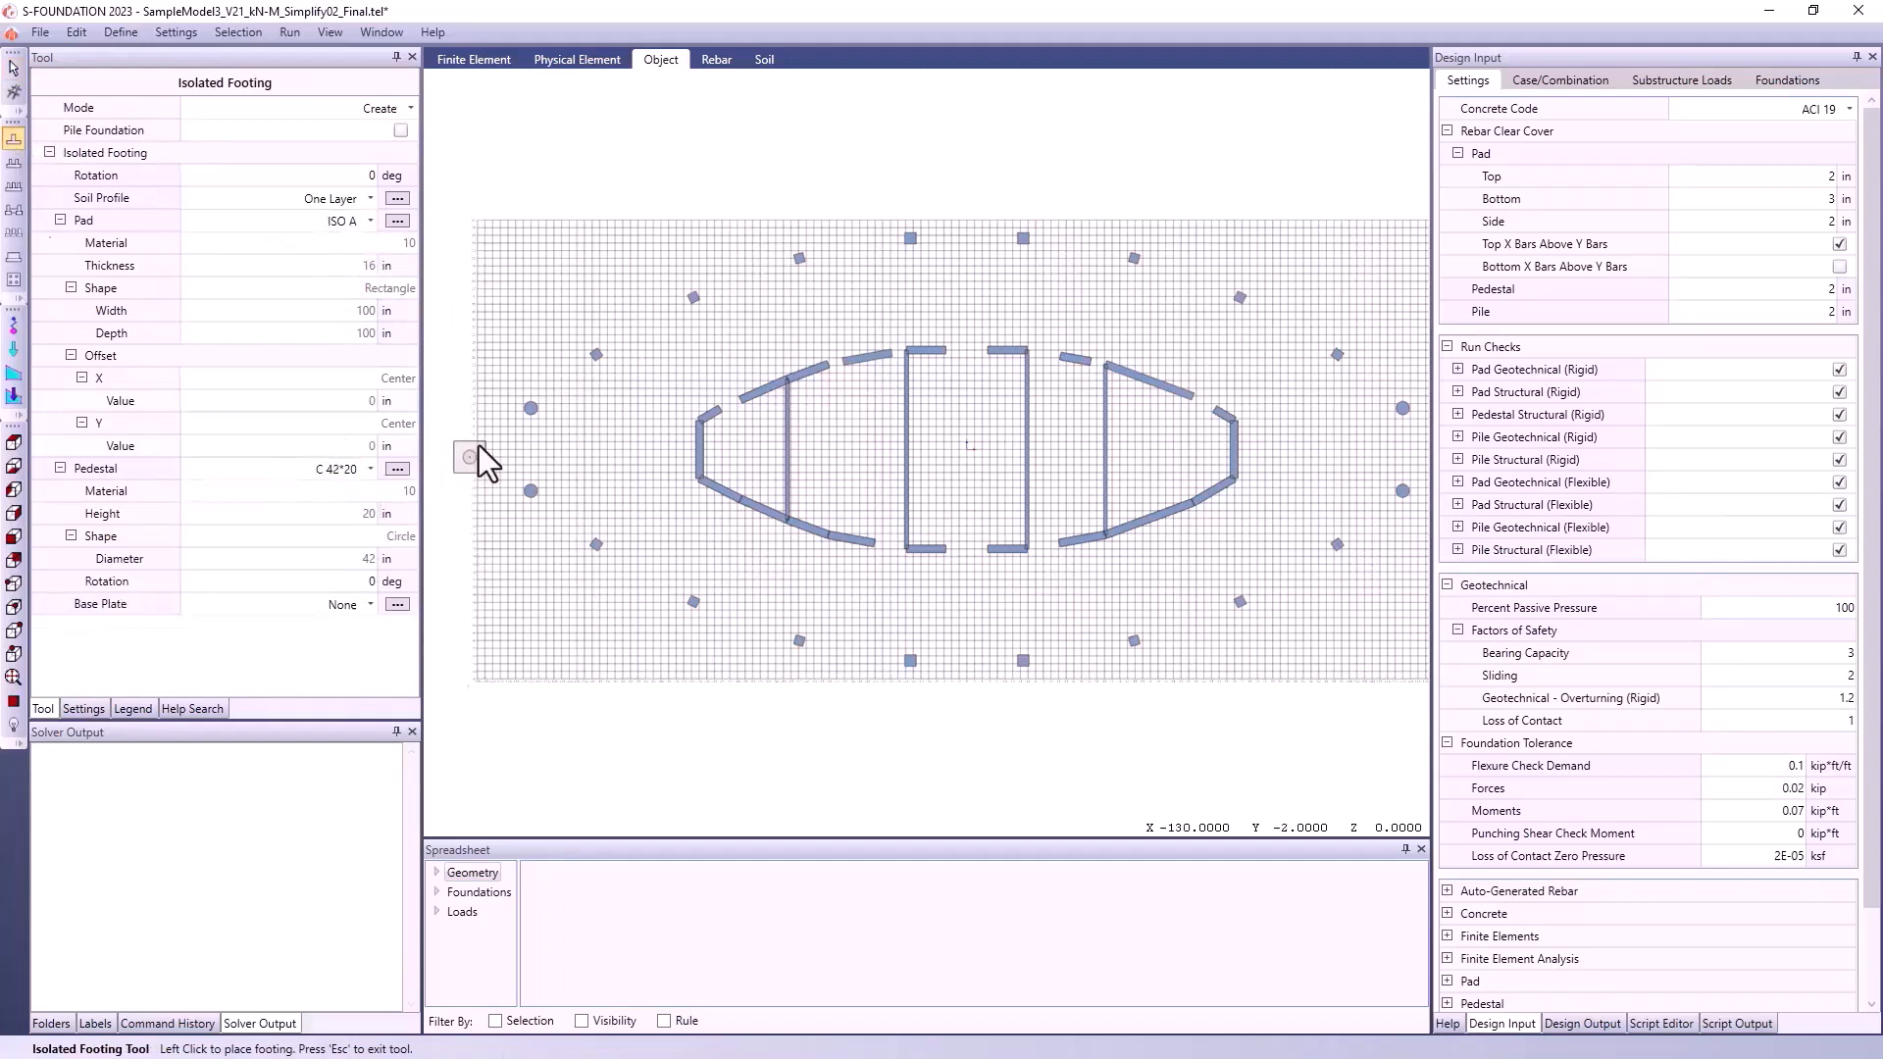
Place the isolated footing under the four circular columns, two at each end of the building plan
scroll(520, 425, "up", 2)
left_click(539, 404)
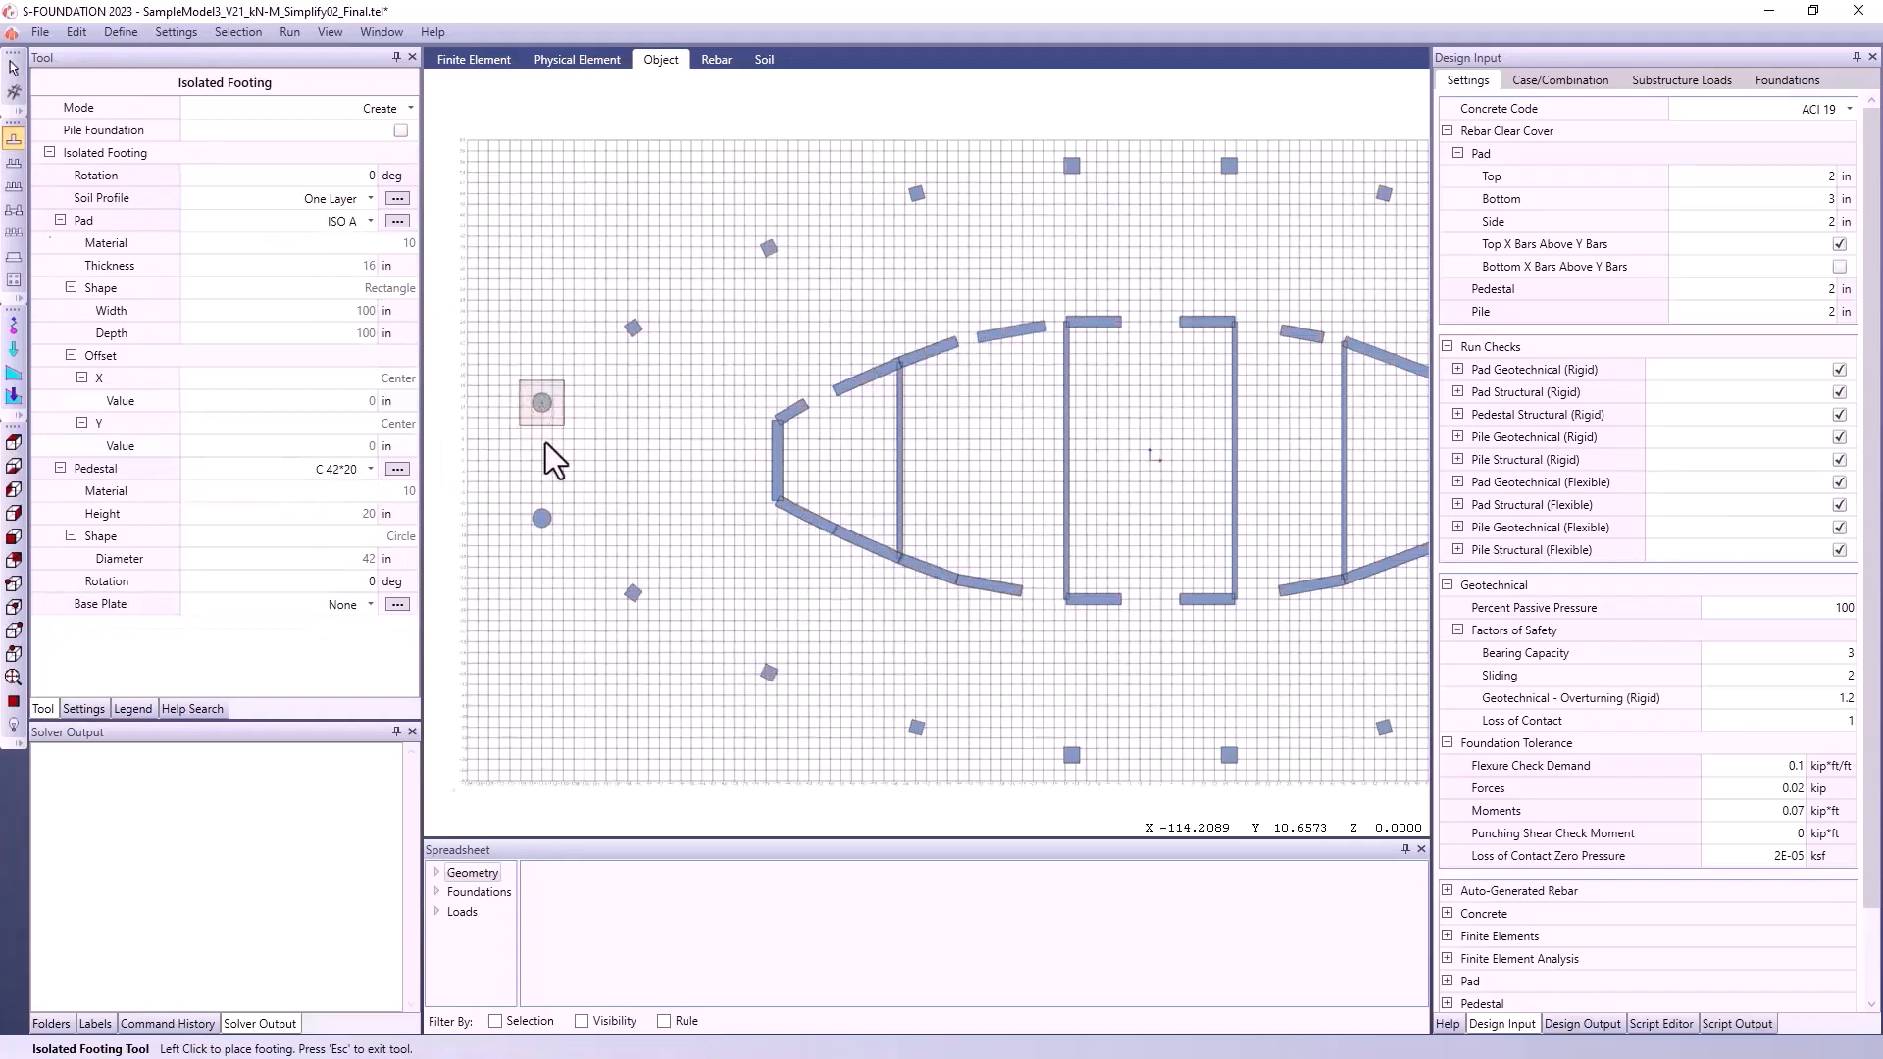
left_click(542, 520)
middle_click_drag(1190, 537, 614, 518)
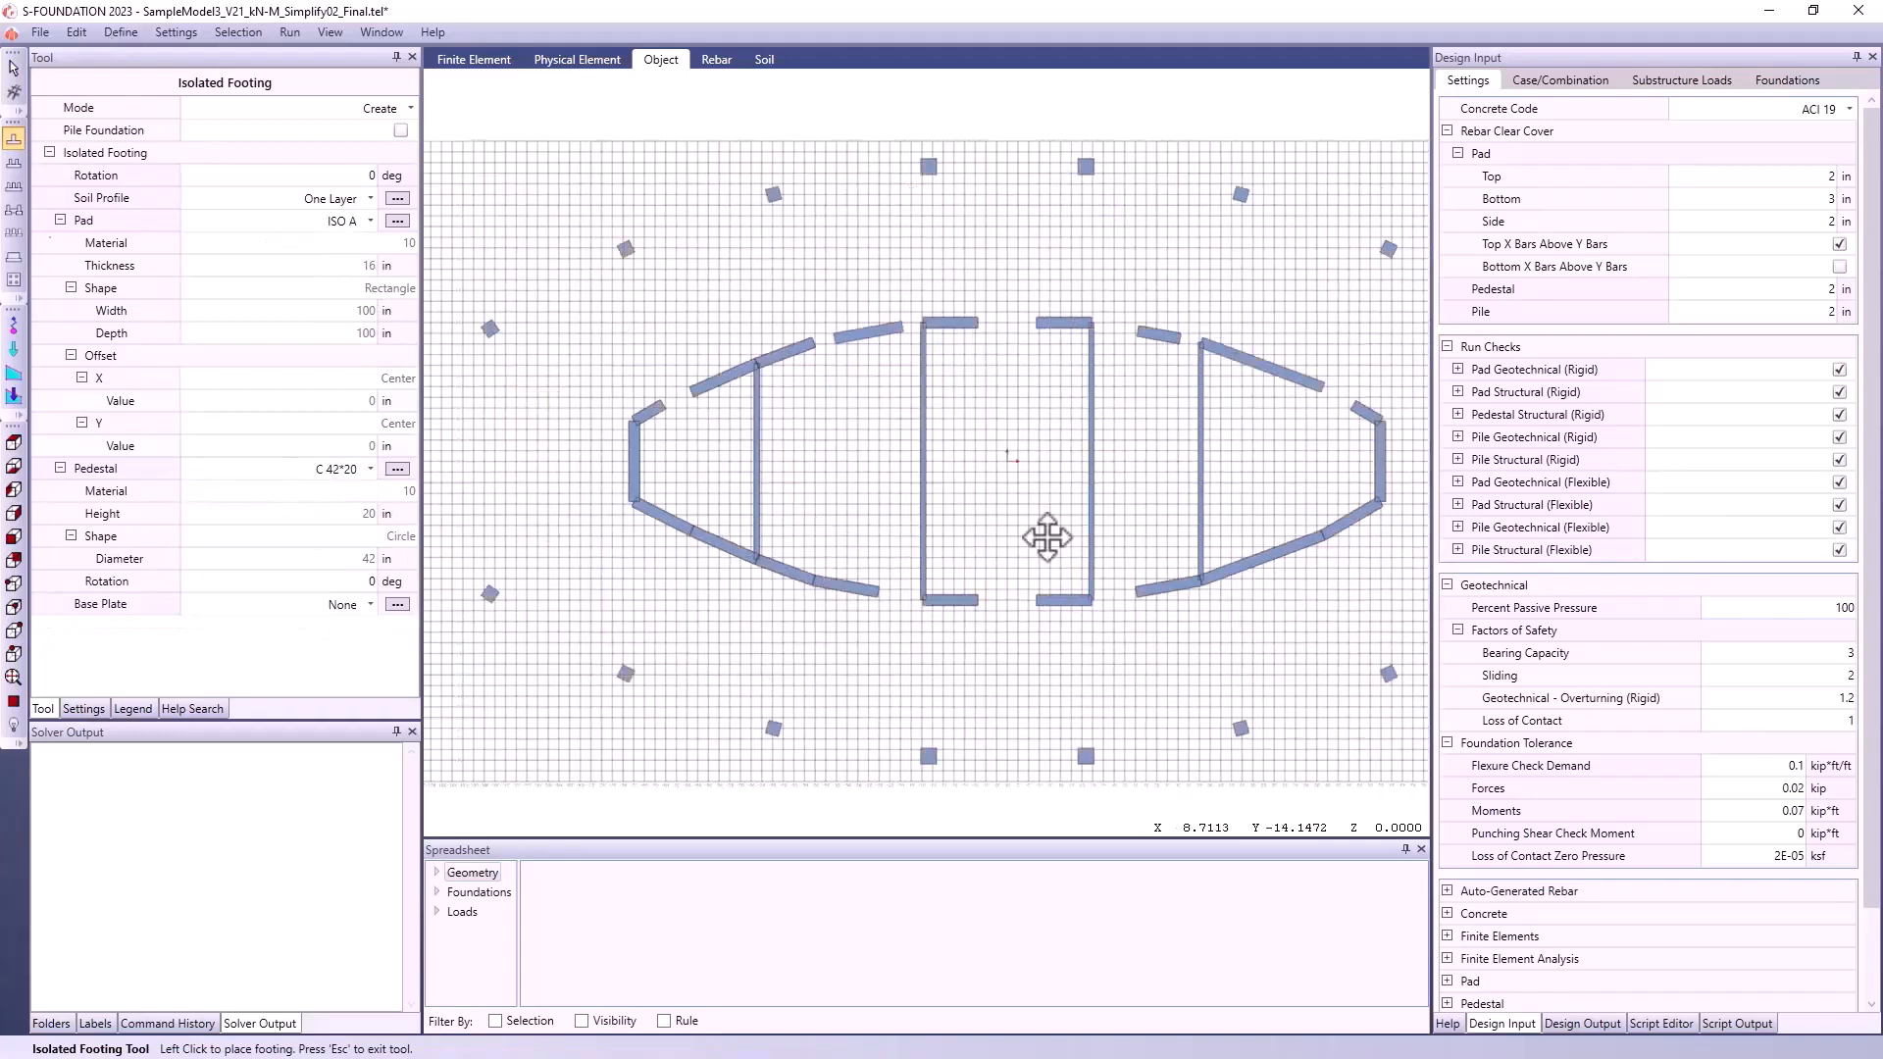
left_click(1181, 385)
left_click(1182, 500)
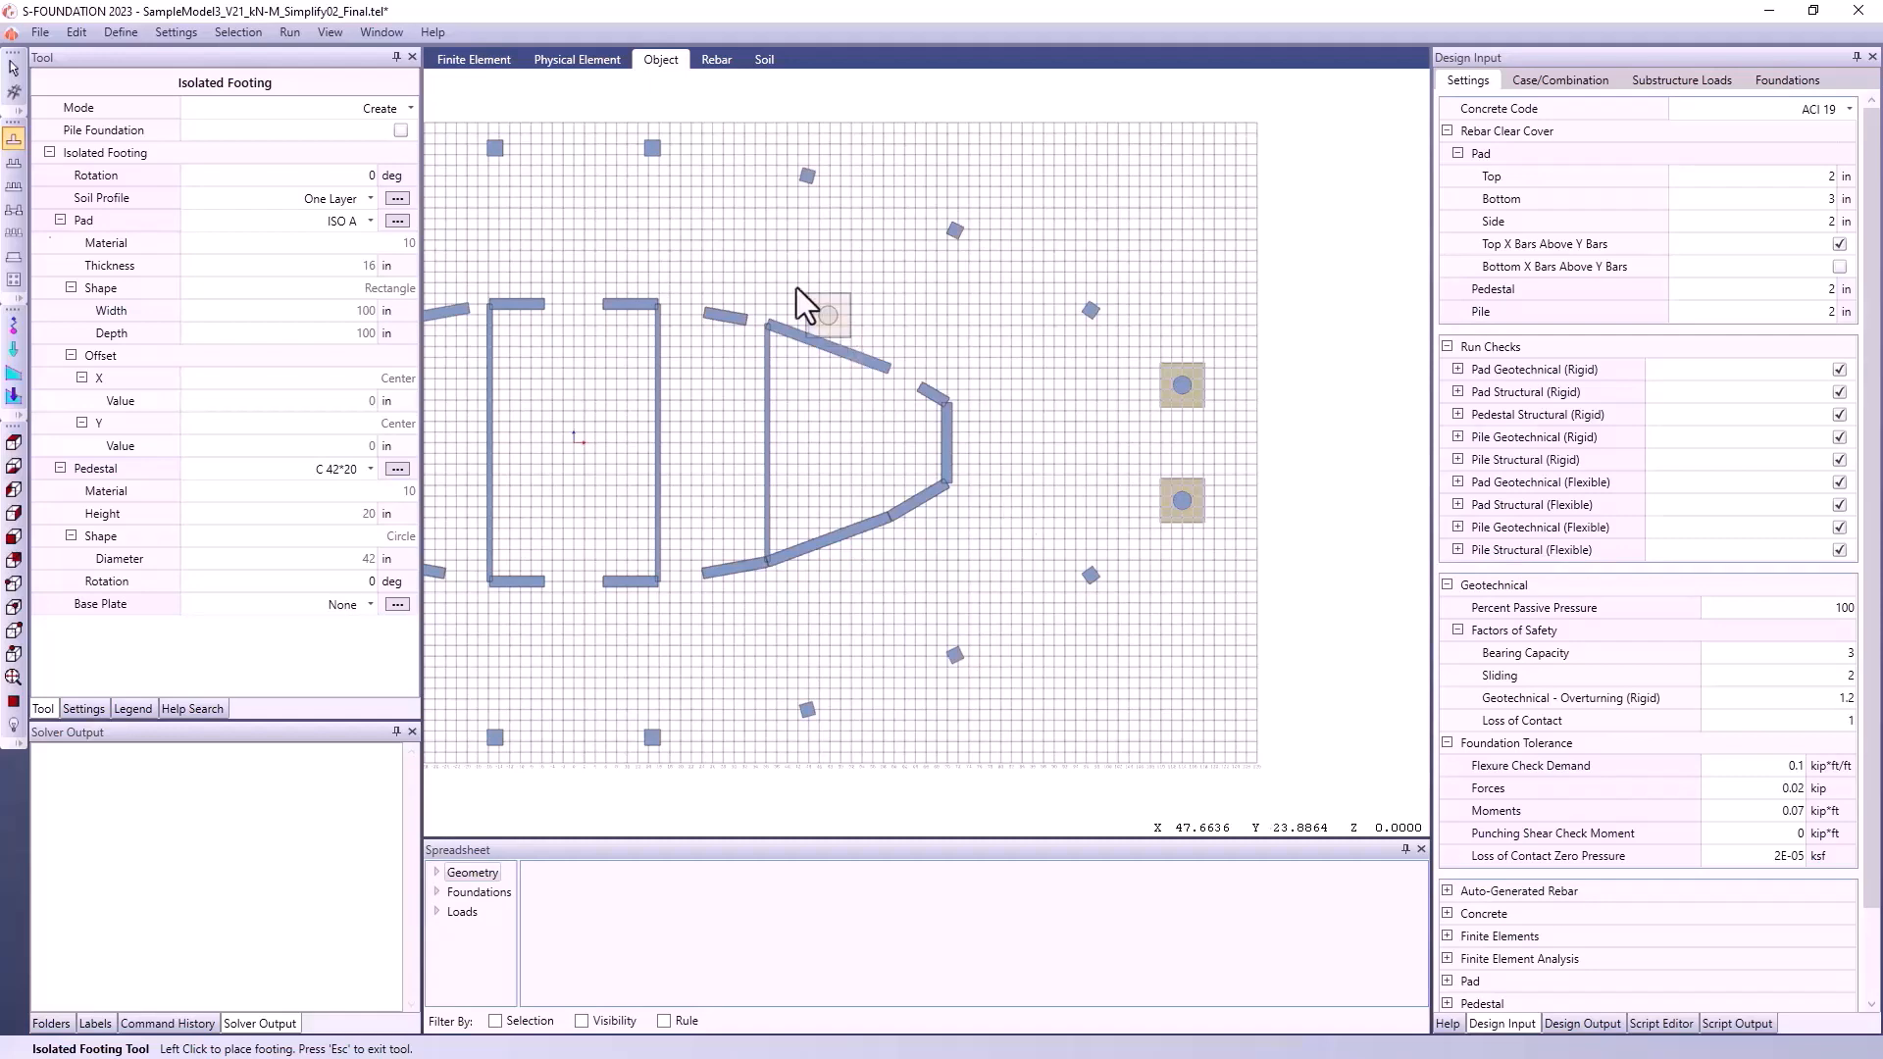
Place isolated footings with the ISO B pad and R 30*30*20 pedestal under the six rotated square columns at the plan's right end
left_click(371, 226)
left_click(367, 280)
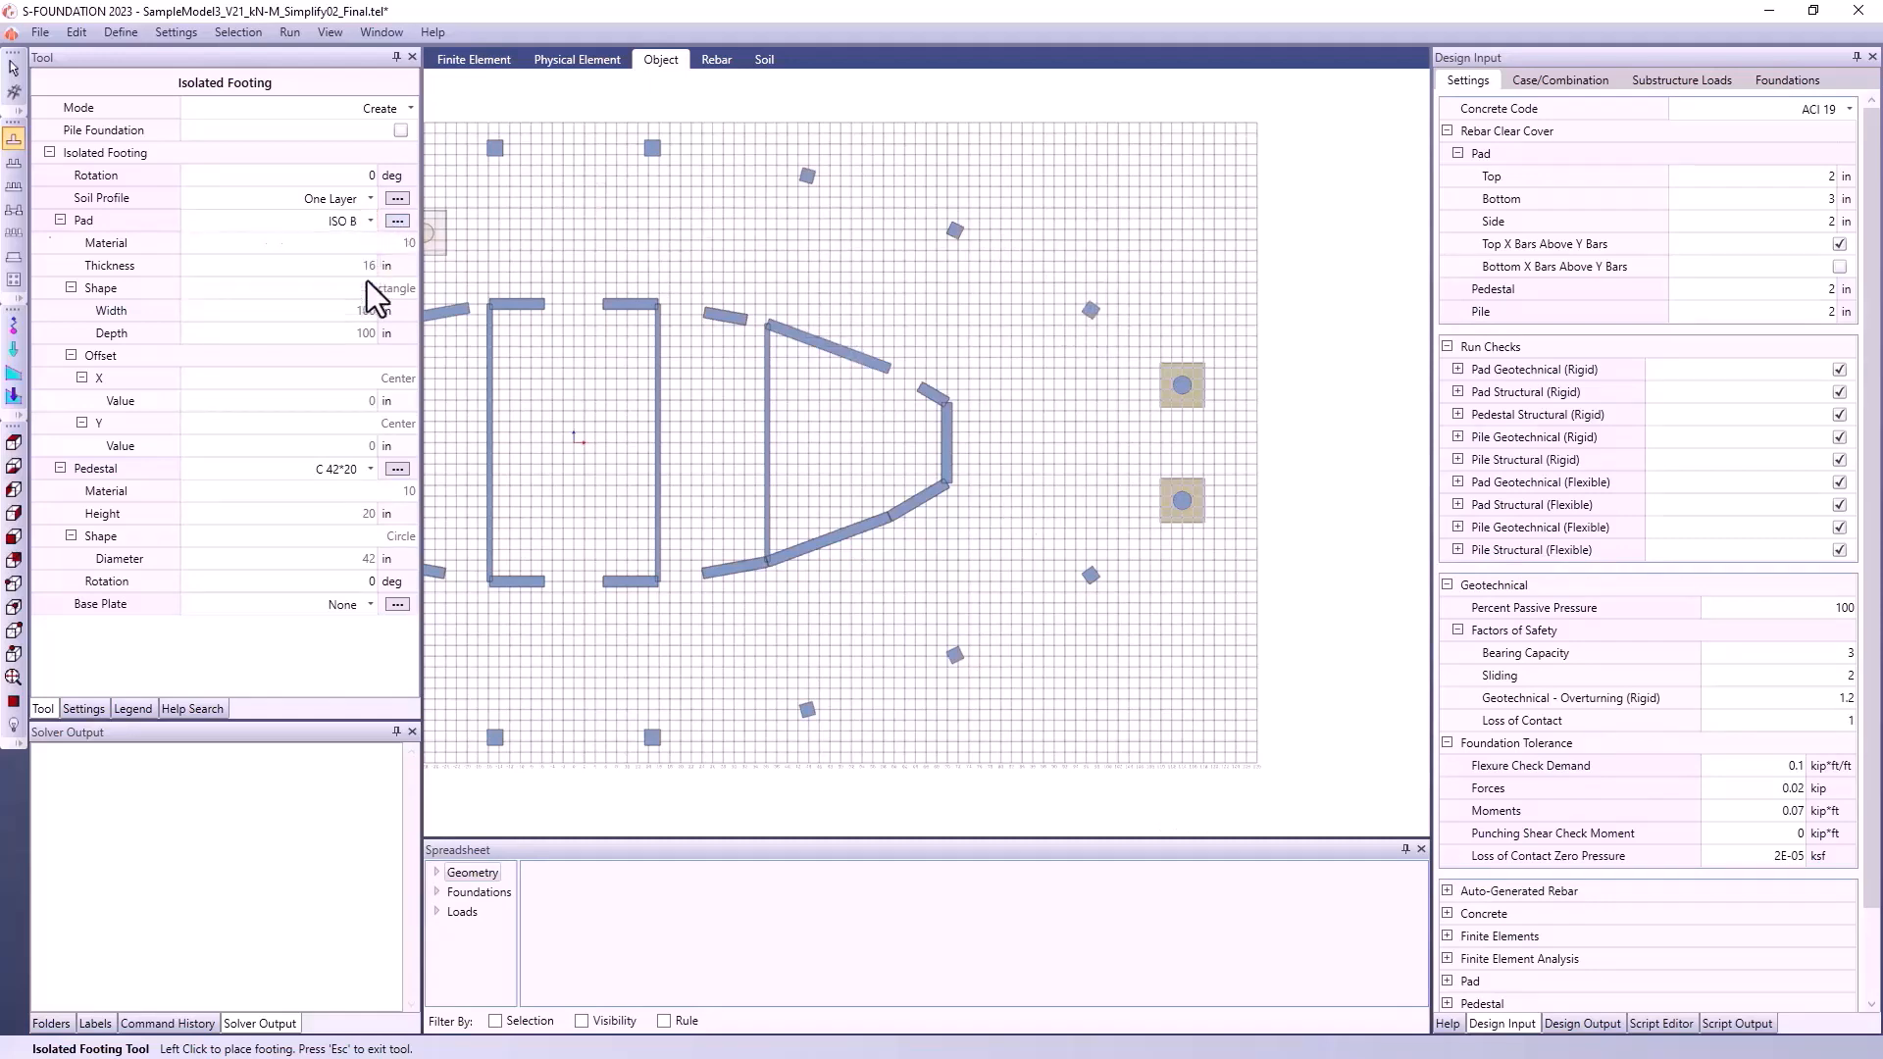
left_click(371, 469)
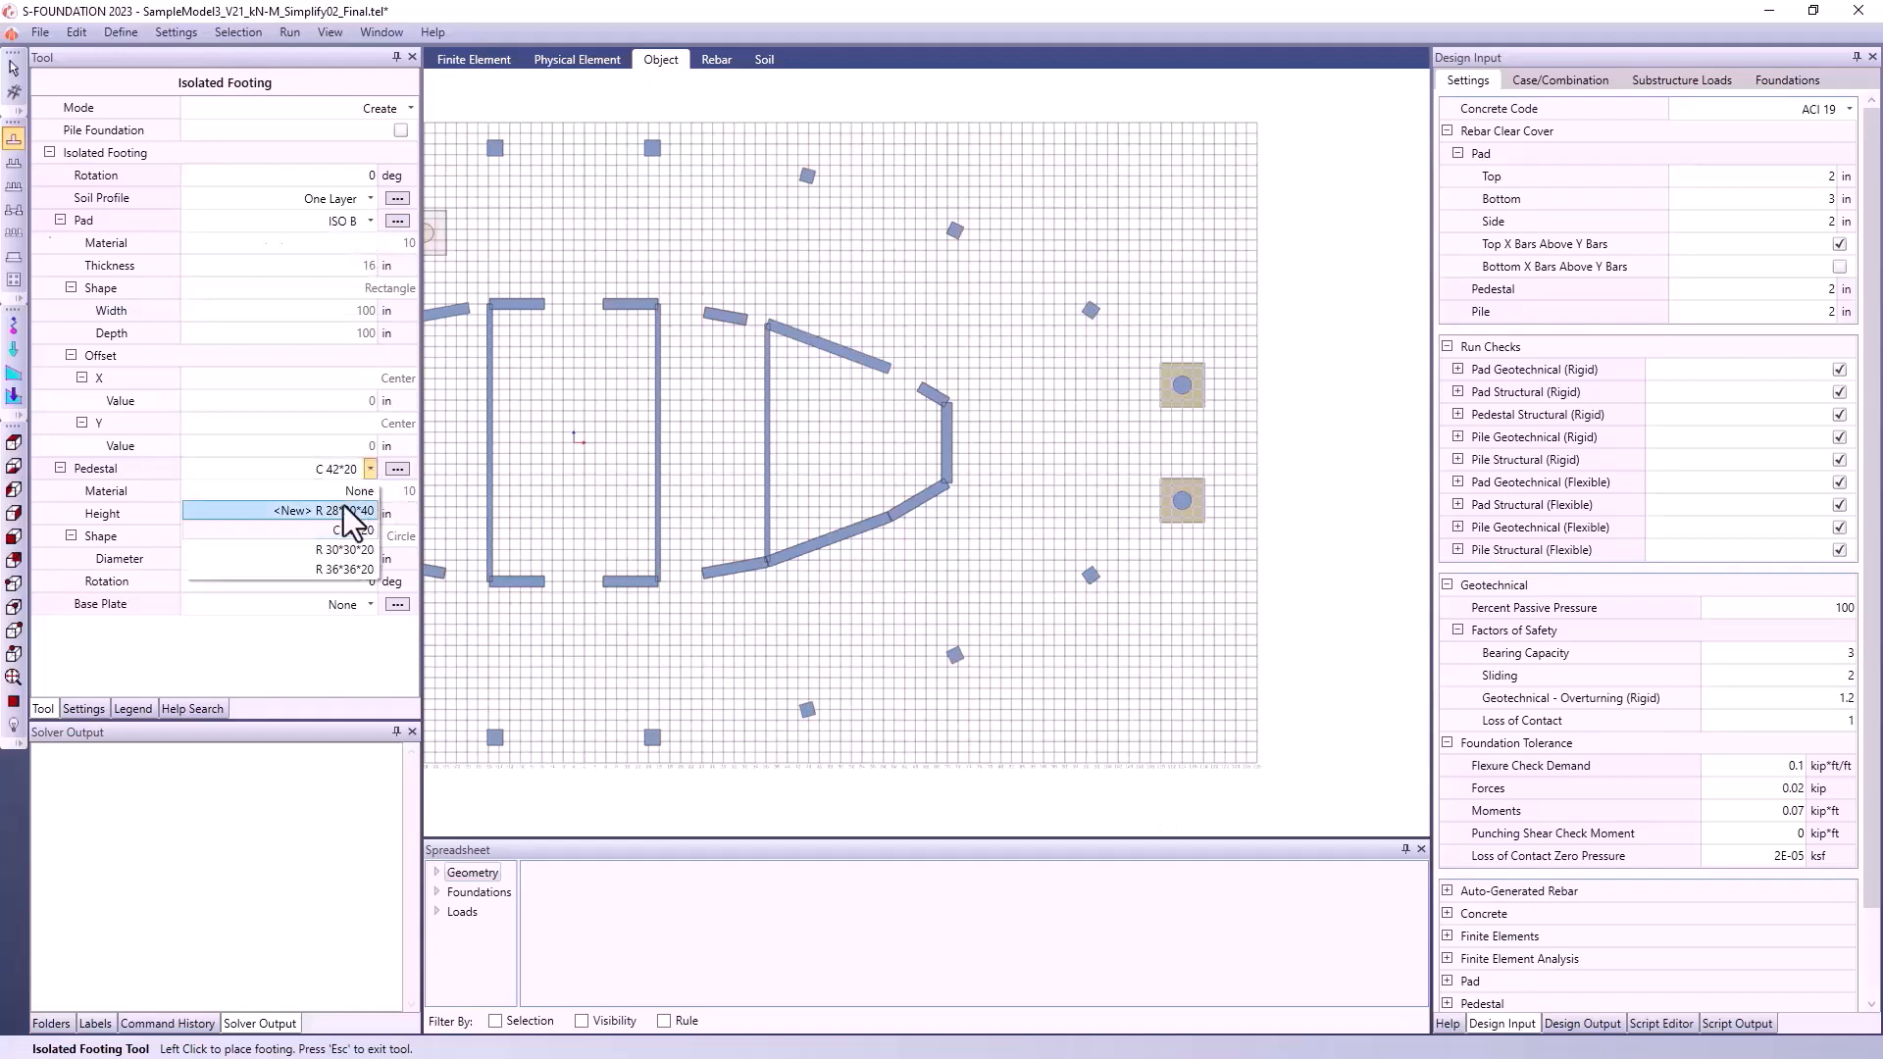
left_click(351, 560)
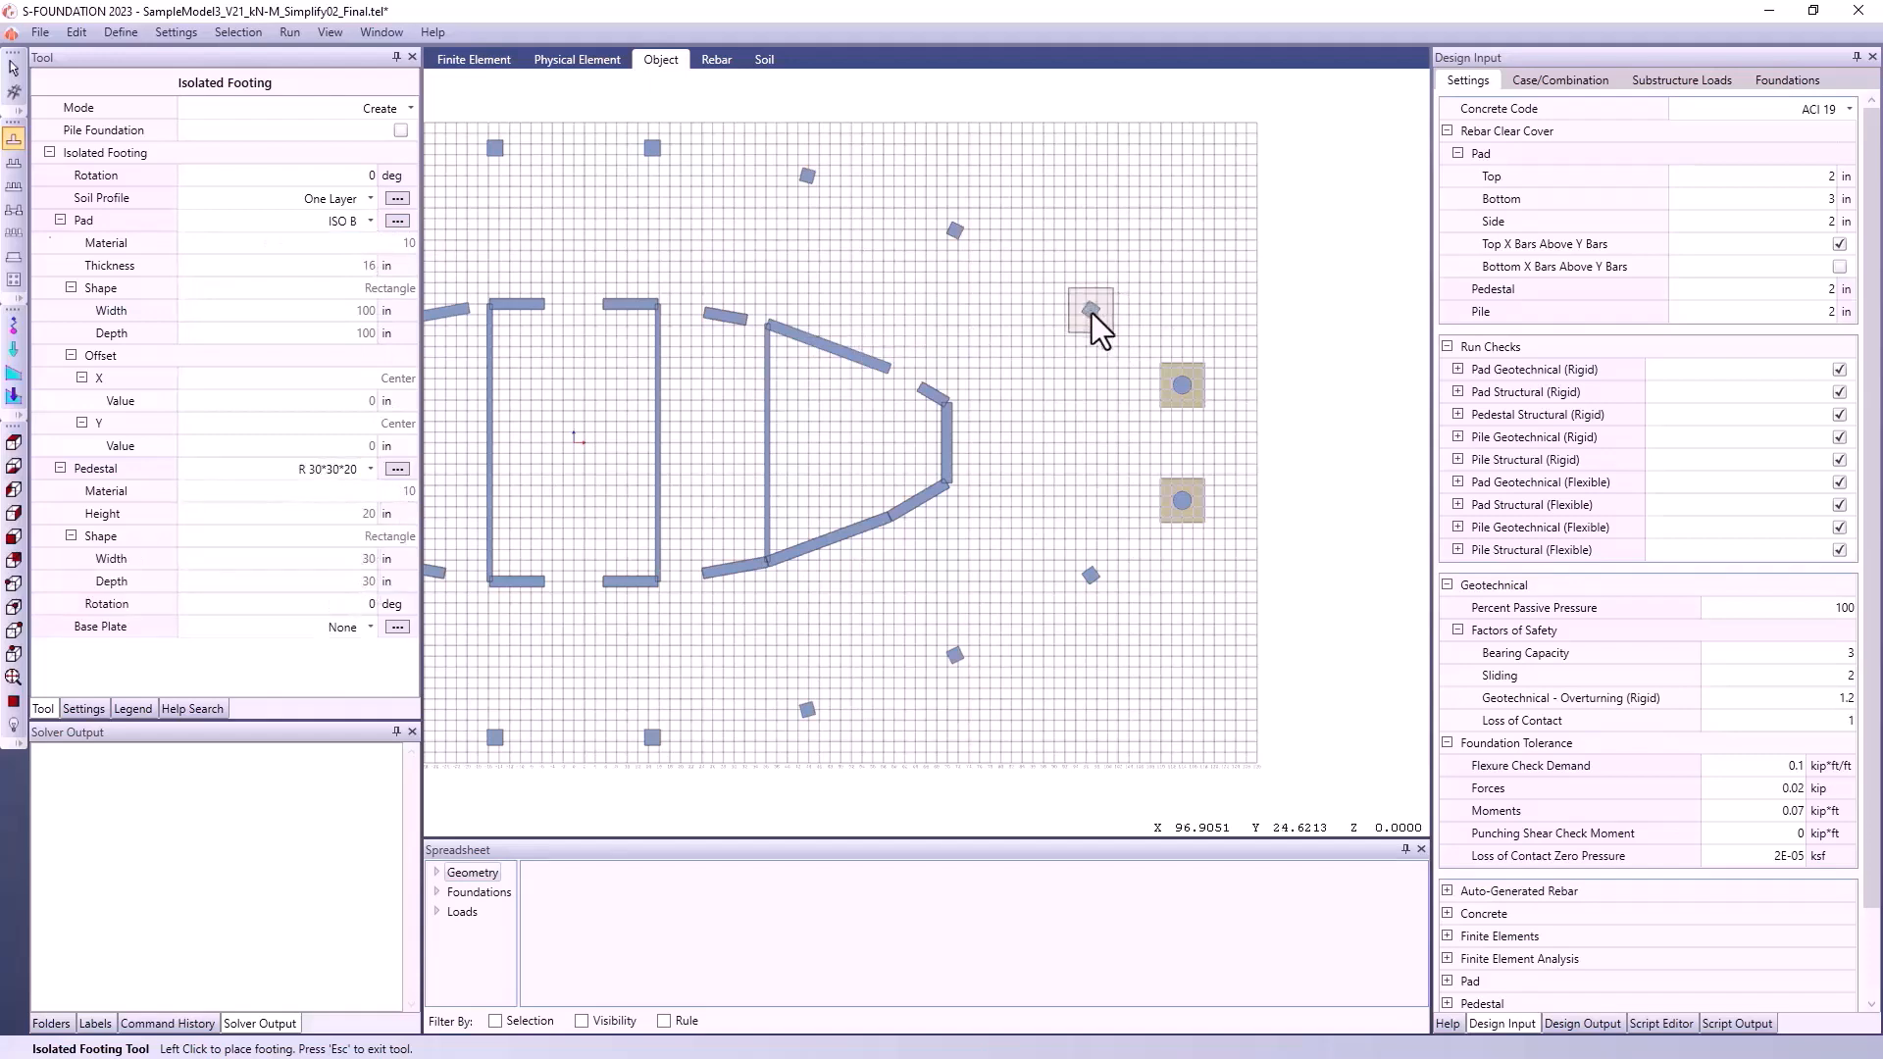
left_click(1090, 310)
left_click(955, 229)
left_click(807, 176)
left_click(1090, 576)
left_click(955, 655)
left_click(807, 710)
Place the same ISO B footing under the remaining rotated square columns at the plan's left end
middle_click_drag(809, 710, 1374, 681)
left_click(905, 680)
left_click(621, 545)
left_click(621, 280)
left_click(757, 201)
left_click(904, 147)
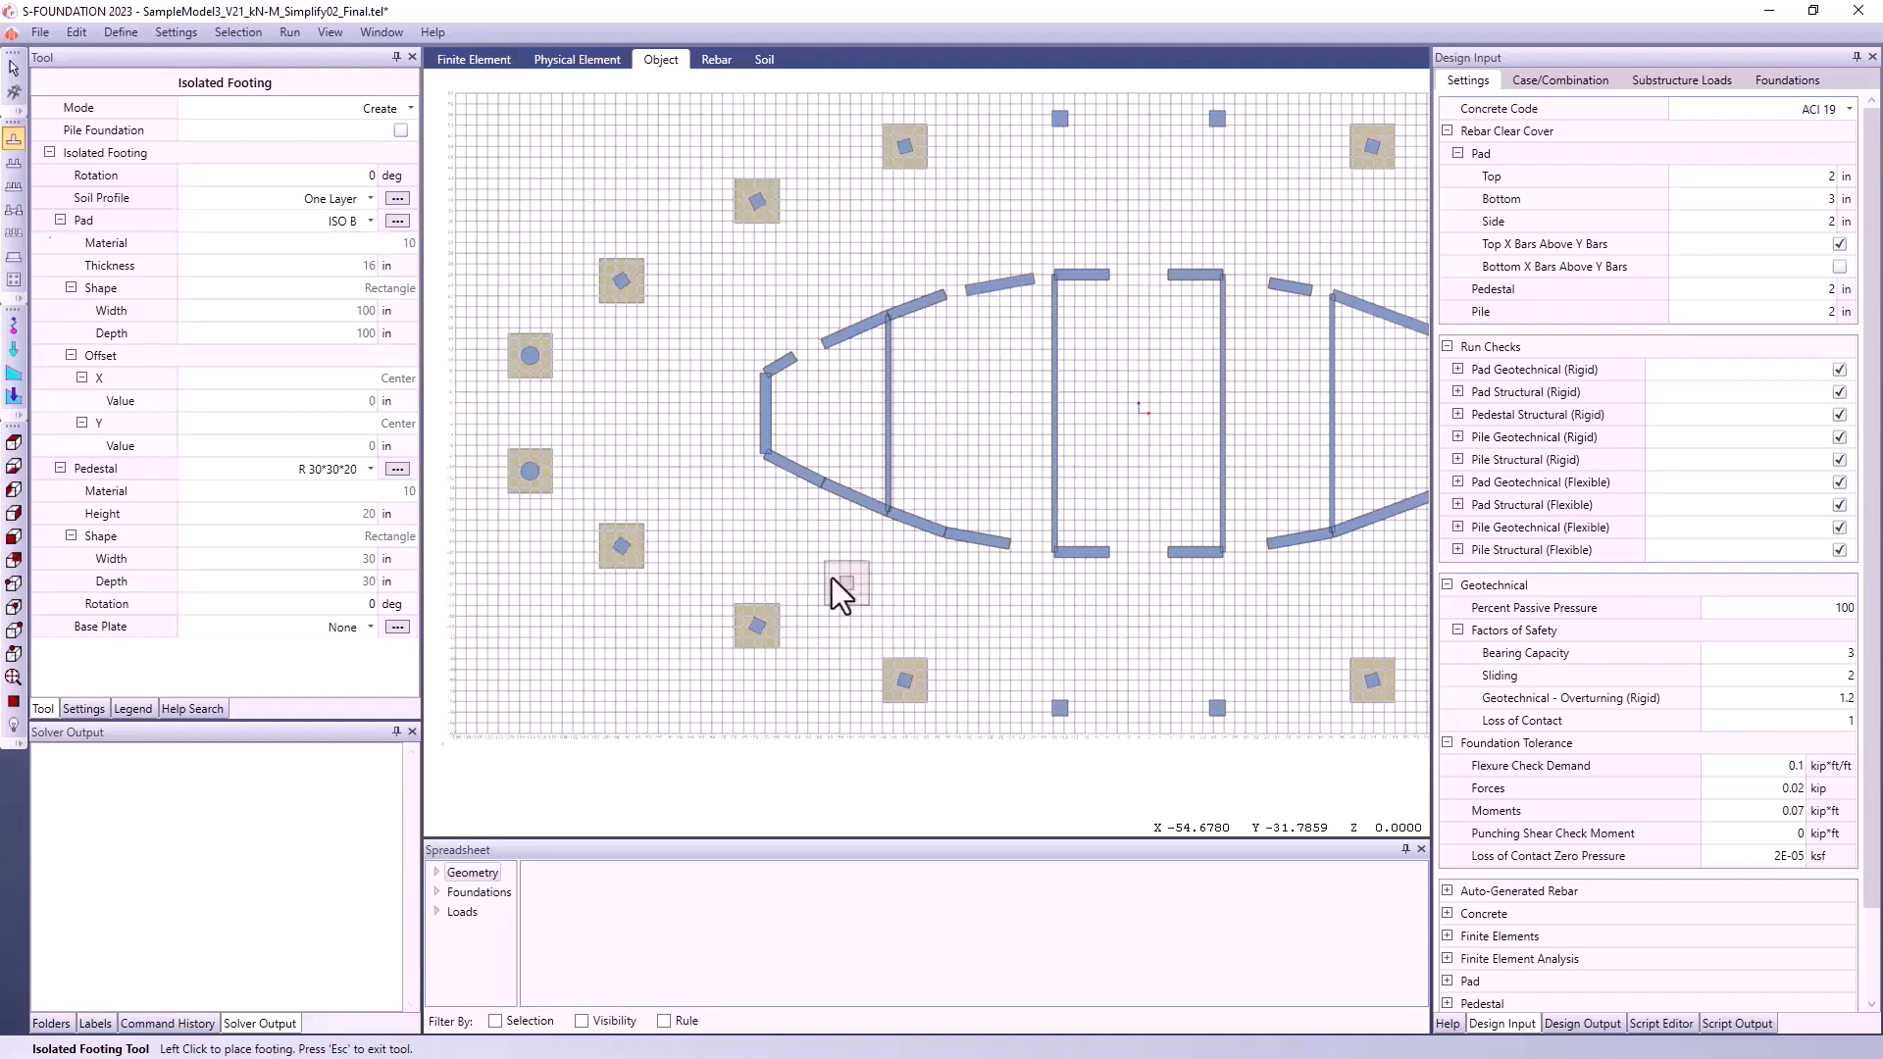
Place isolated footings with the ISO C pad and R 36*36*20 pedestal under the four square columns at the plan's middle
left_click(370, 222)
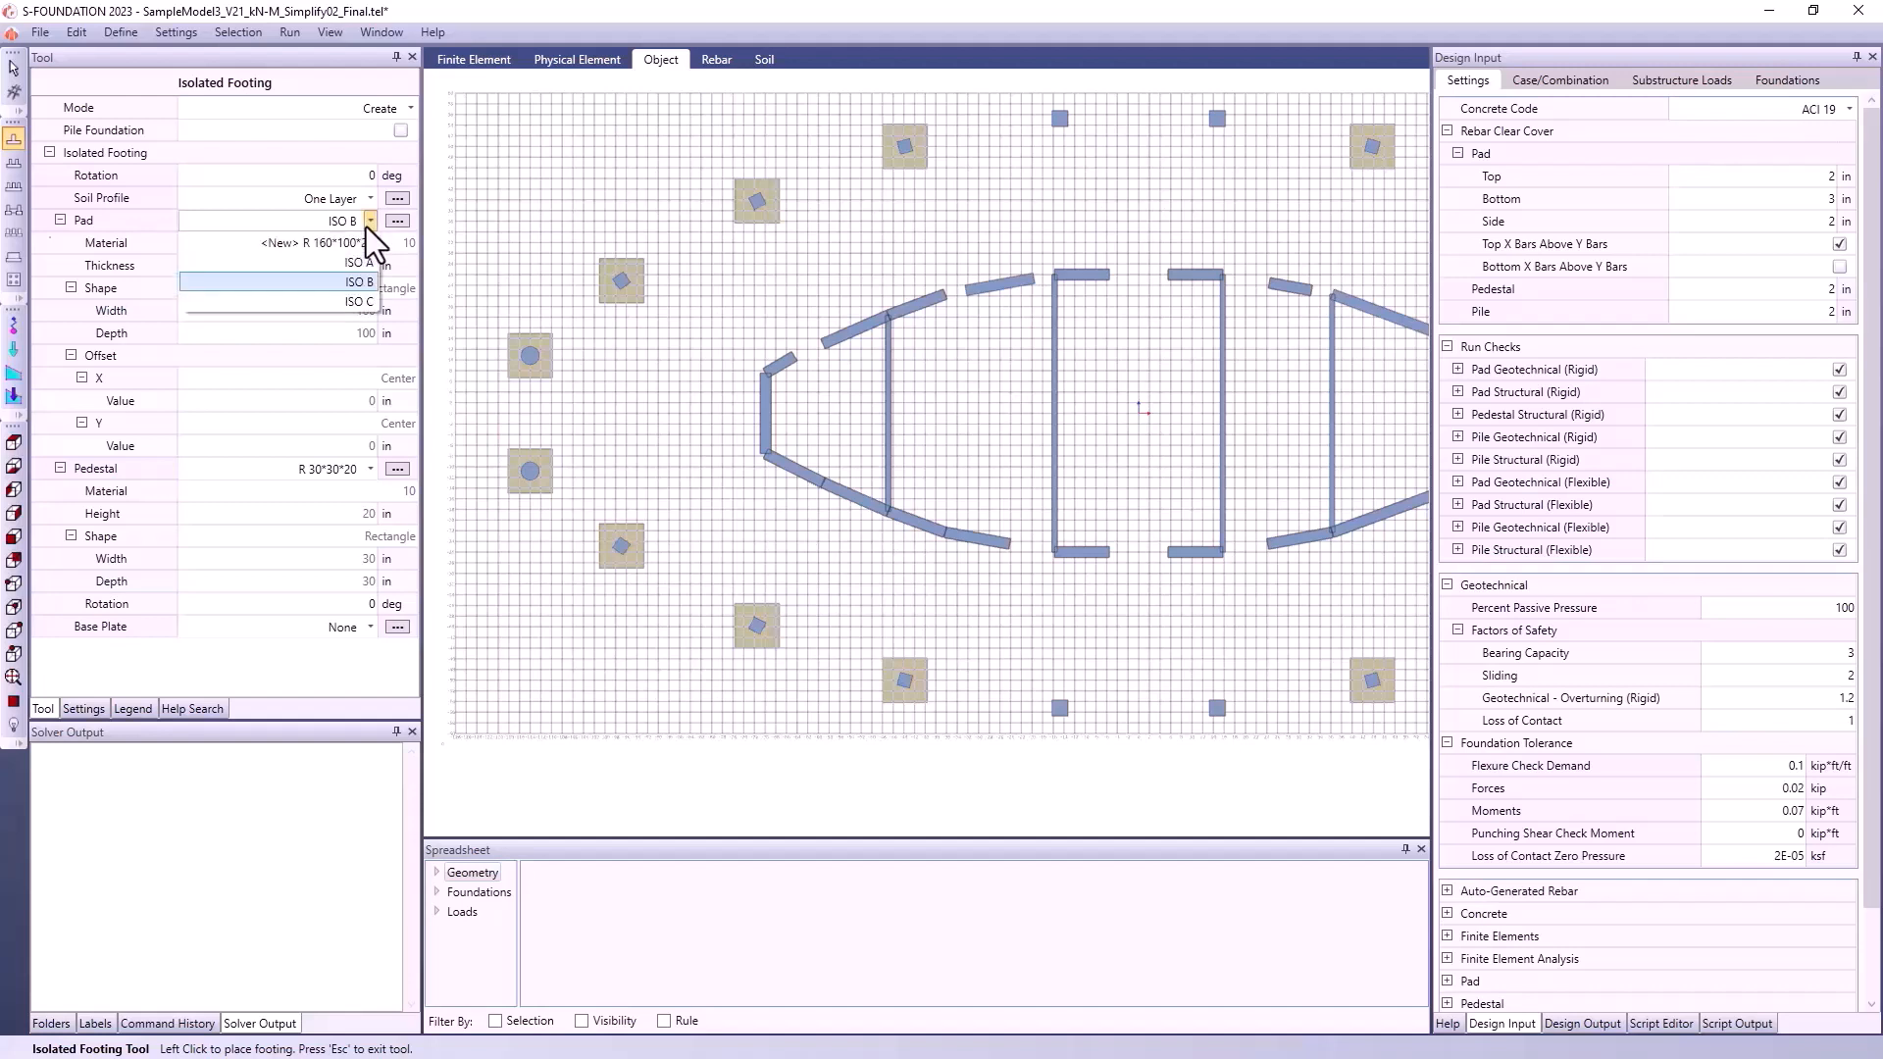
left_click(365, 307)
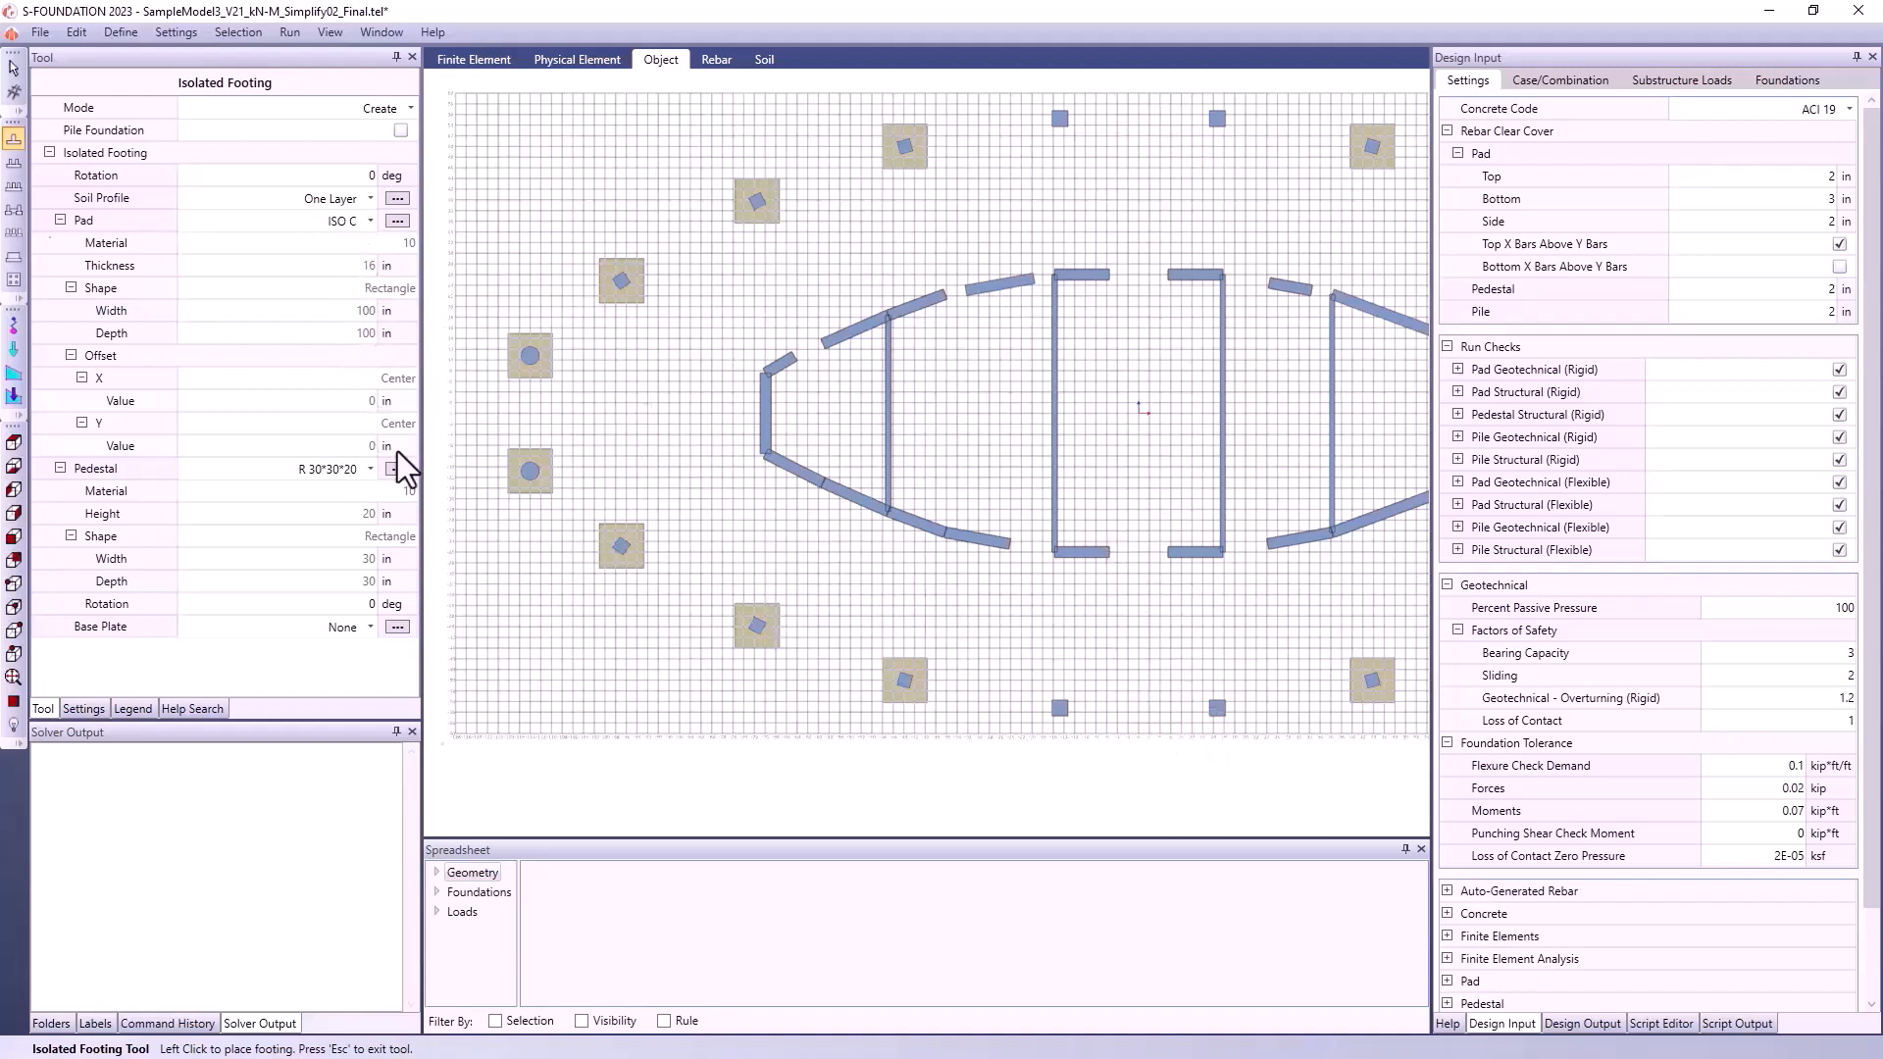
left_click(371, 469)
left_click(357, 573)
left_click(1061, 120)
left_click(1216, 121)
left_click(1215, 709)
middle_click_drag(1212, 610, 1071, 625)
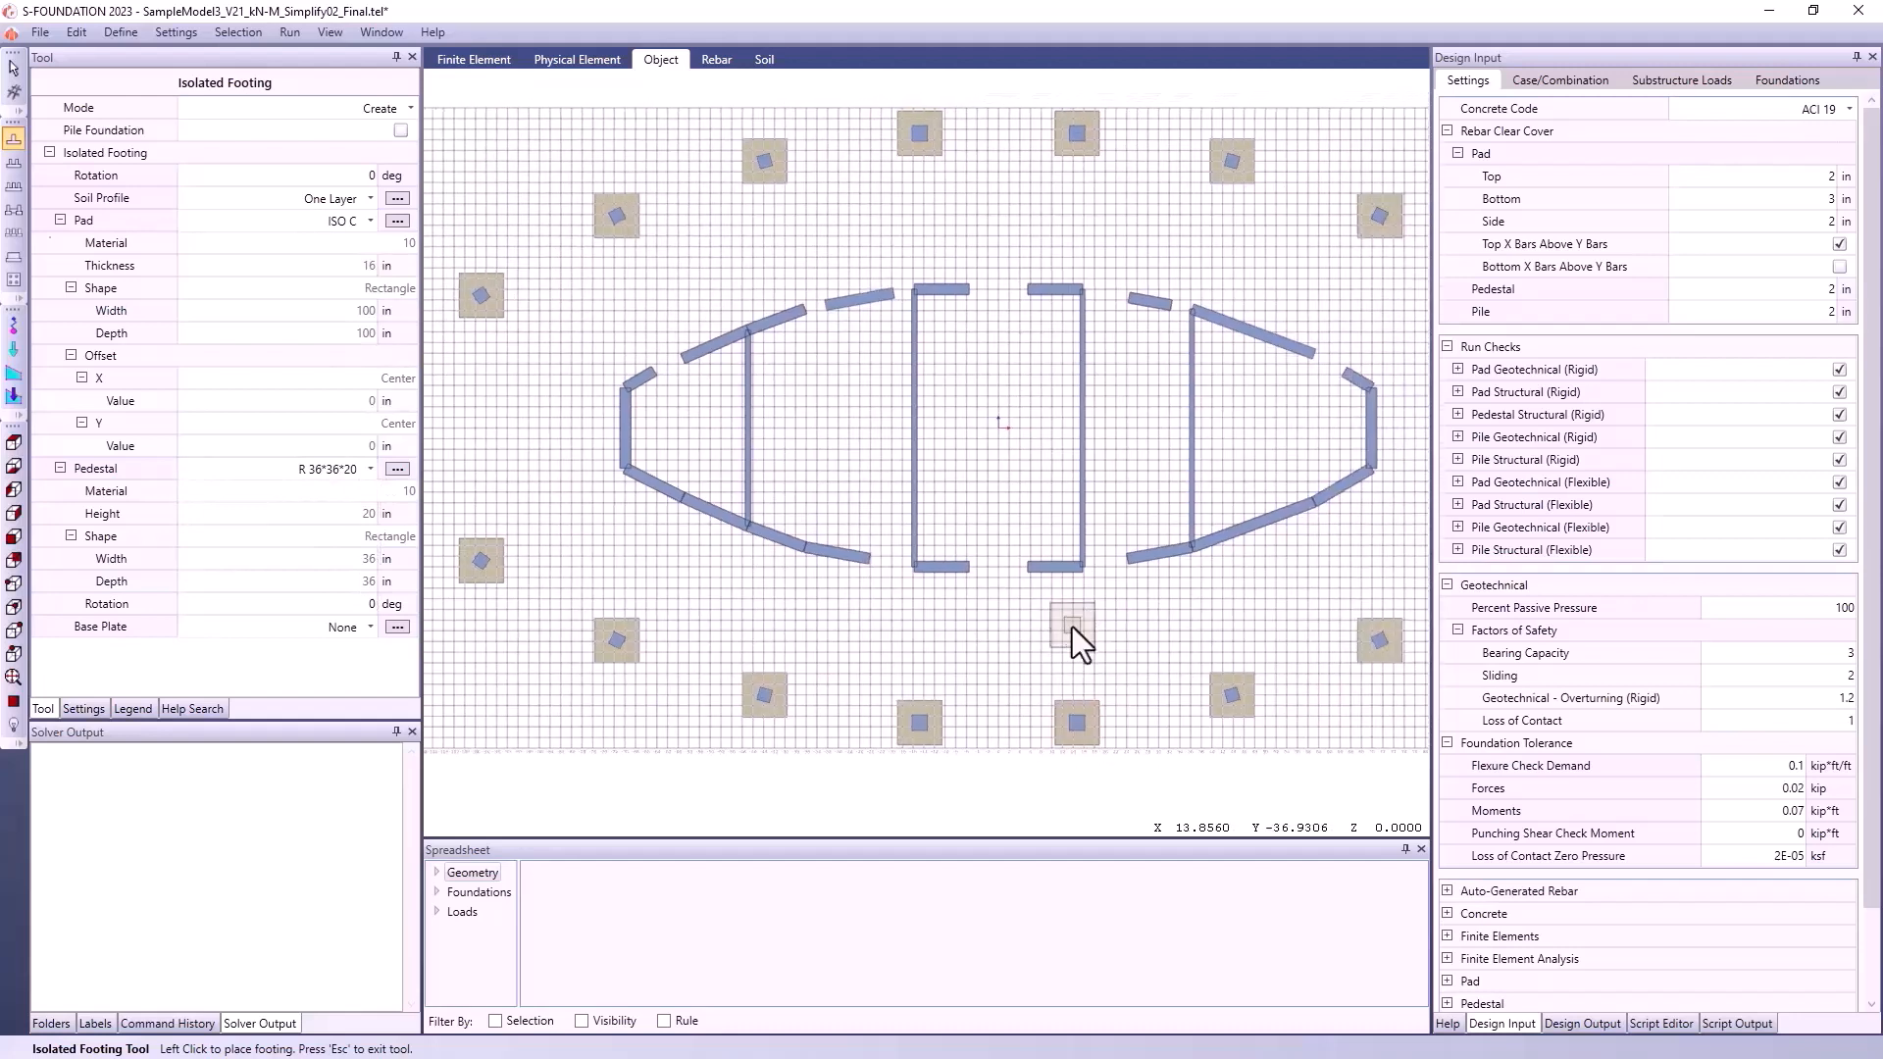
Review the Mat FDN polygon pad in the pad definitions and place it as a mat foundation under the building's walls
left_click(22, 284)
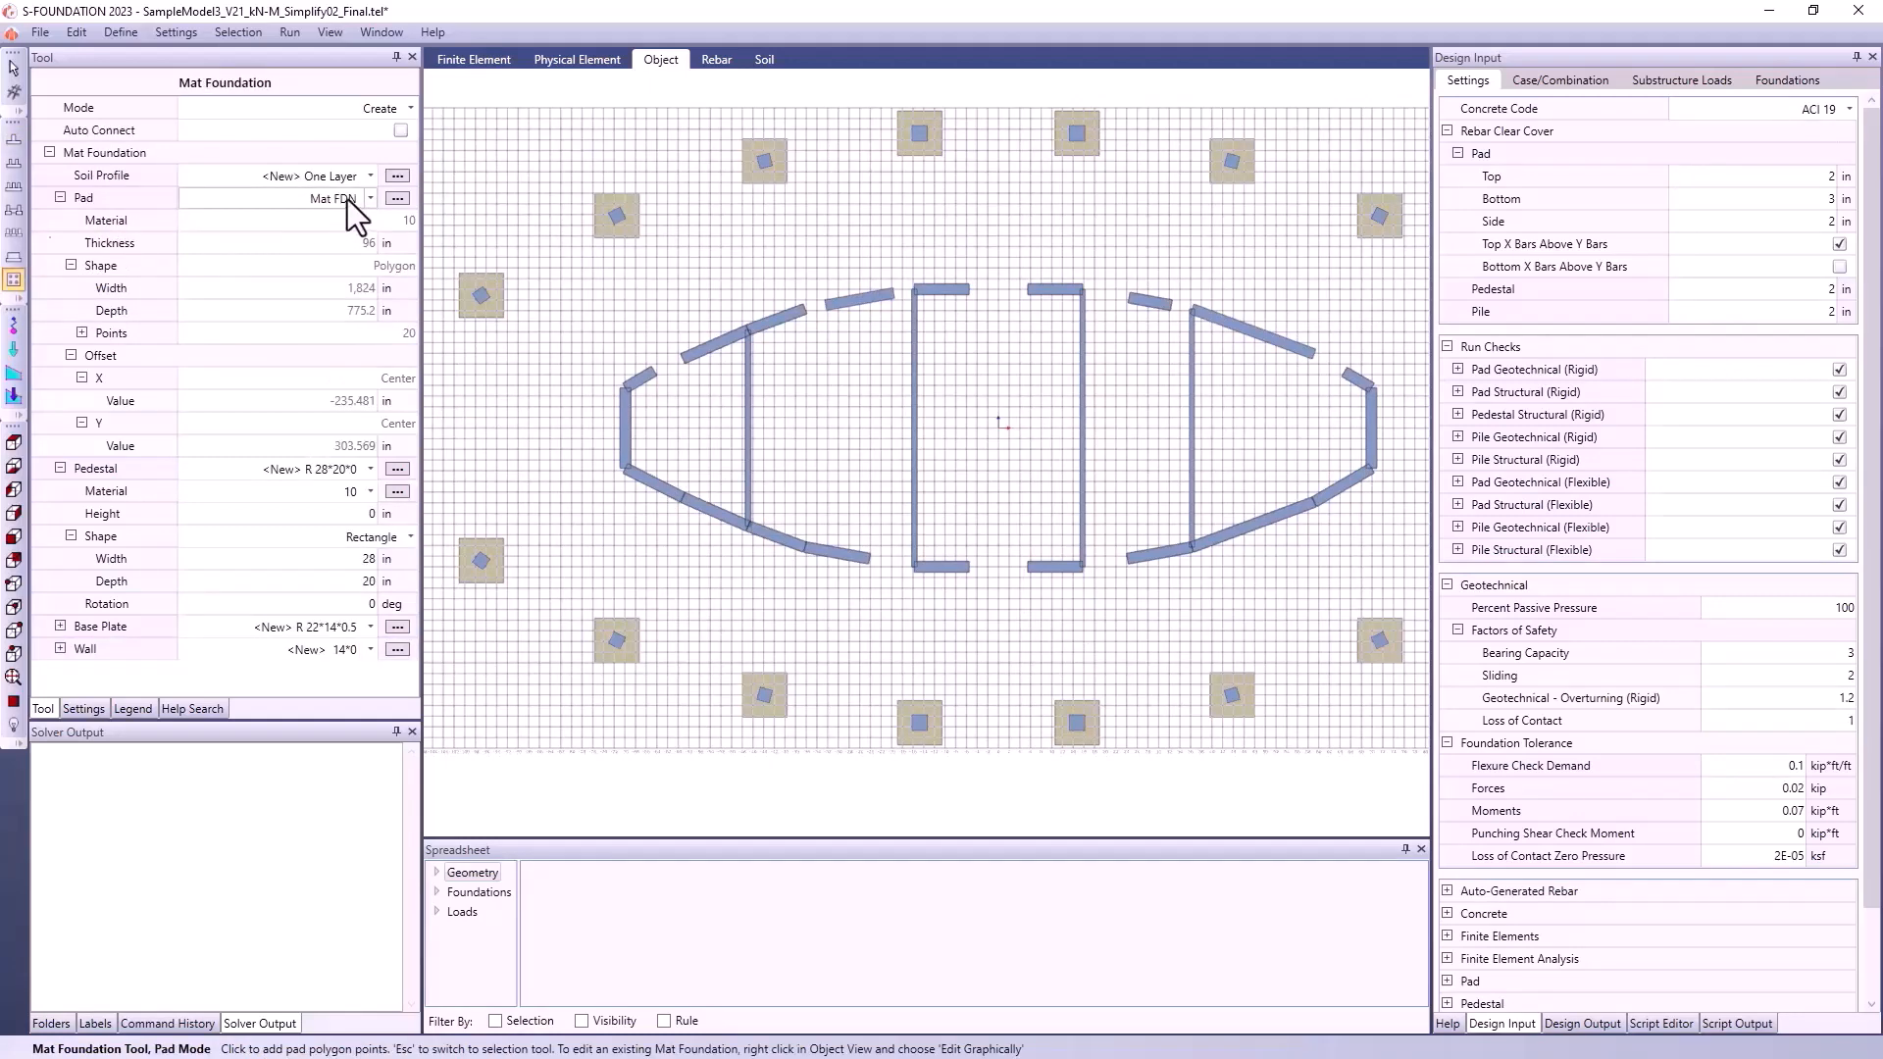
left_click(398, 199)
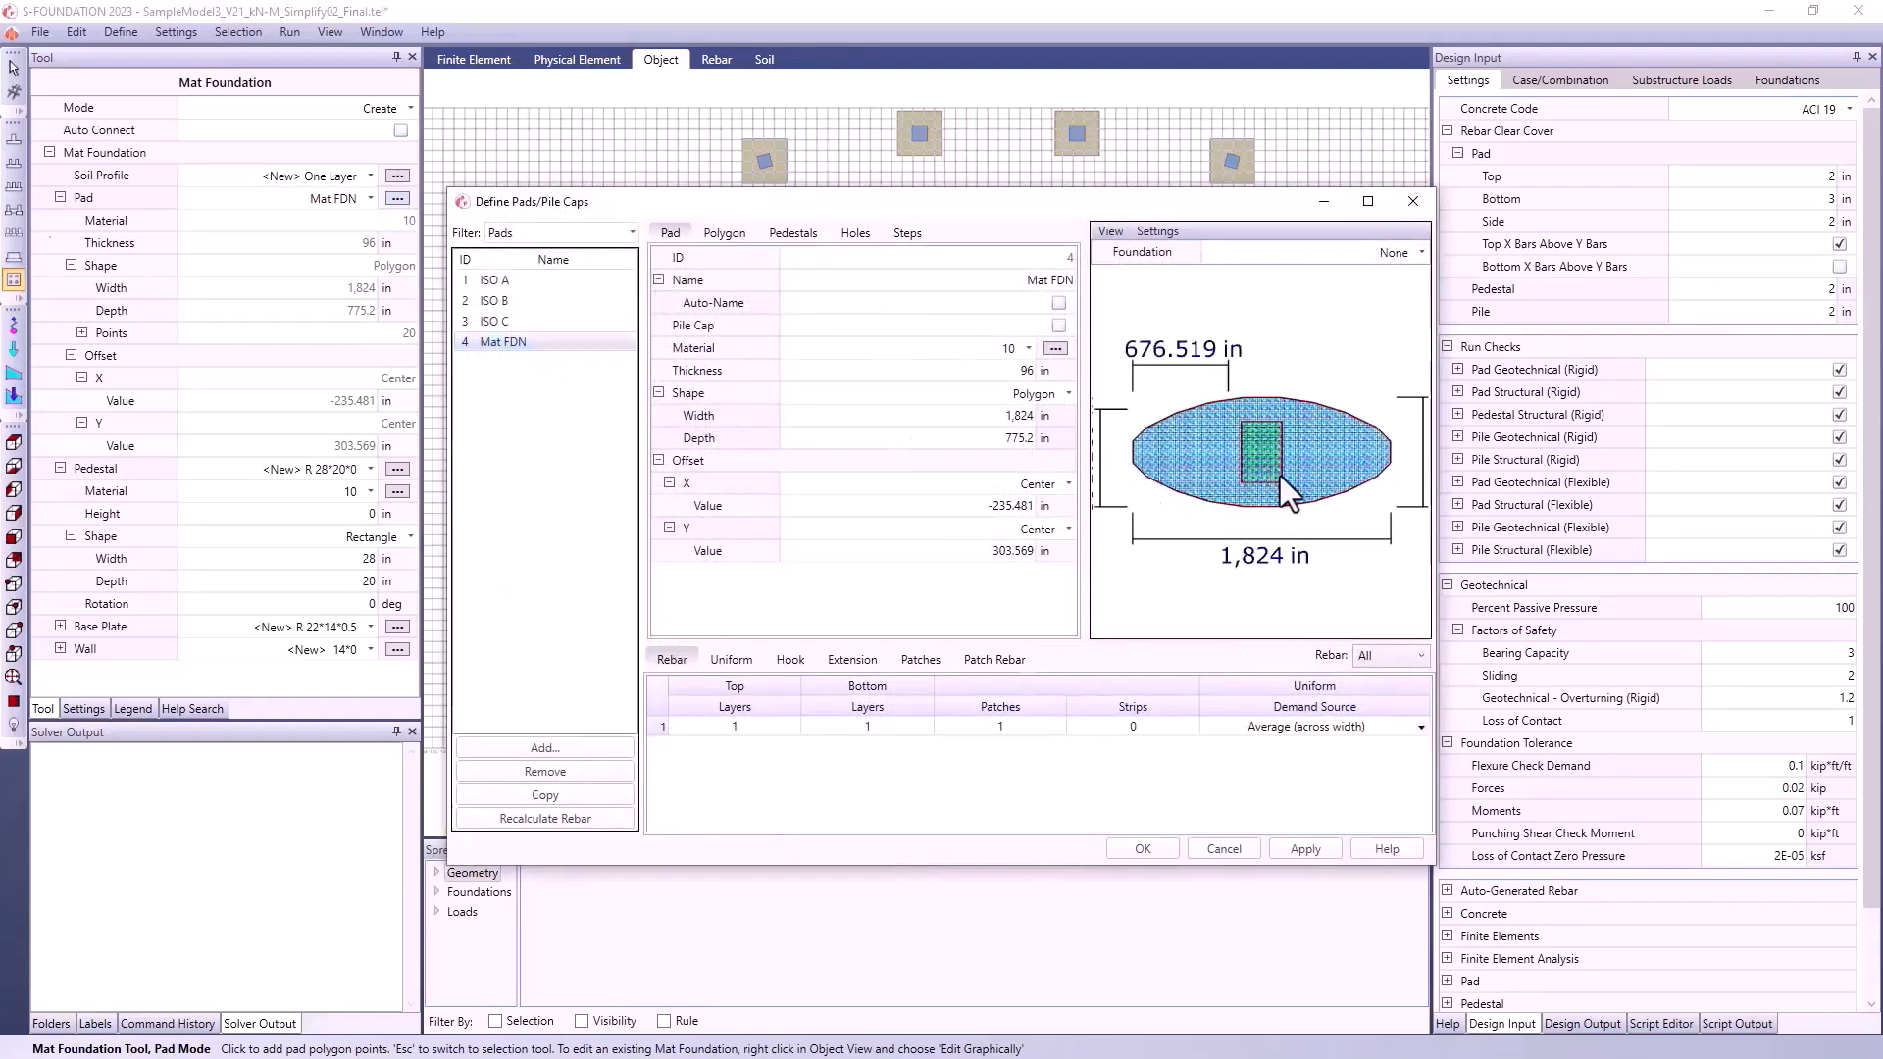
middle_click_drag(1276, 509, 1314, 503)
scroll(1344, 504, "down", 2)
scroll(1344, 504, "up", 3)
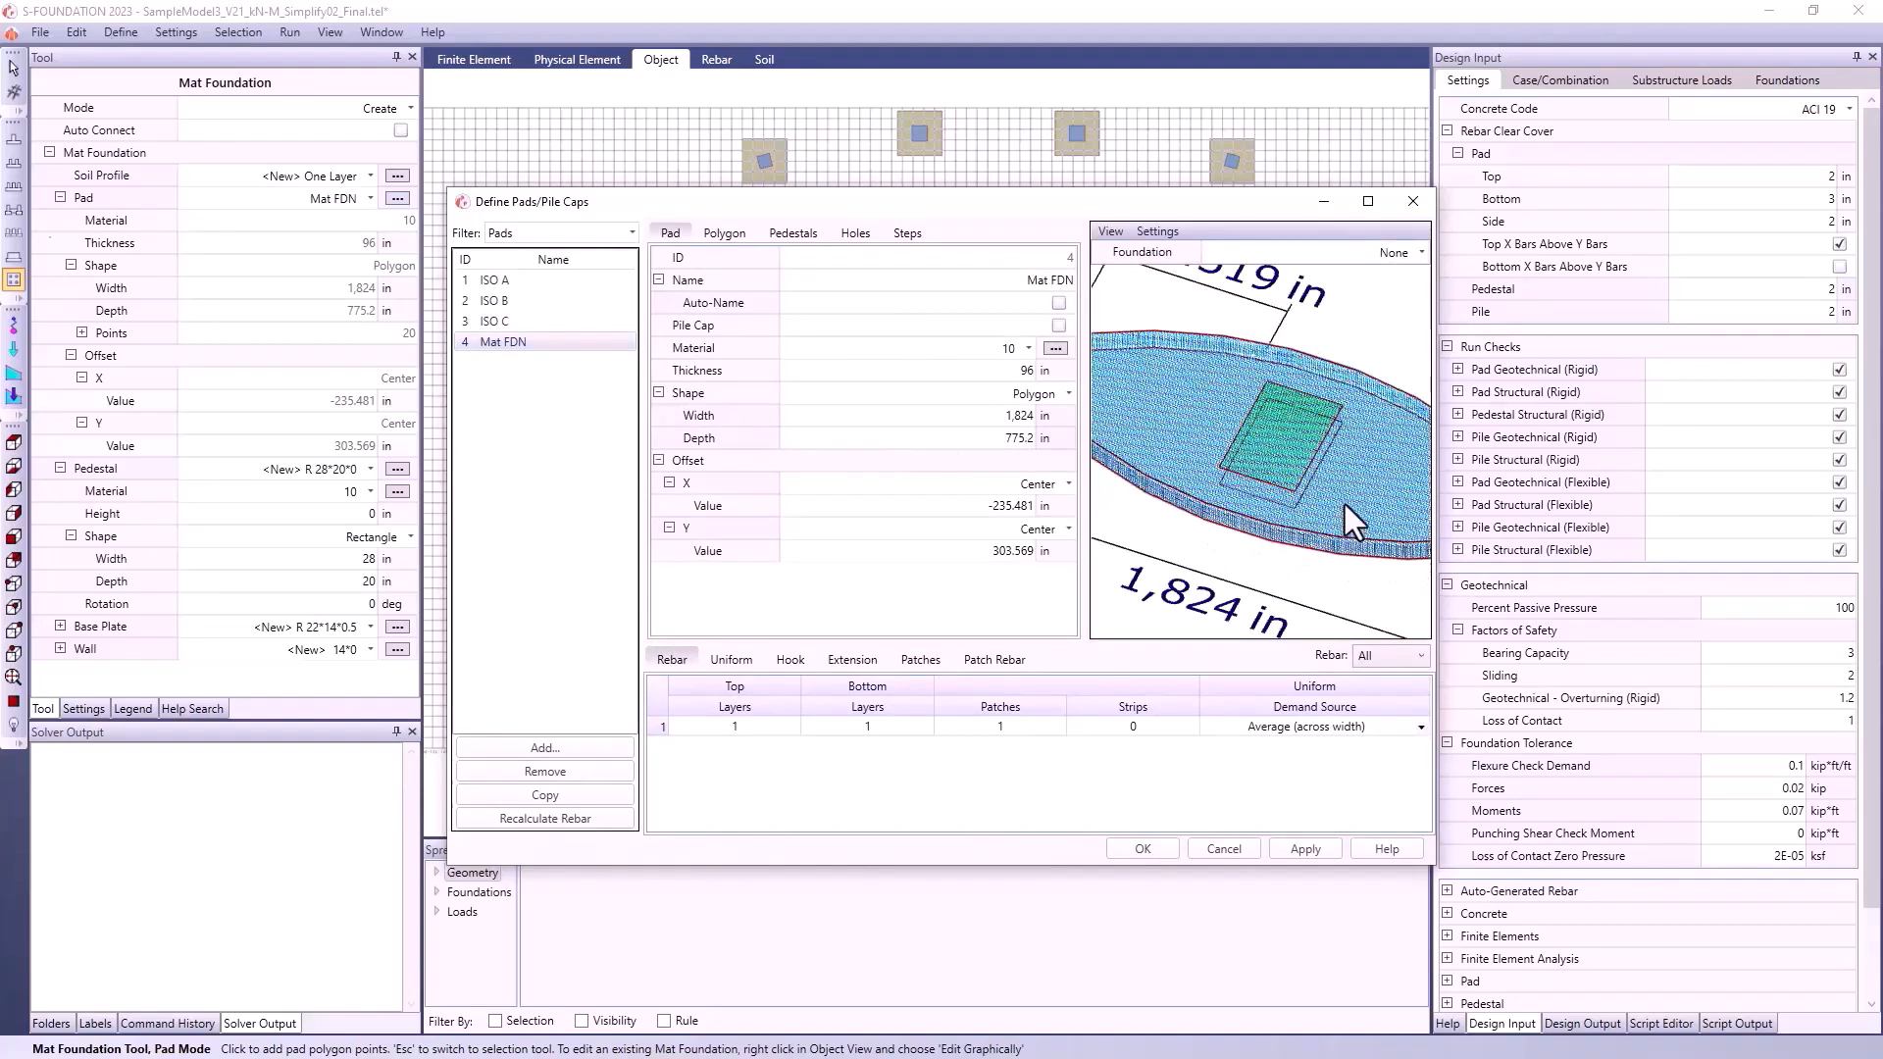
left_click(1413, 203)
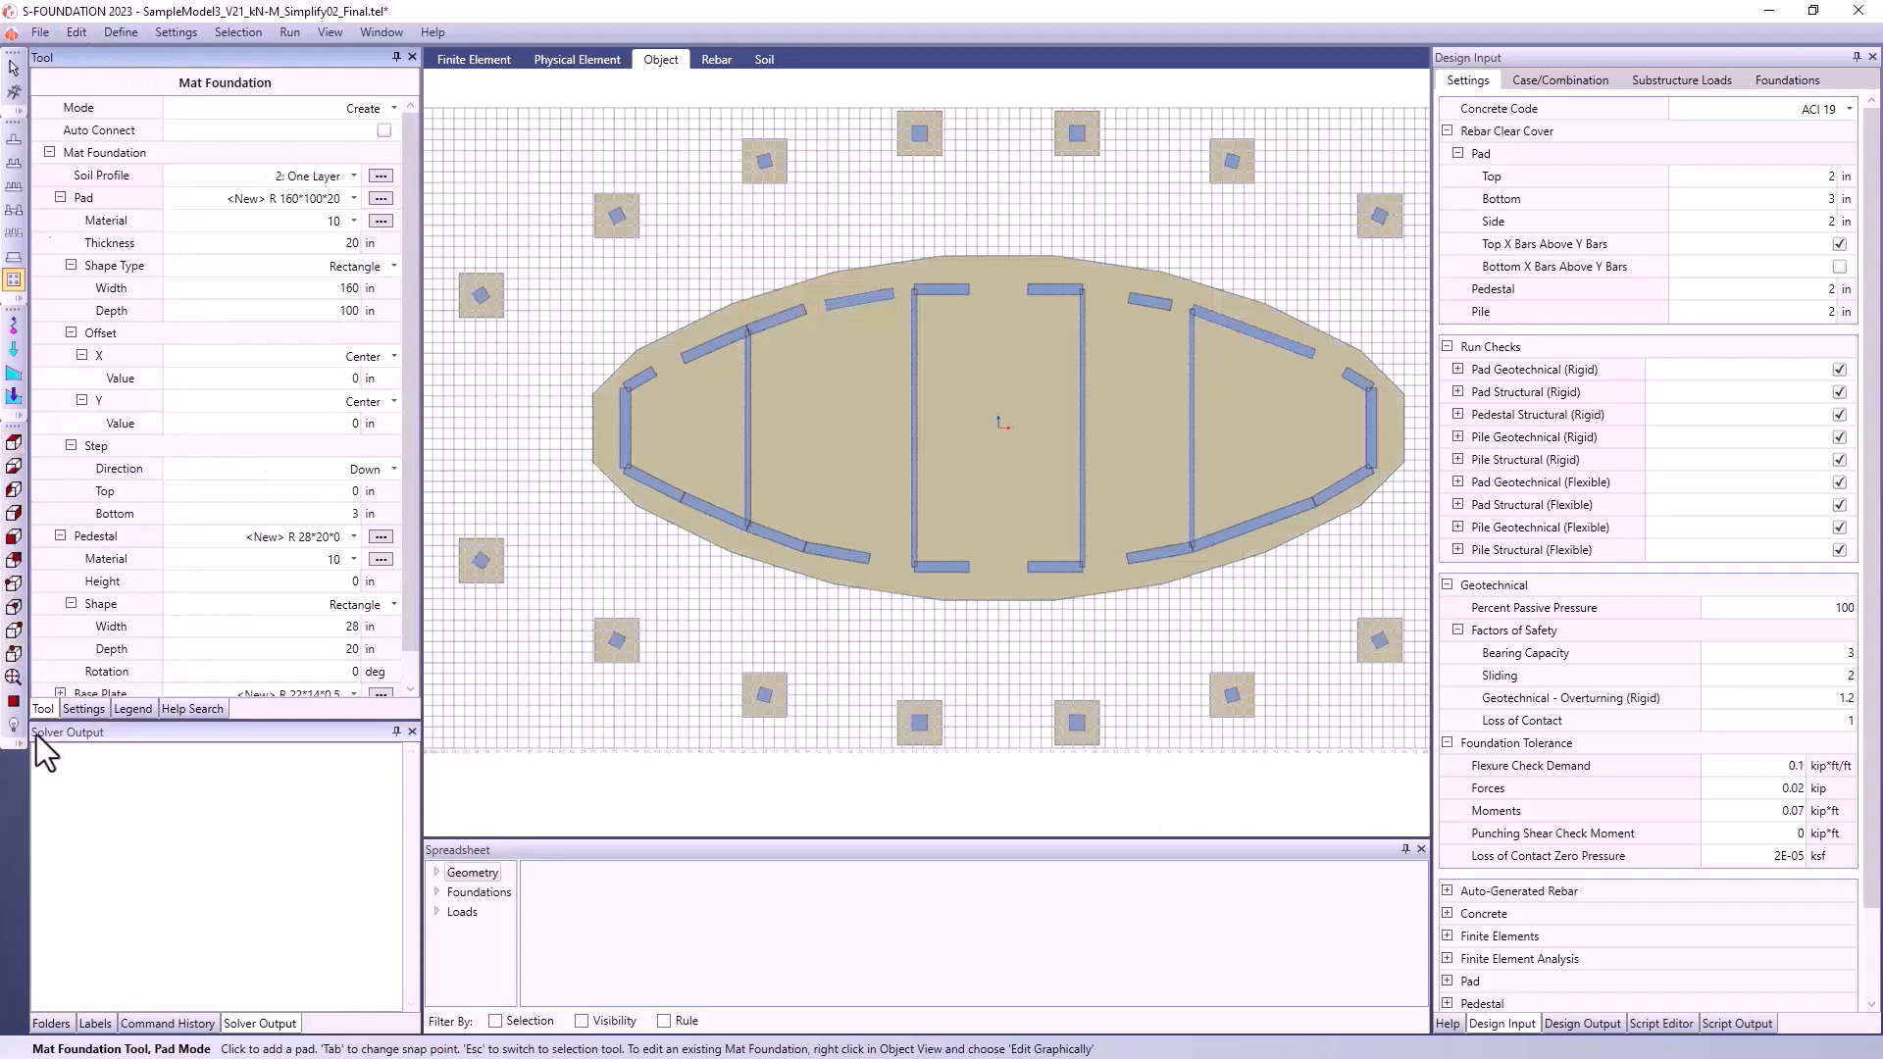
Inspect the columns, walls and foundations in a 3D view and leave the mat foundation tool
left_click(14, 584)
middle_click_drag(761, 700, 794, 549)
scroll(927, 596, "up", 3)
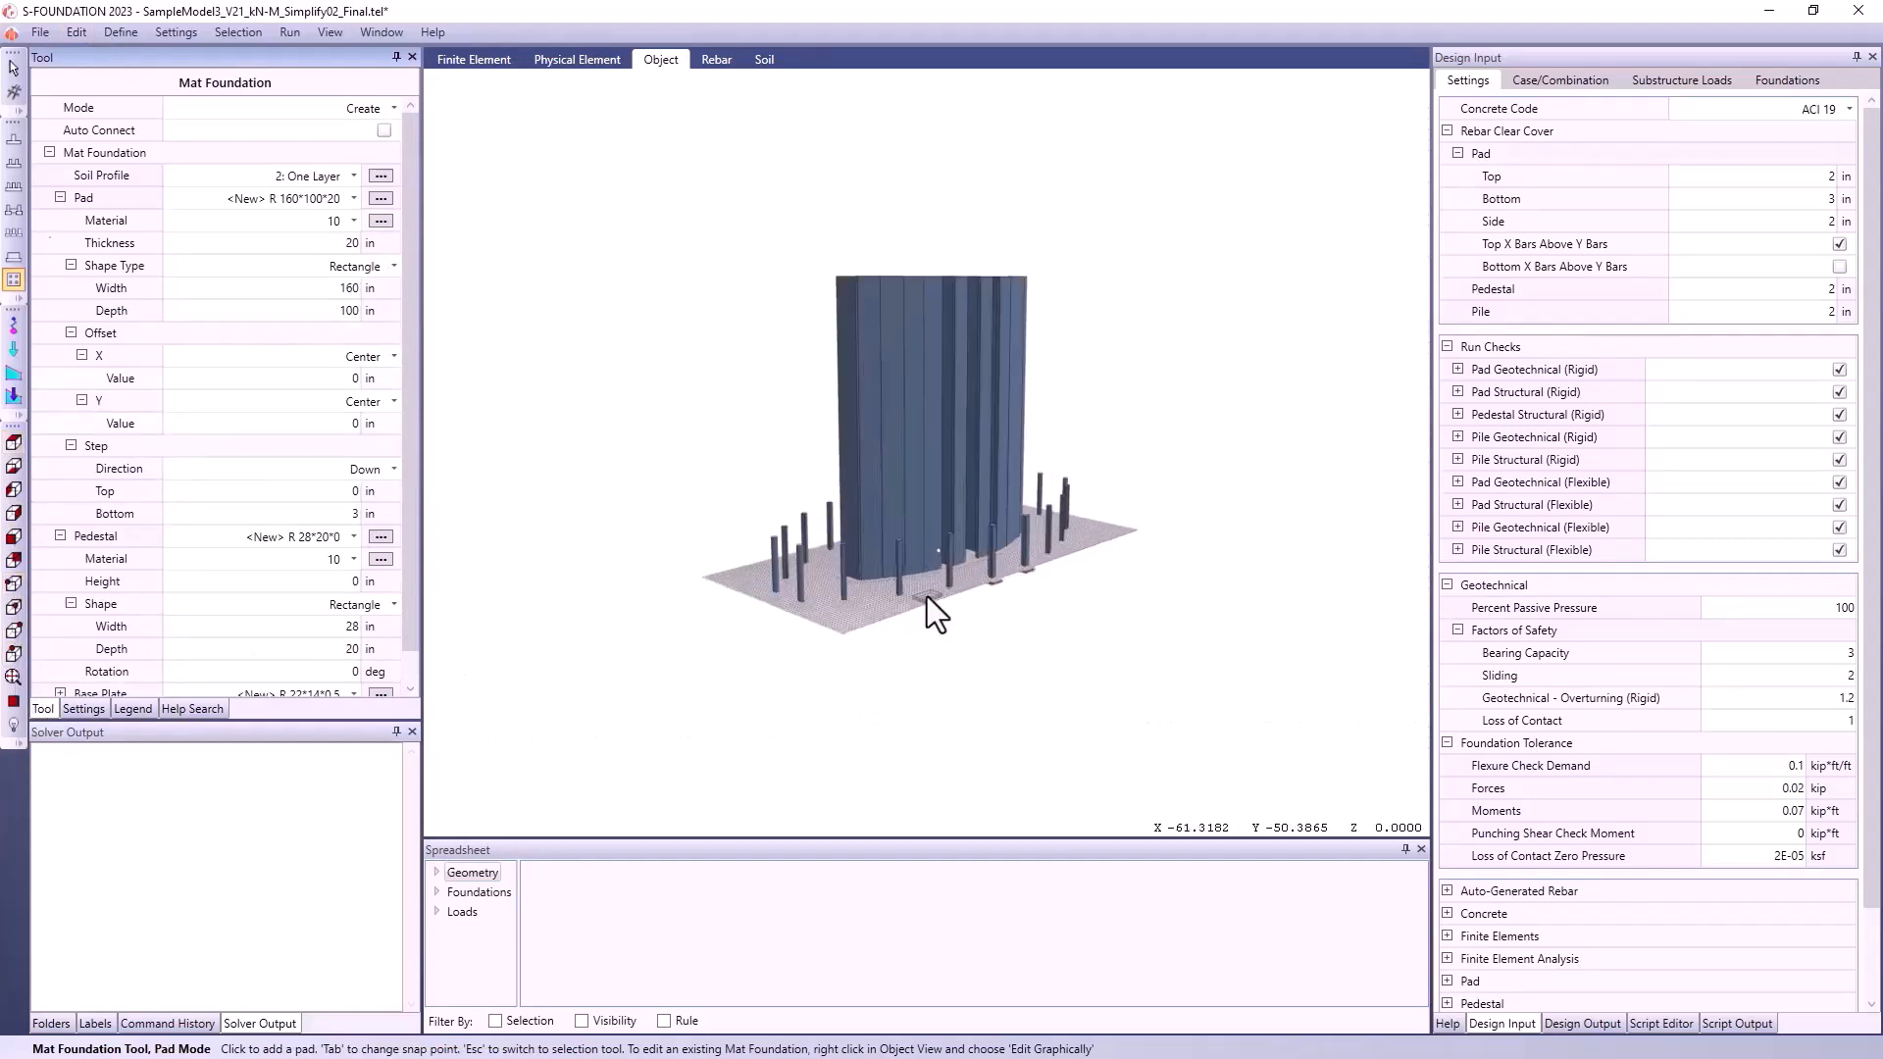
scroll(1027, 462, "up", 4)
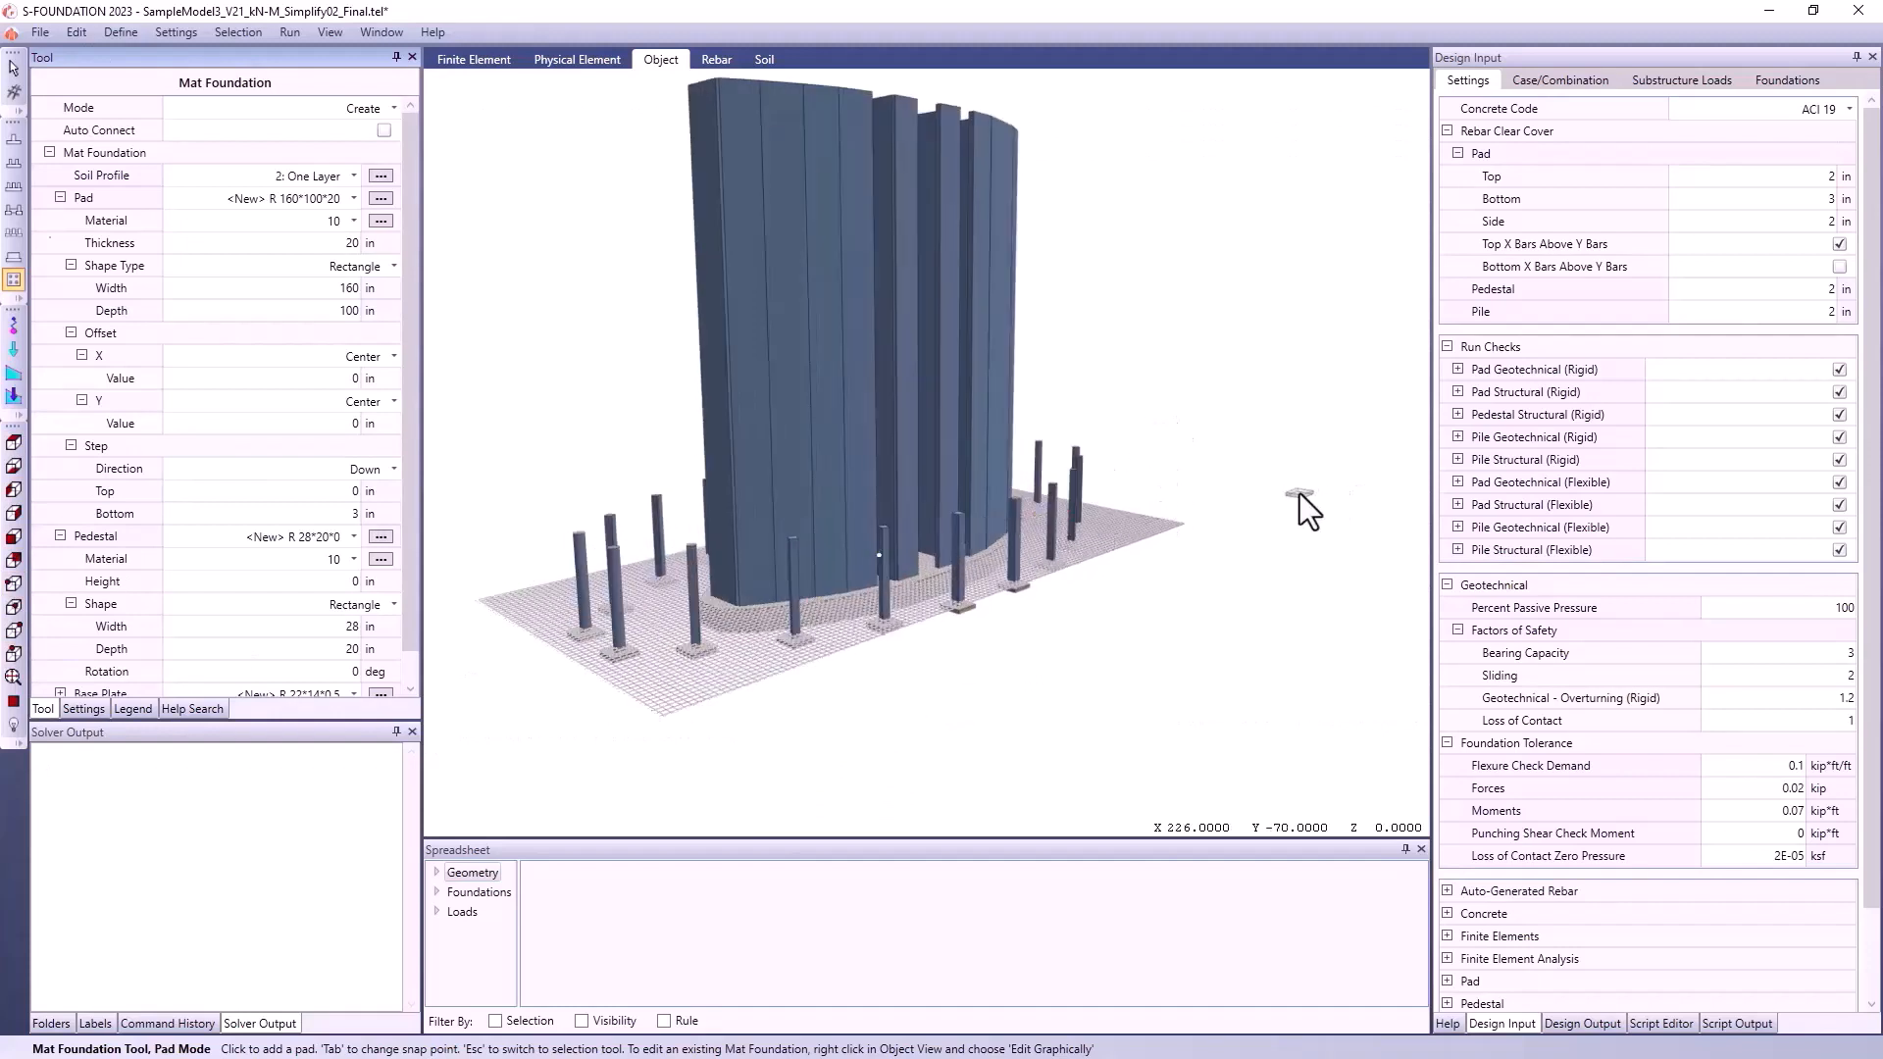
scroll(1069, 598, "up", 2)
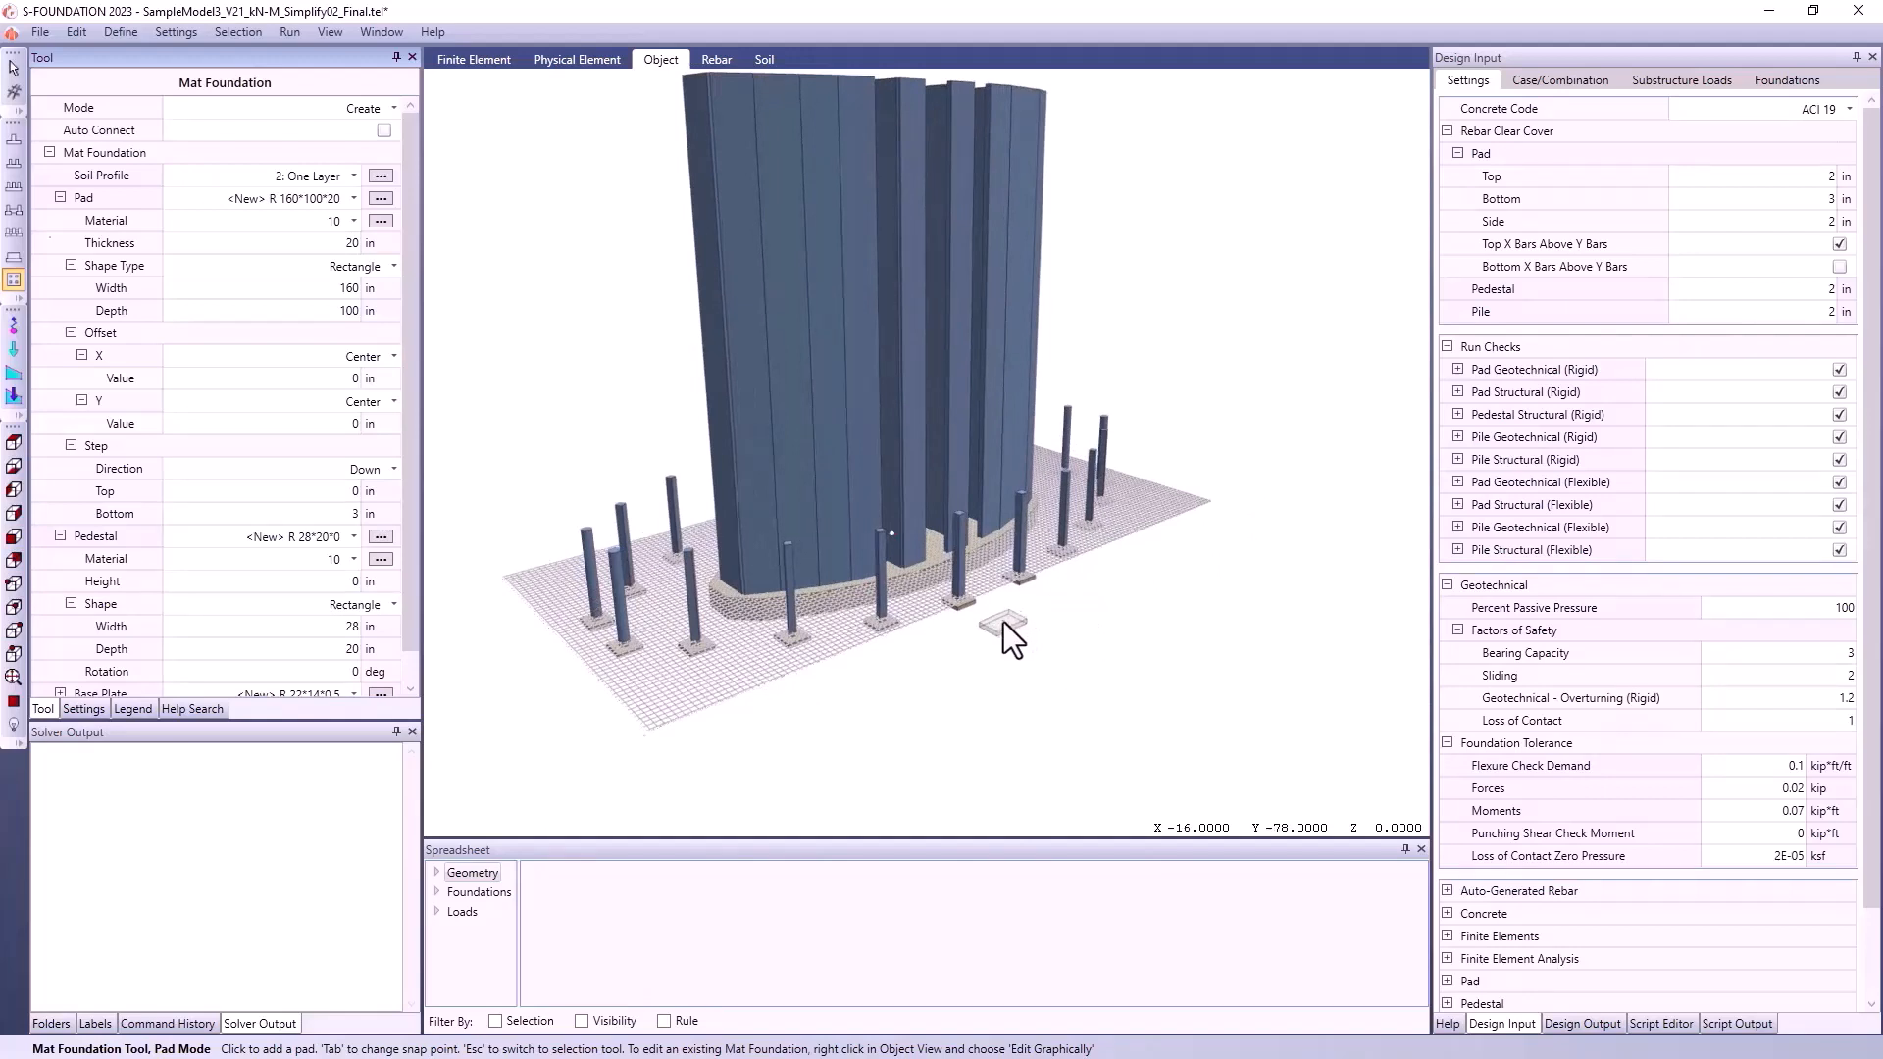
left_click(12, 69)
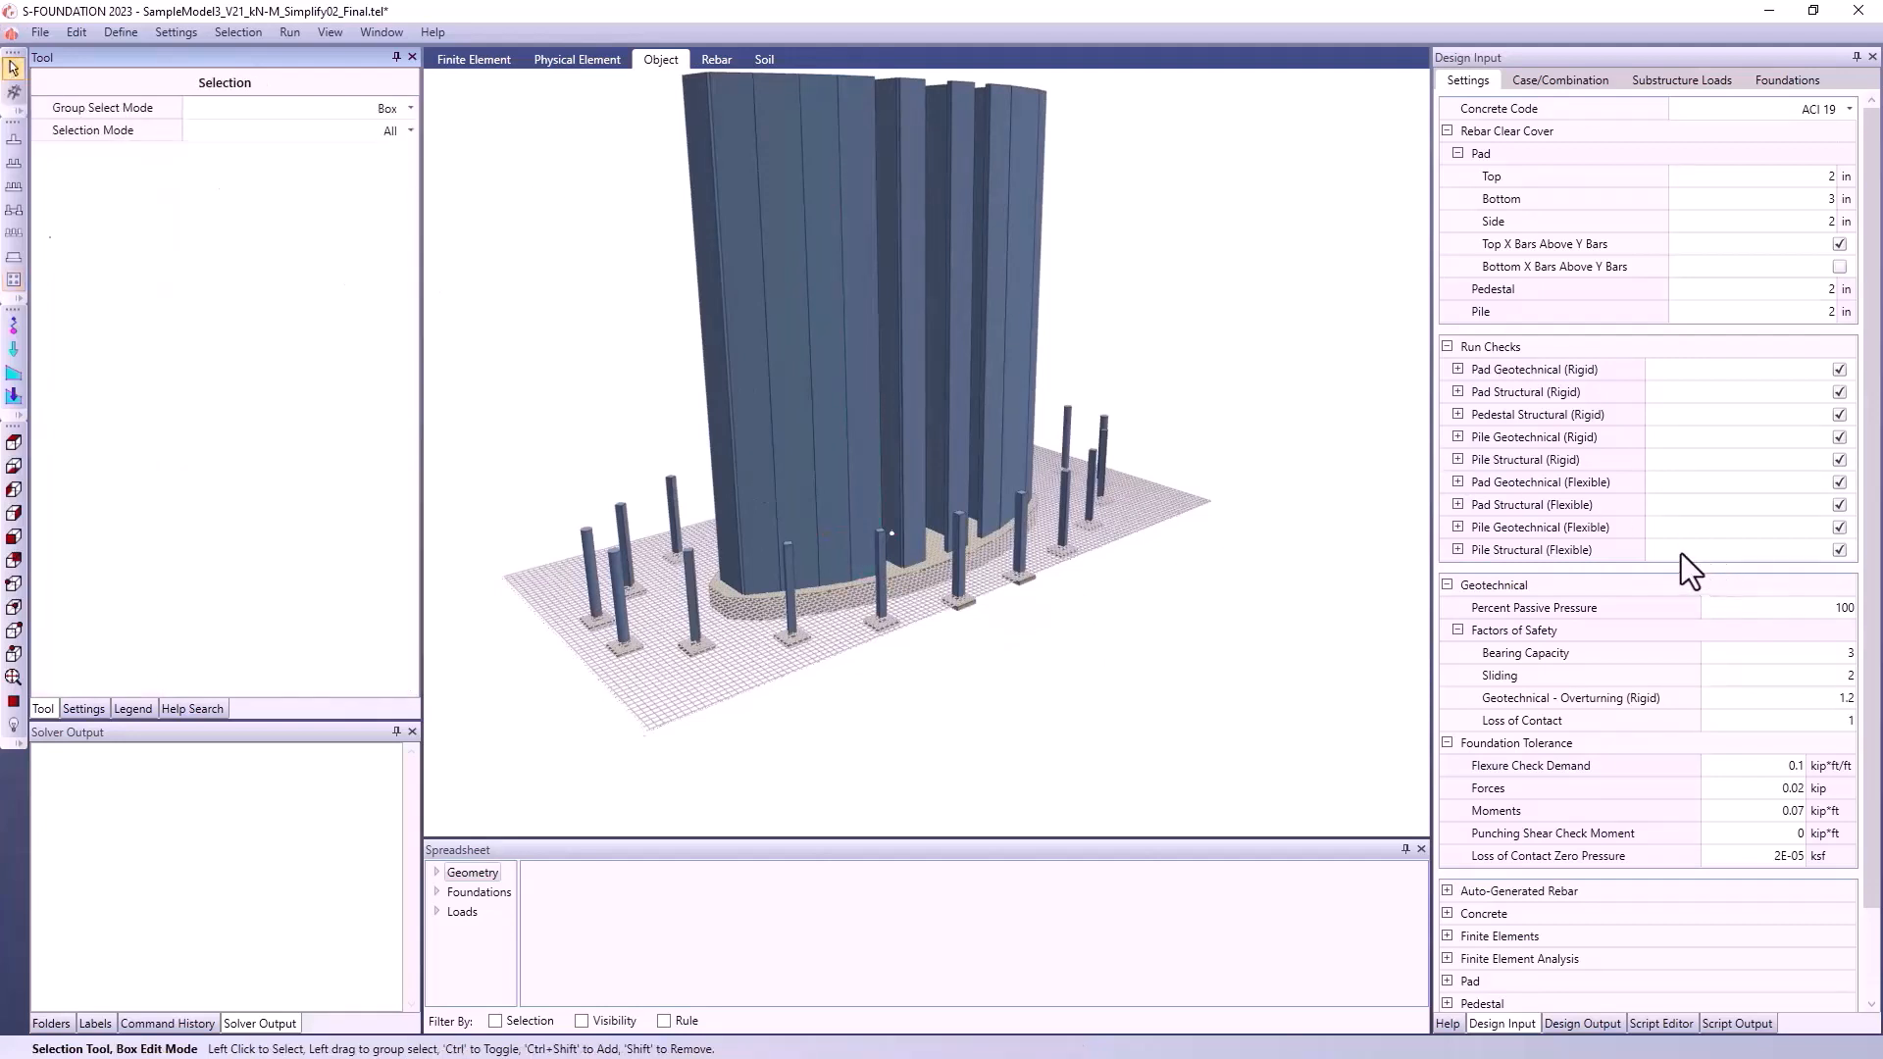
Save the model and run the analysis and code check on the foundations
left_click(291, 32)
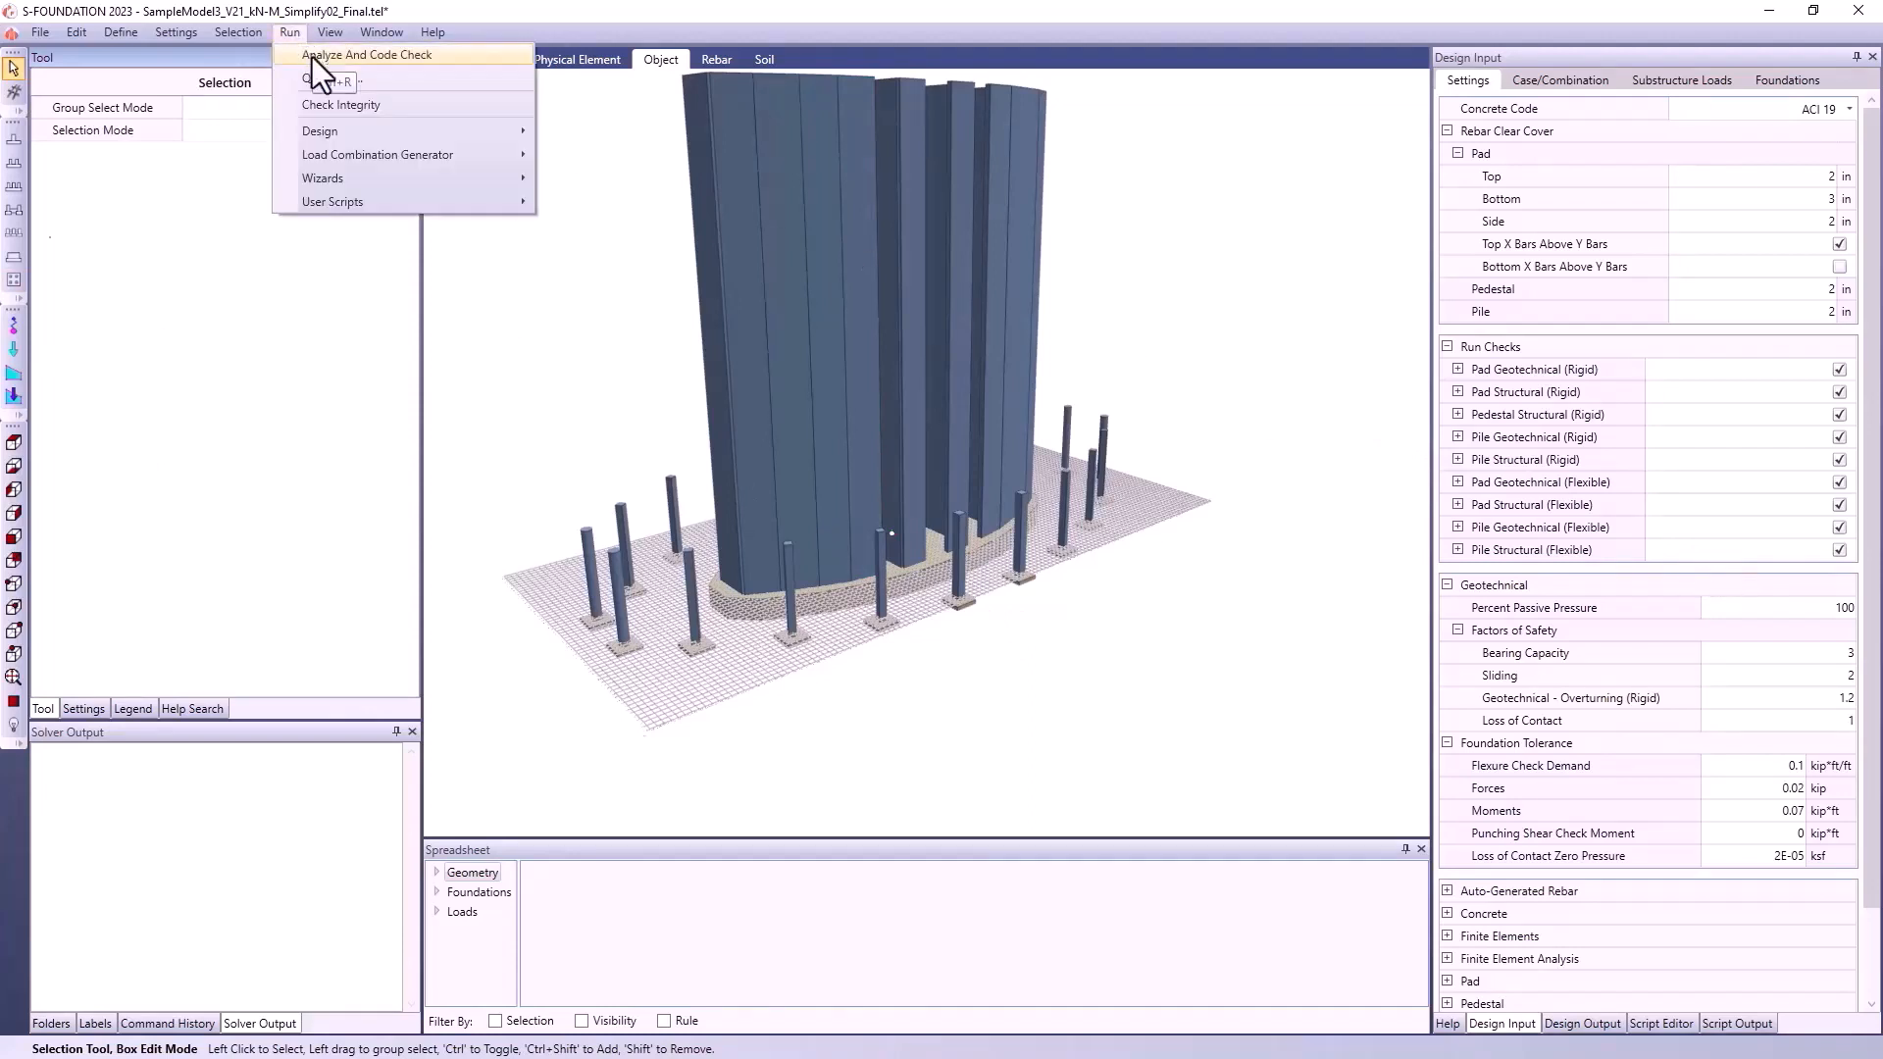
left_click(311, 57)
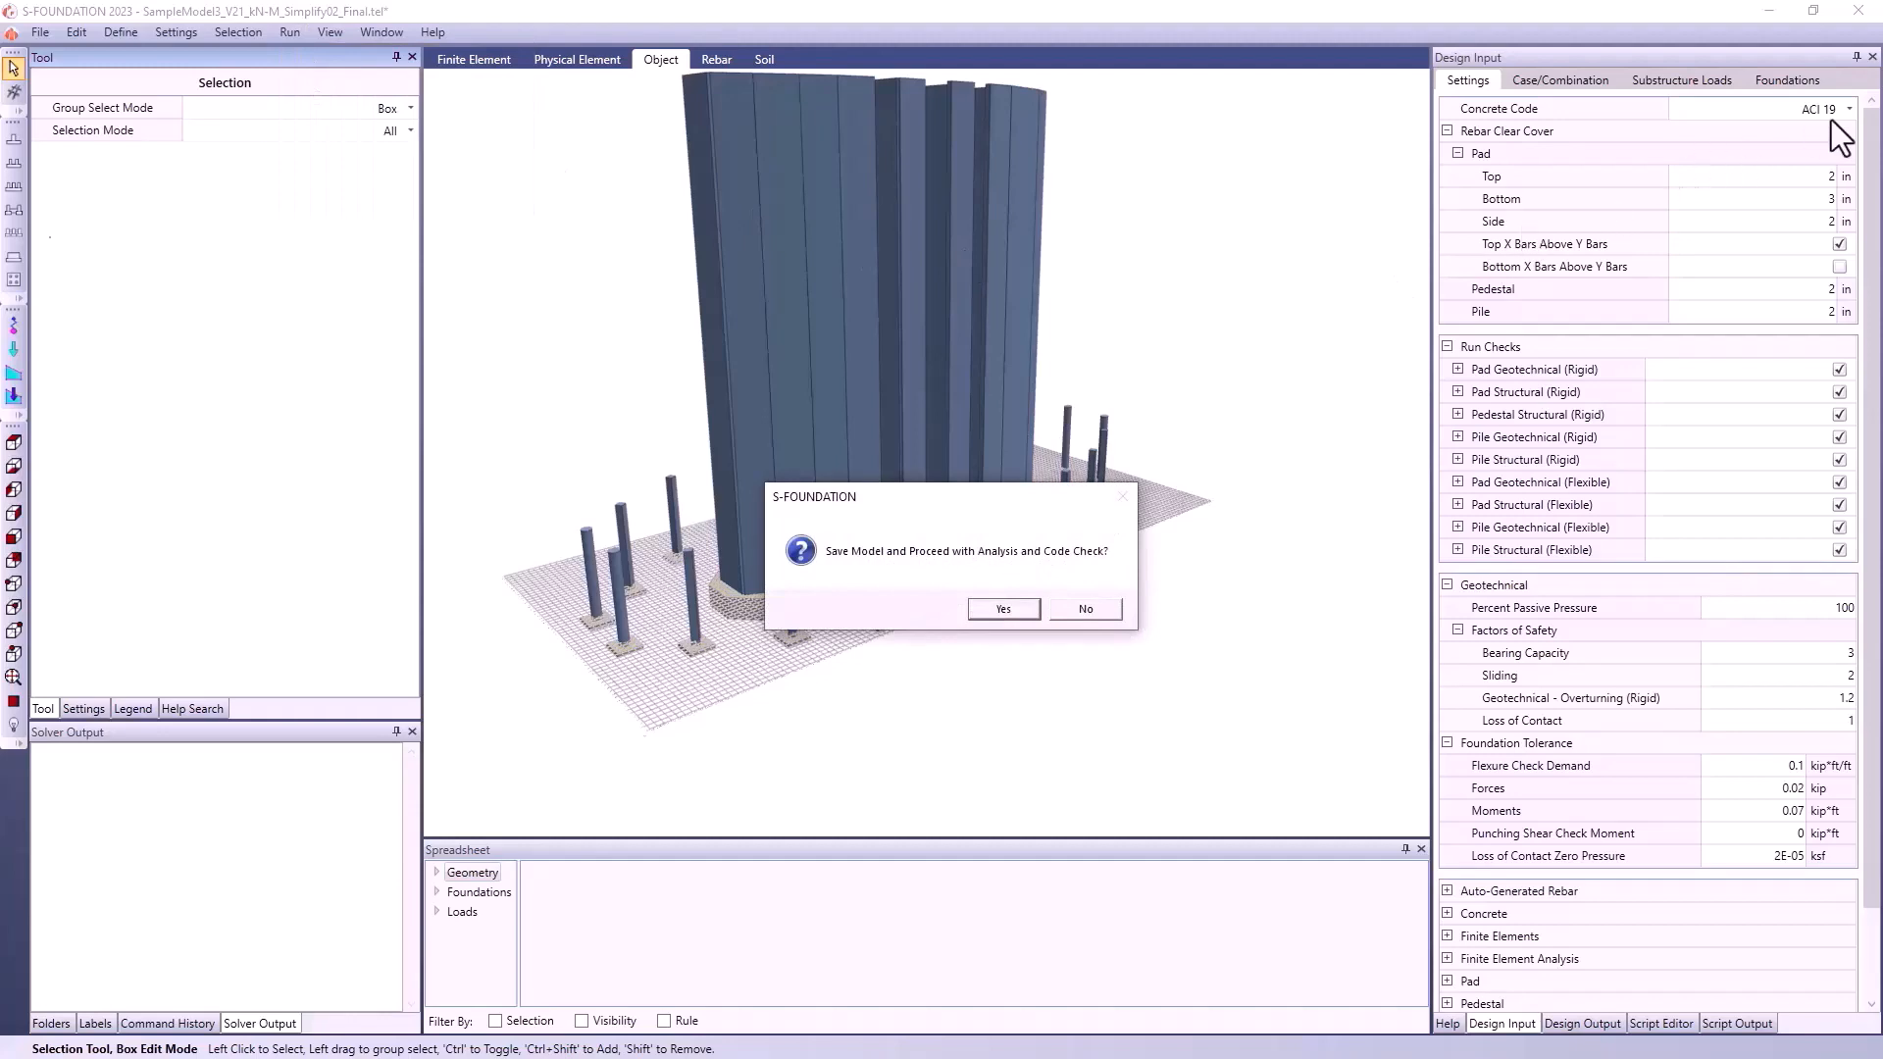
left_click(999, 609)
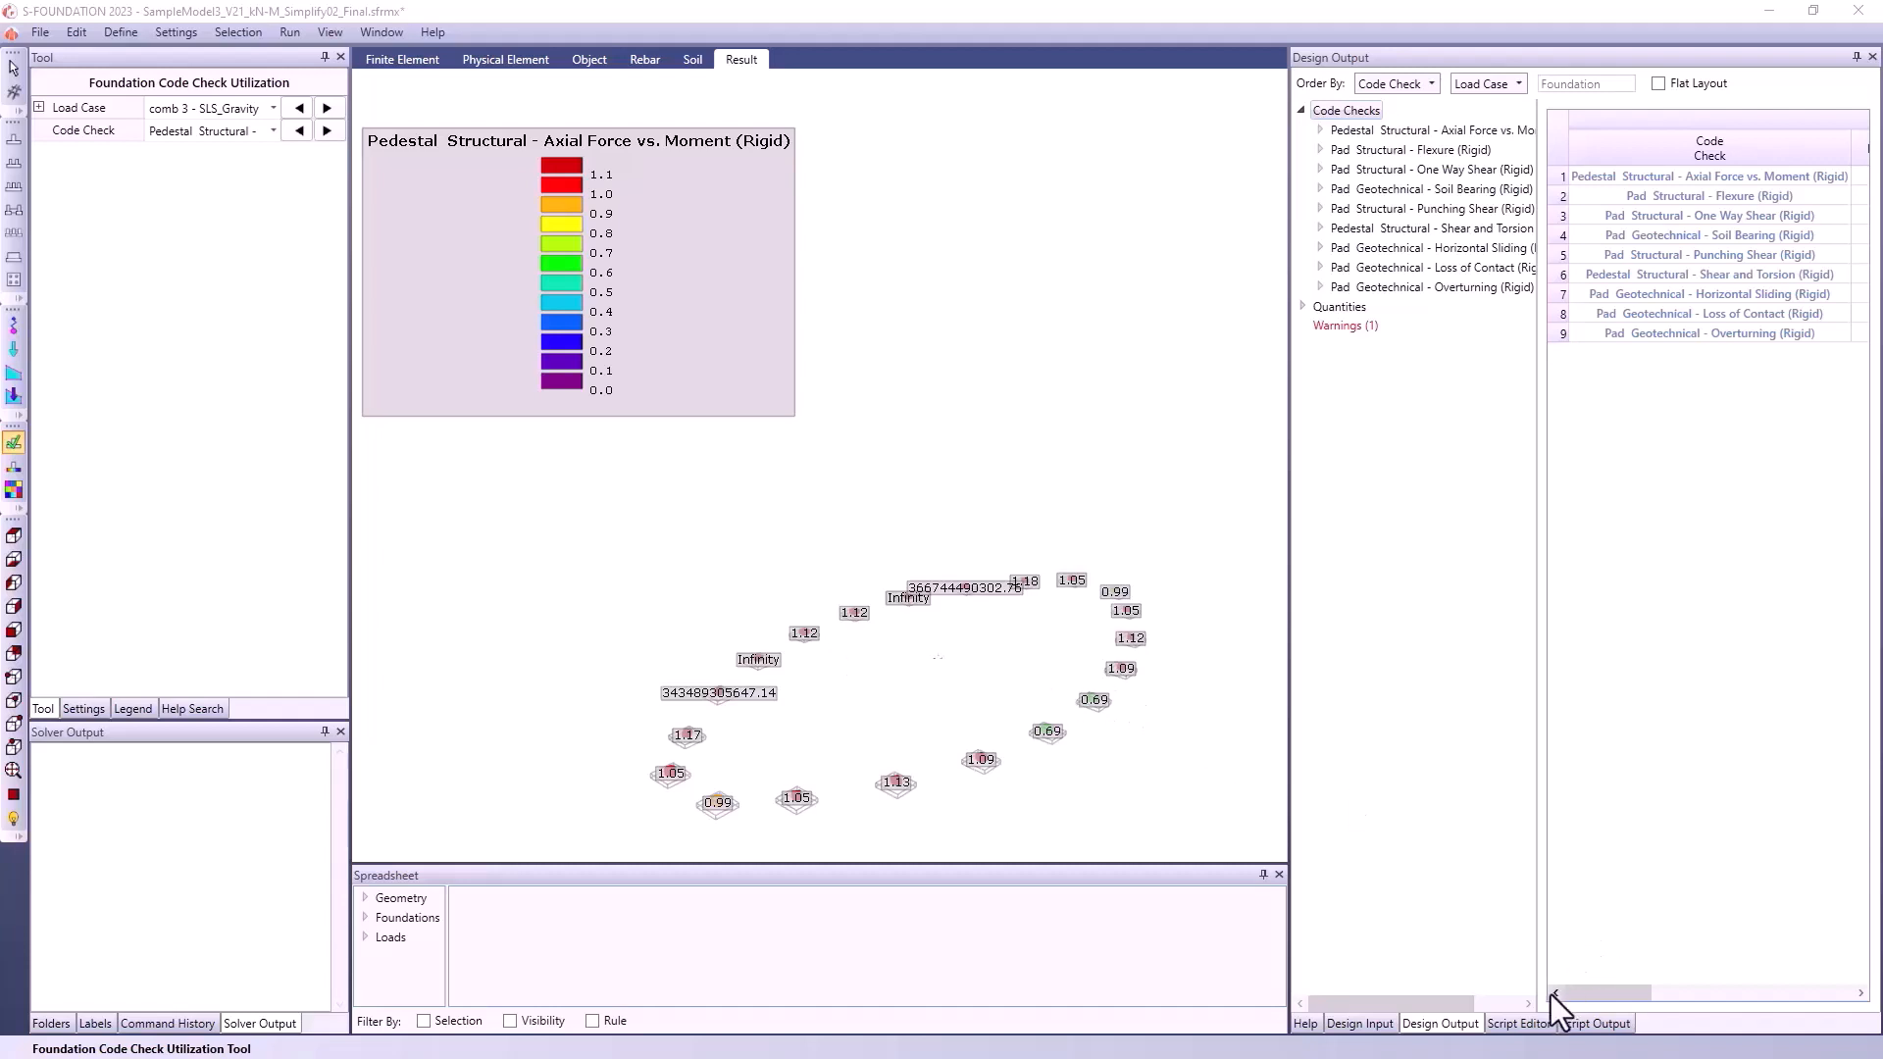
Examine the code check results of the footings and display their rigid soil bearing pressure
scroll(1010, 838, "up", 3)
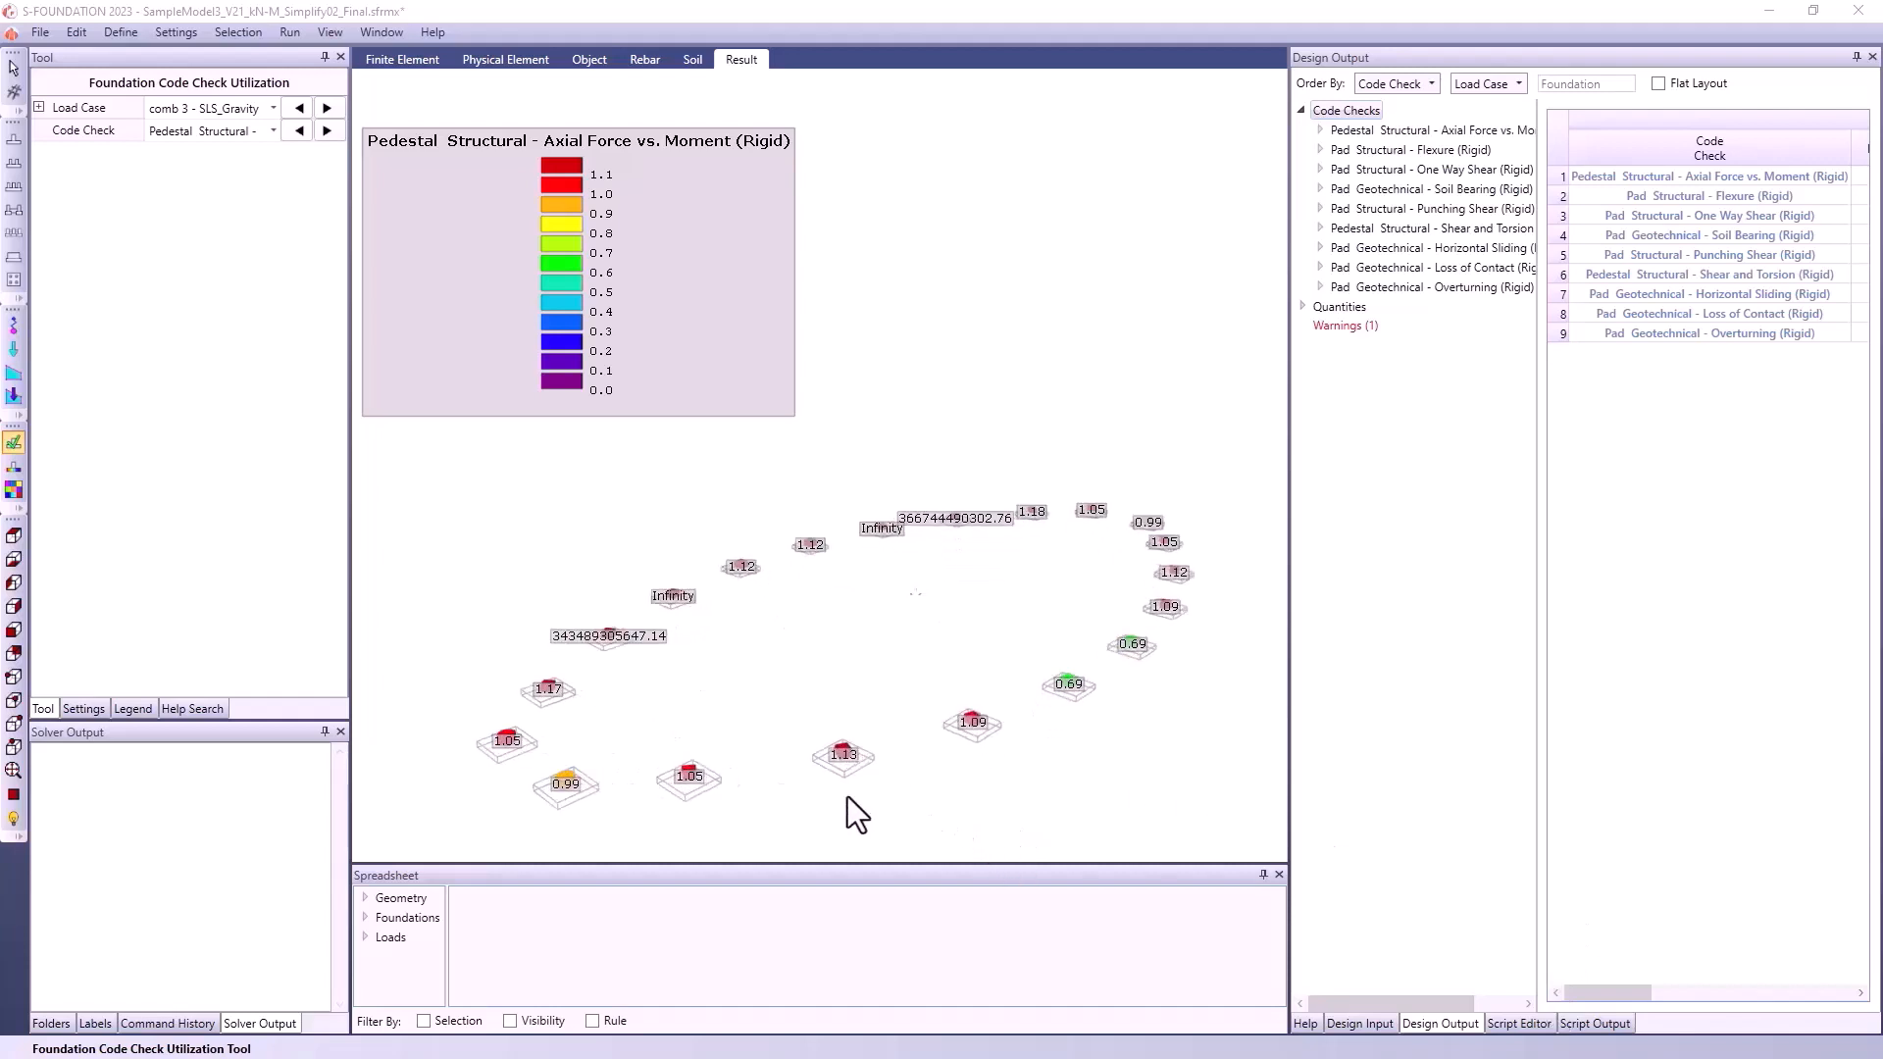
left_click_drag(1287, 508, 850, 545)
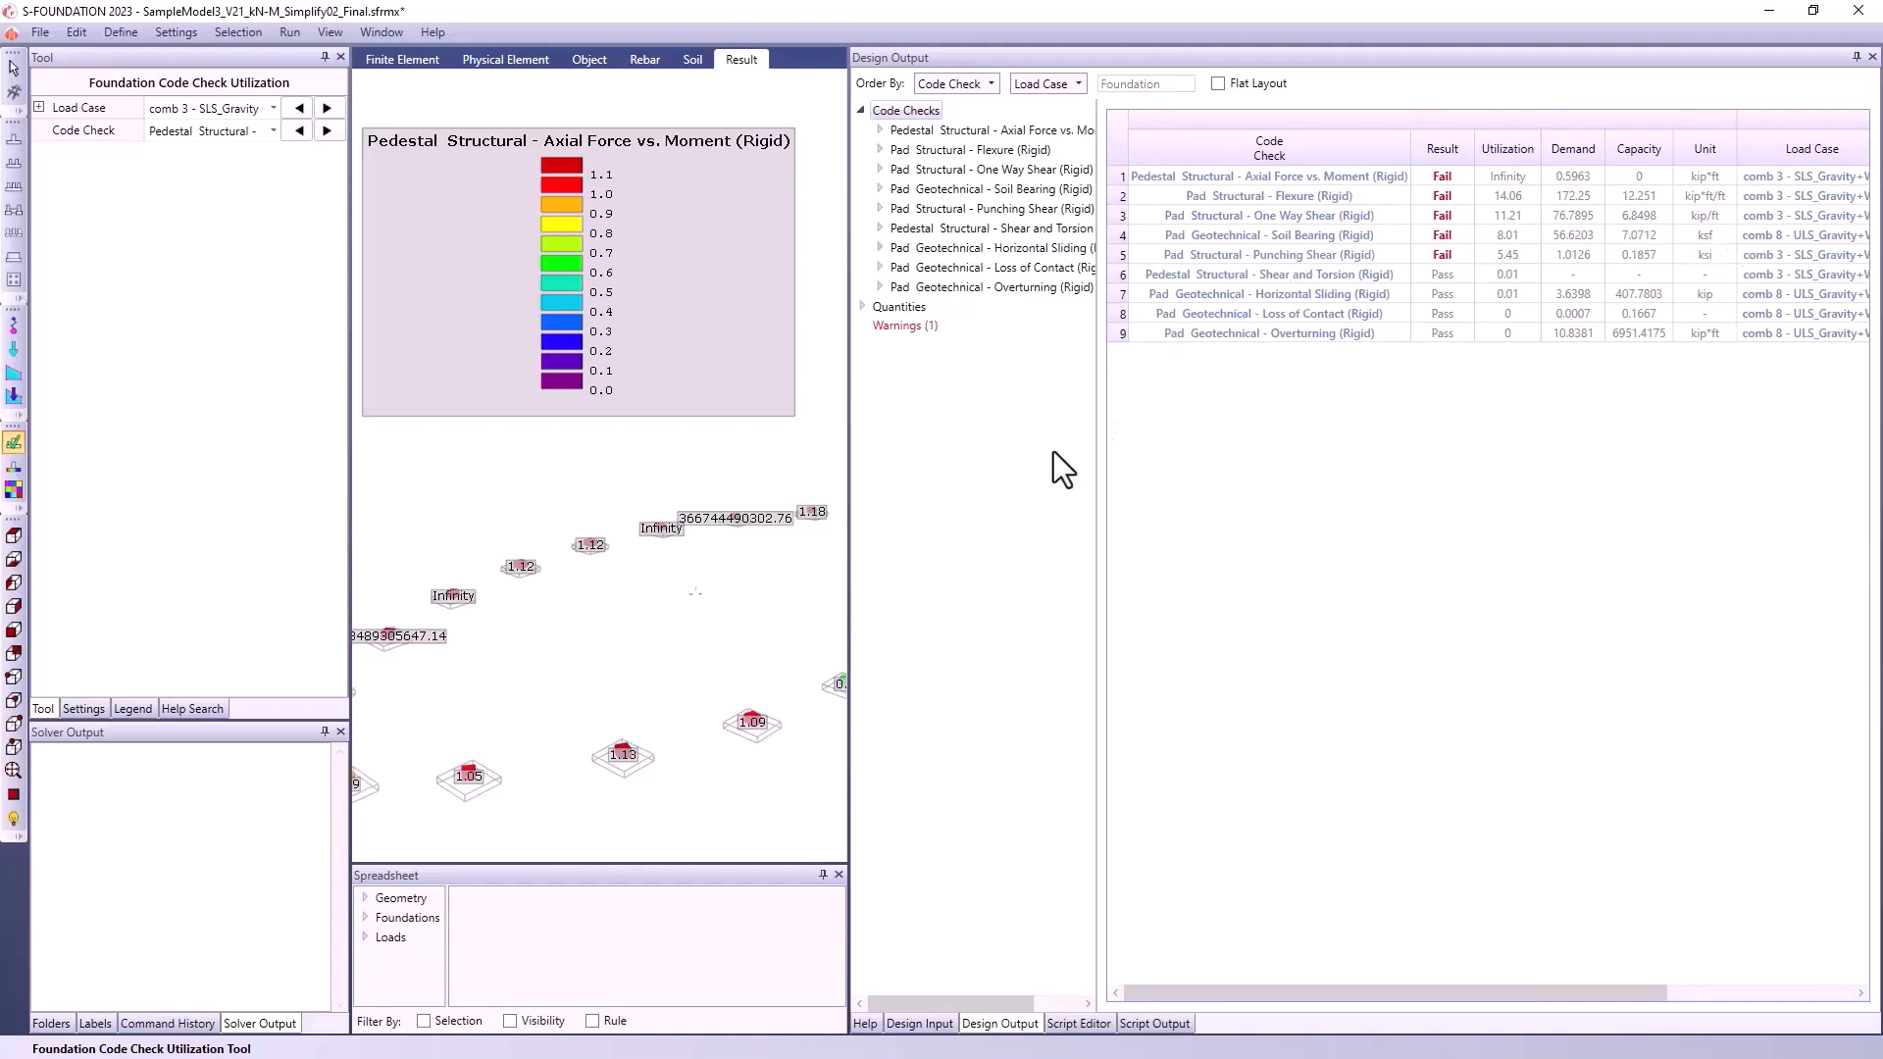
left_click_drag(847, 431, 1270, 443)
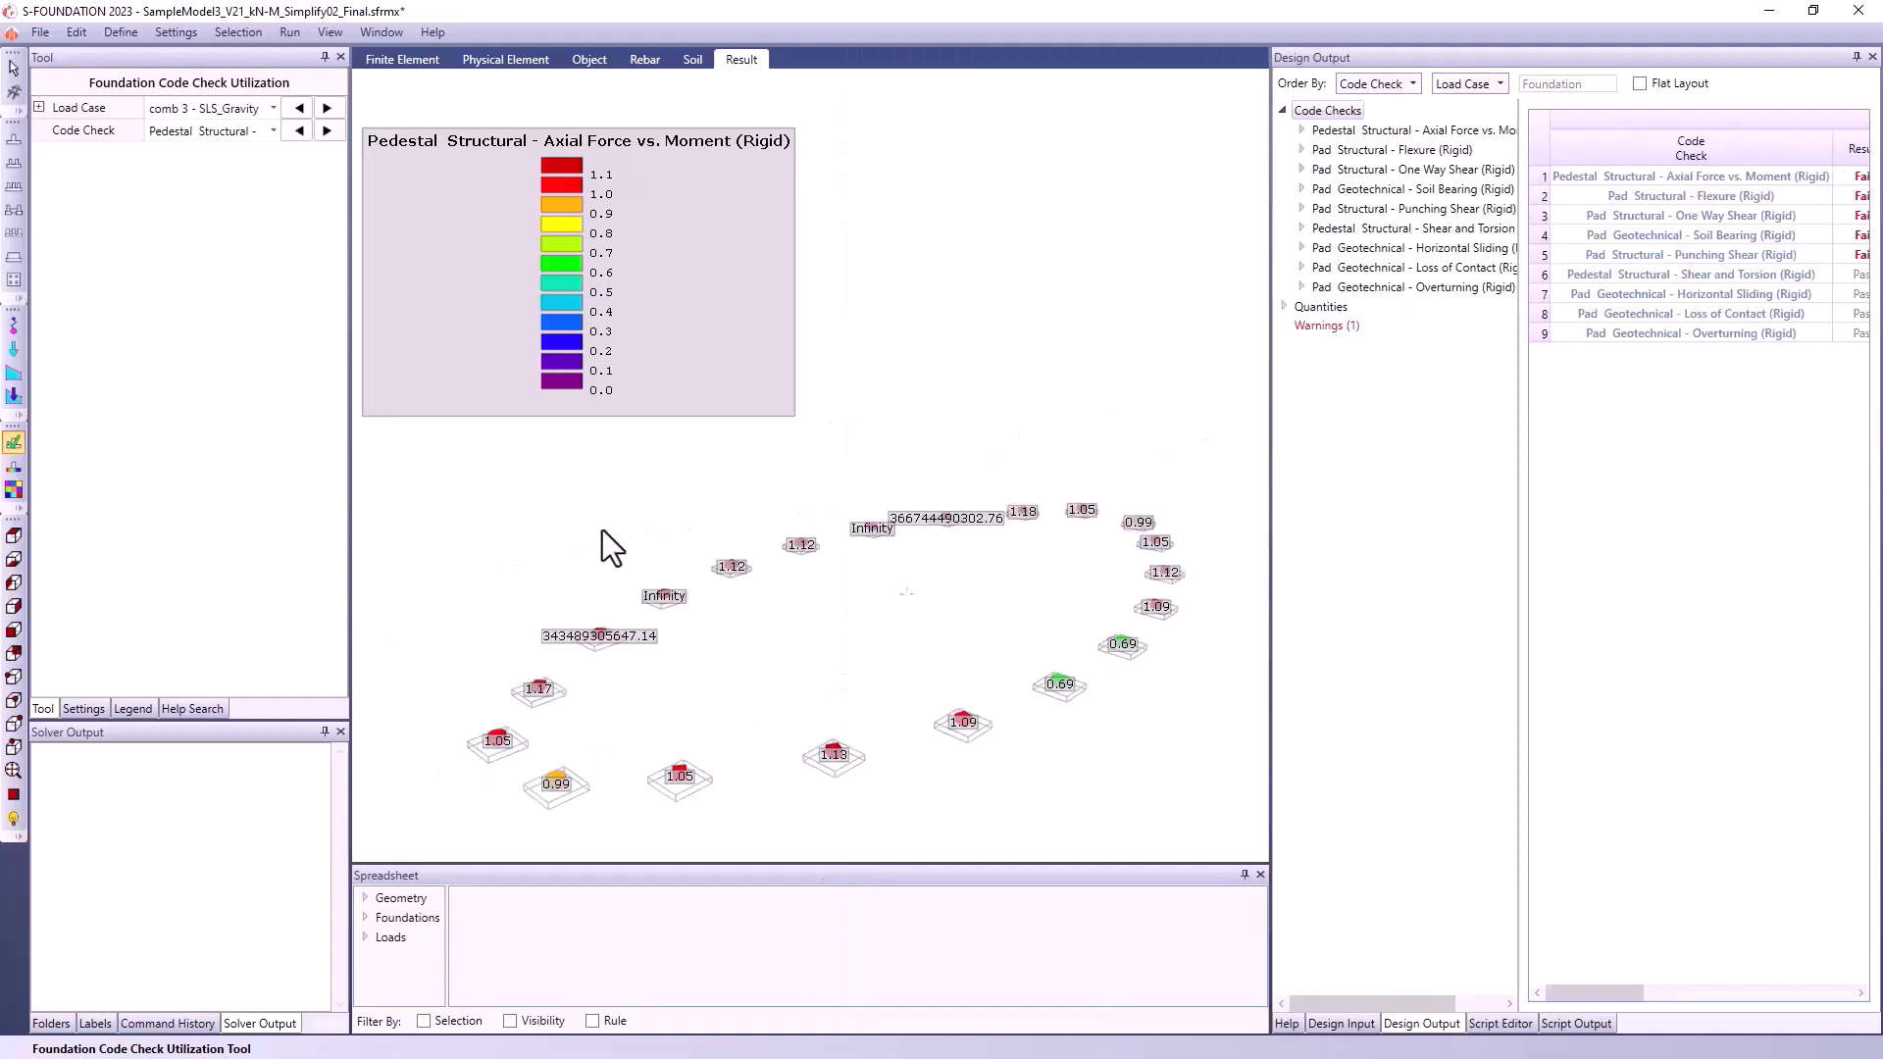
left_click(14, 467)
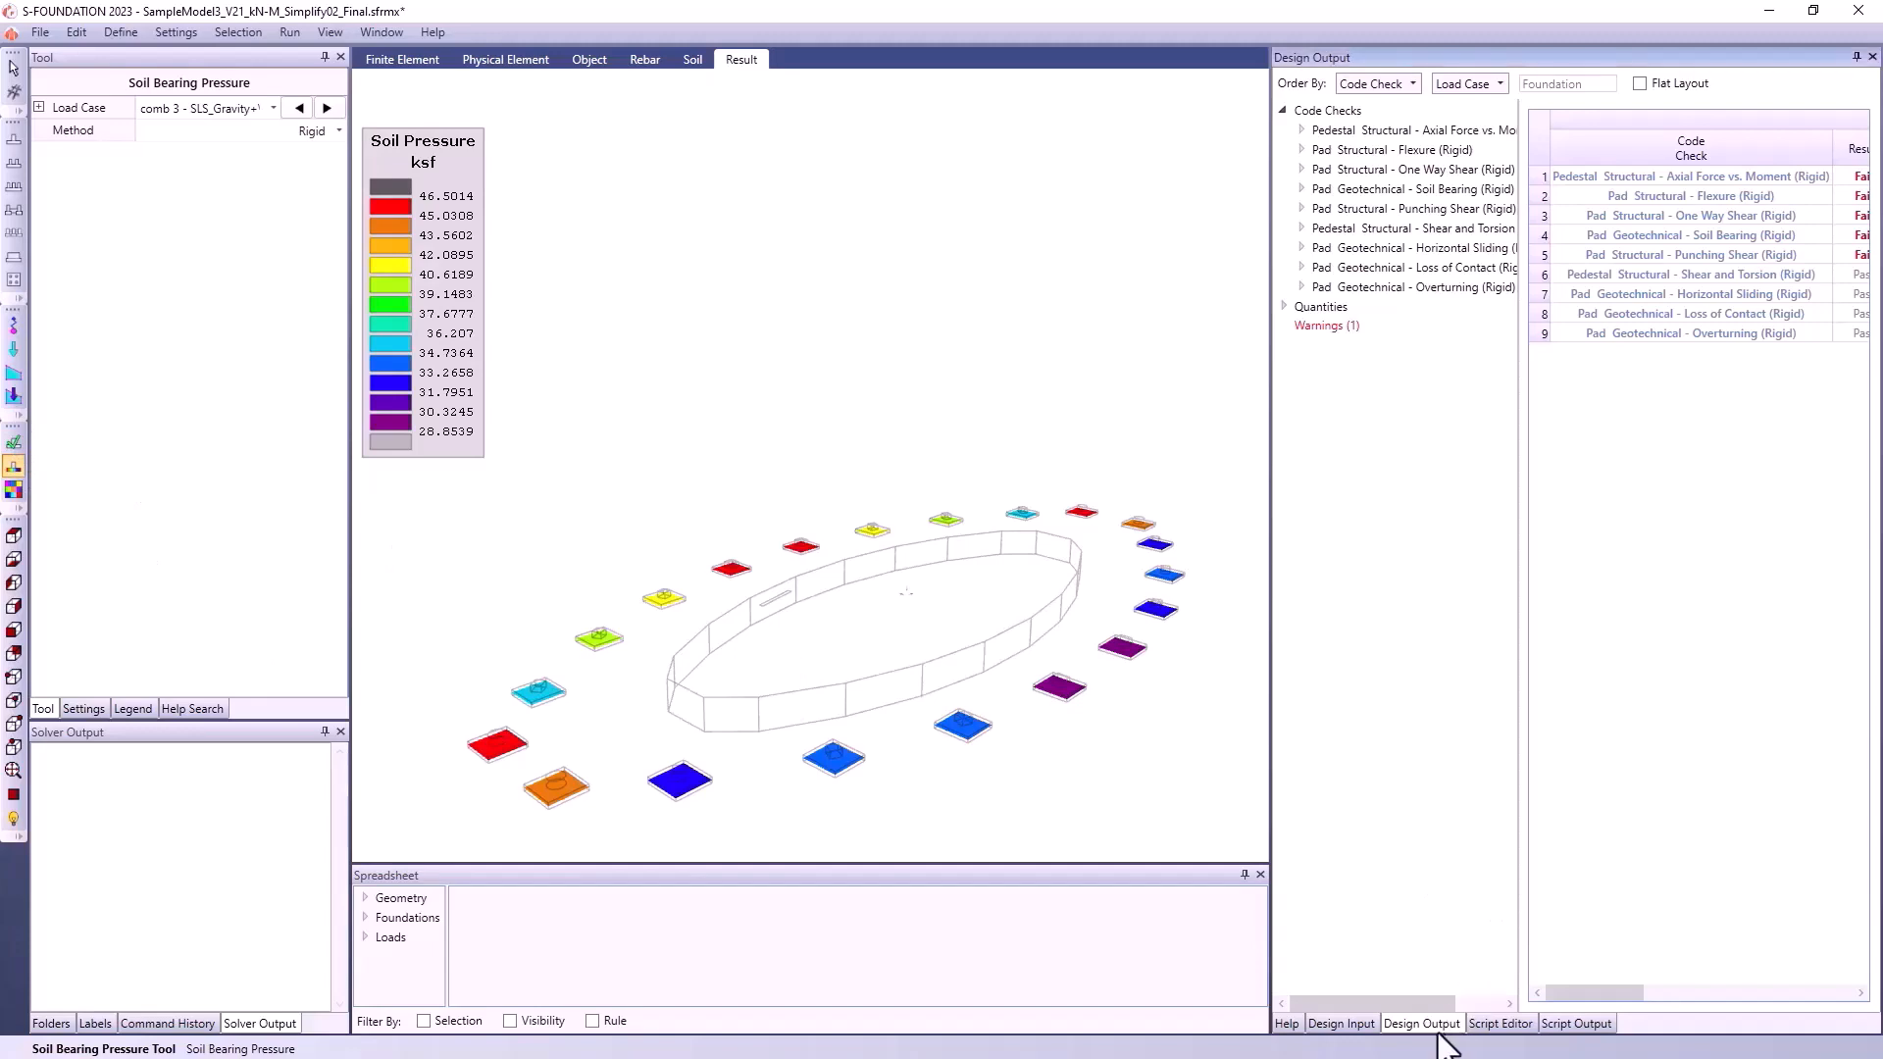
Open the CustomFootingDesignMaster_ImperialUnits.py script and run it, saving the project first
left_click(1501, 1024)
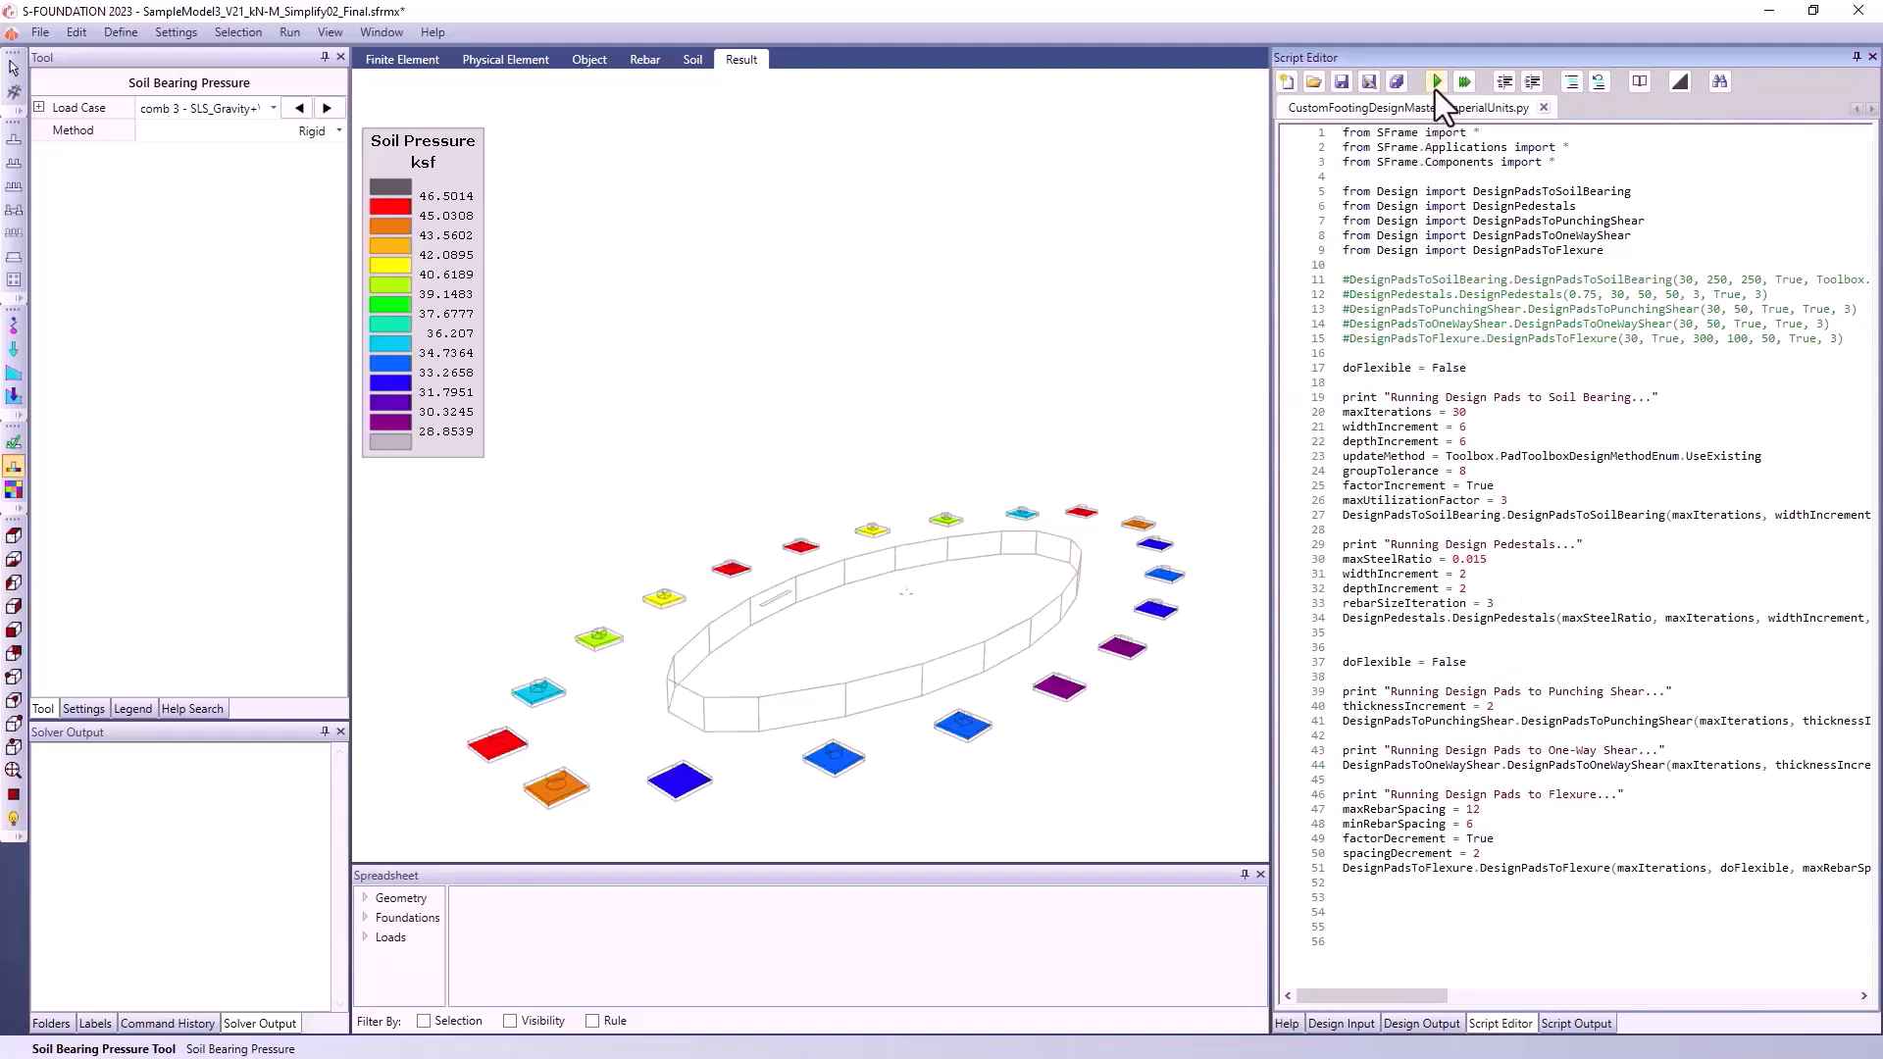
left_click_drag(1271, 379, 1106, 390)
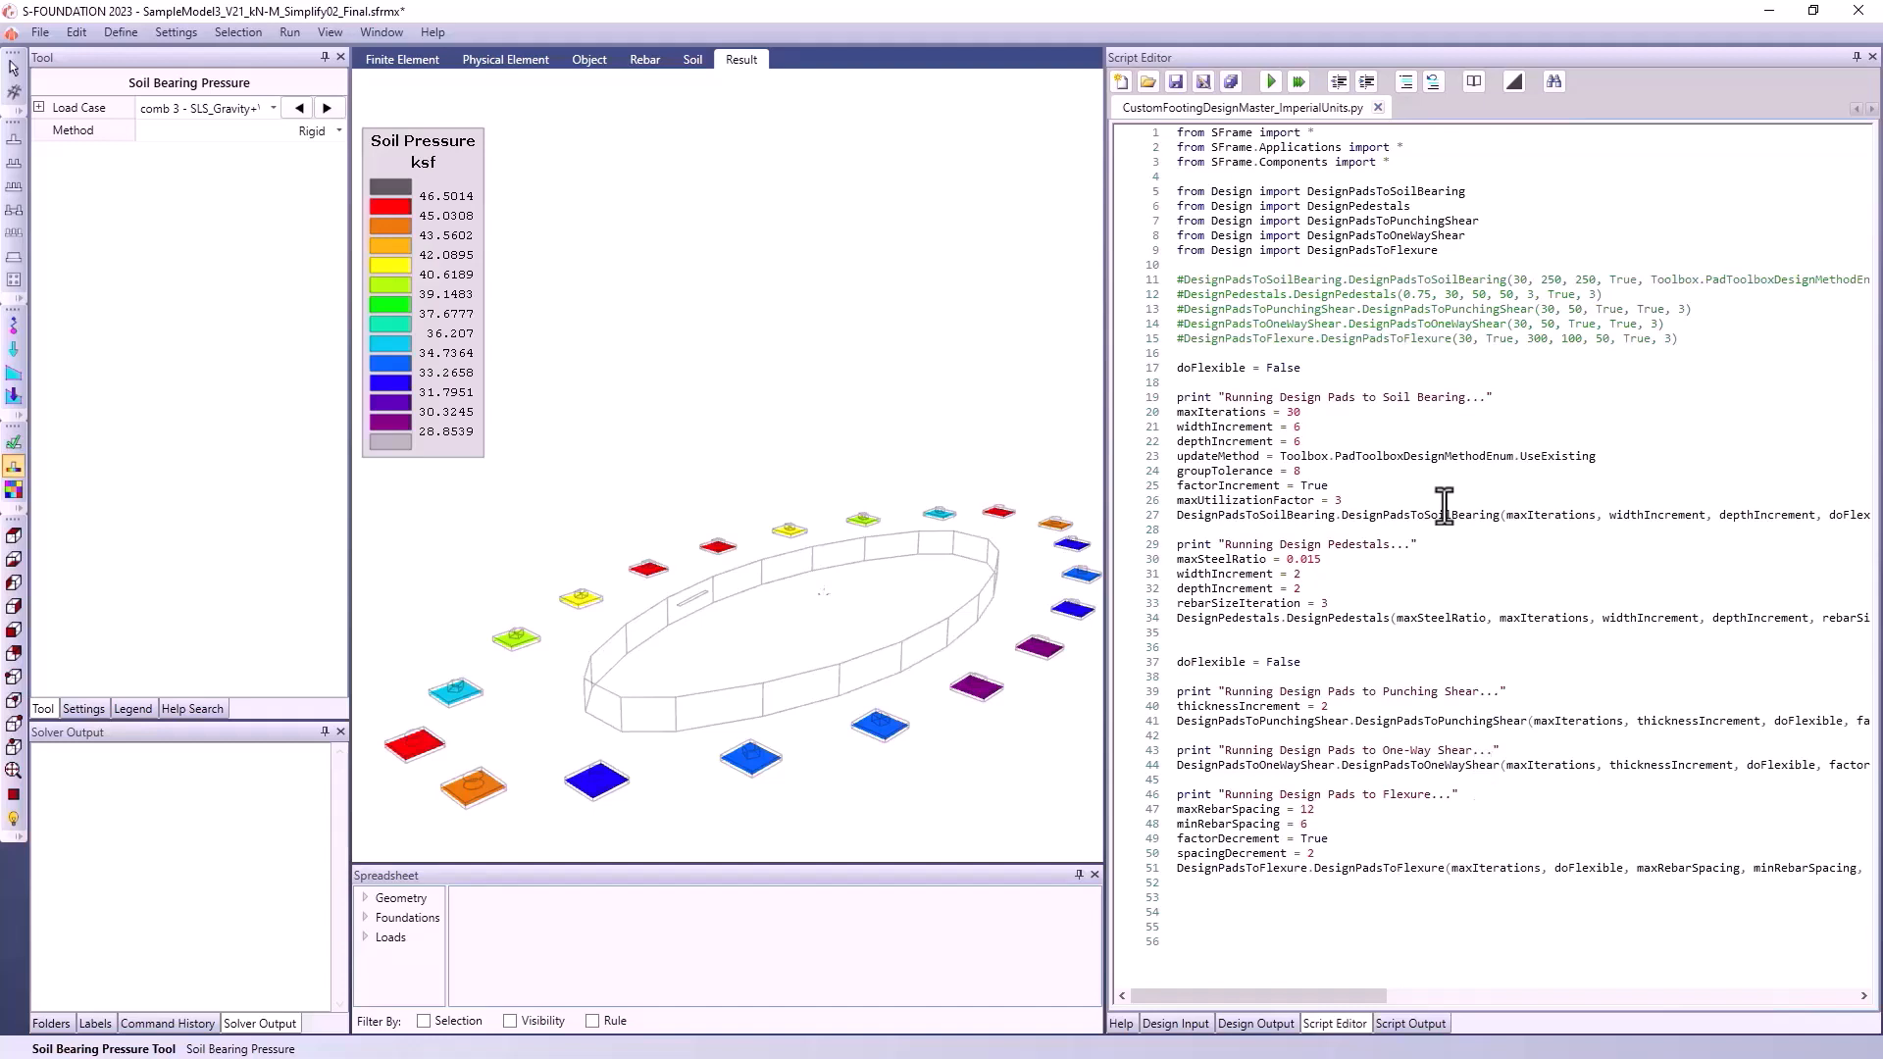
left_click(1269, 85)
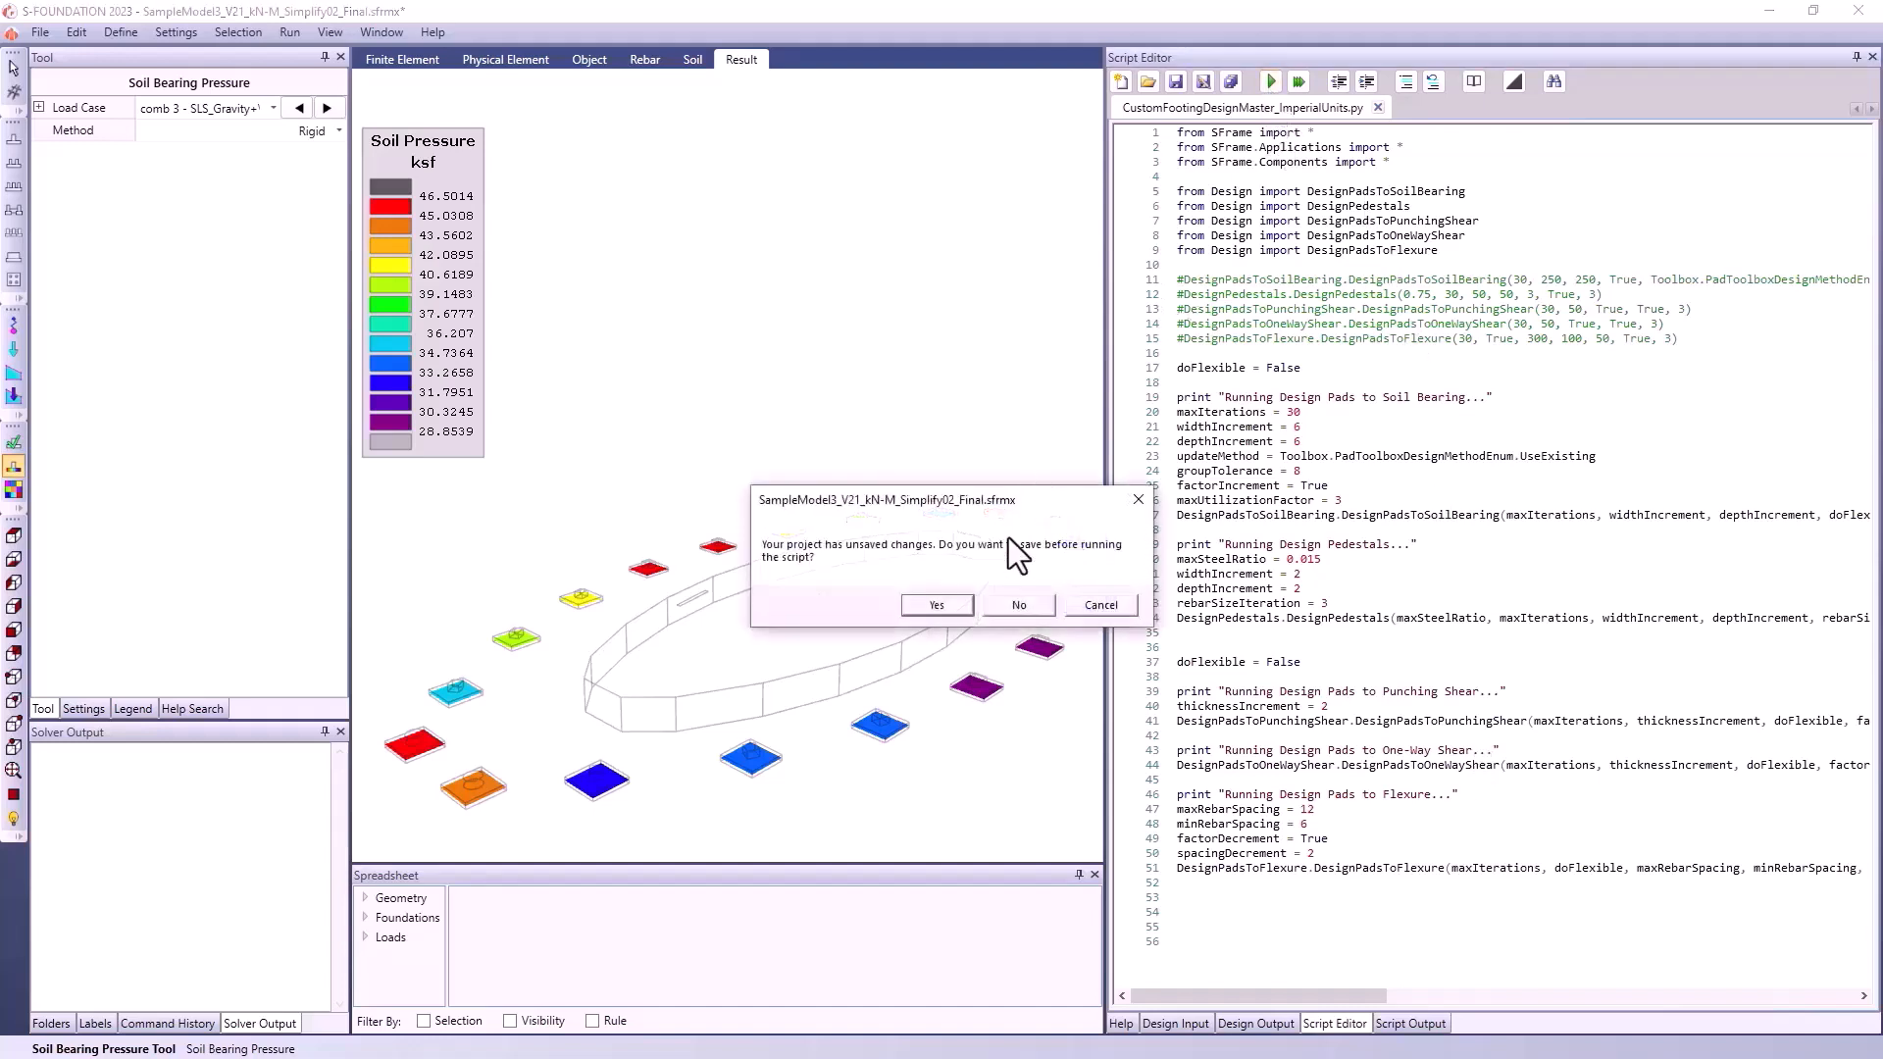
left_click(936, 605)
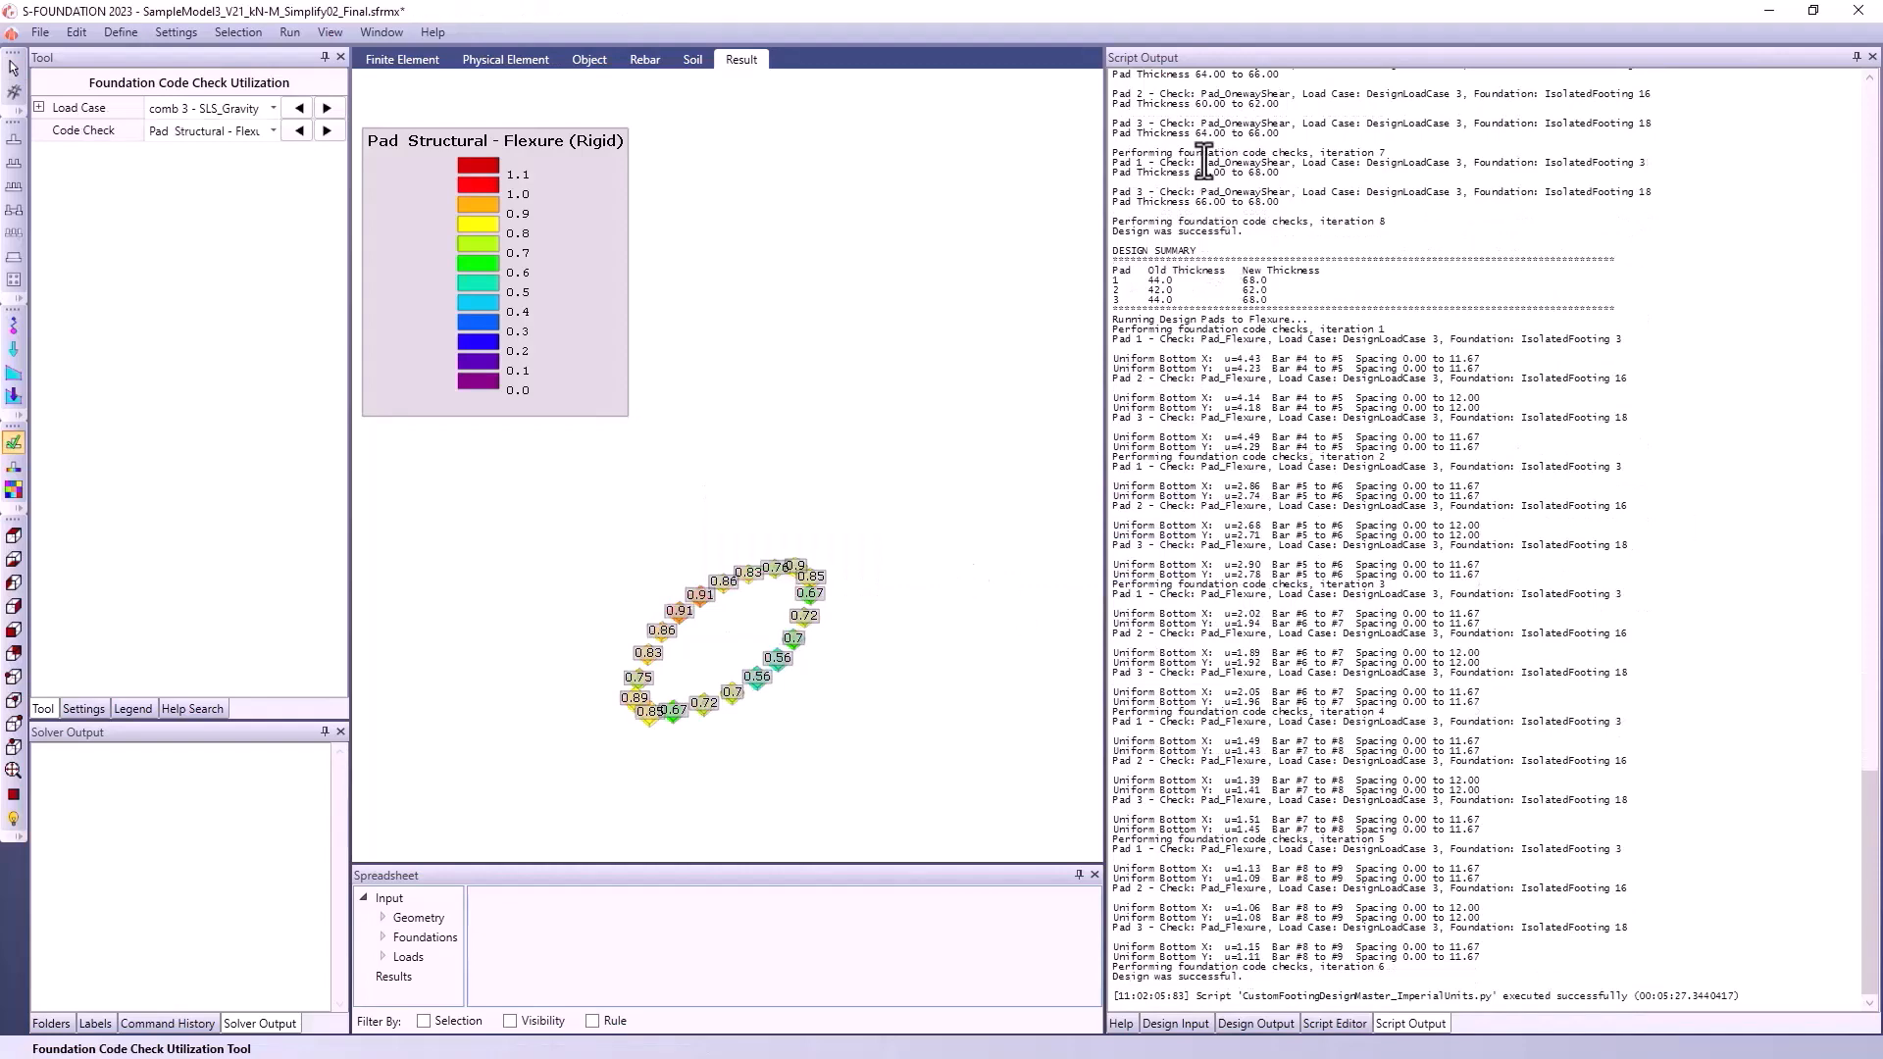
Read the script output from its start for the soil bearing and pedestal design iterations
scroll(1407, 549, "up", 20)
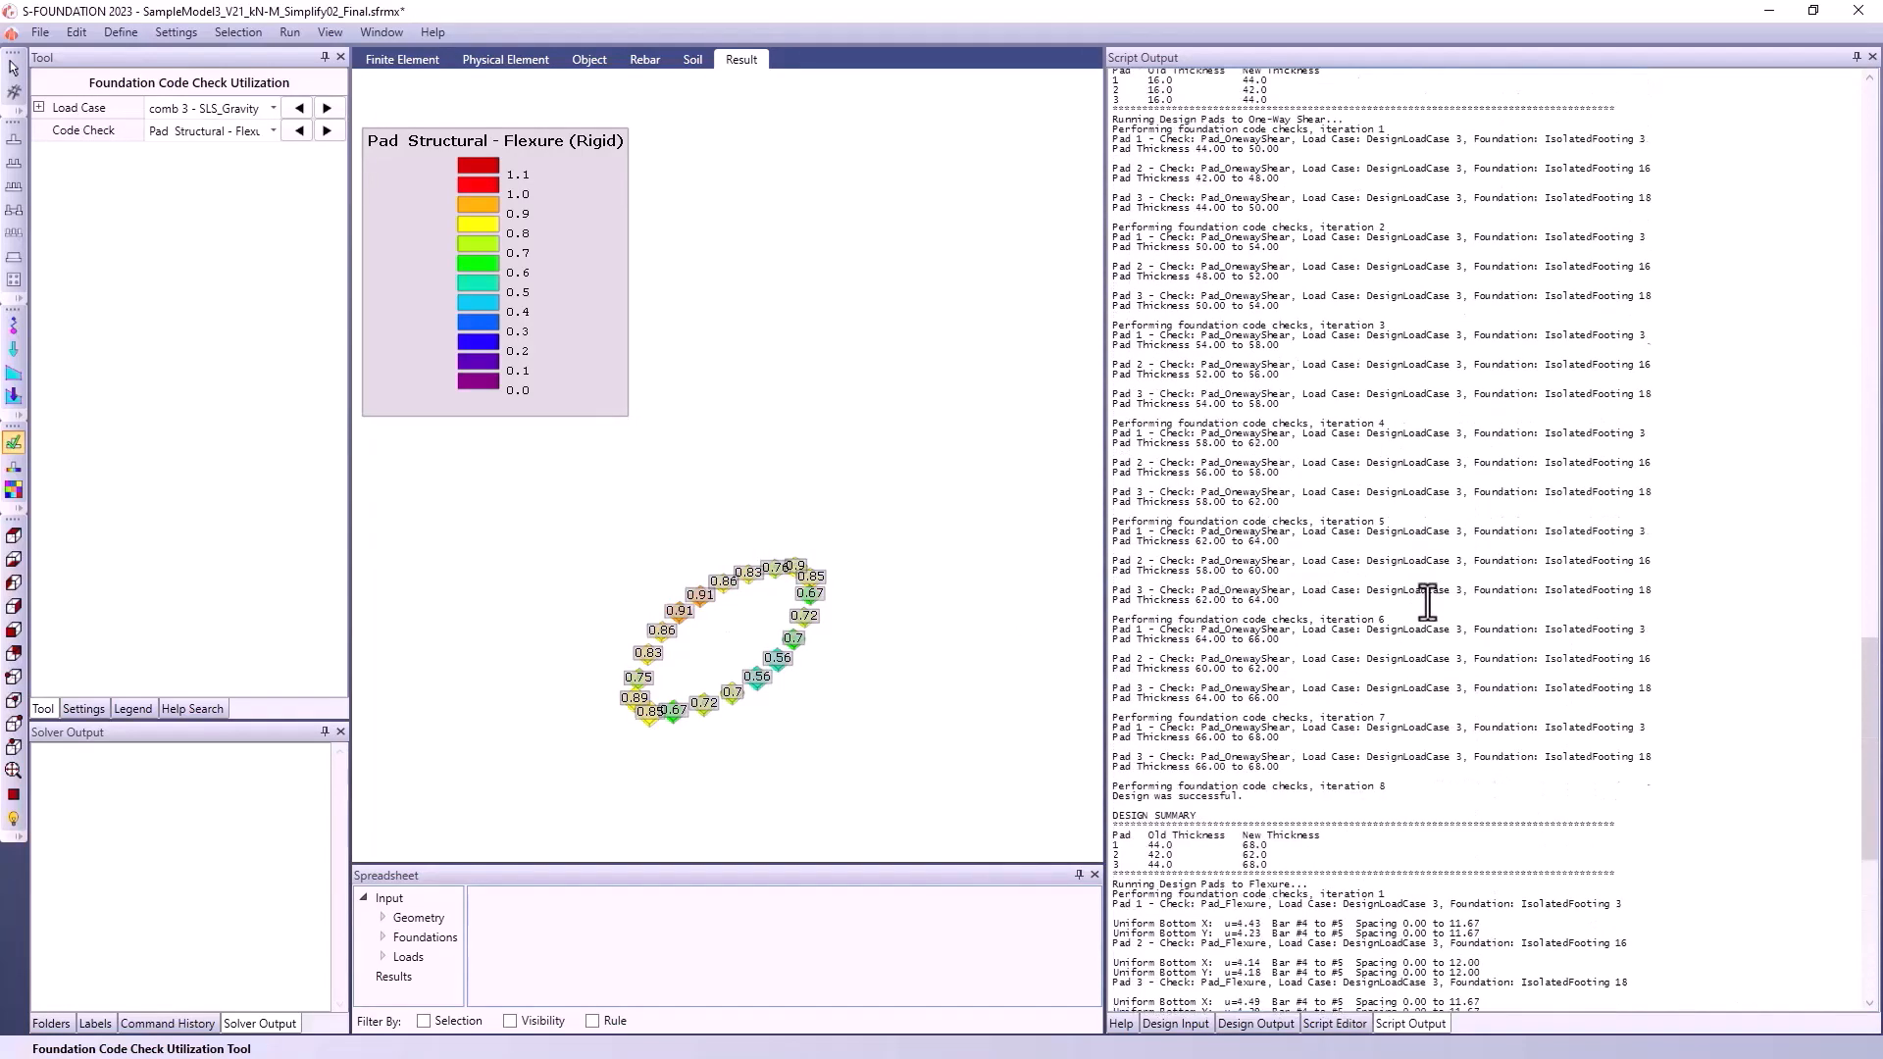
scroll(1557, 680, "up", 20)
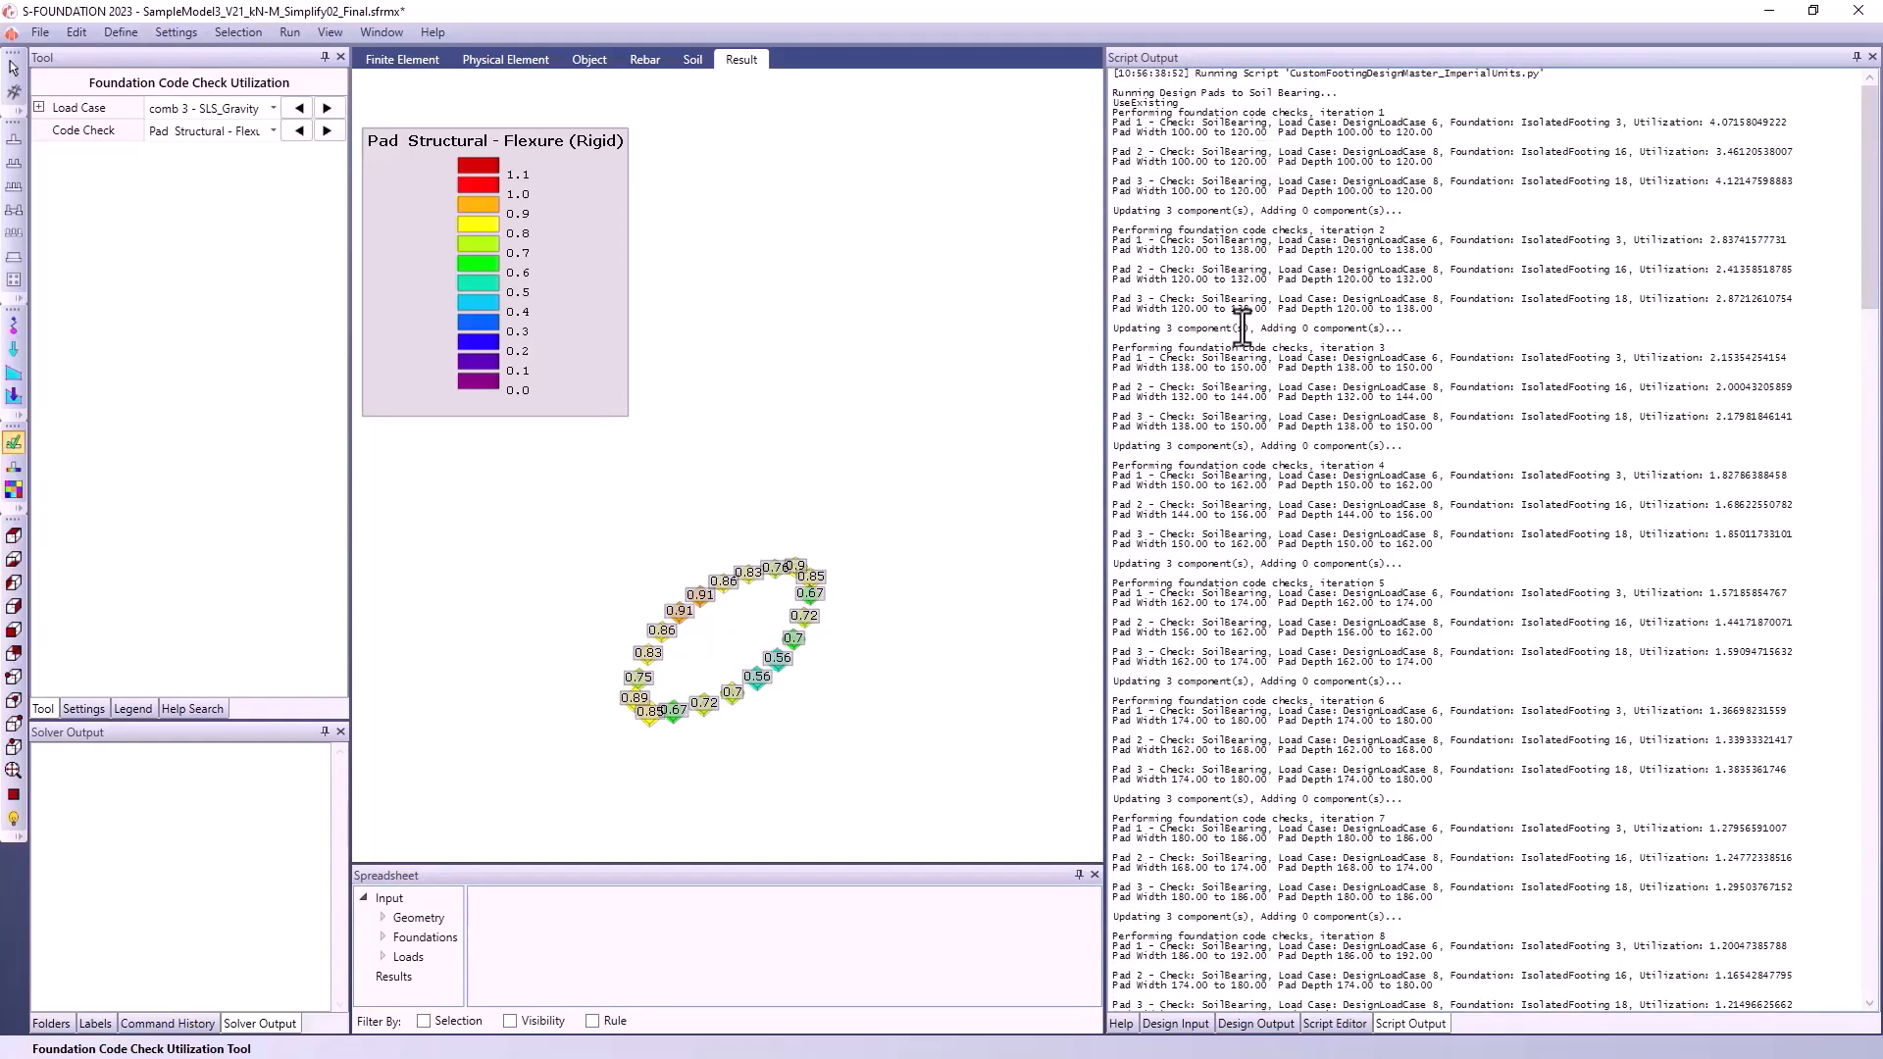
scroll(1253, 461, "down", 10)
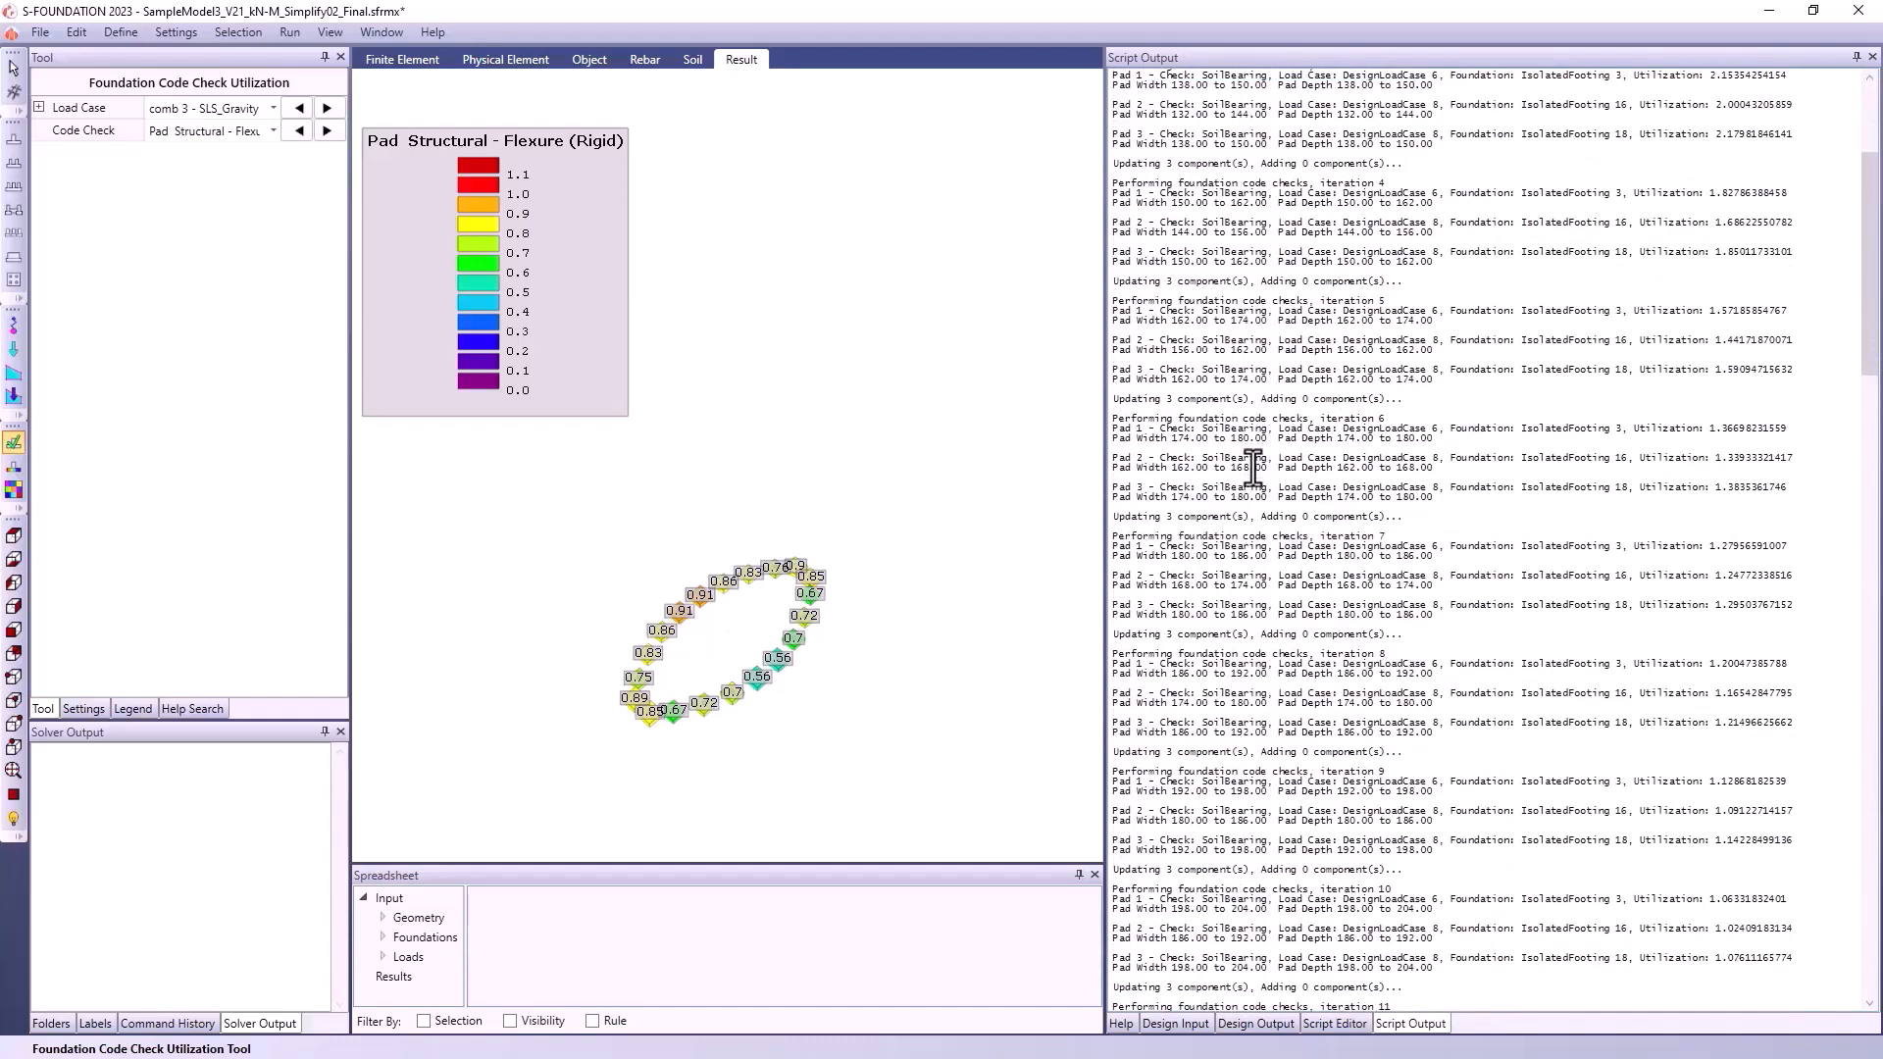
scroll(1260, 459, "down", 11)
scroll(1272, 453, "down", 13)
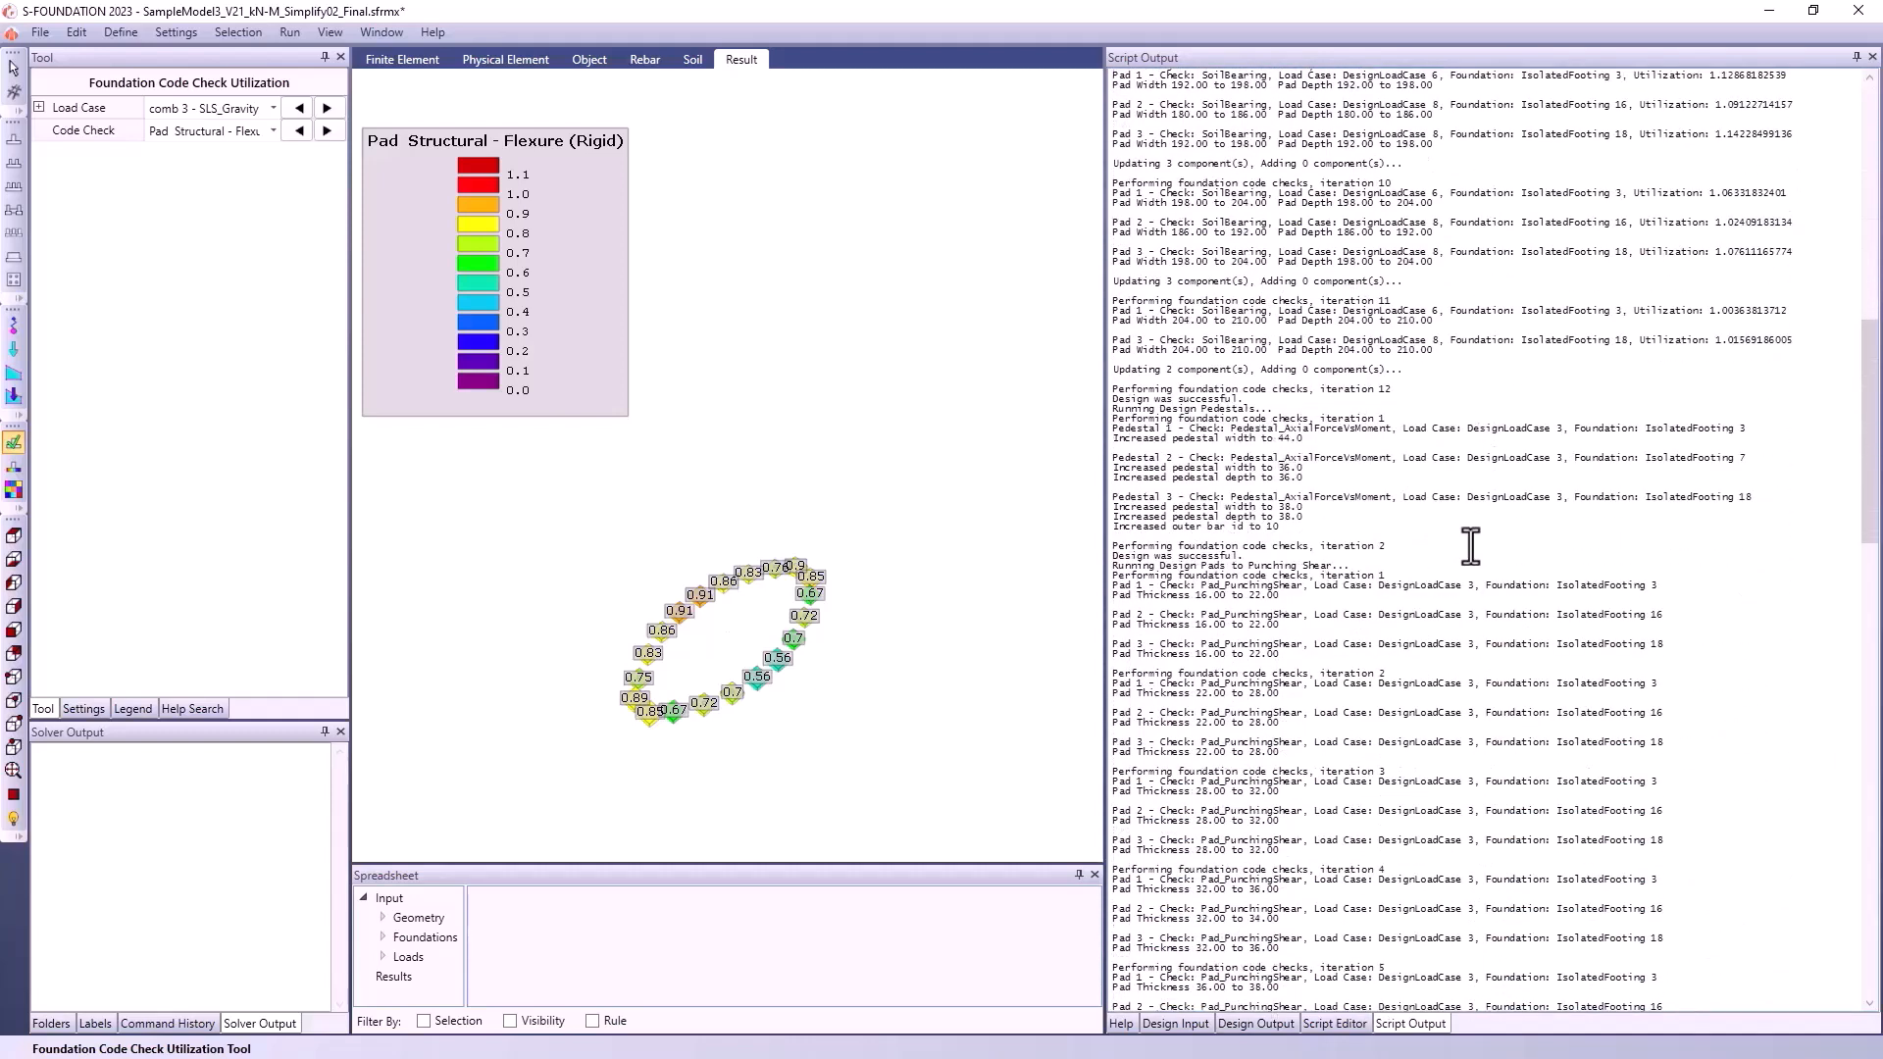
Examine the punching shear, one-way shear and flexure design output, then the footings' flexure utilization in the model
scroll(1745, 379, "down", 8)
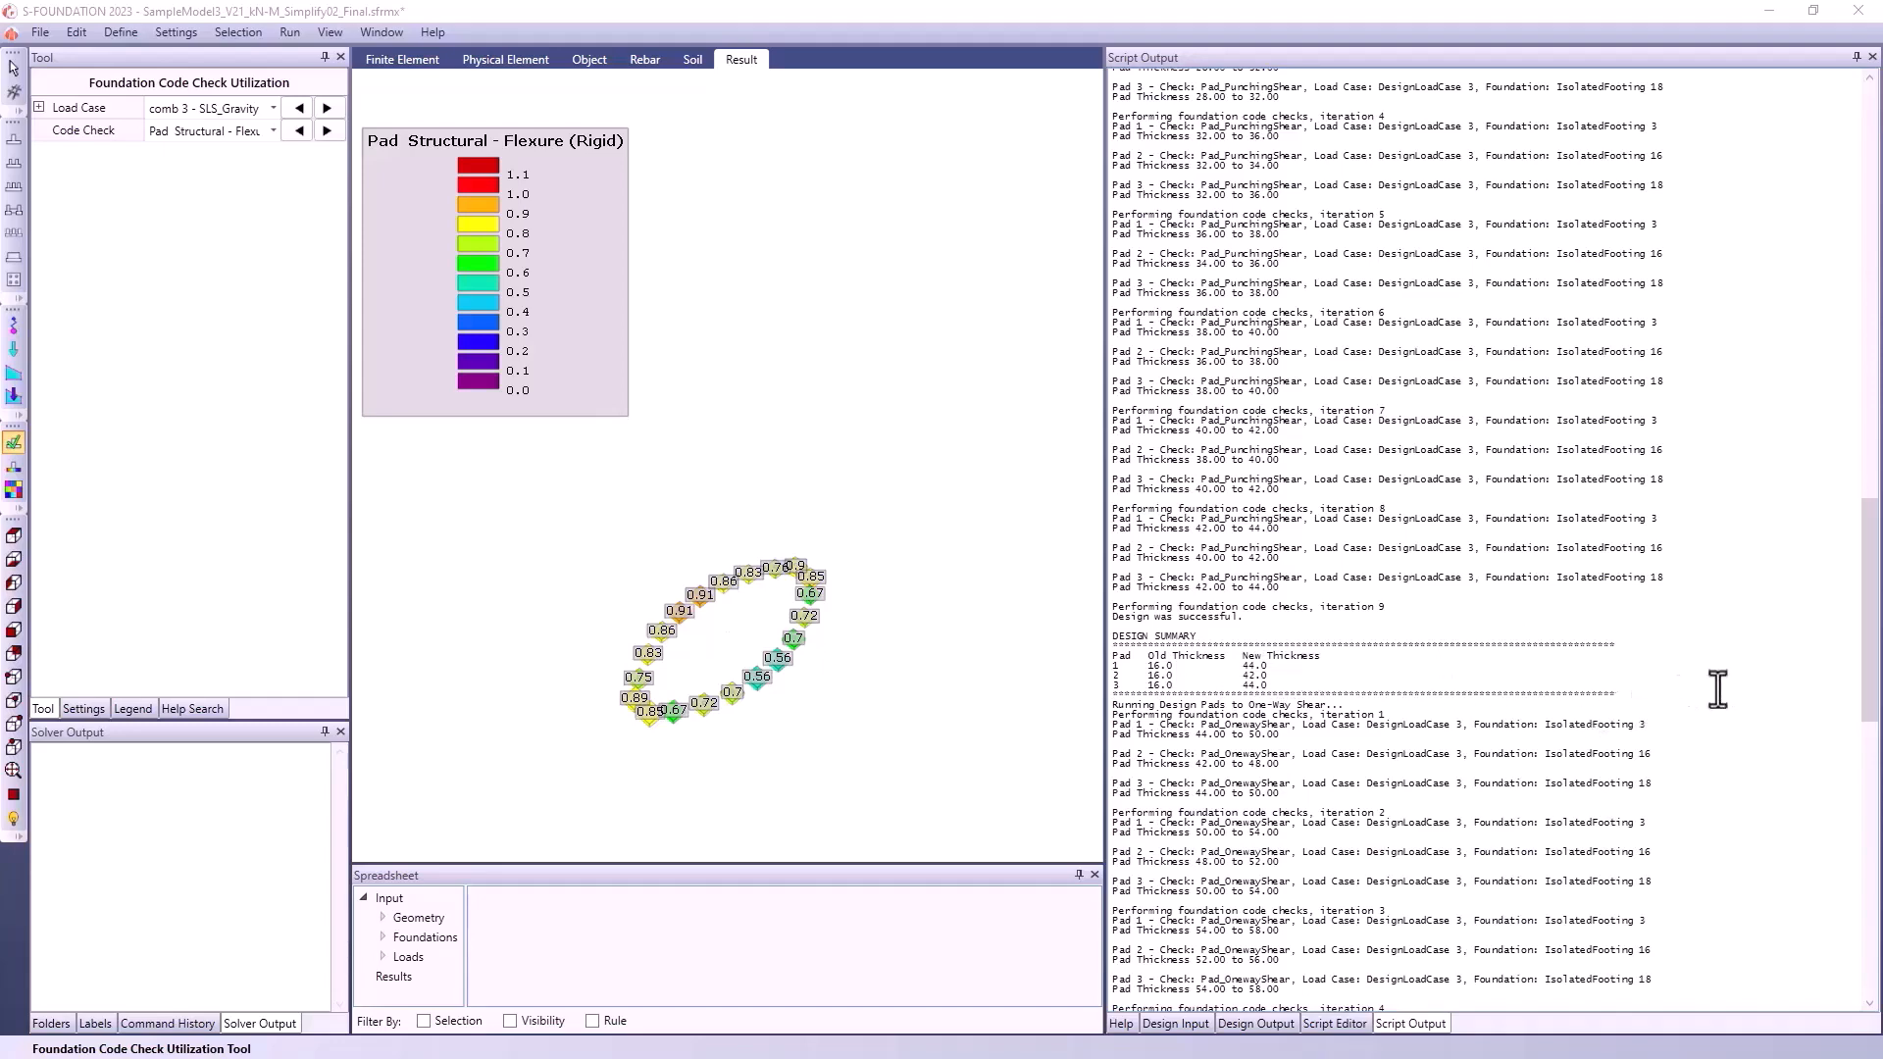
scroll(1732, 714, "down", 10)
scroll(1733, 715, "down", 8)
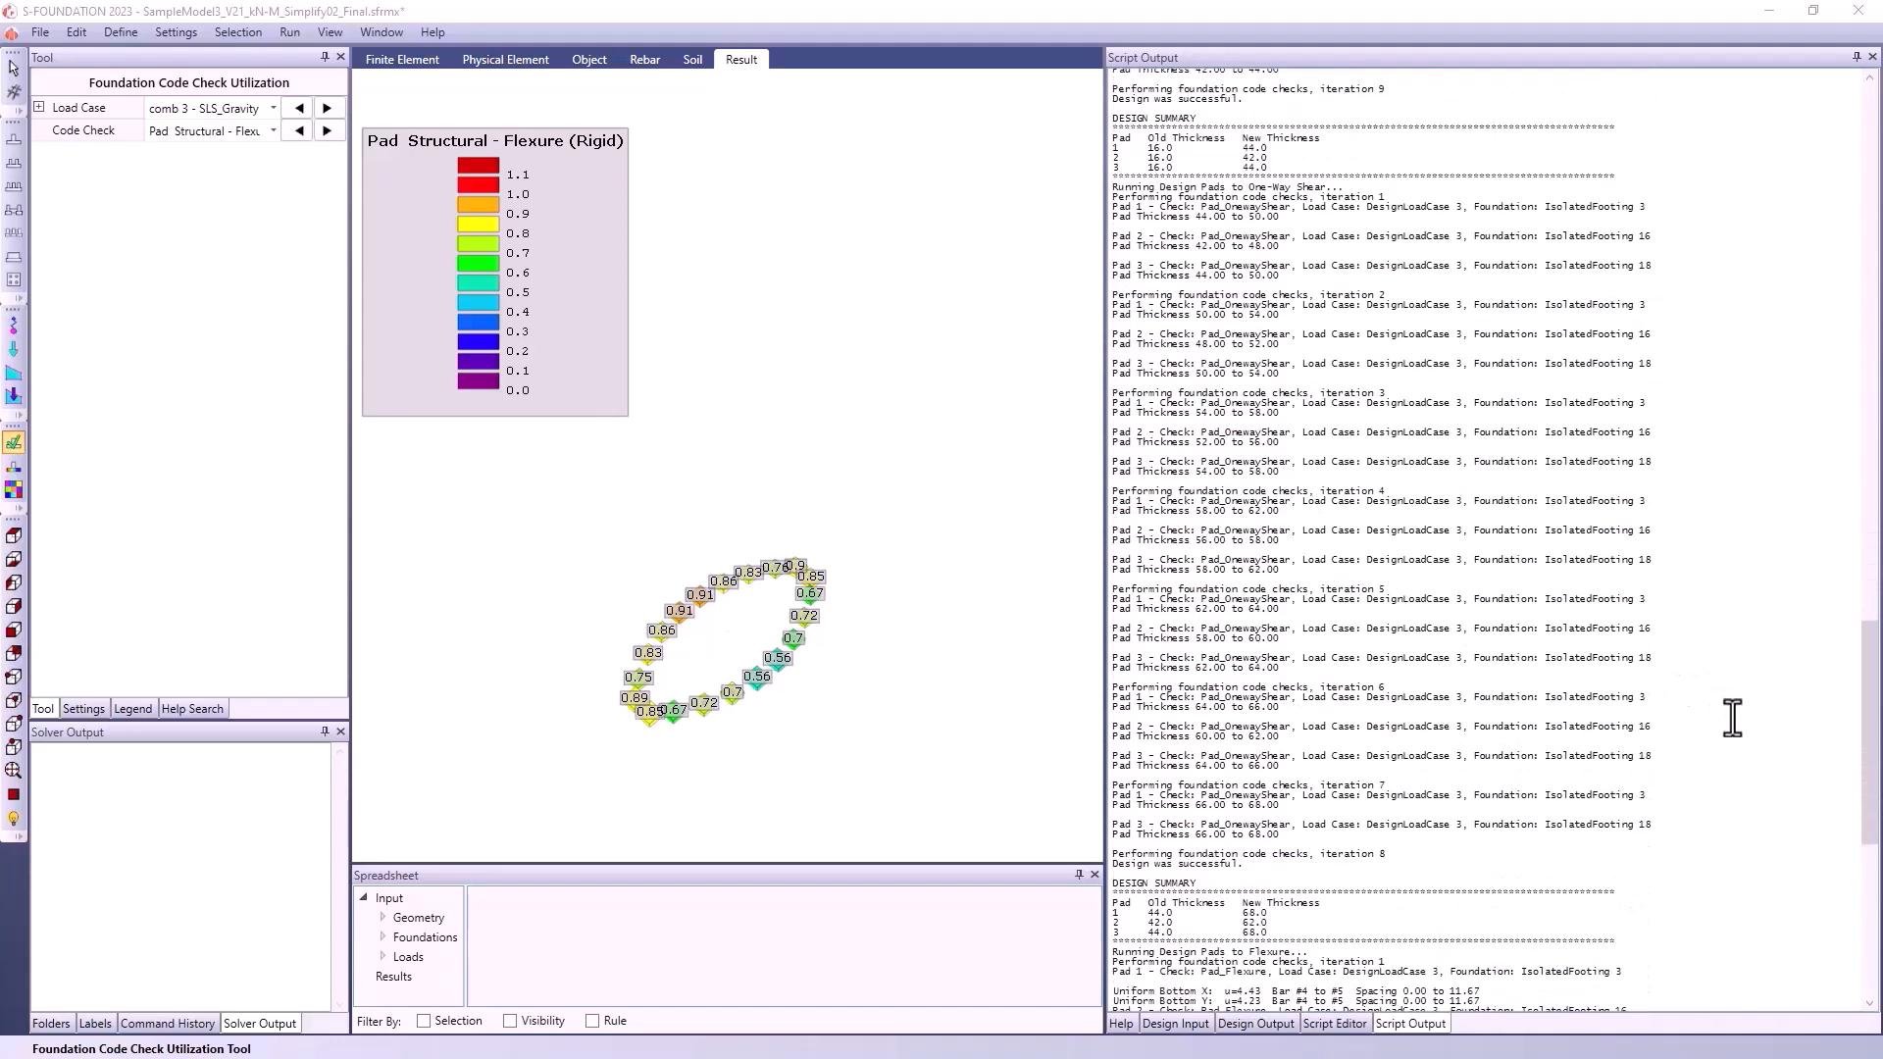
scroll(1732, 717, "down", 5)
scroll(1682, 706, "up", 2)
scroll(1618, 716, "down", 2)
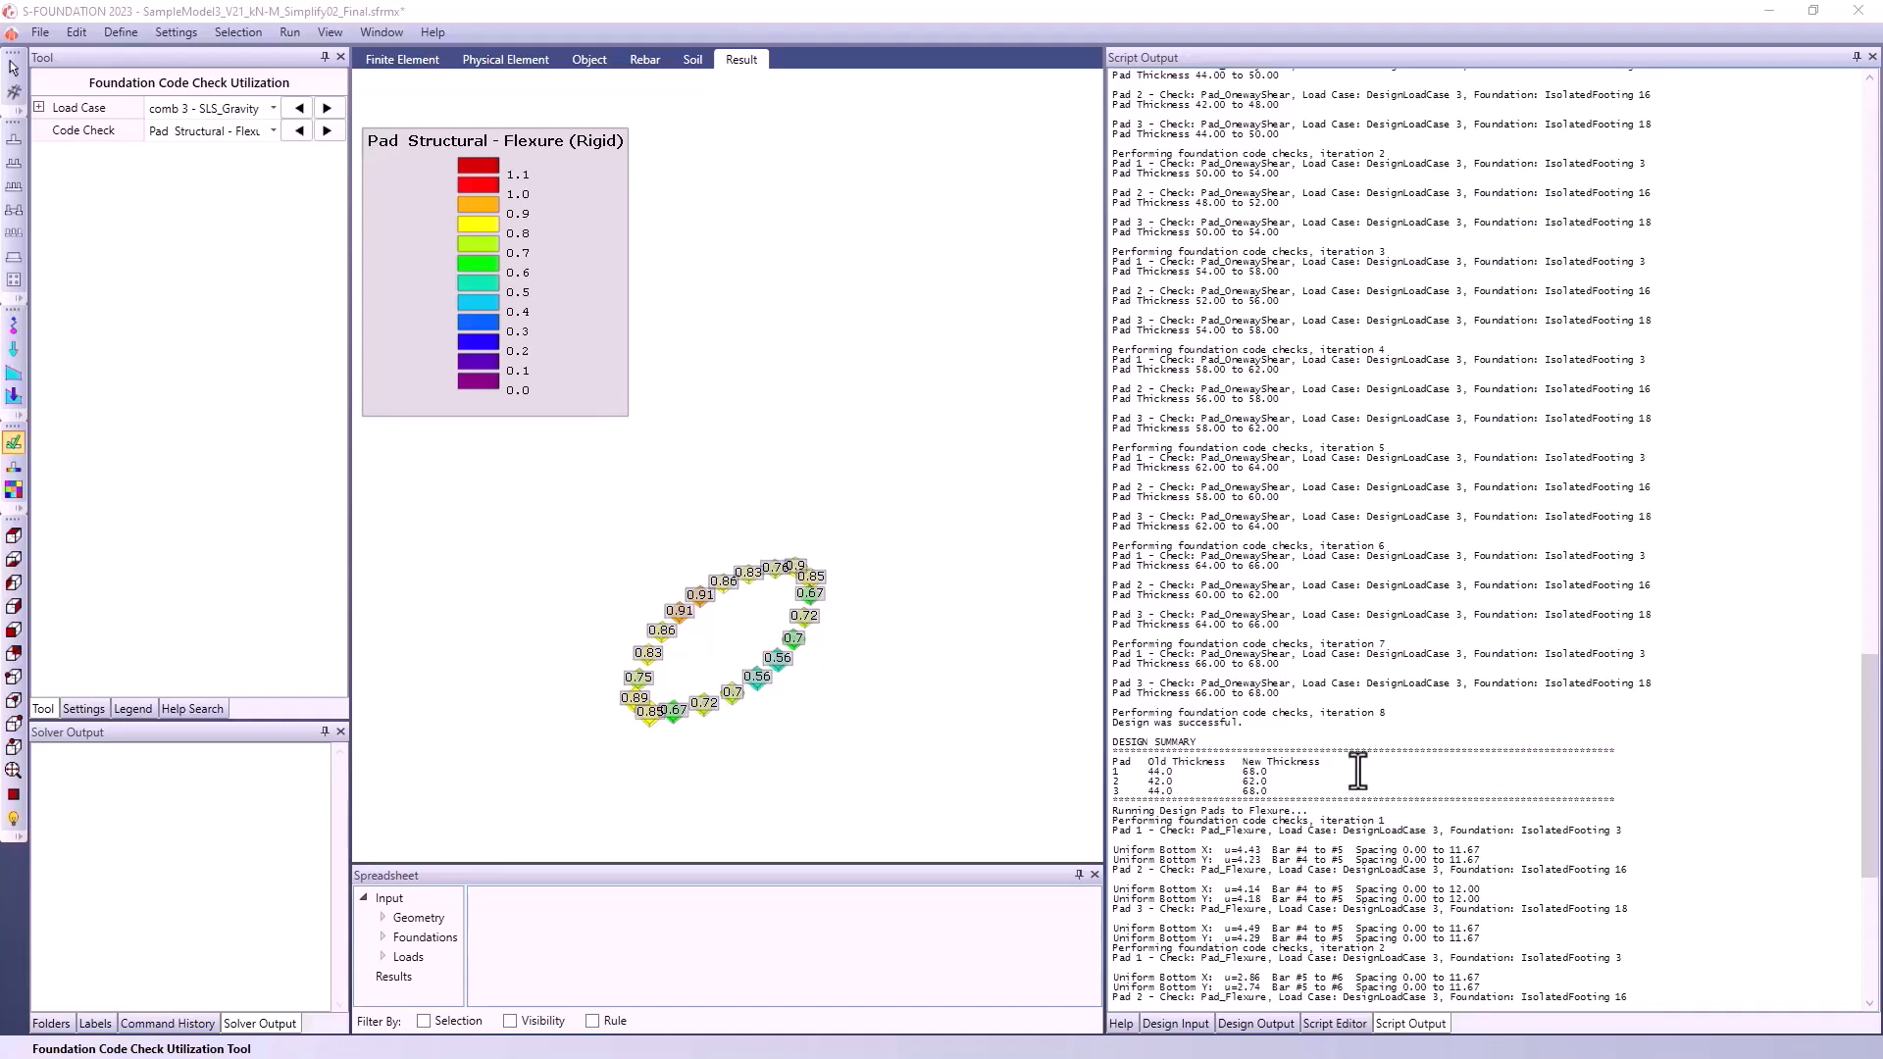
scroll(1357, 770, "down", 17)
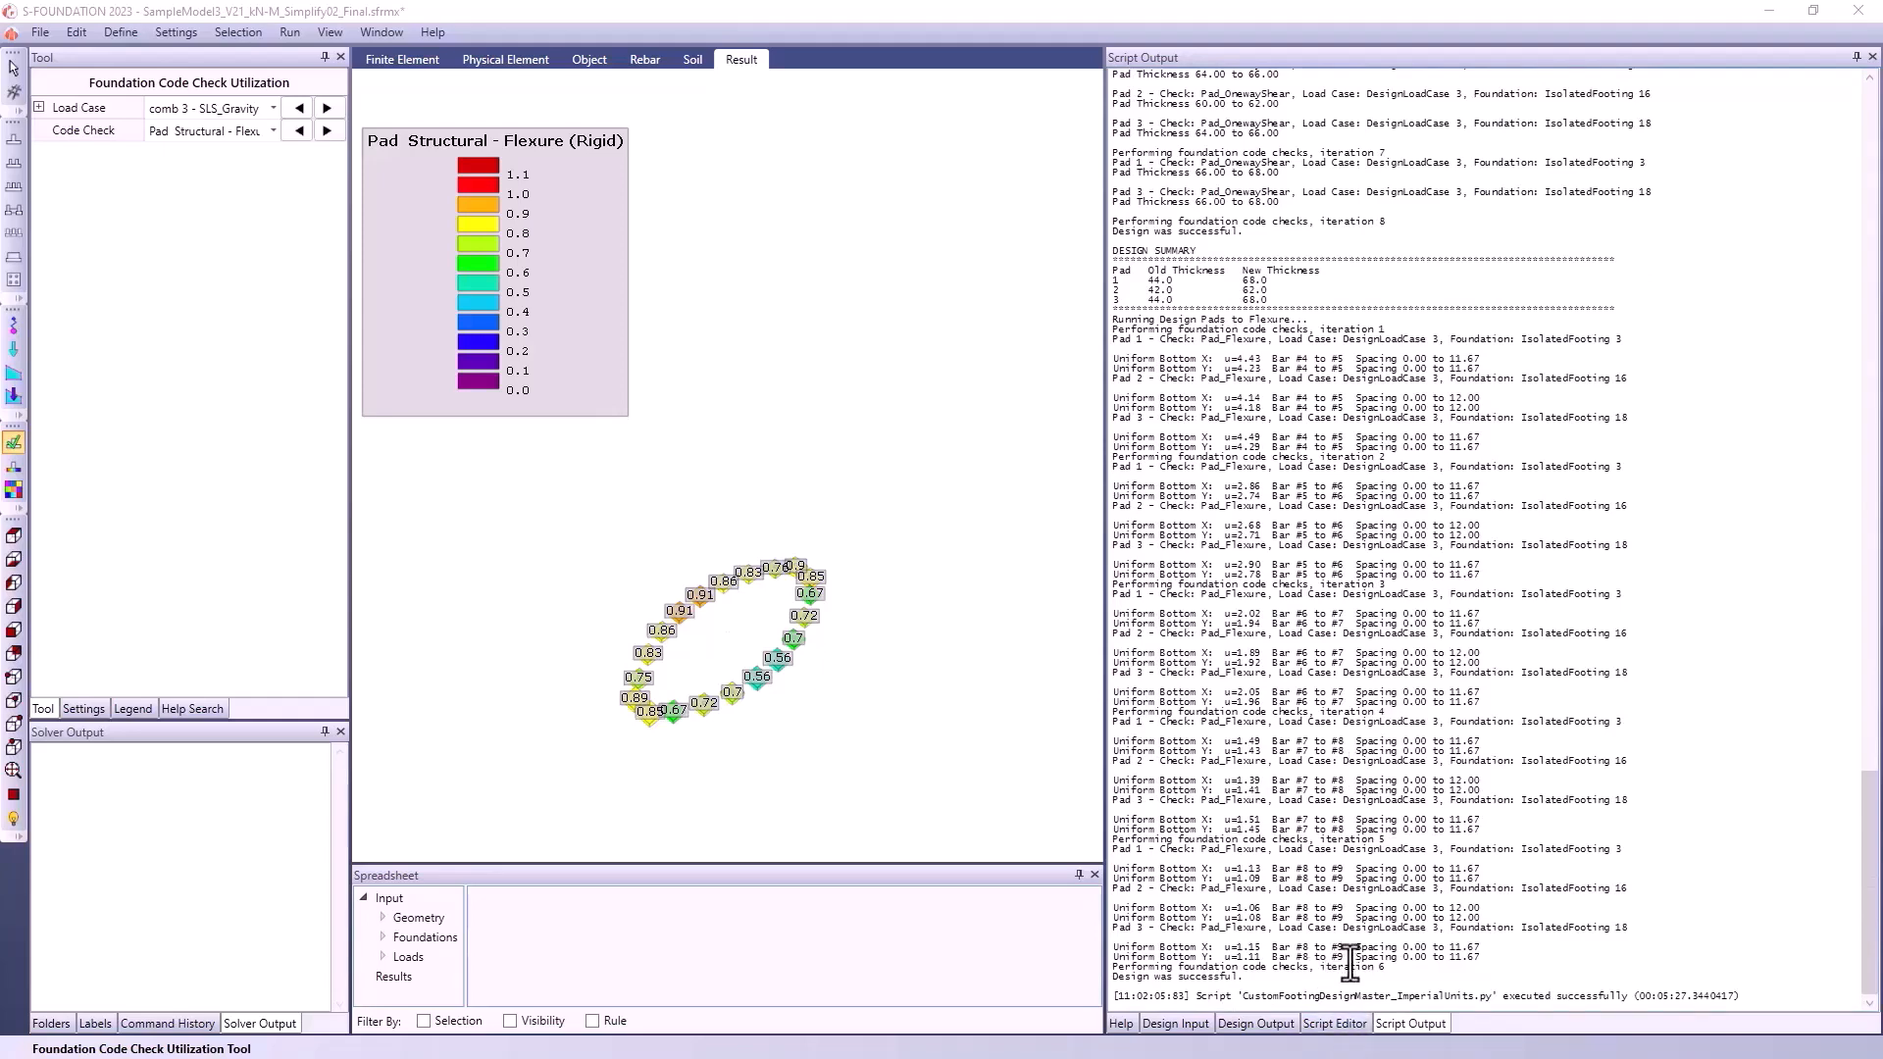
scroll(684, 702, "up", 5)
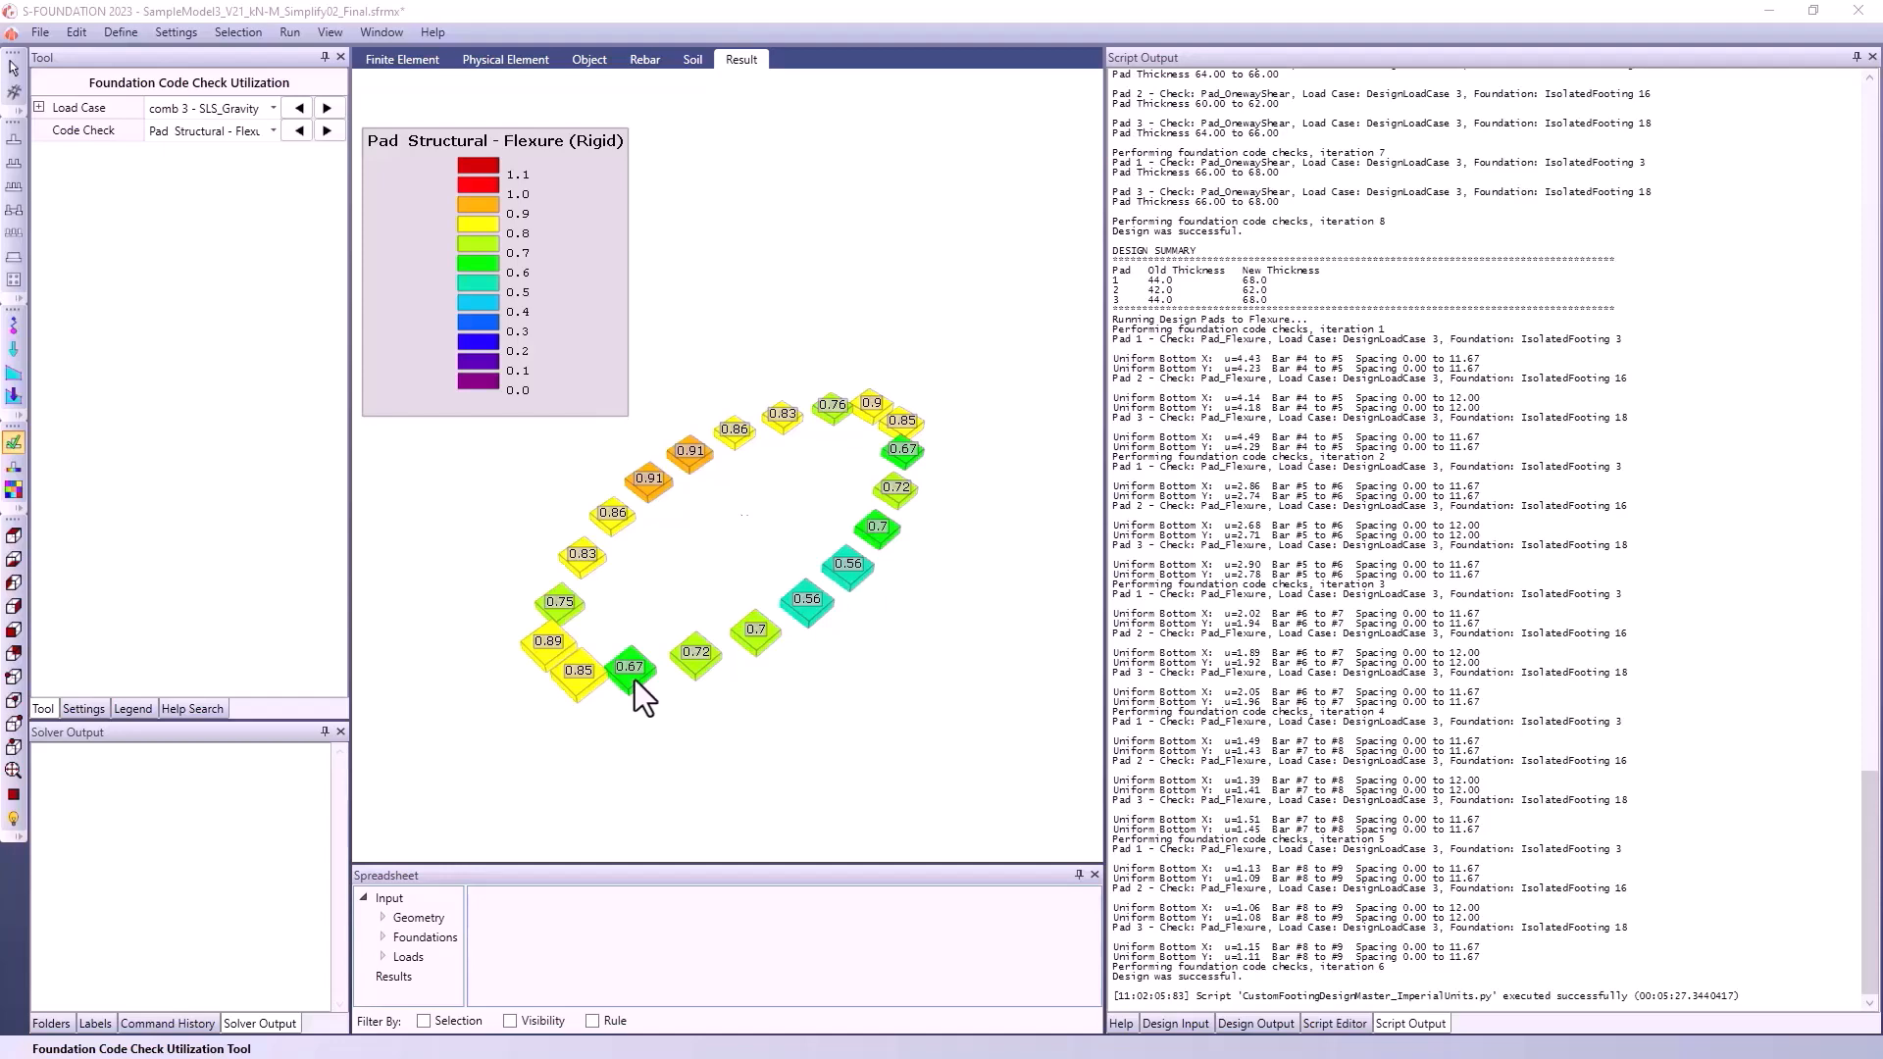
Export the foundation design results to a PDF report saved as Quick Report.pdf
left_click(50, 33)
mouse_move(151, 320)
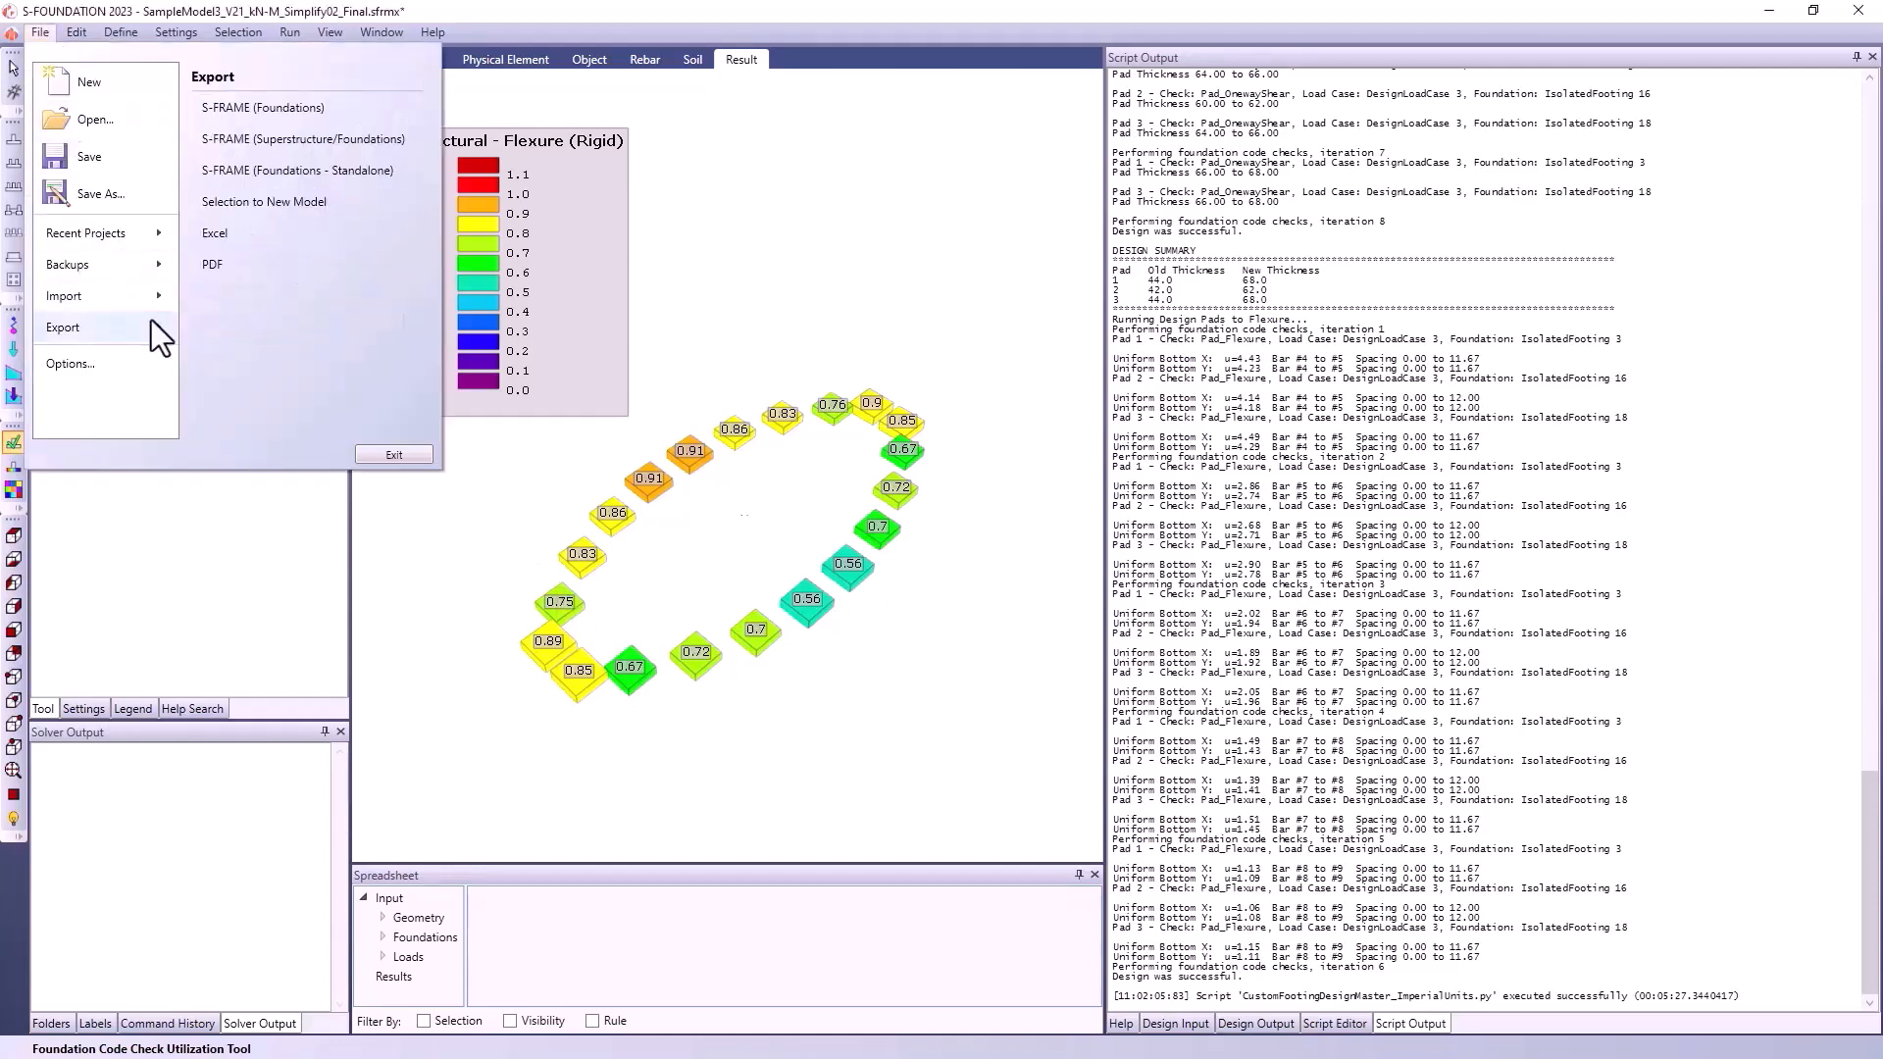
left_click(251, 279)
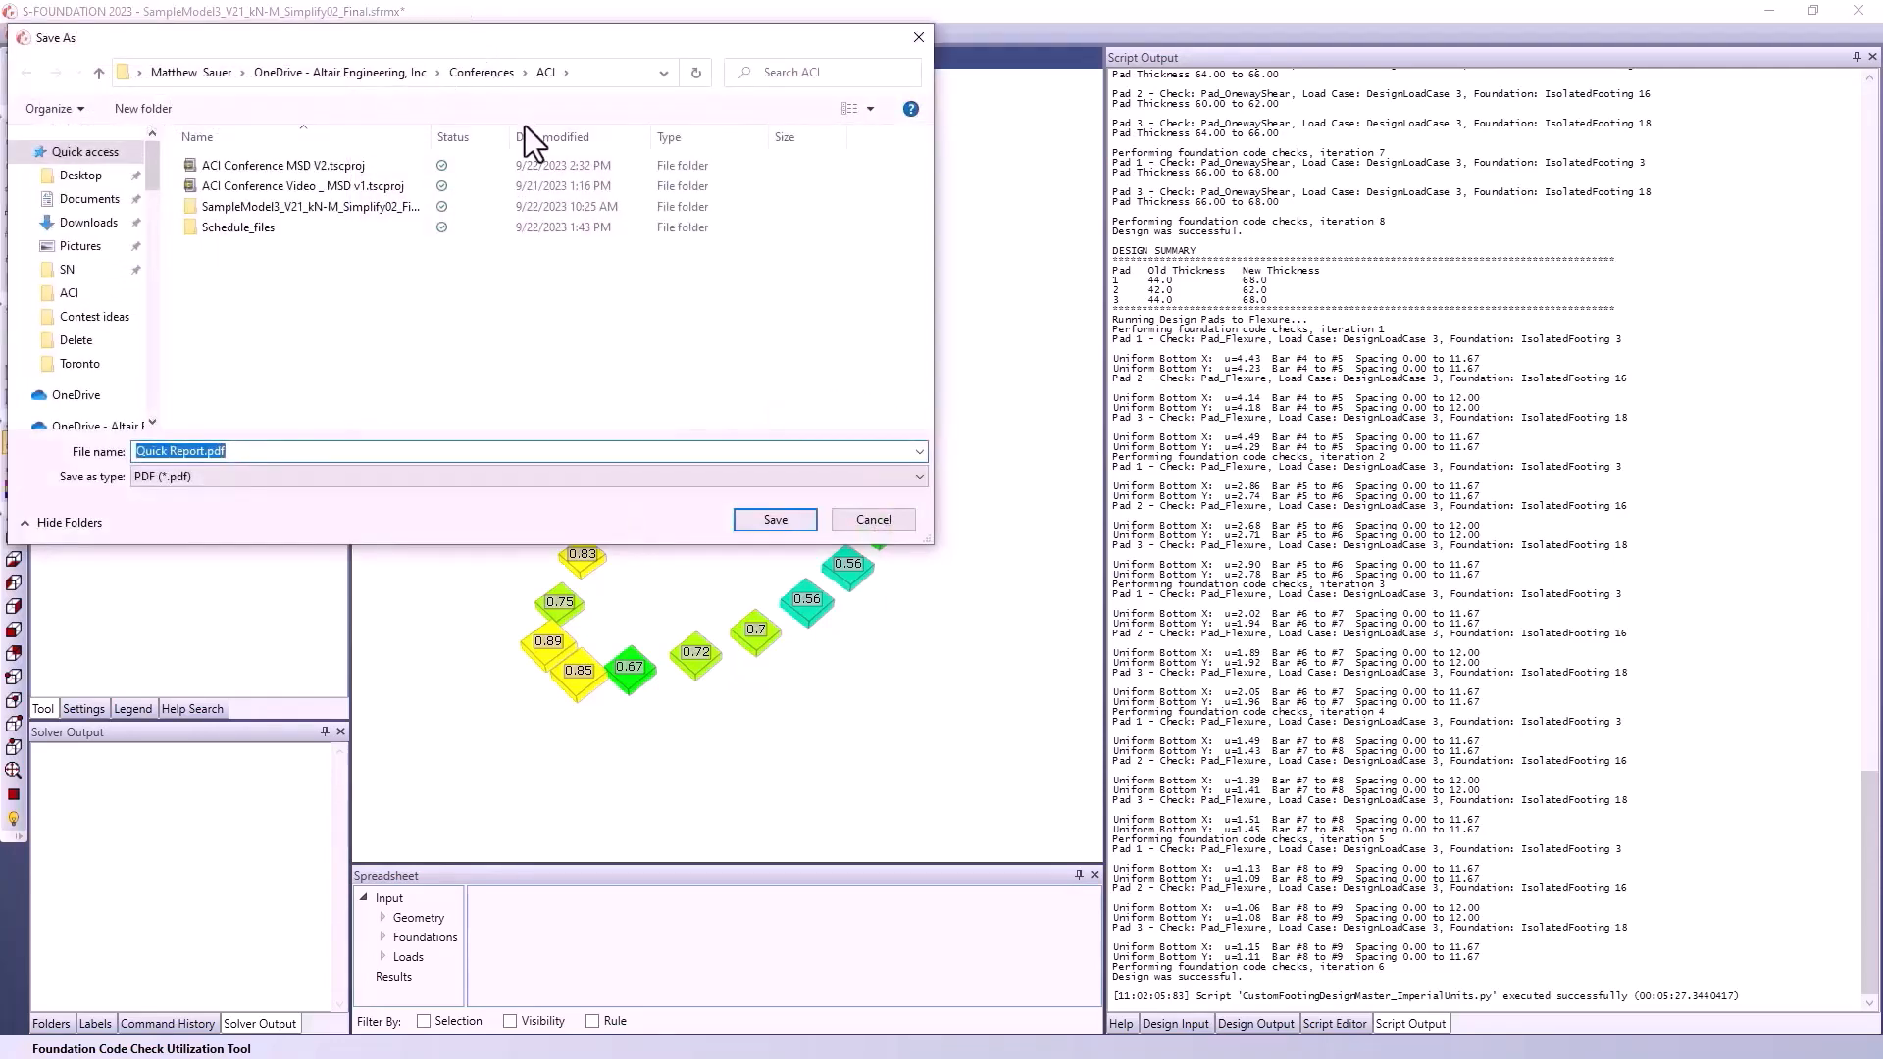
left_click(775, 518)
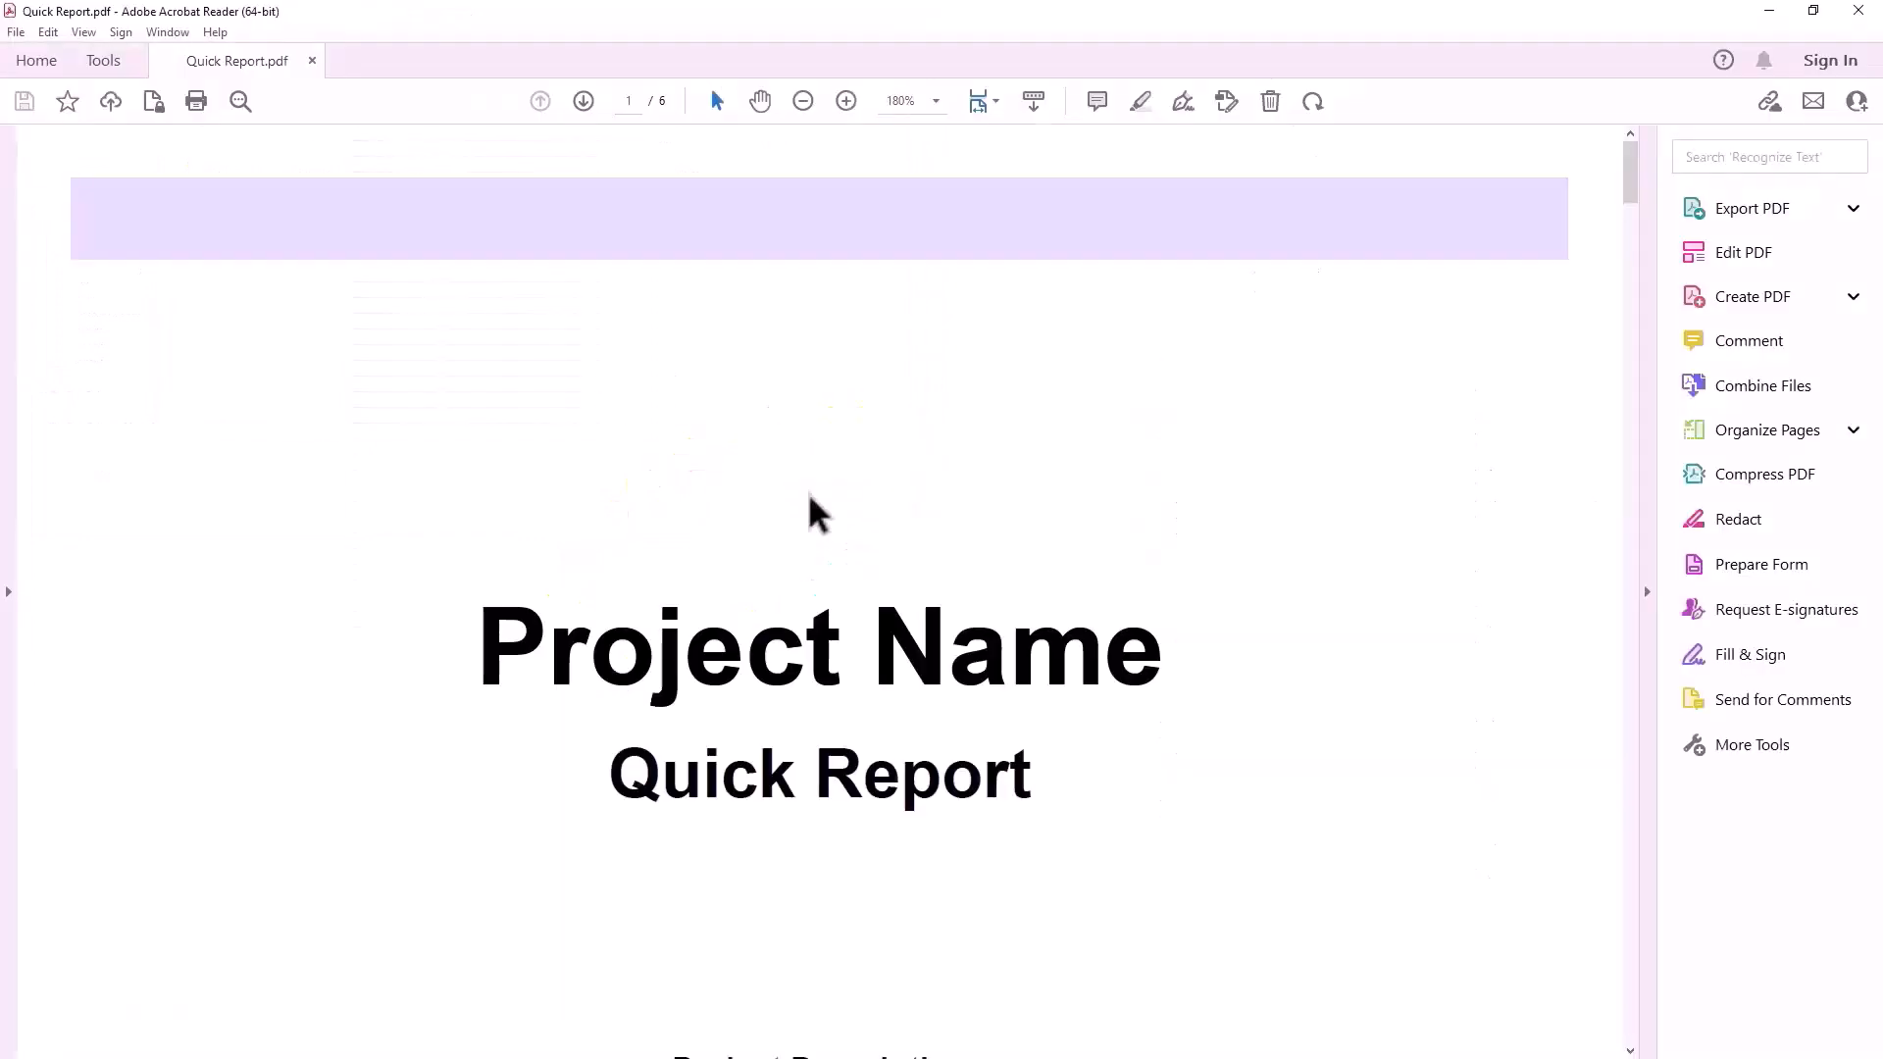
Read the exported report at 100% zoom through Pad 1's governing code checks, then close it
left_click(803, 101)
left_click(803, 101)
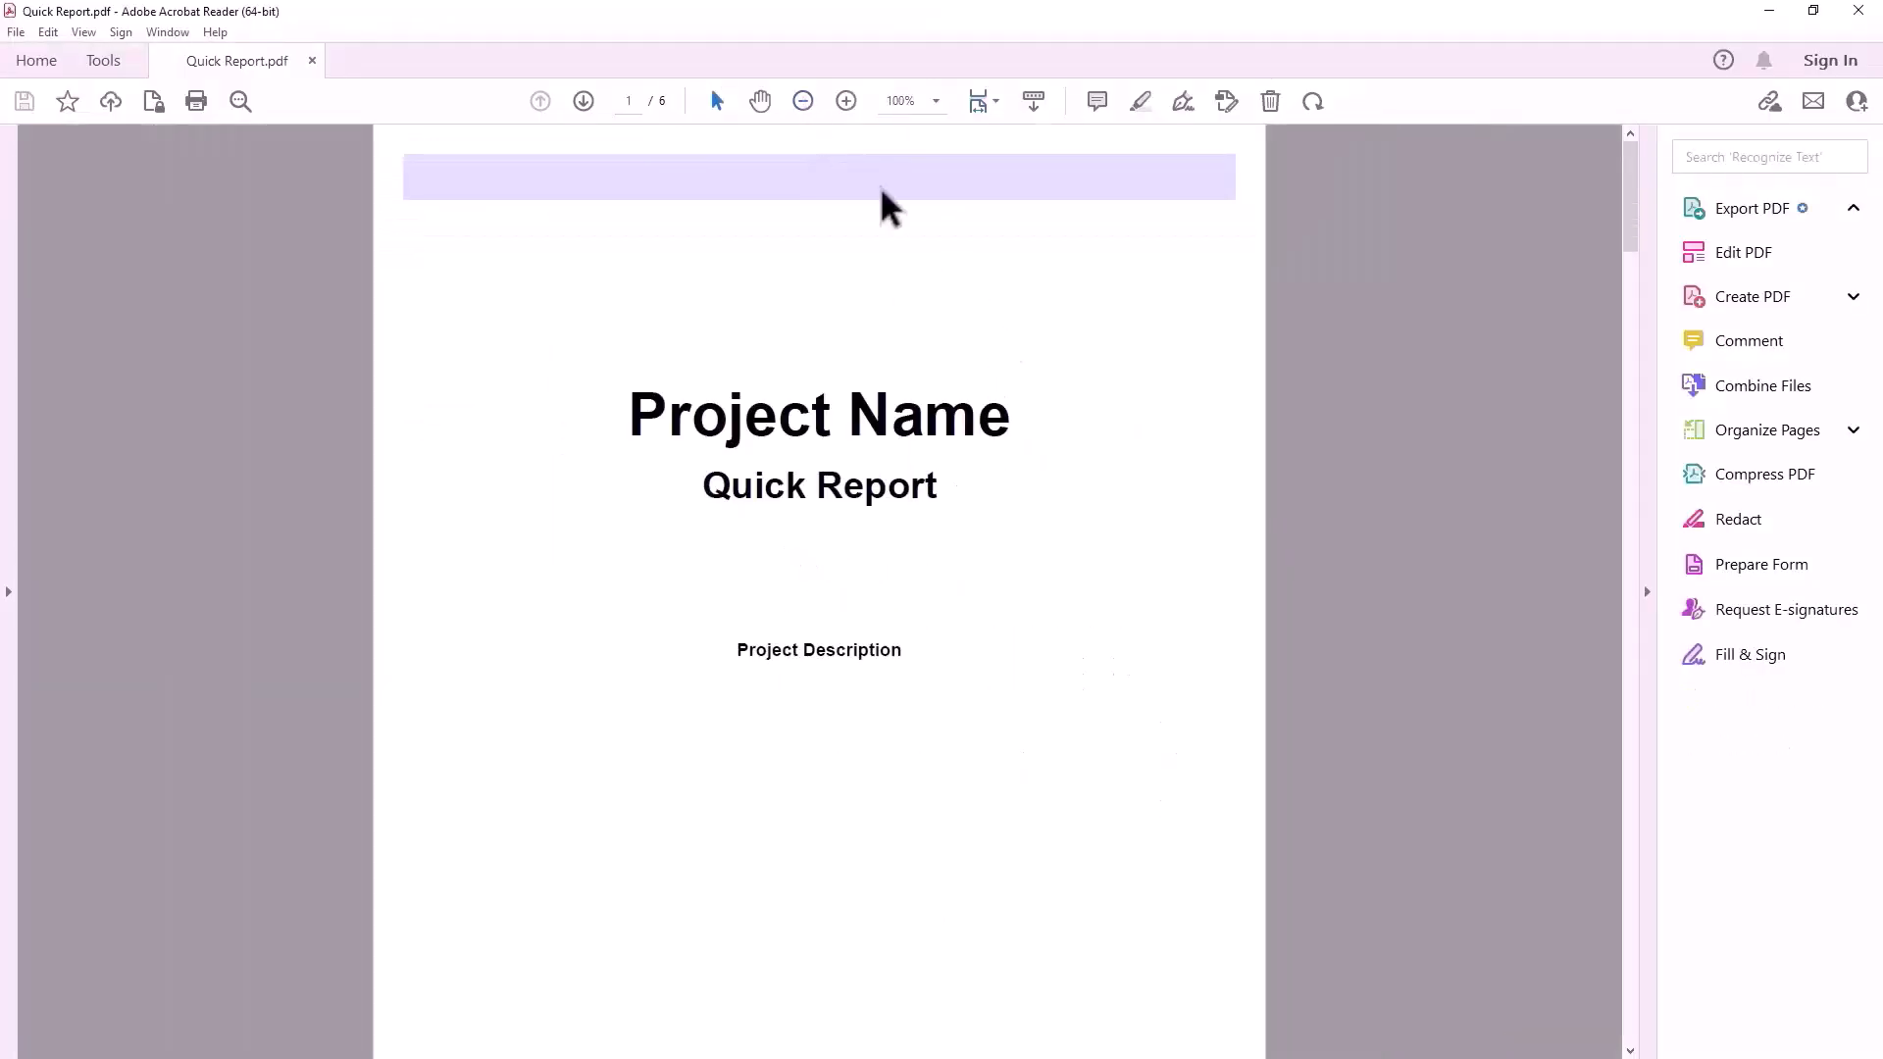
left_click(813, 101)
scroll(820, 374, "down", 6)
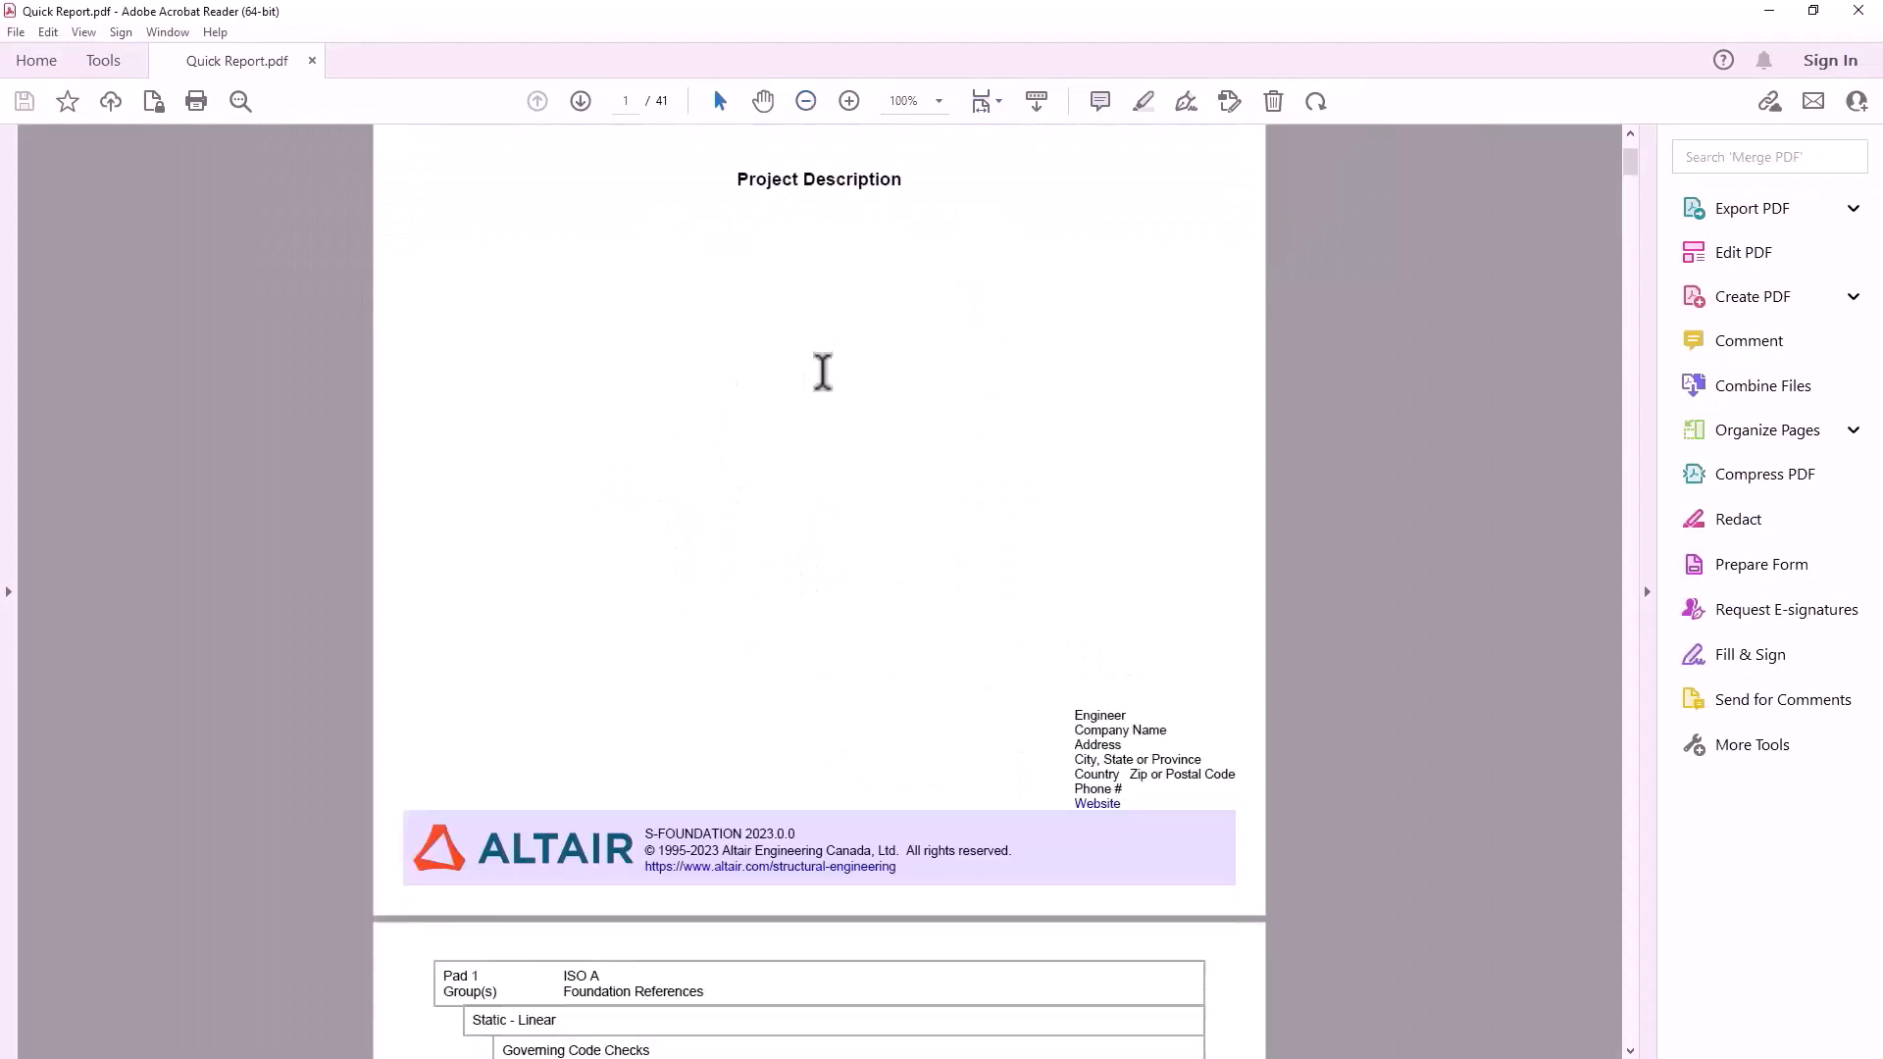
scroll(821, 396, "down", 5)
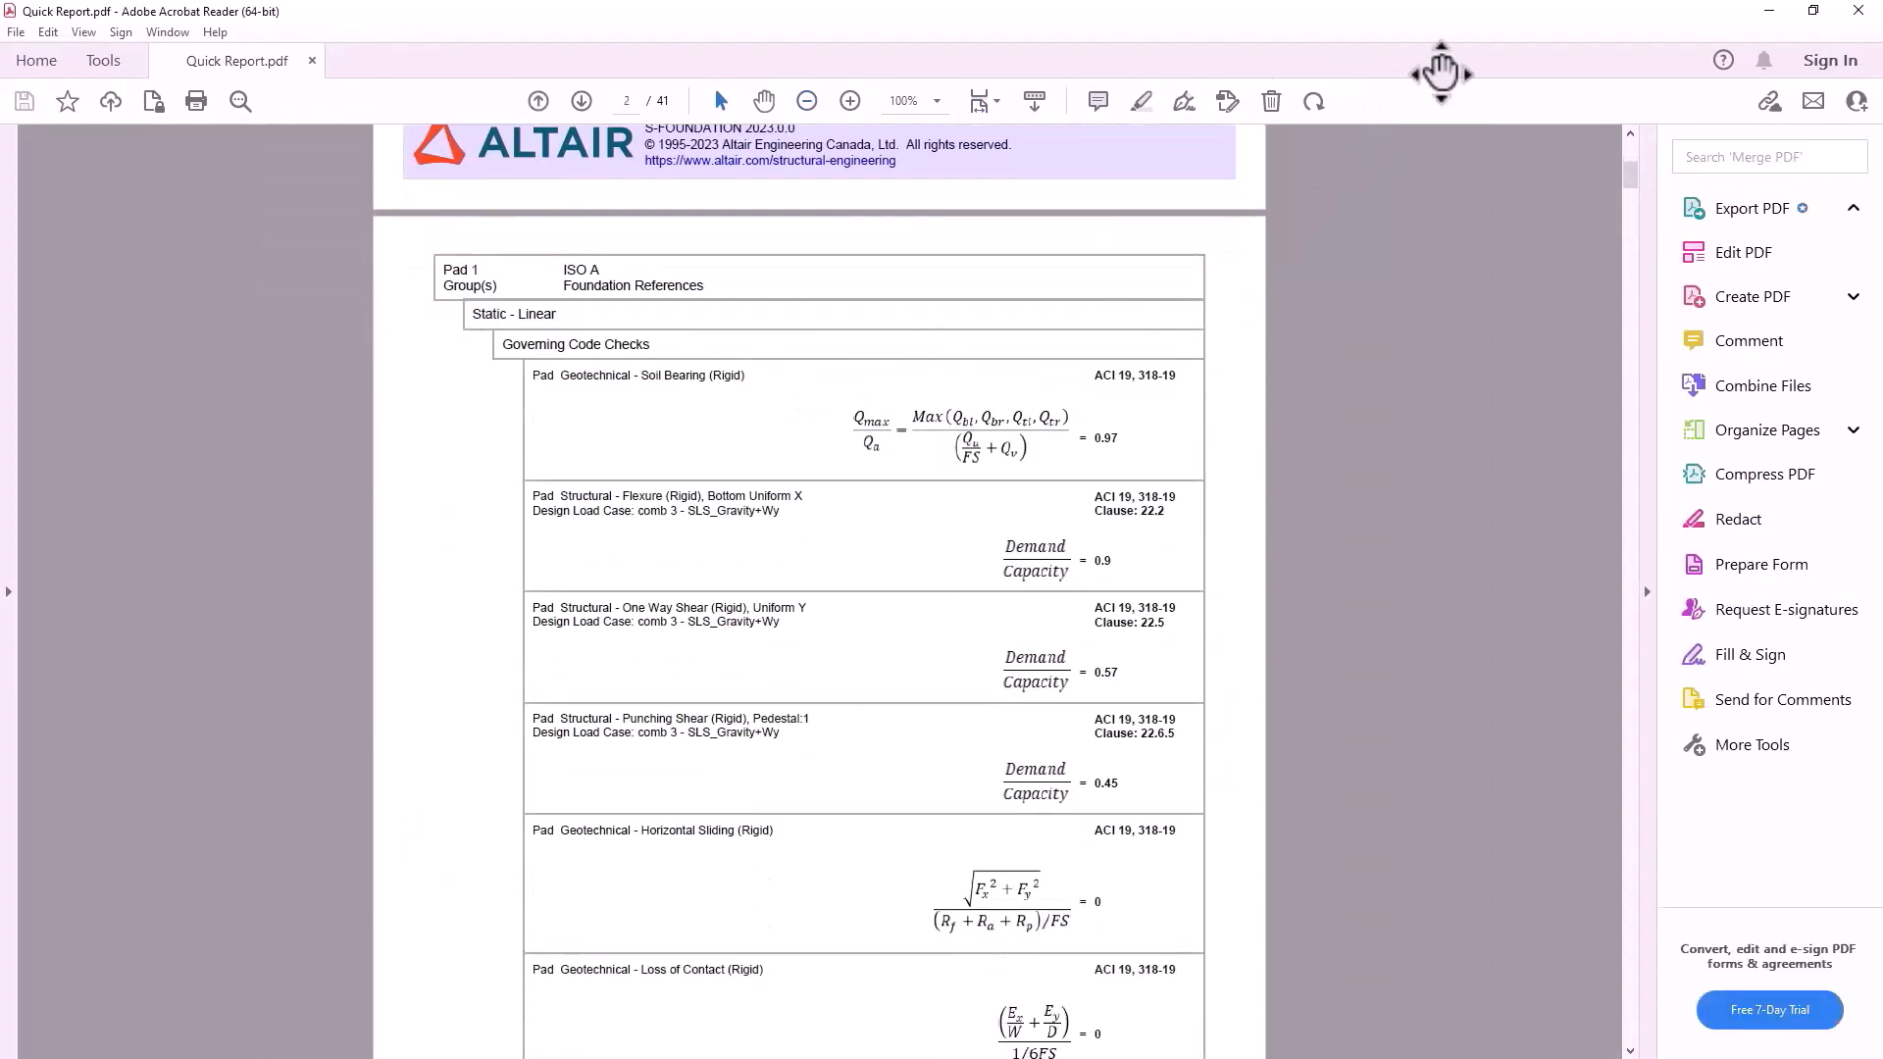
left_click(1854, 14)
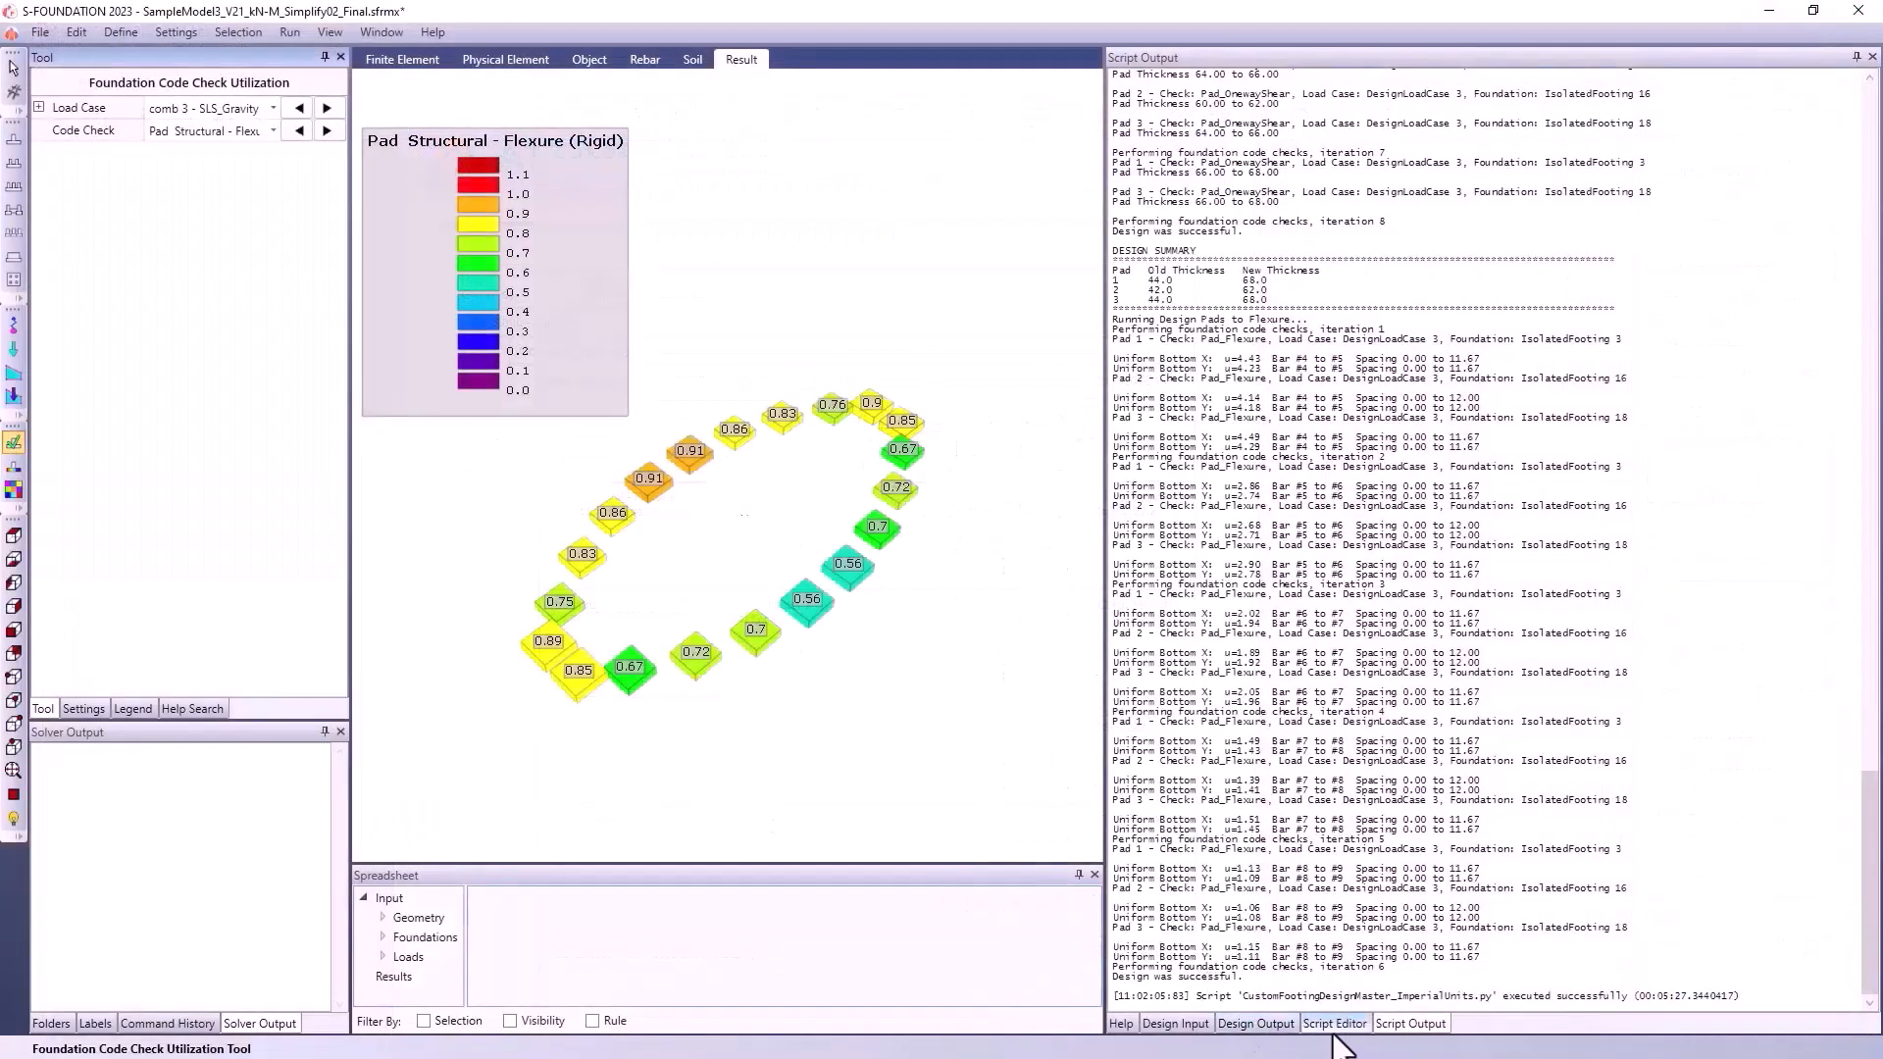
Examine the overall material quantities in the design output, then the concrete quantities by pad, pedestal and wall
left_click(1275, 1027)
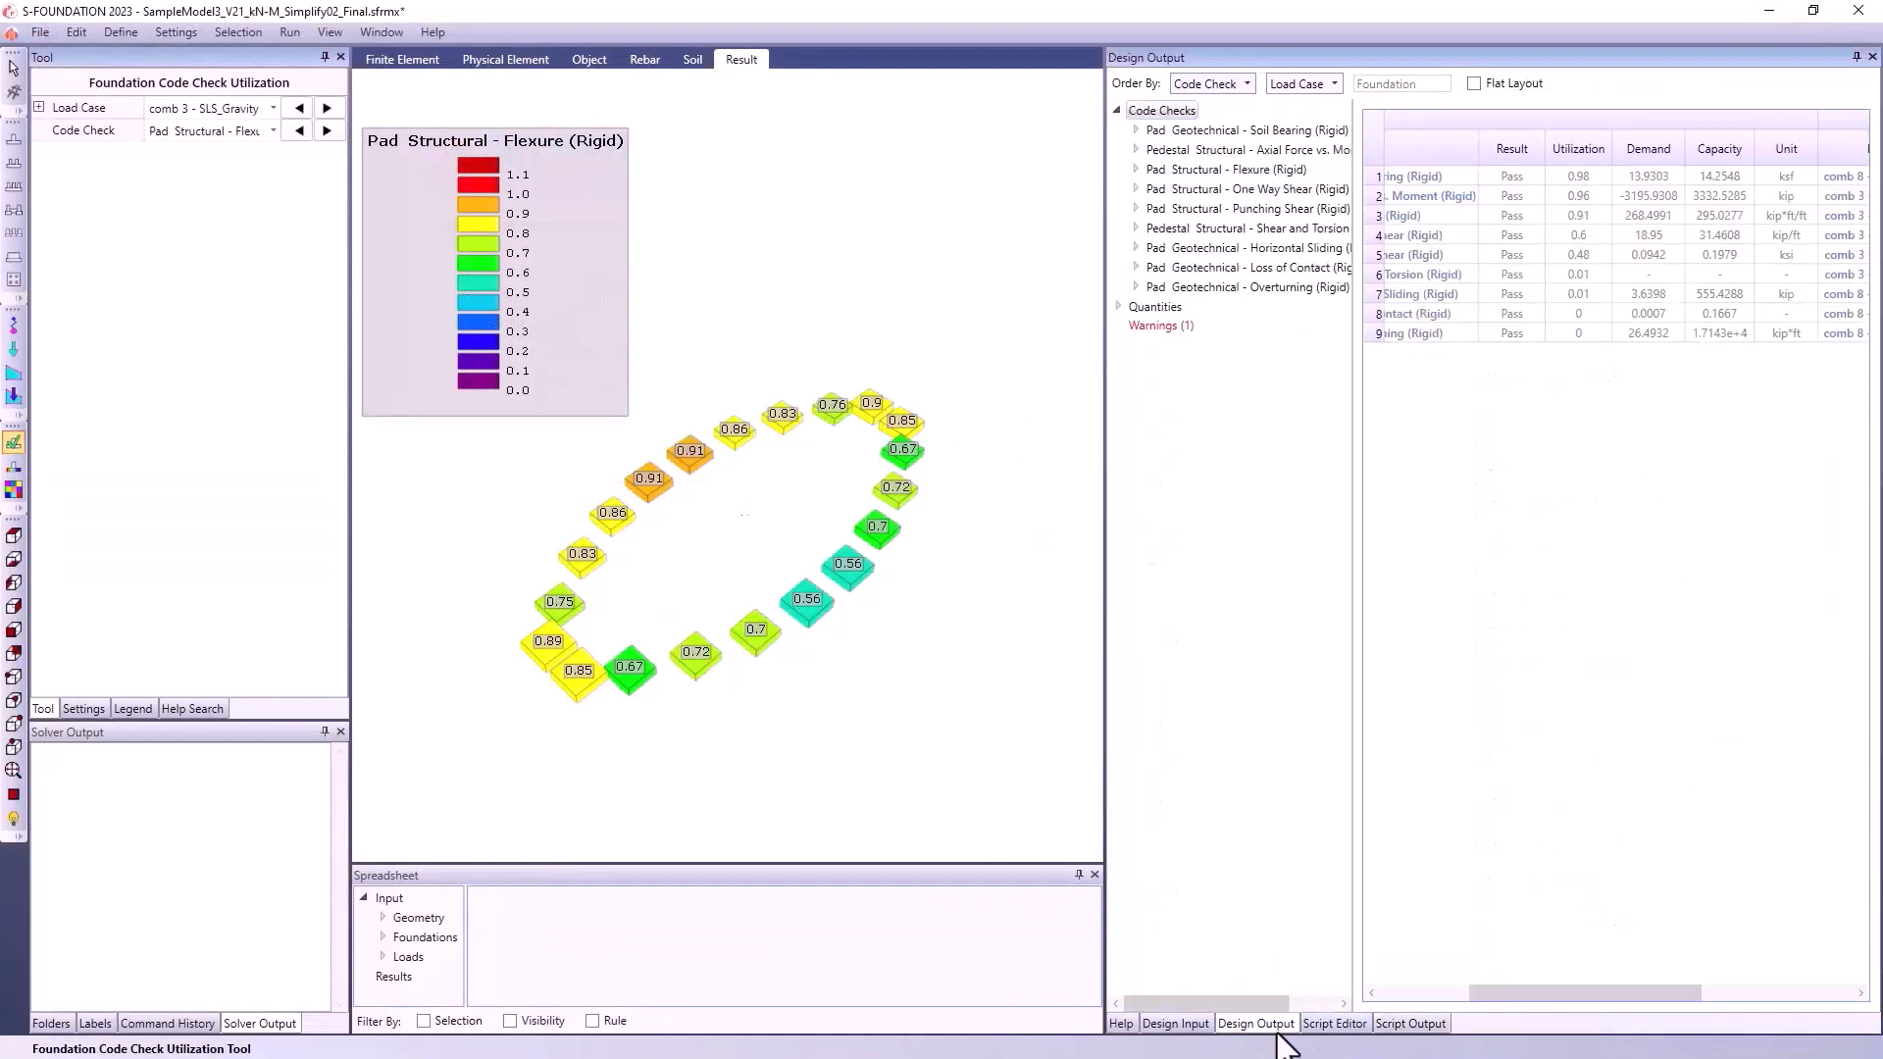
left_click(1163, 306)
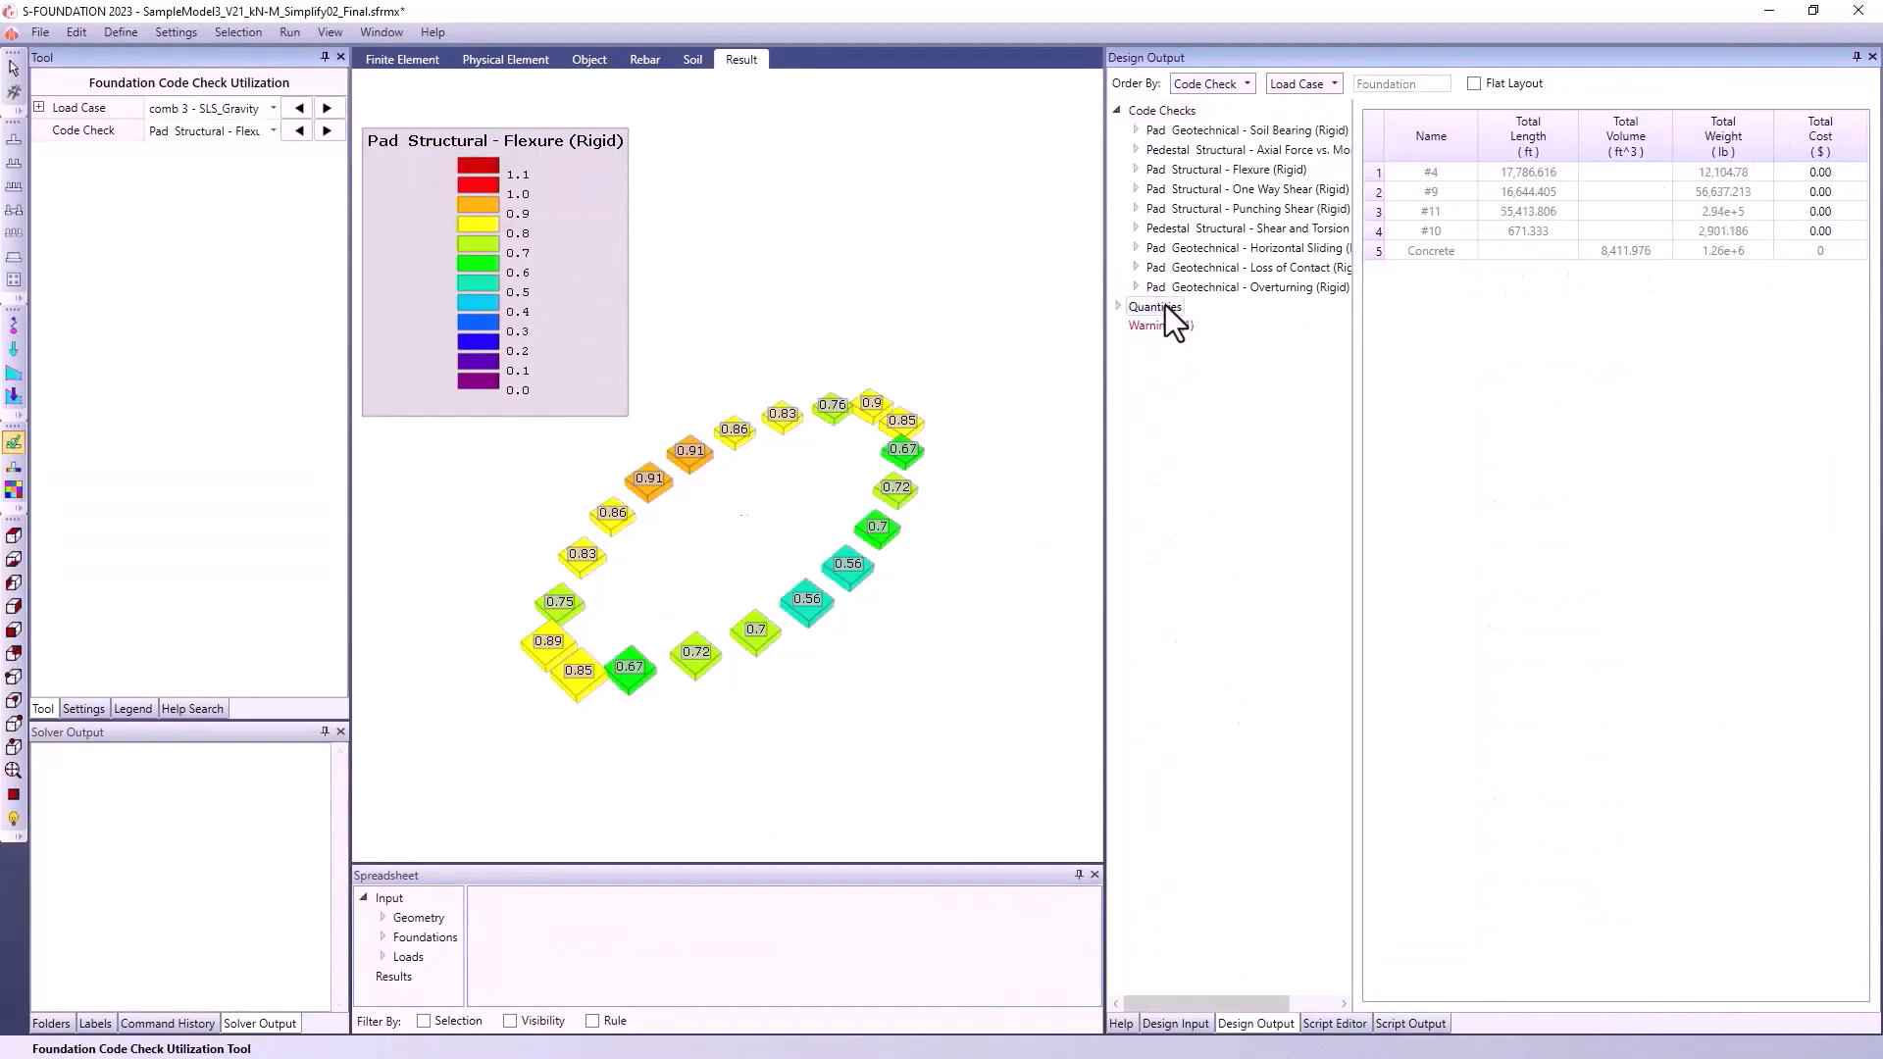
left_click(1116, 306)
left_click(1137, 344)
left_click(1169, 347)
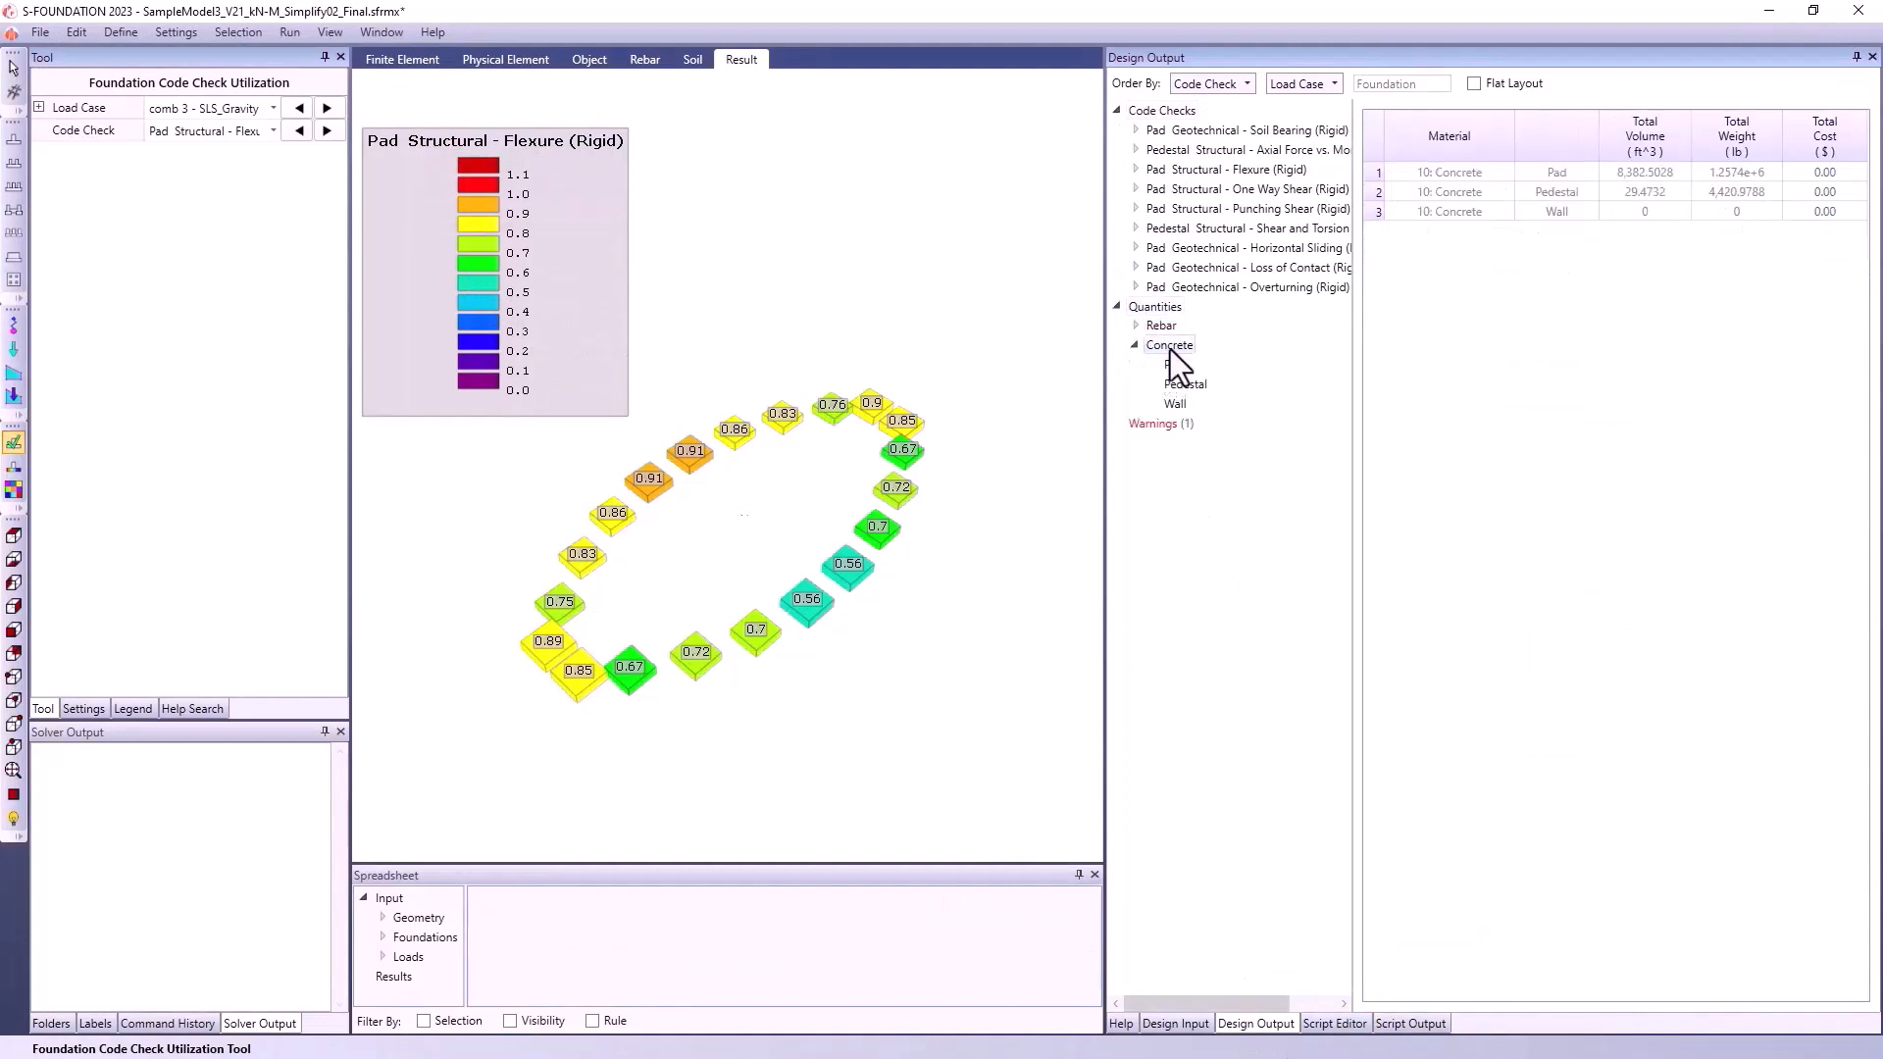
Widen the design output and examine Isolated Footing 18's rigid flexure demand and capacity for Bottom Uniform X under comb 3 - SLS_Gravity+Wy
left_click_drag(1102, 222, 889, 224)
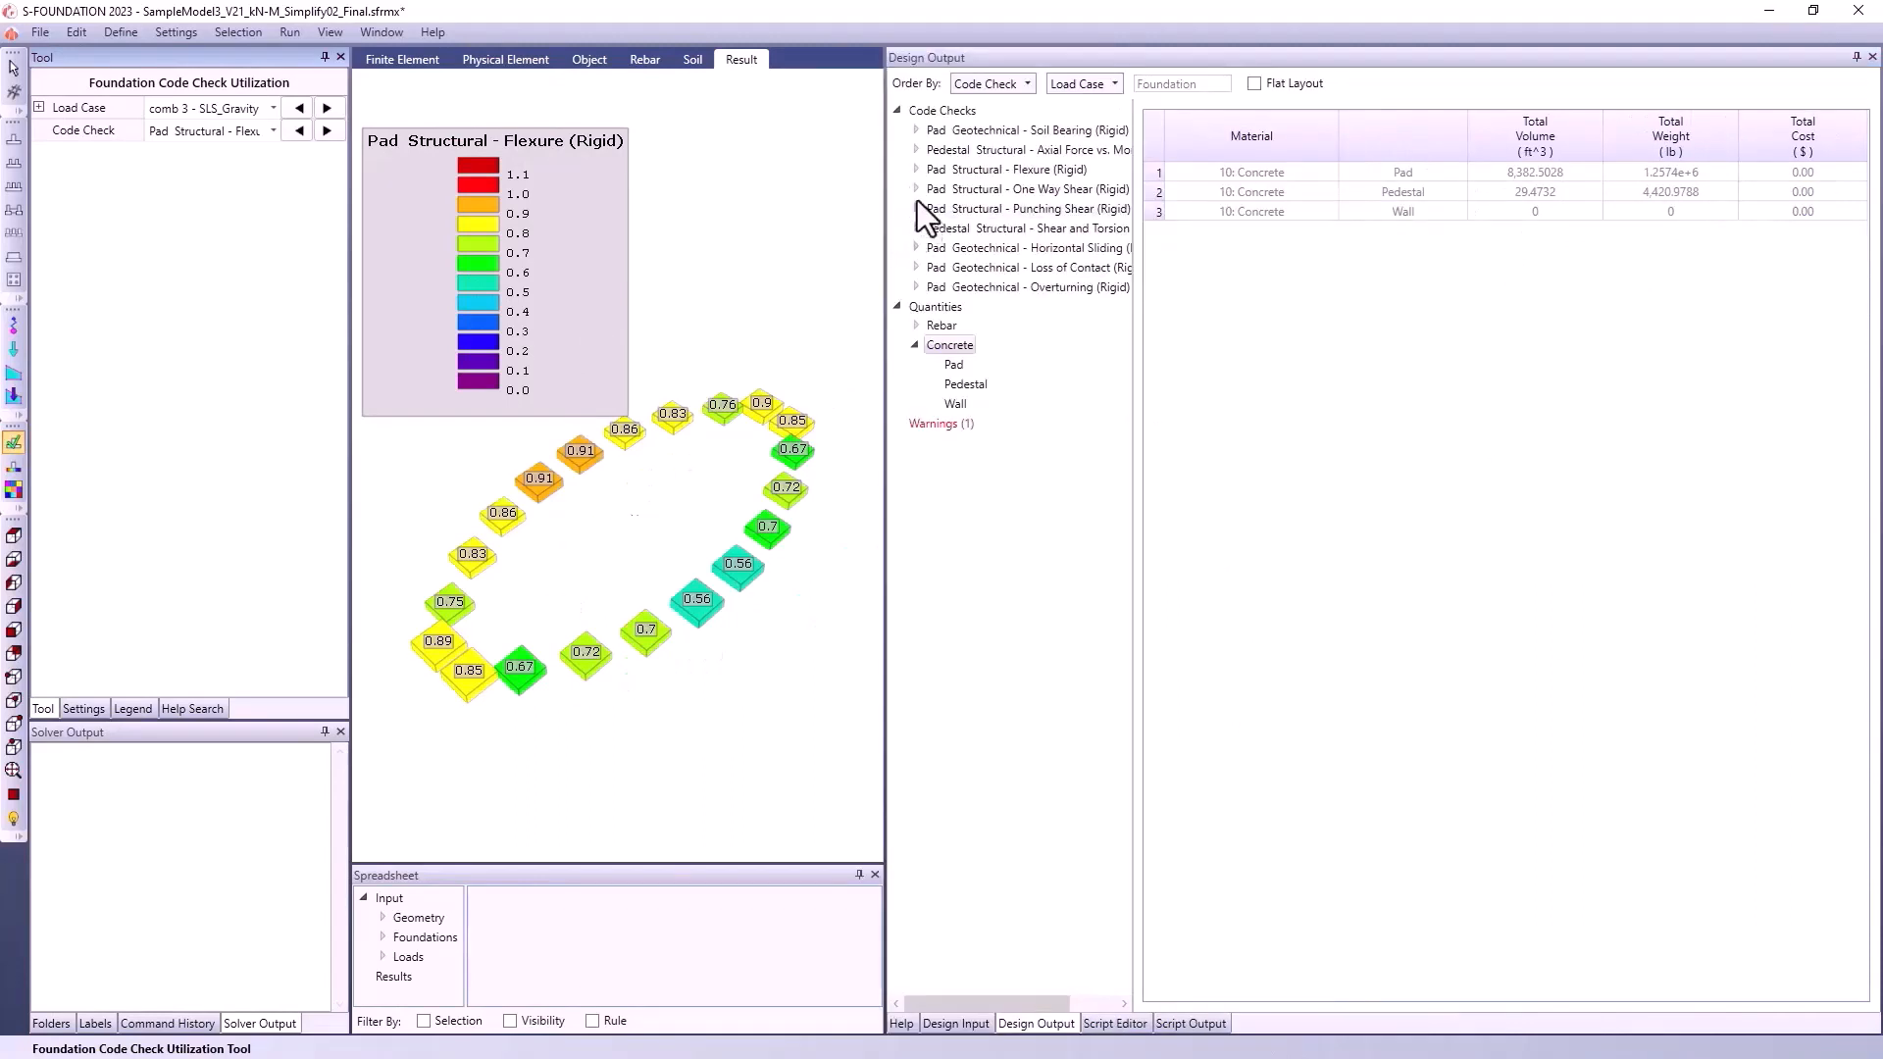
left_click(916, 169)
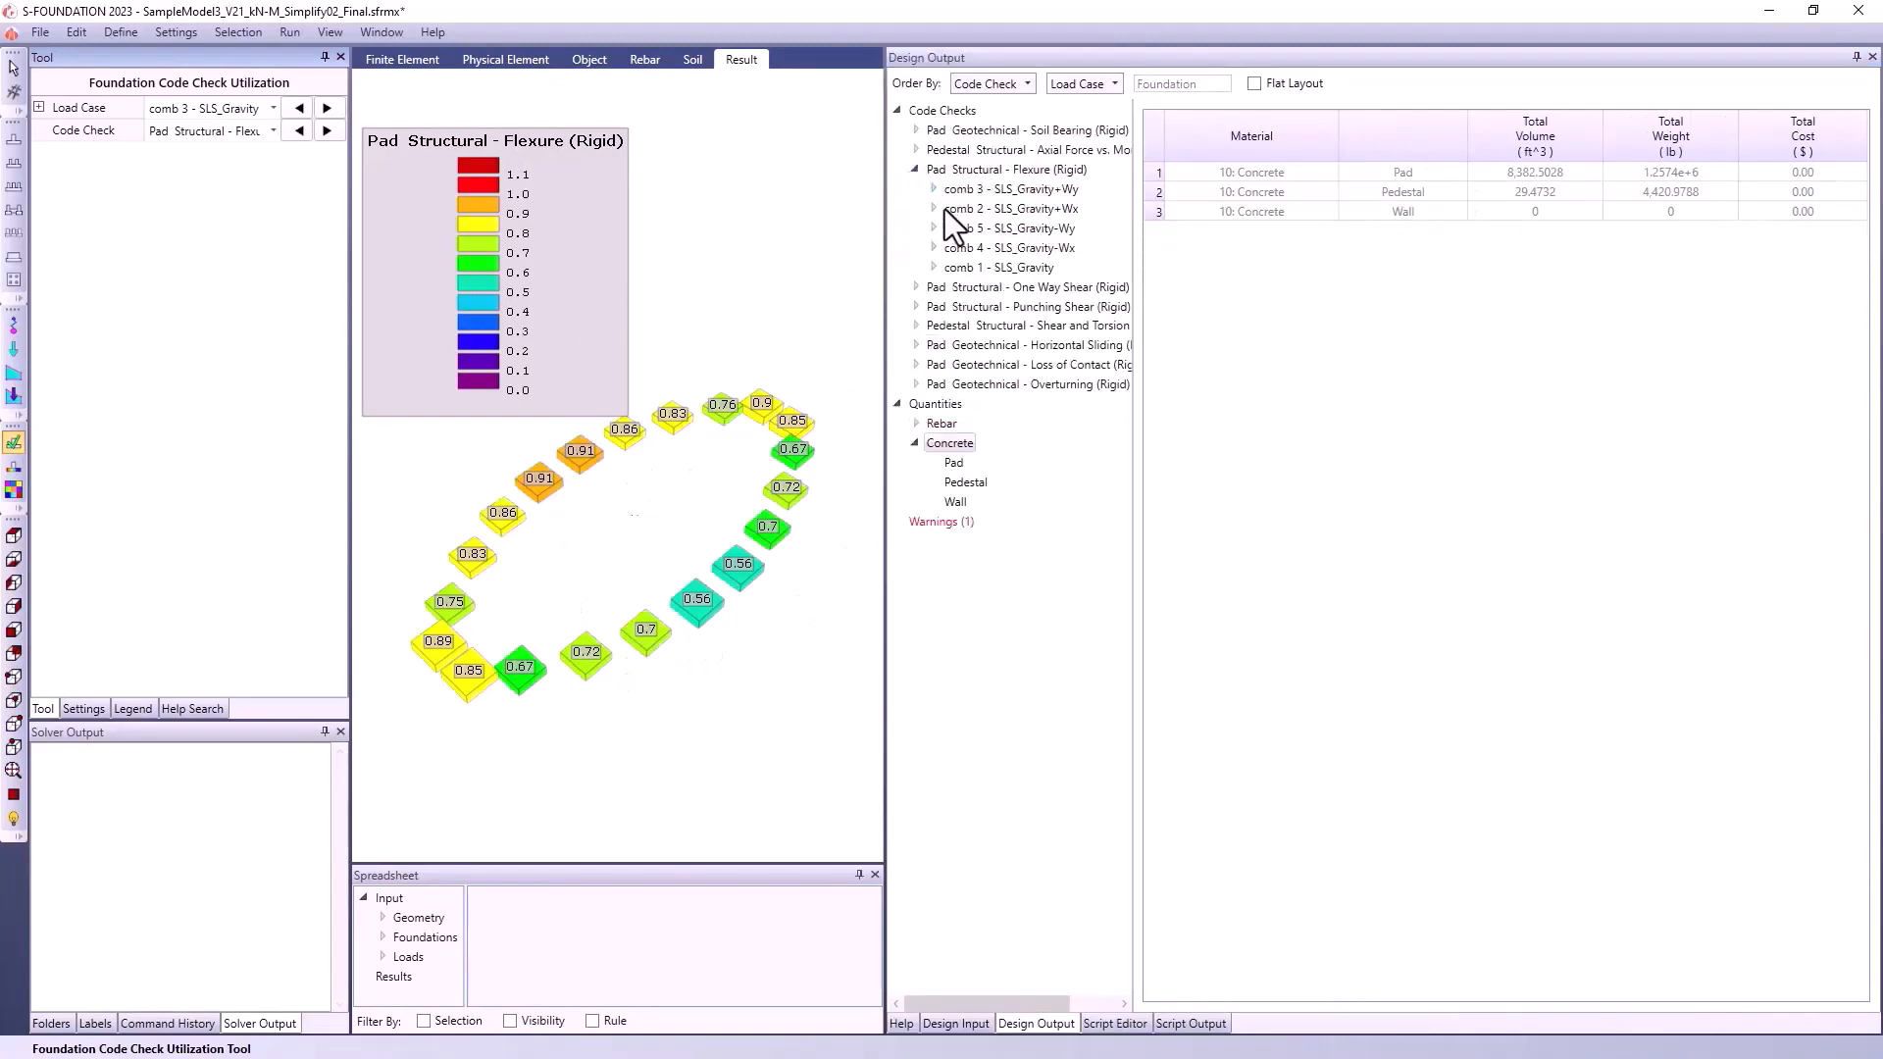
left_click(934, 189)
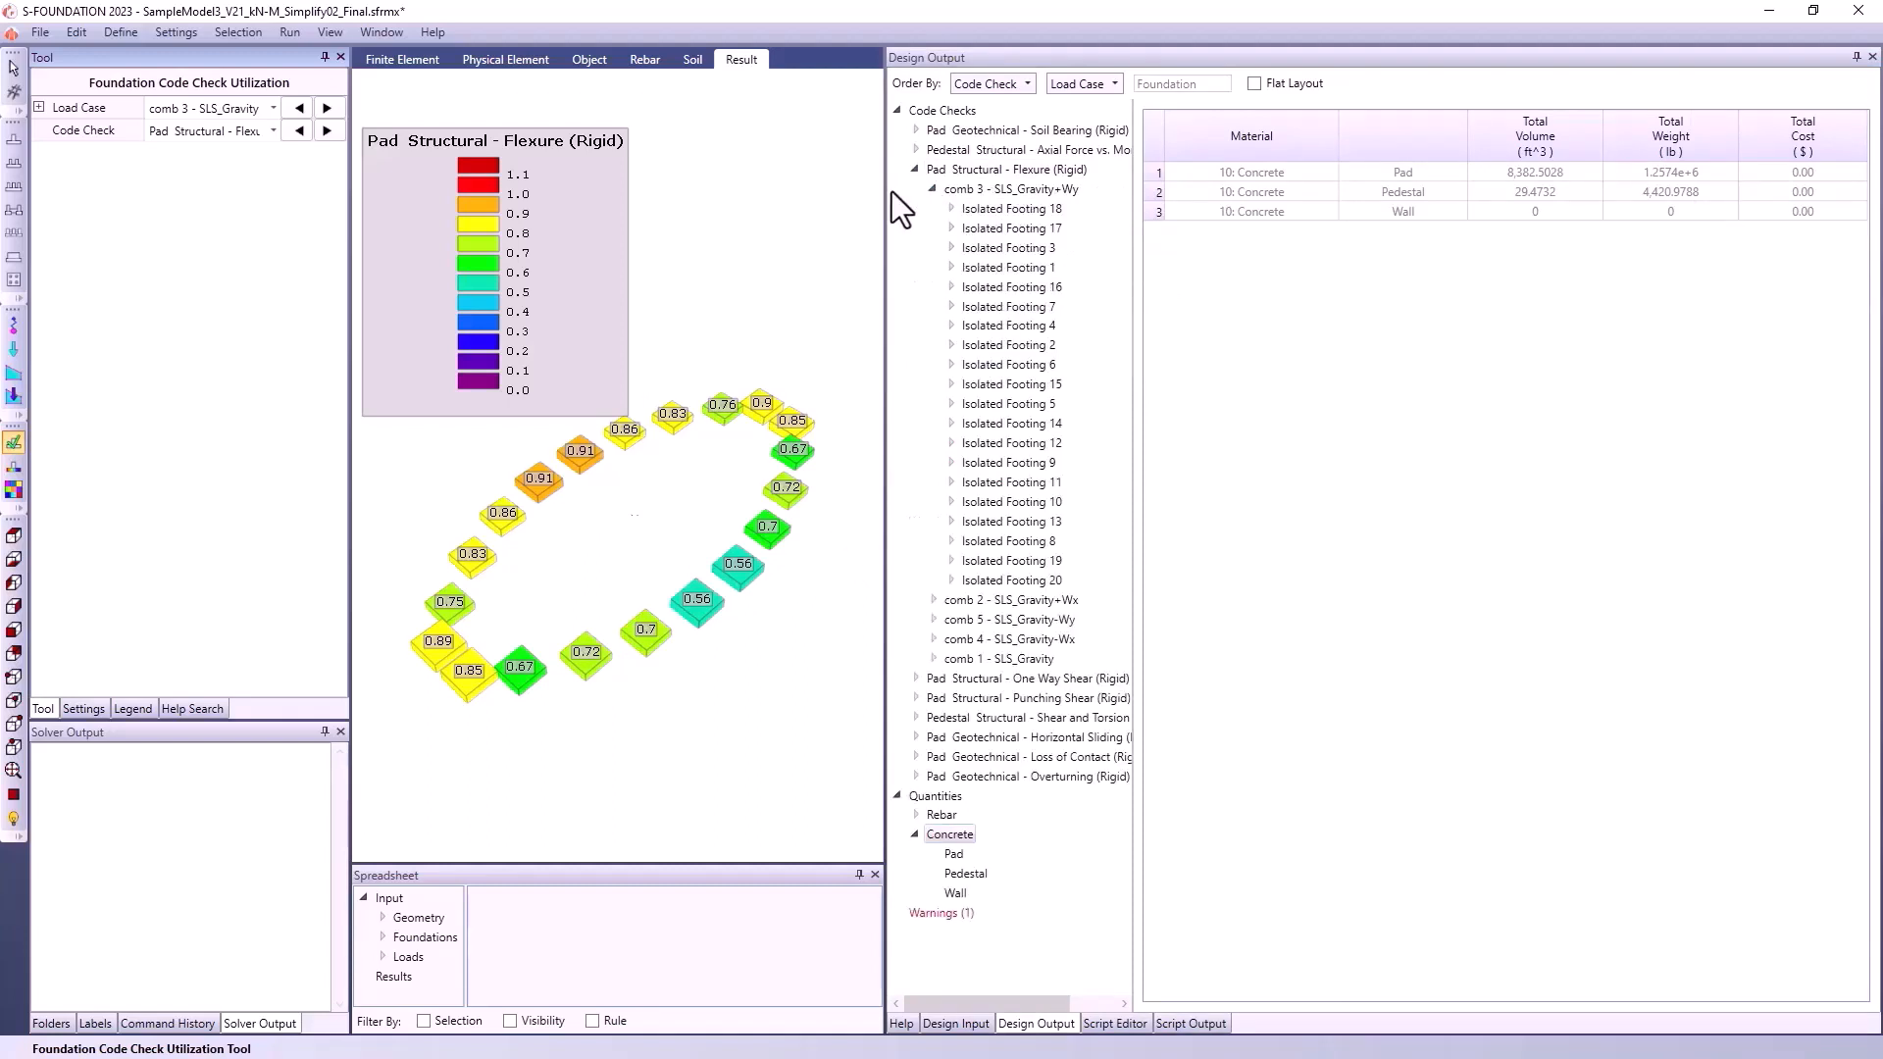
left_click(951, 209)
left_click(983, 229)
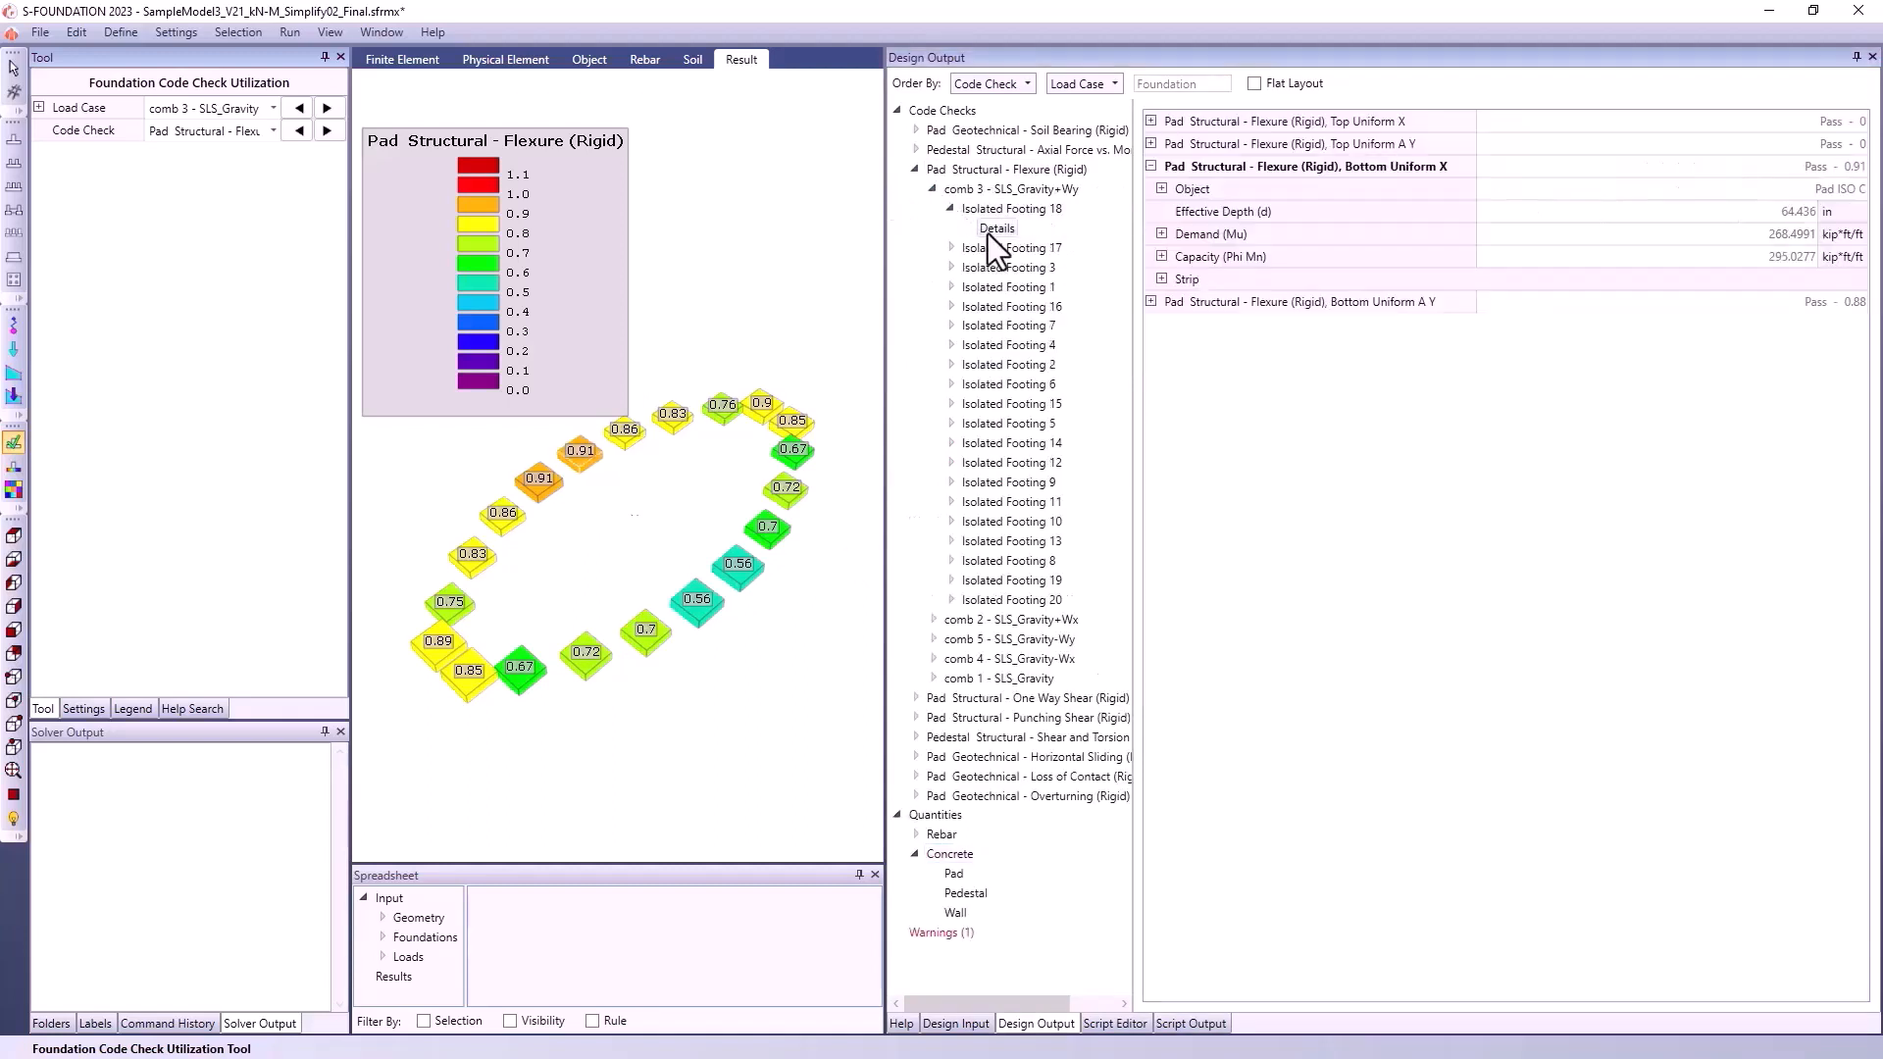
left_click(1161, 256)
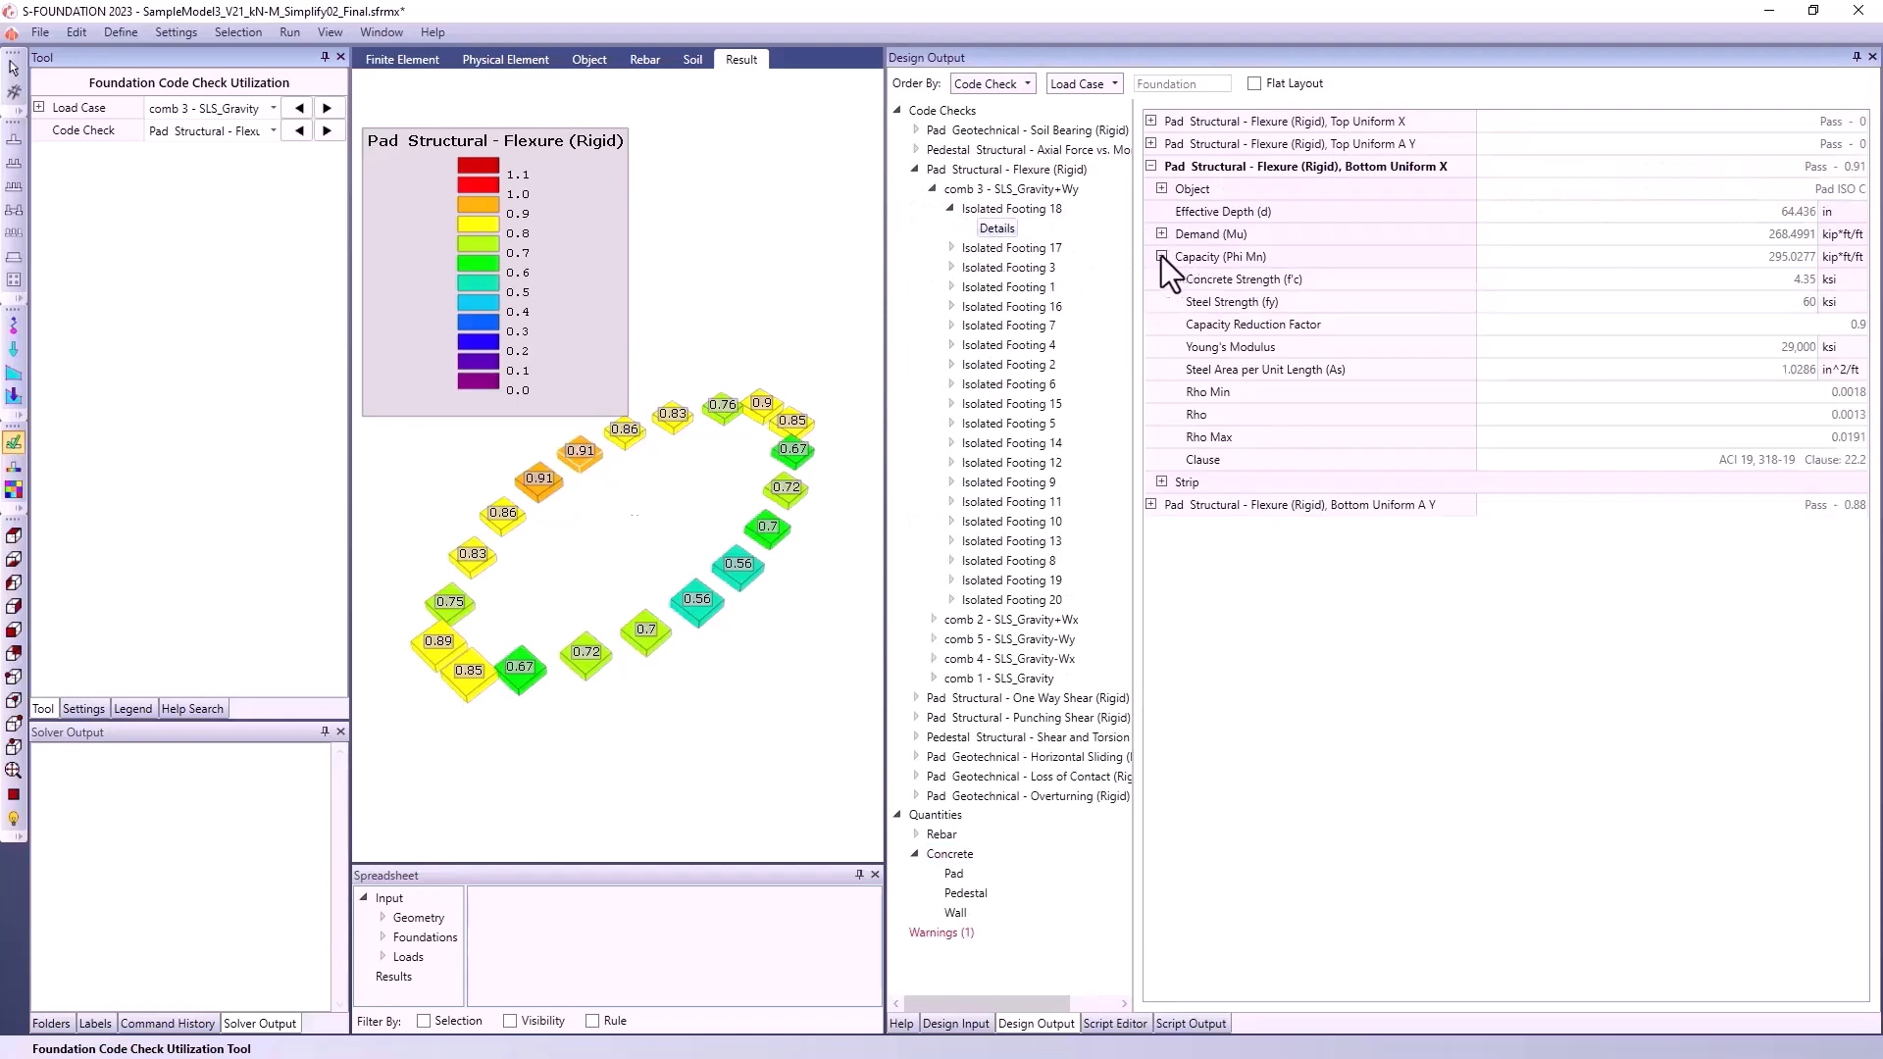
left_click(1162, 233)
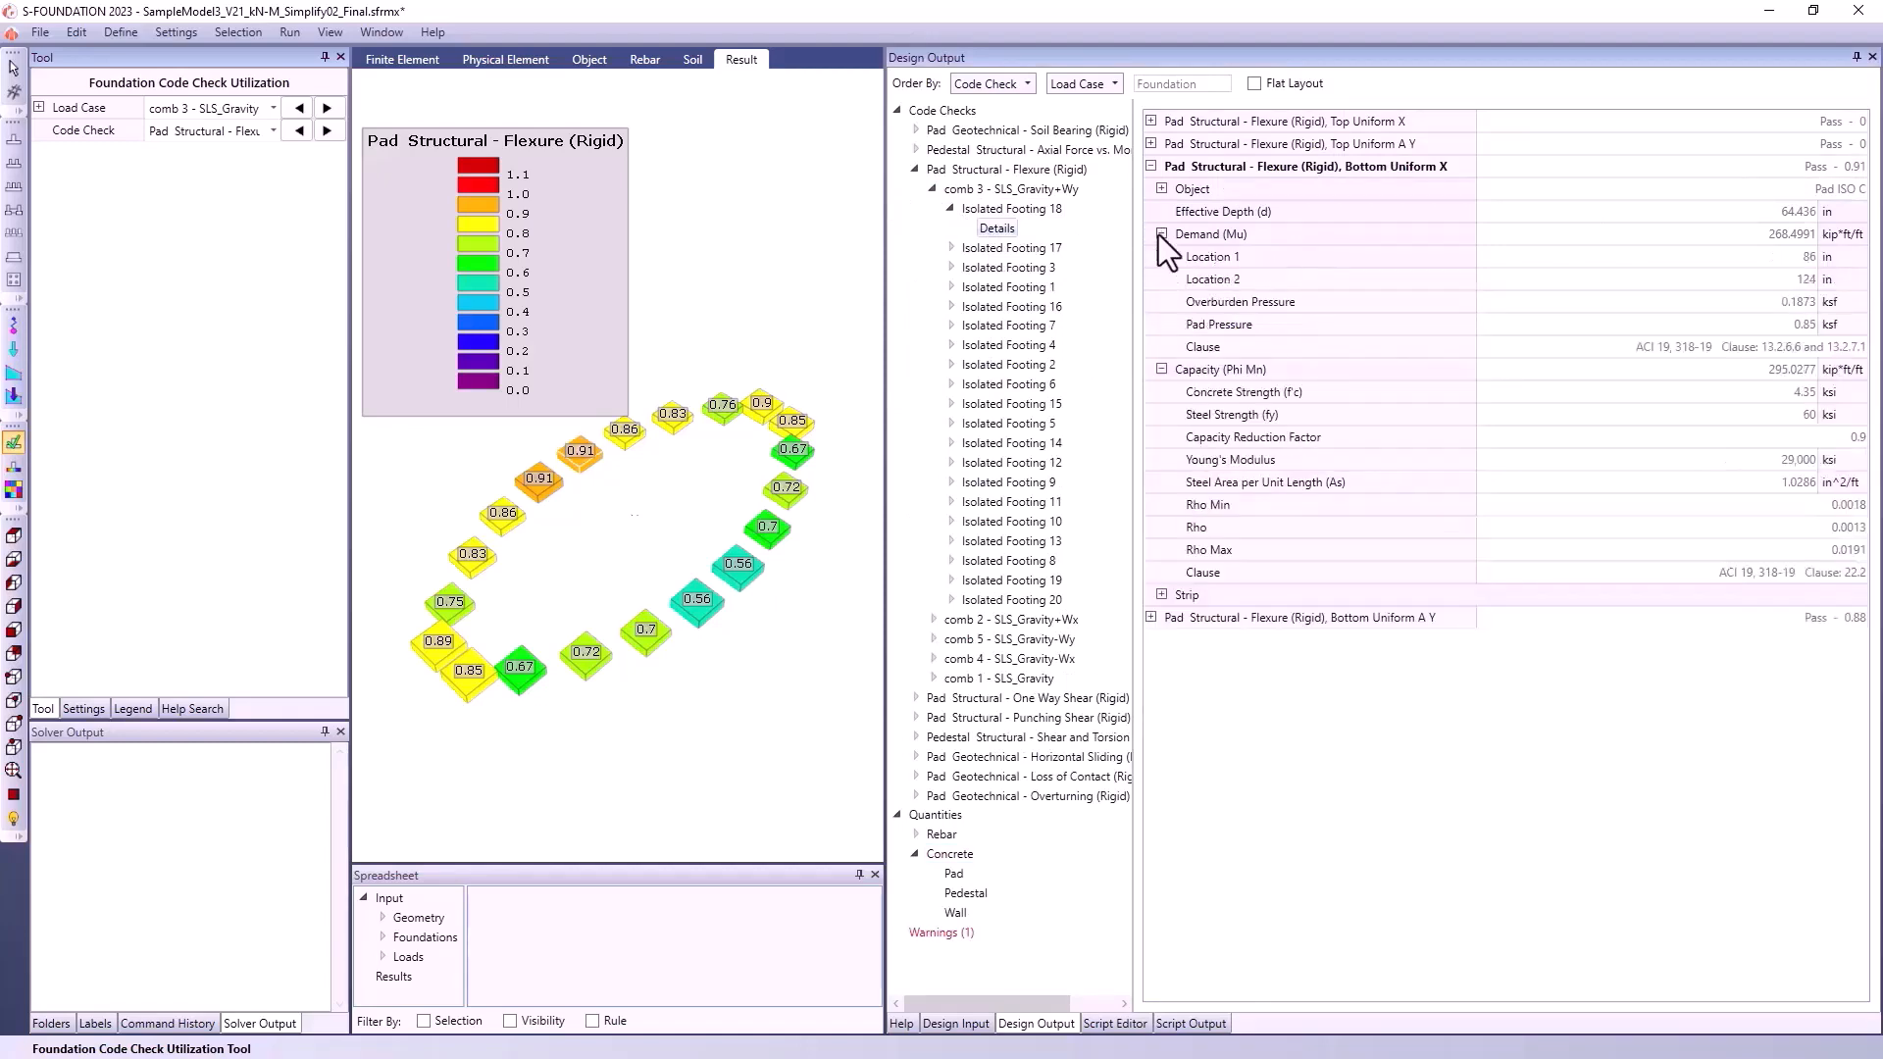